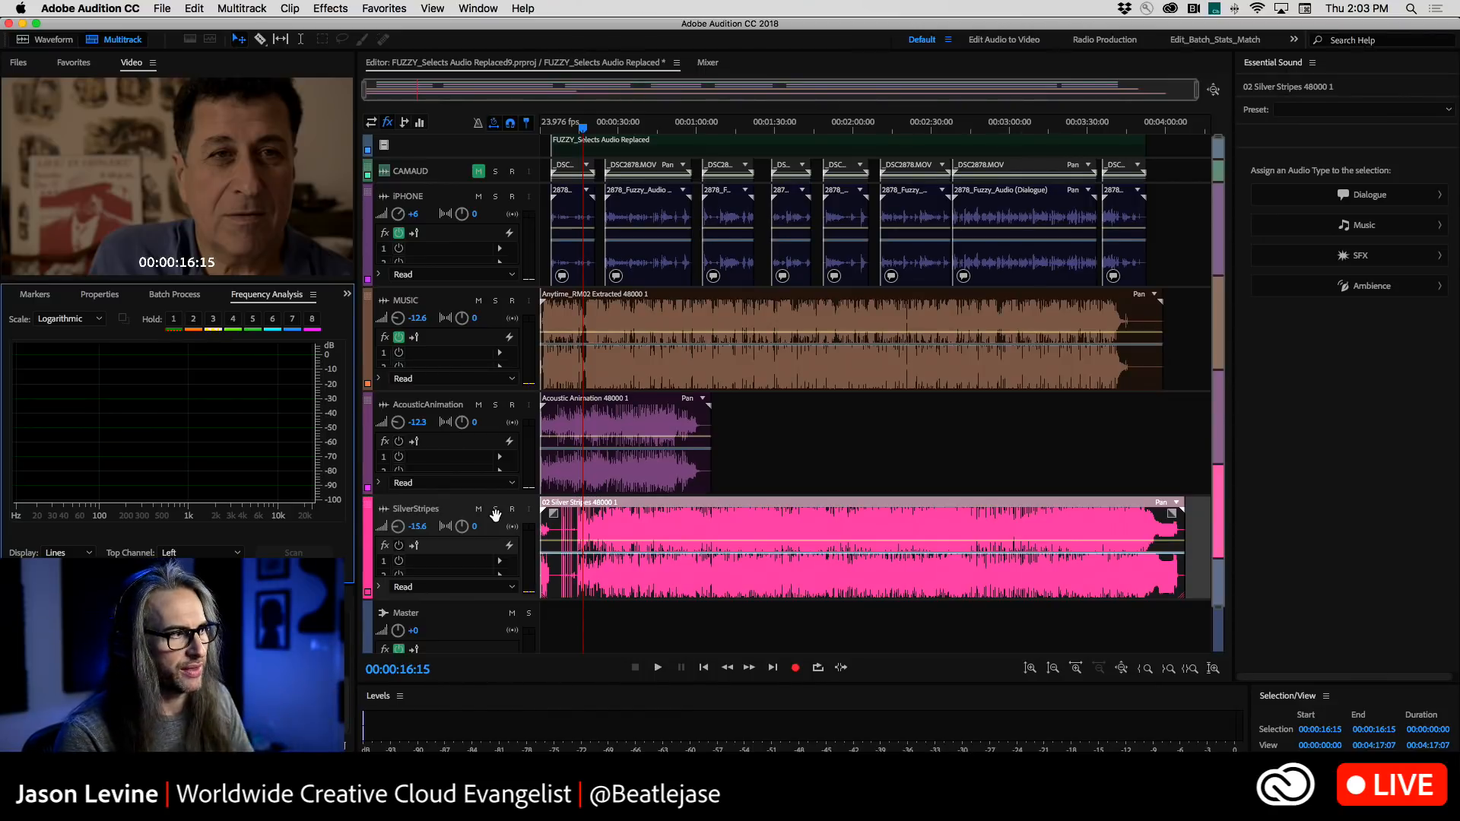
Mute the AcousticAnimation and SilverStripes tracks and lower the MUSIC track volume to -15.9 dB
{"action": "left_click", "coordinate": [478, 405]}
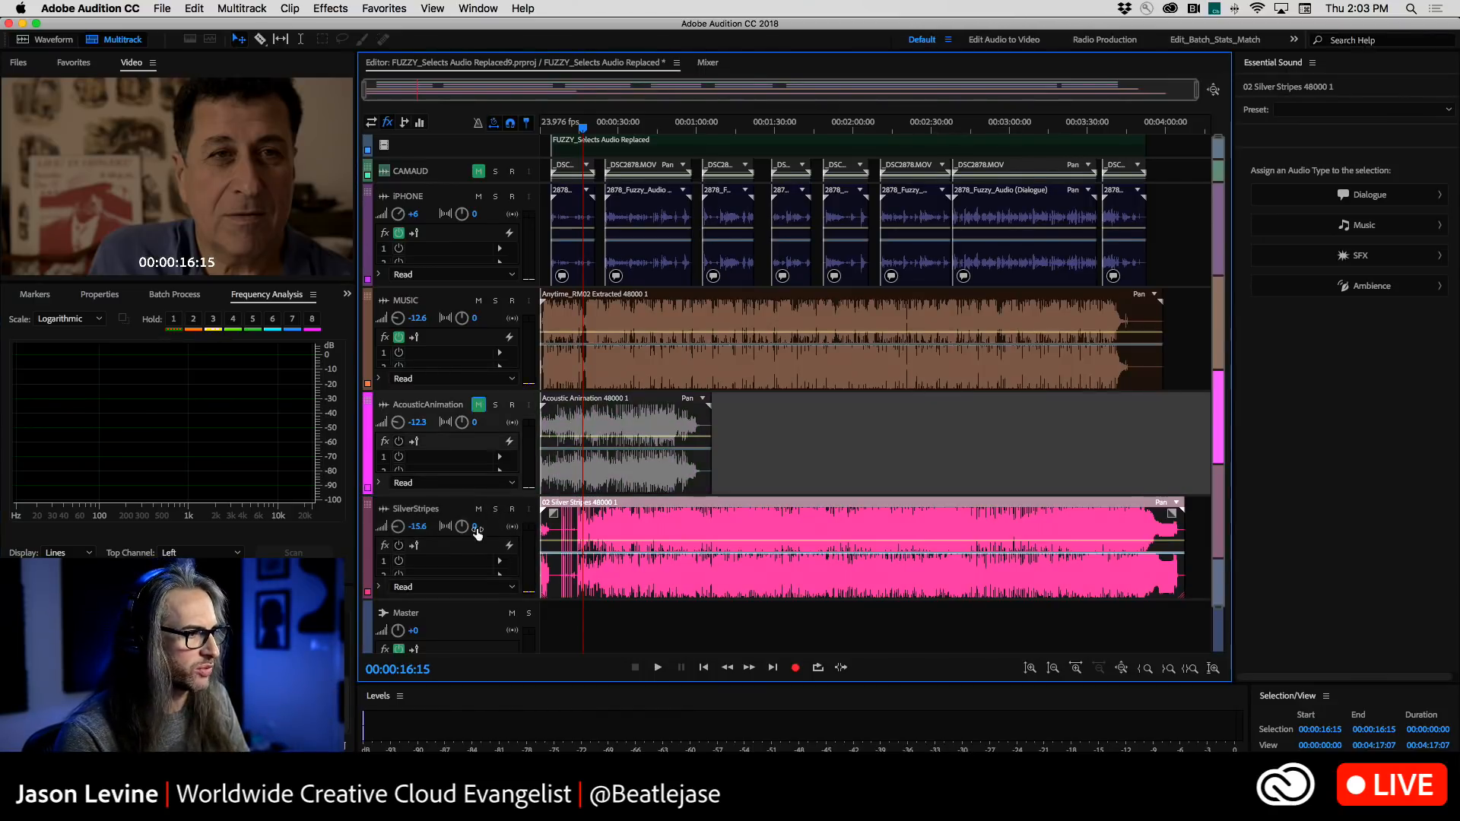
{"action": "left_click", "coordinate": [478, 508]}
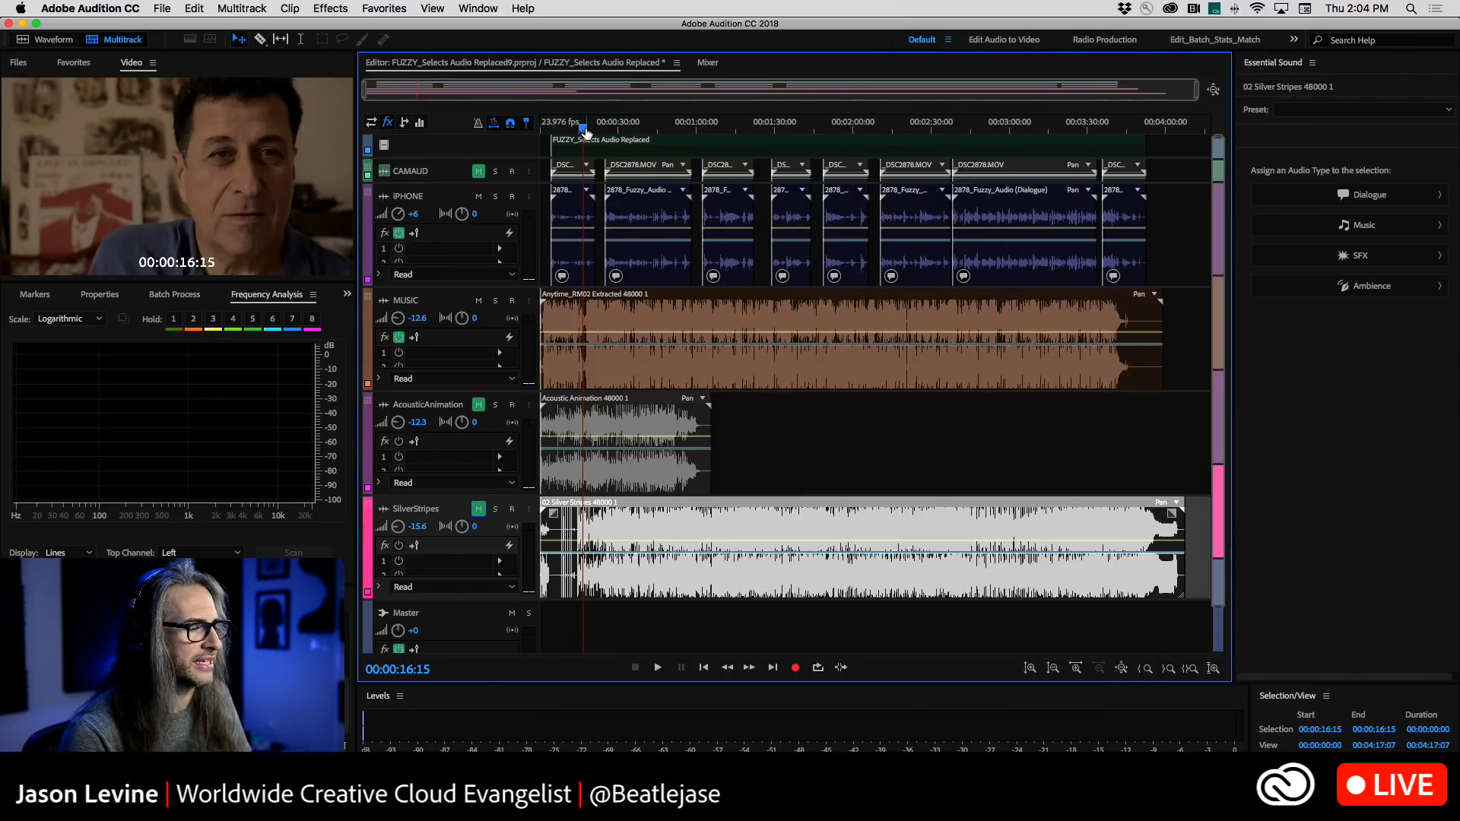
{"action": "left_click_drag", "start_coordinate": [586, 133], "coordinate": [523, 126]}
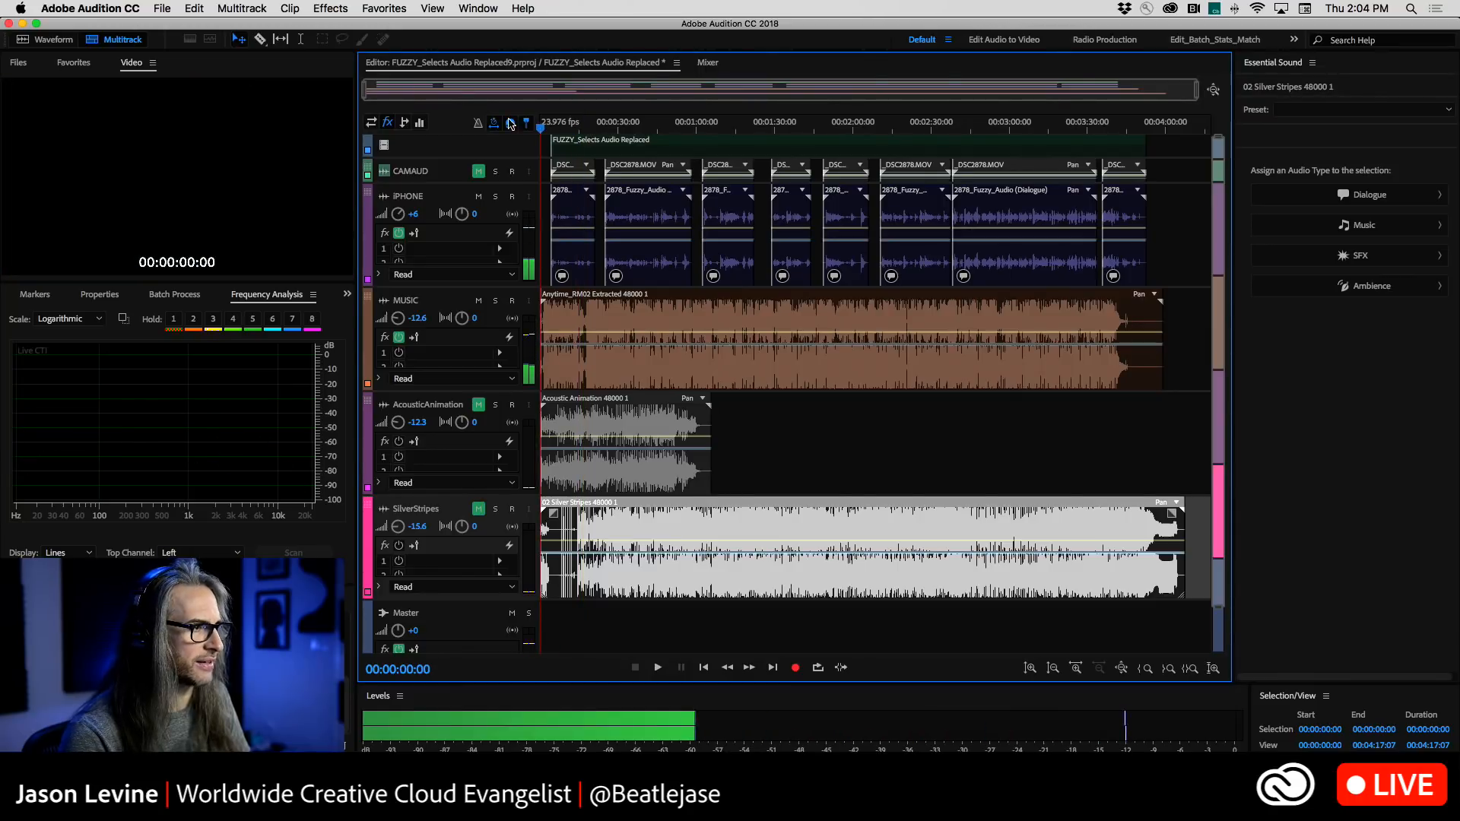
{"action": "left_click_drag", "start_coordinate": [397, 318], "coordinate": [393, 318]}
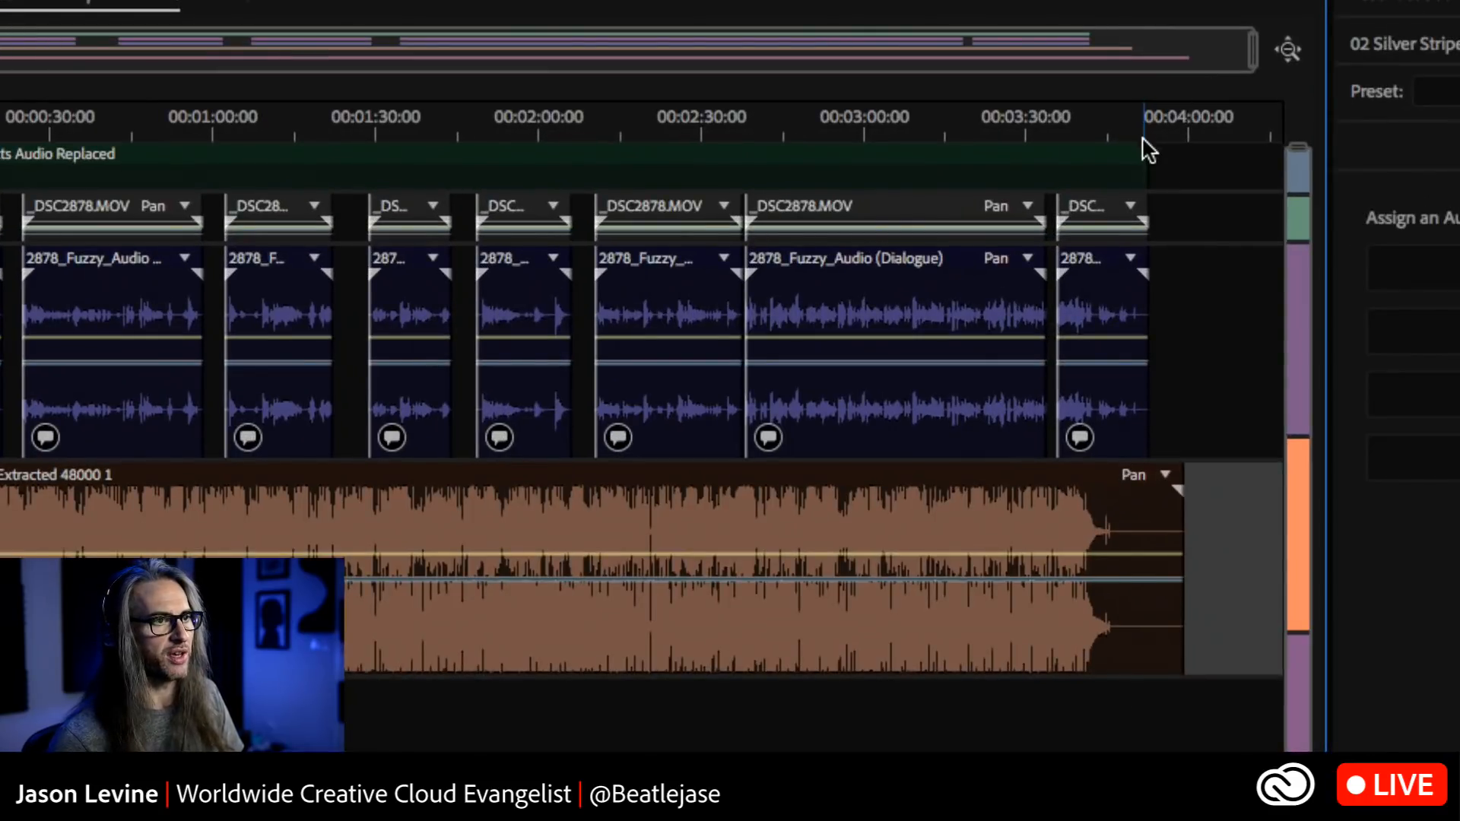
Check the session at the end of the last dialogue clip and at about 00:02:08, and return the playhead to the start
{"action": "left_click", "coordinate": [1147, 131]}
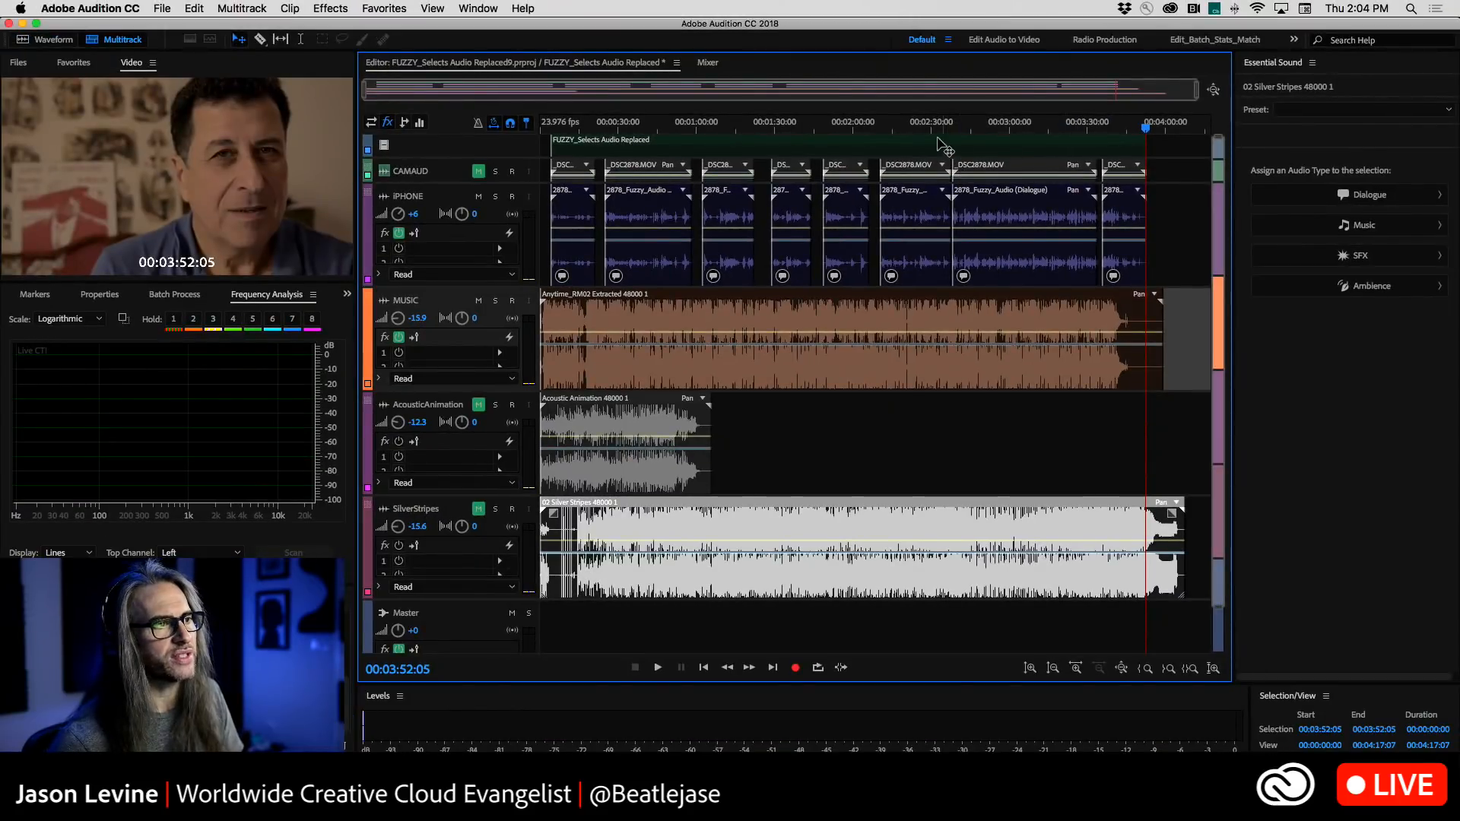
{"action": "left_click", "coordinate": [873, 126]}
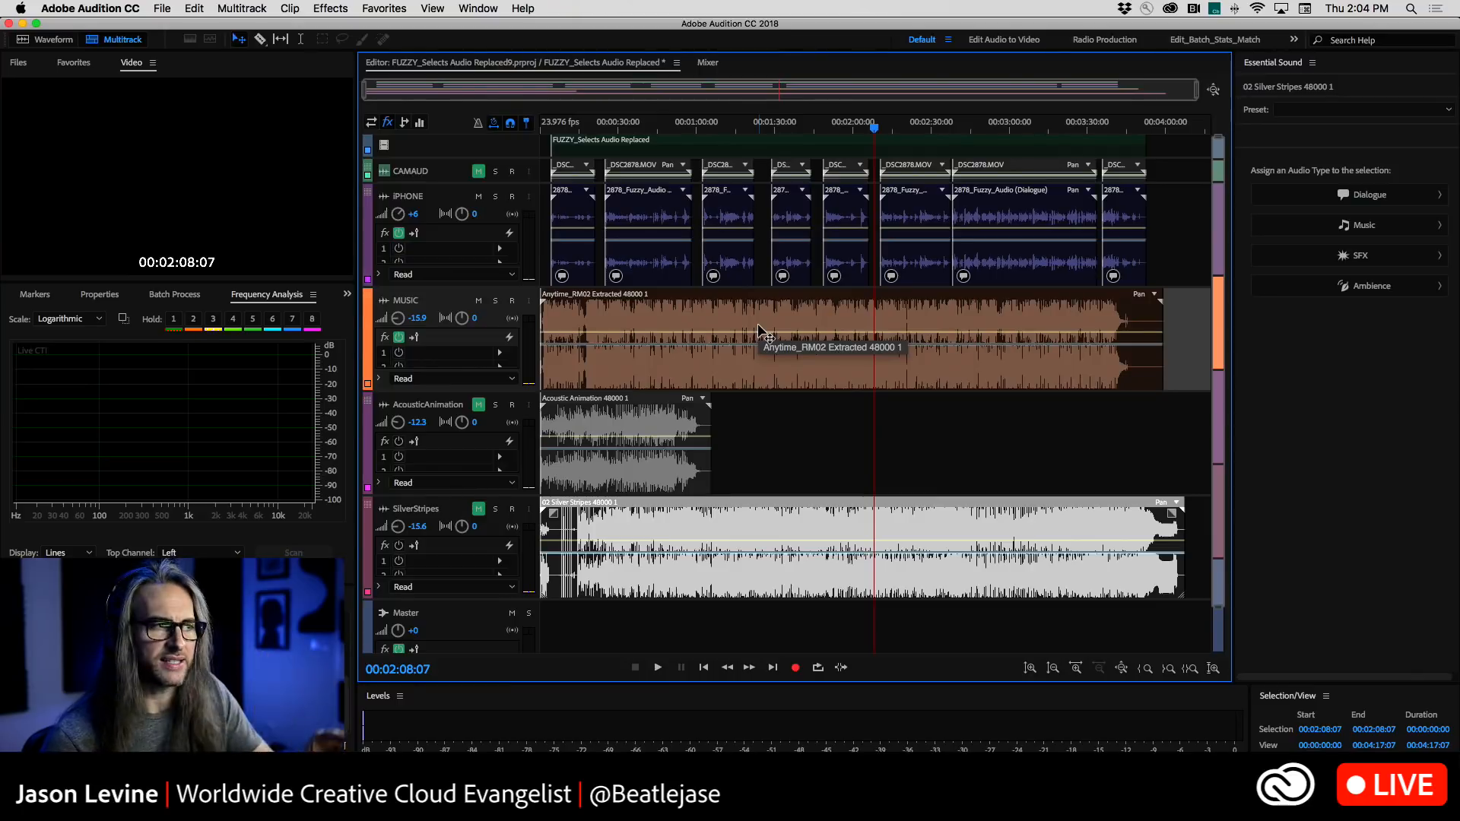
{"action": "key", "text": "Home"}
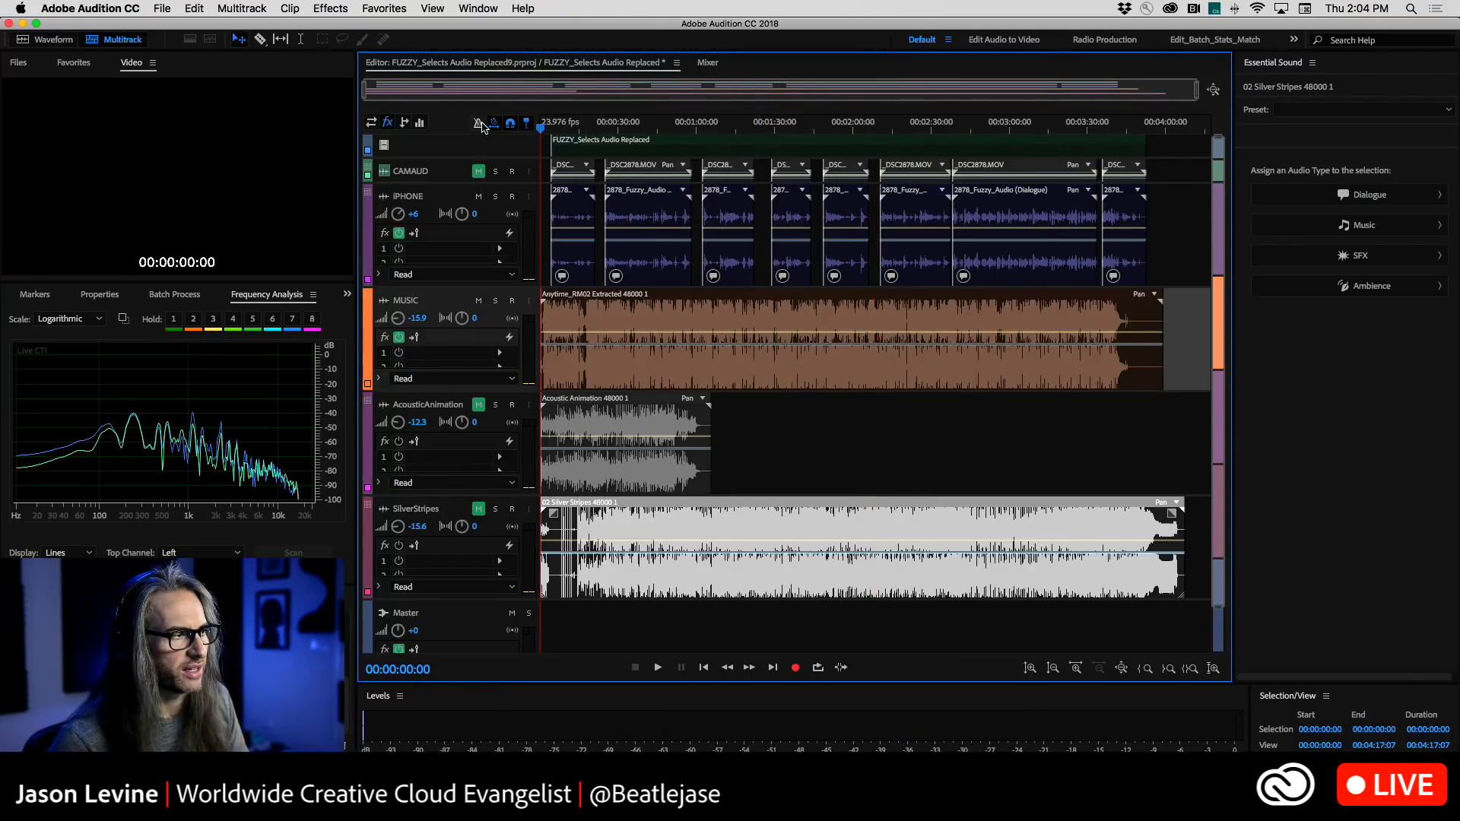
Play the mix from the start while lowering the MUSIC track volume to -17.1 dB and the AcousticAnimation track to -16.5 dB
{"action": "key", "text": "space"}
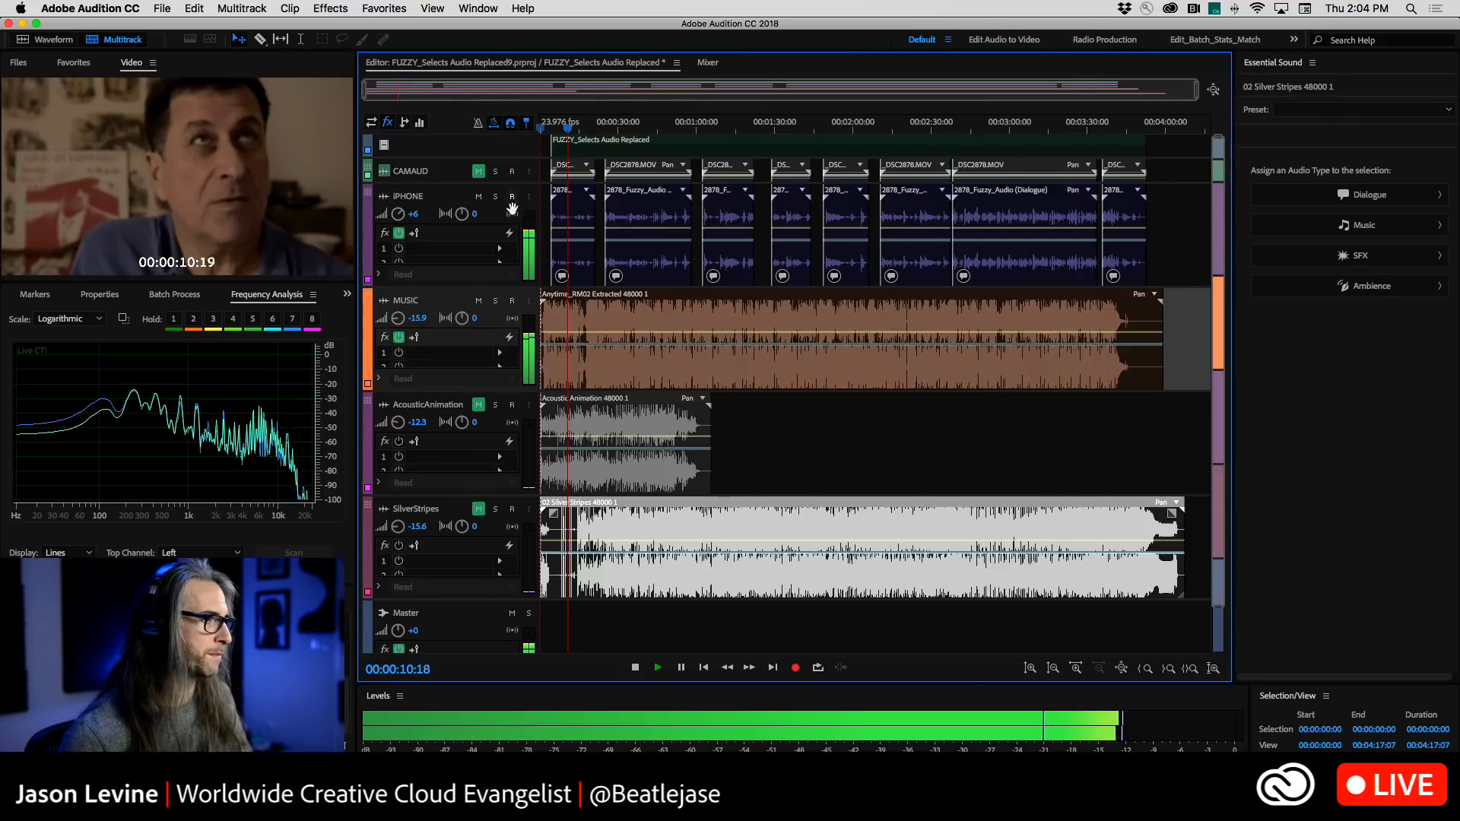
{"action": "left_click_drag", "start_coordinate": [421, 320], "coordinate": [417, 328]}
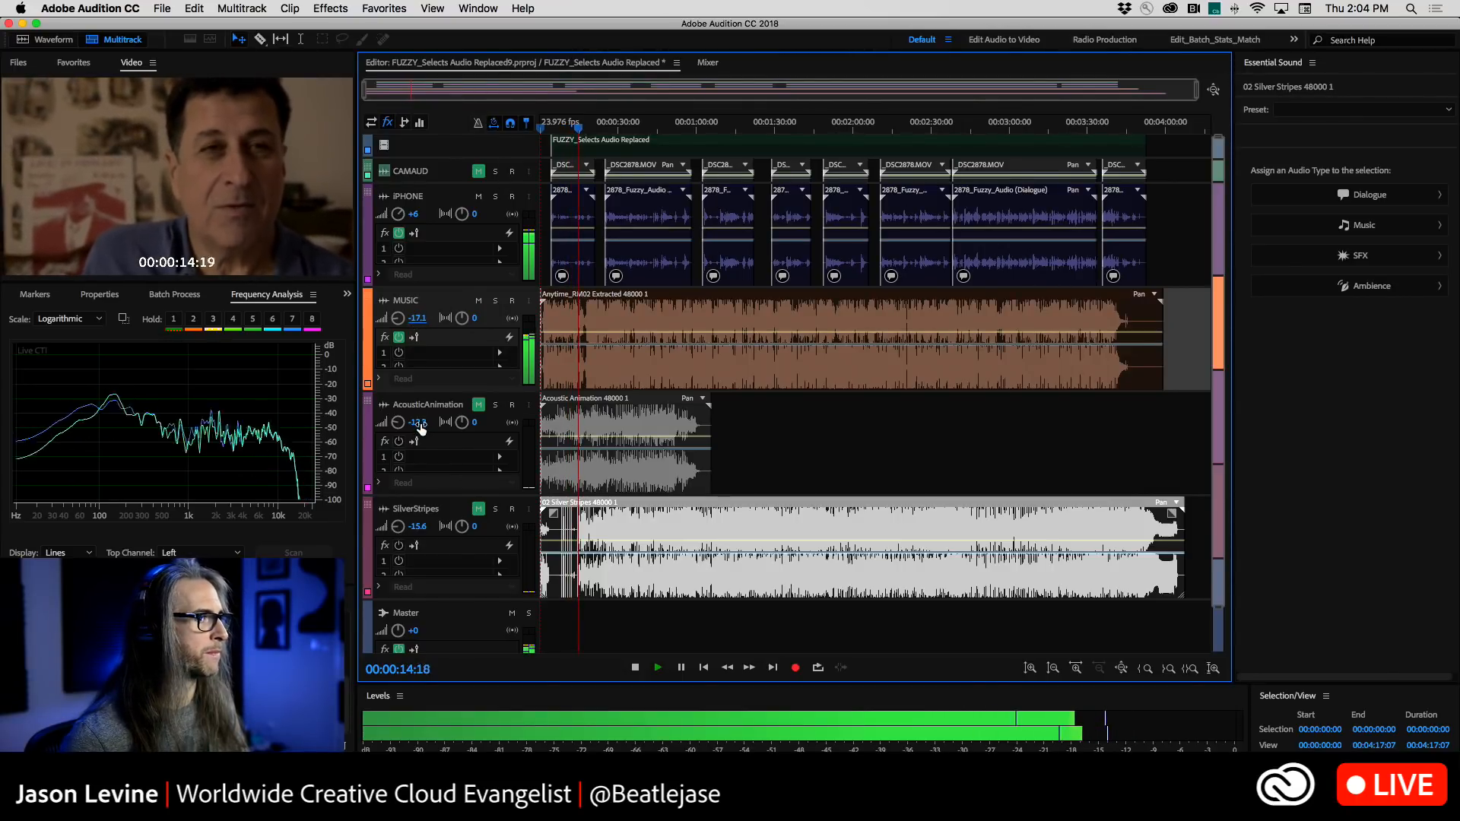
{"action": "left_click", "coordinate": [420, 425]}
{"action": "left_click_drag", "start_coordinate": [421, 425], "coordinate": [420, 440]}
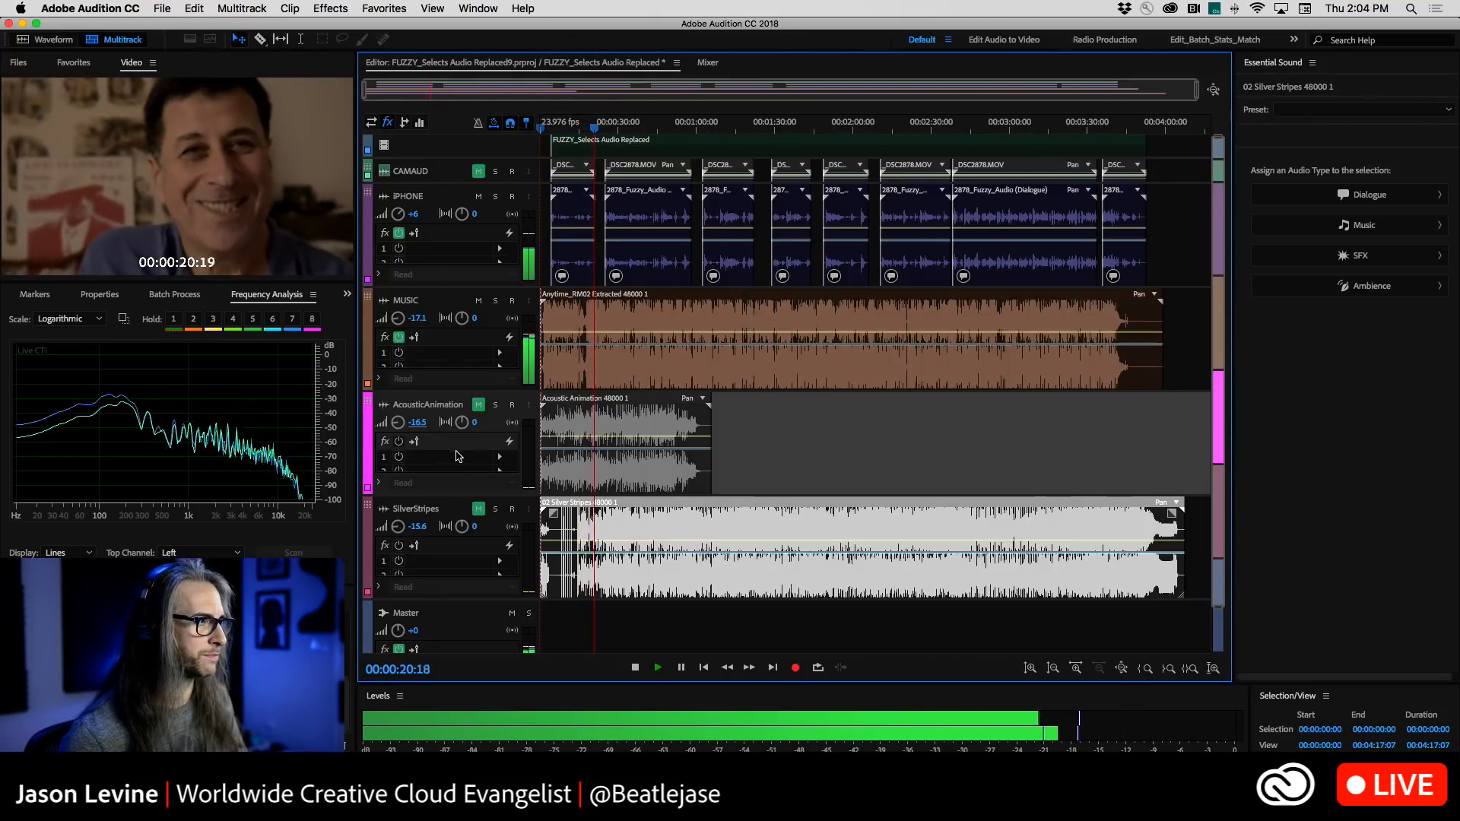
{"action": "key", "text": "space"}
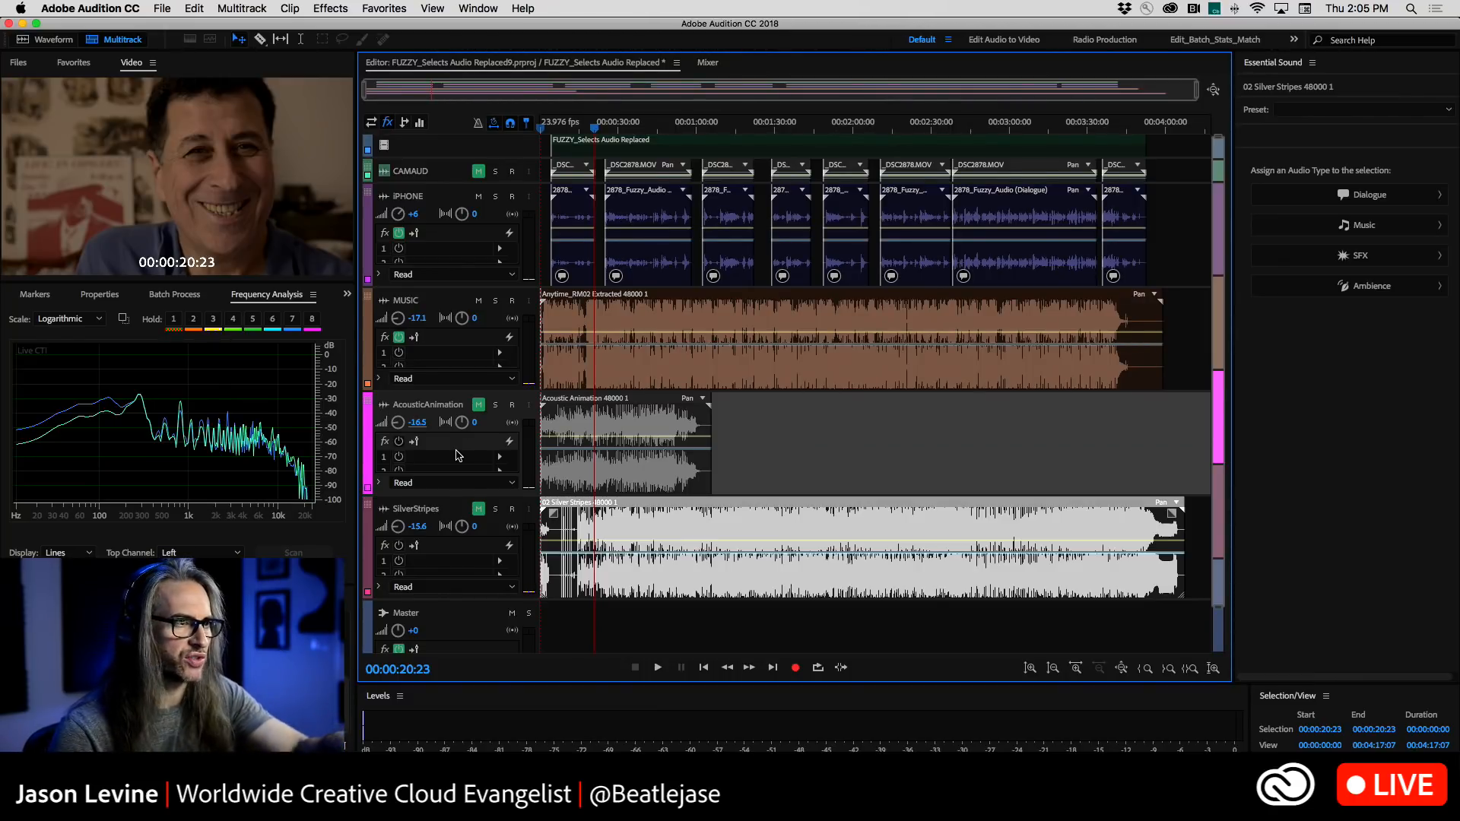
Add a marker at 00:02:08:18 and select the Anytime_RM02 clip on the MUSIC track
{"action": "left_click", "coordinate": [876, 125]}
{"action": "key", "text": "m"}
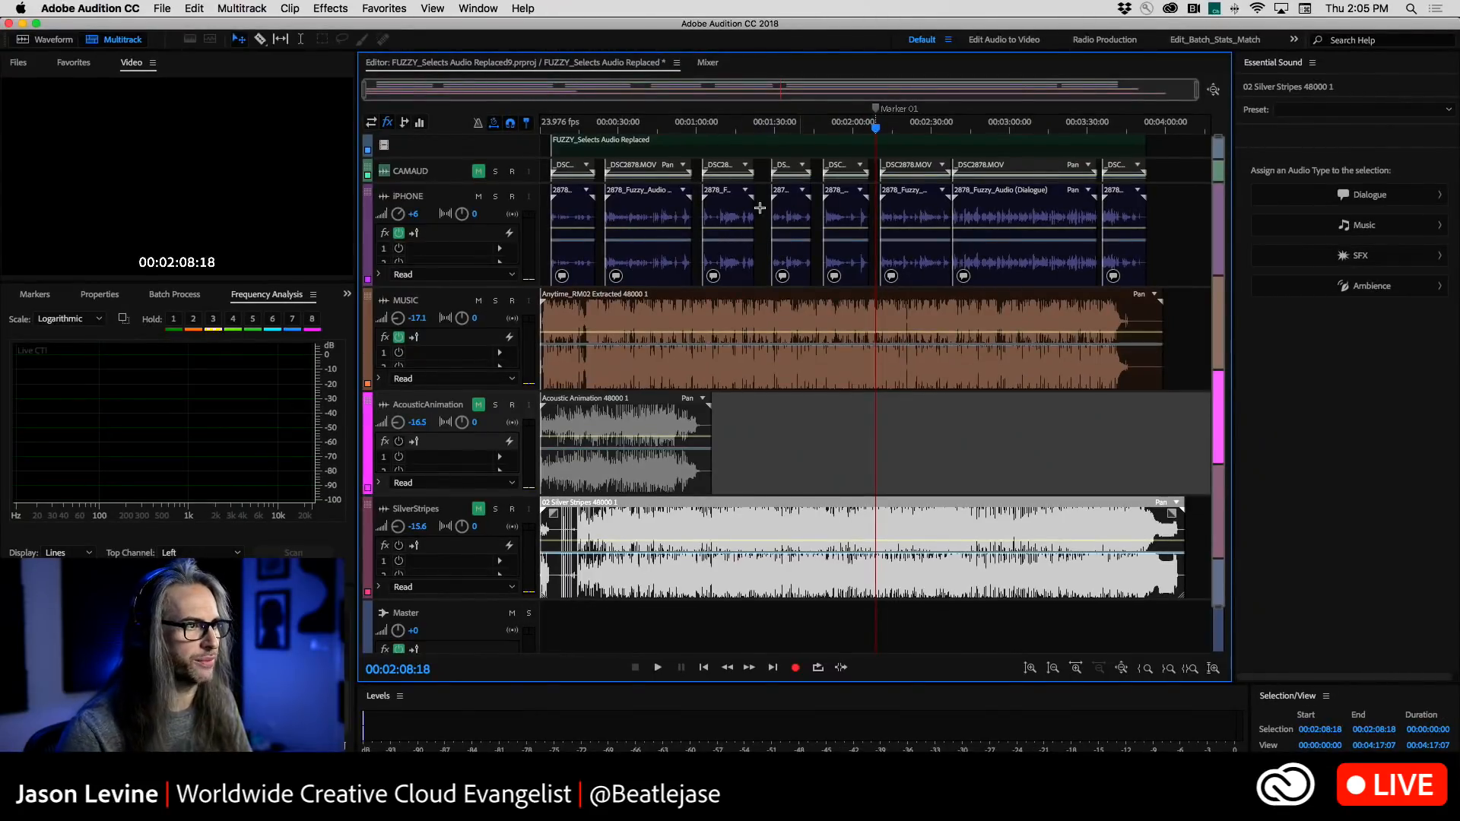
{"action": "left_click", "coordinate": [737, 312]}
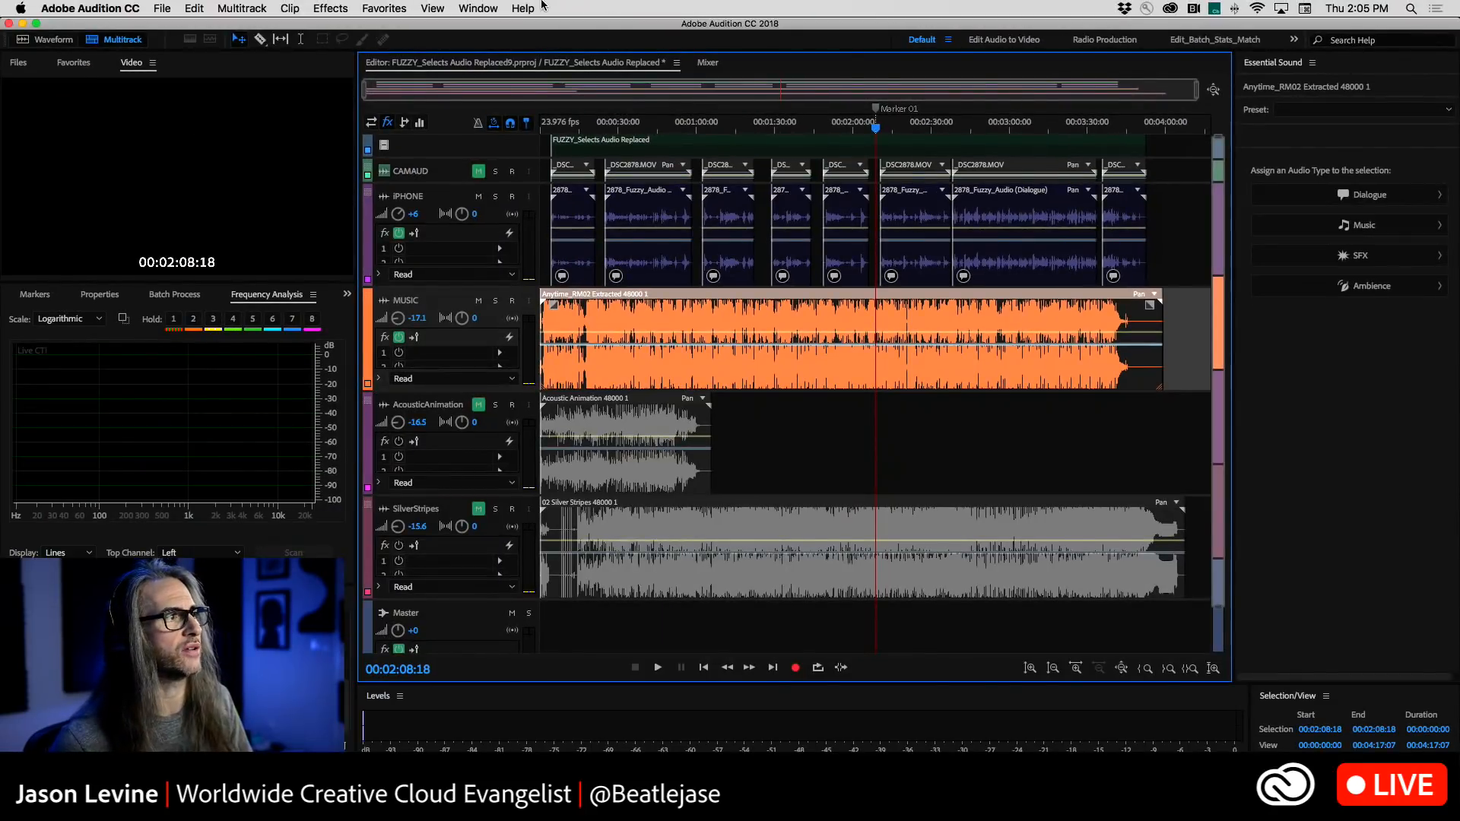
{"action": "left_click", "coordinate": [478, 8]}
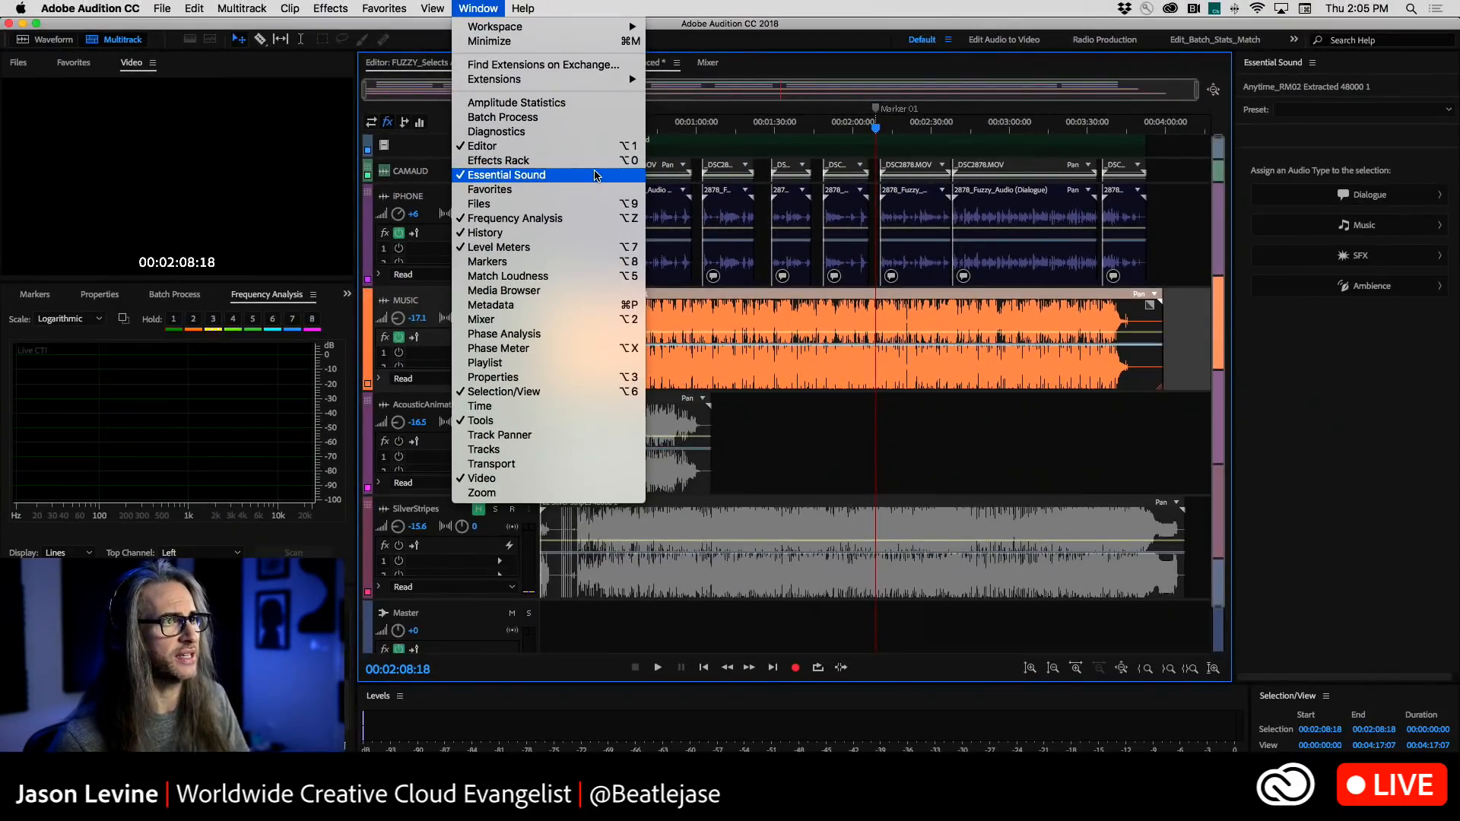
{"action": "left_click", "coordinate": [683, 171]}
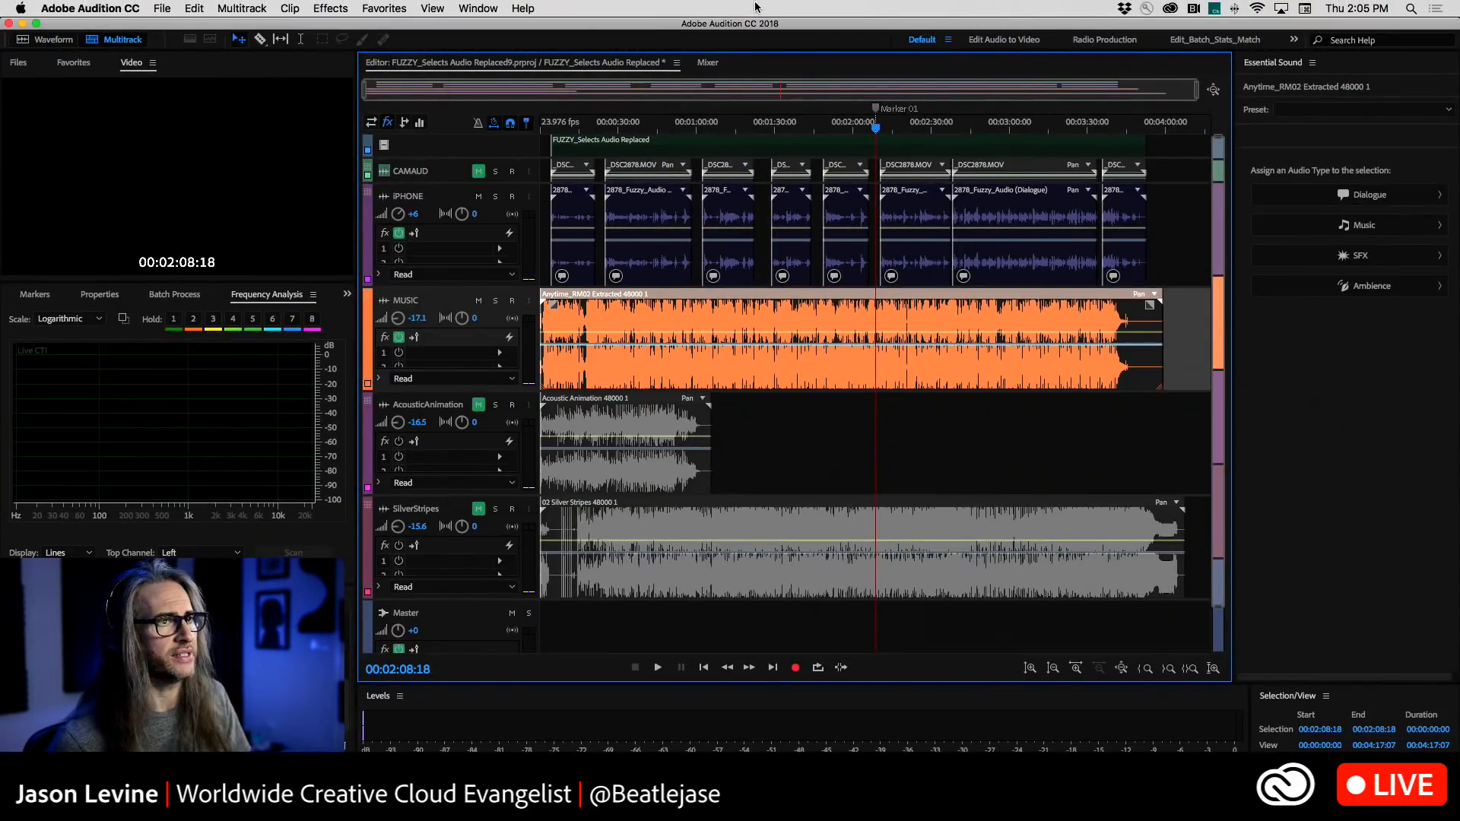
{"action": "left_click", "coordinate": [1294, 40]}
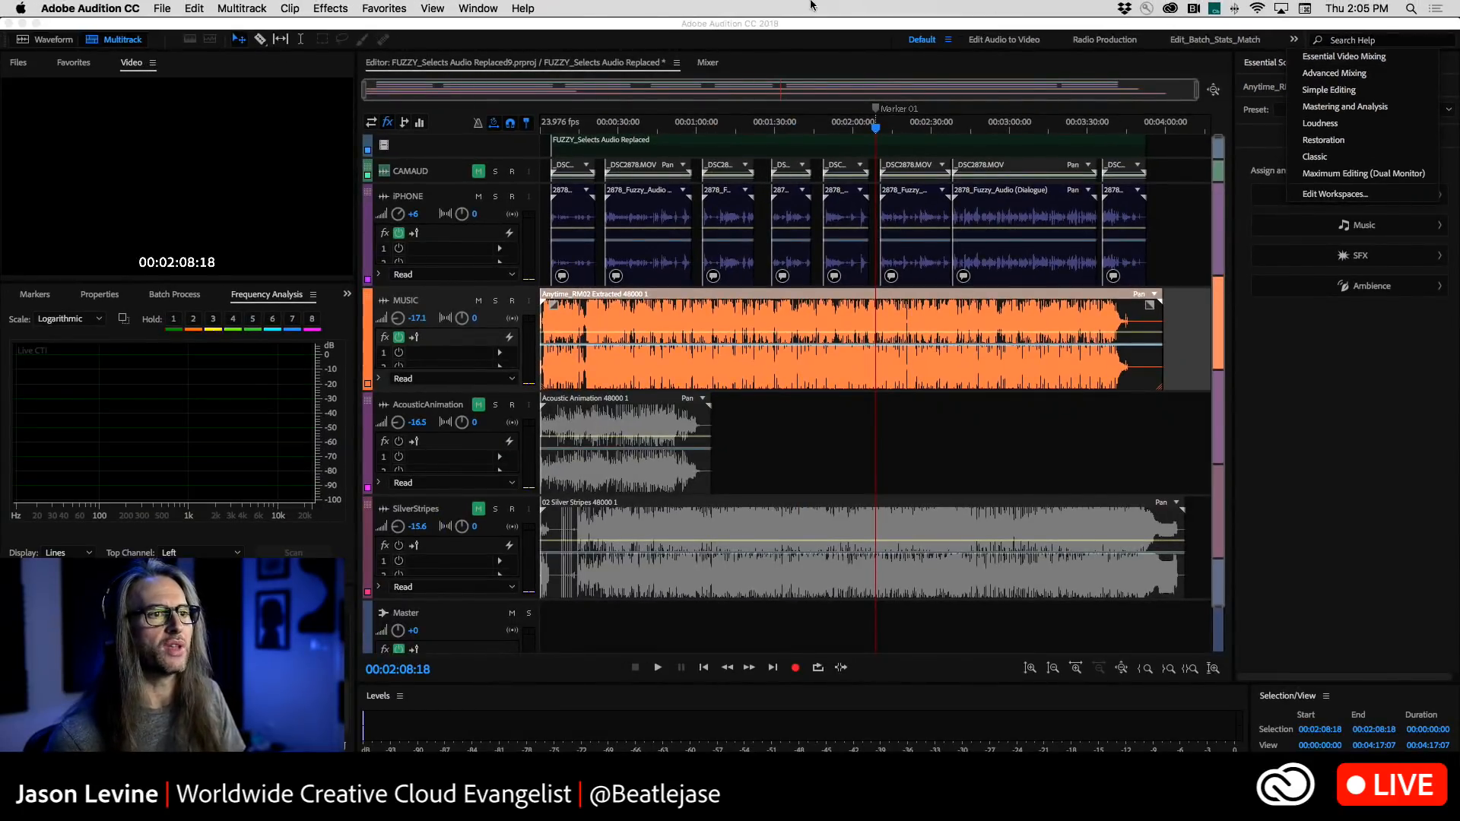
{"action": "left_click", "coordinate": [803, 3]}
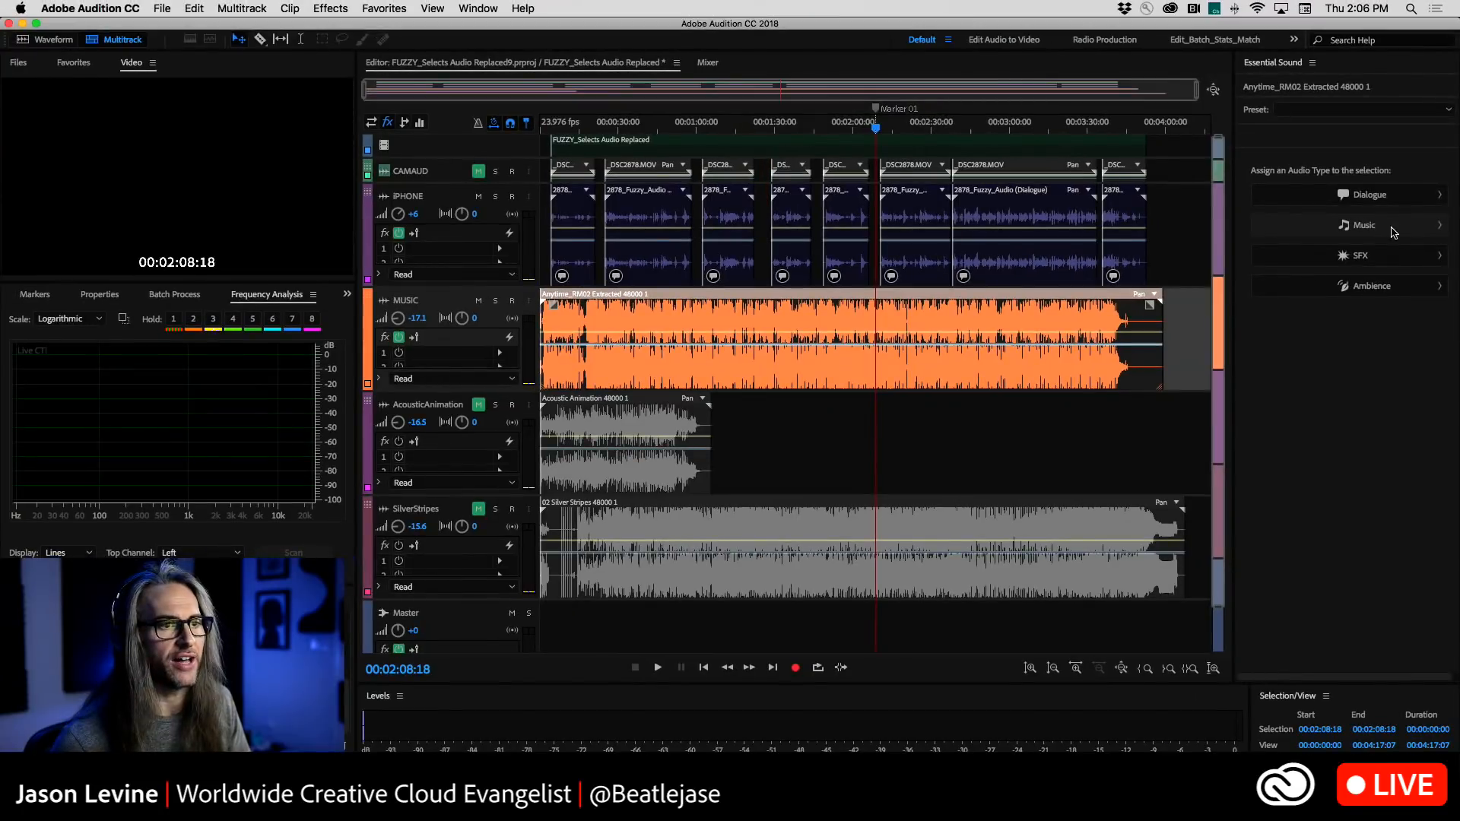
Assign the Music audio type to the selected clip and show its Loudness settings
{"action": "left_click", "coordinate": [1320, 259]}
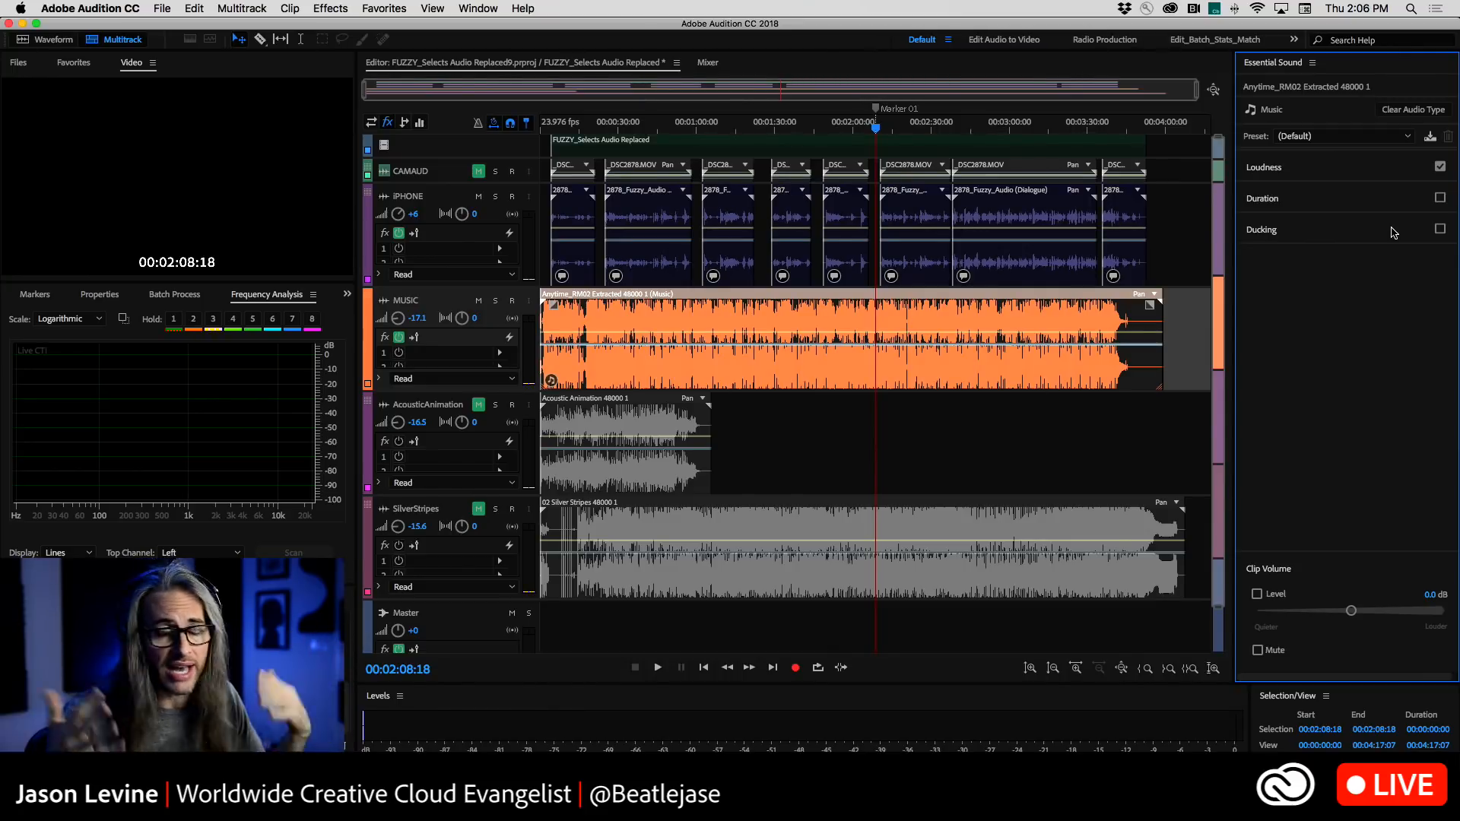
{"action": "left_click", "coordinate": [1386, 173]}
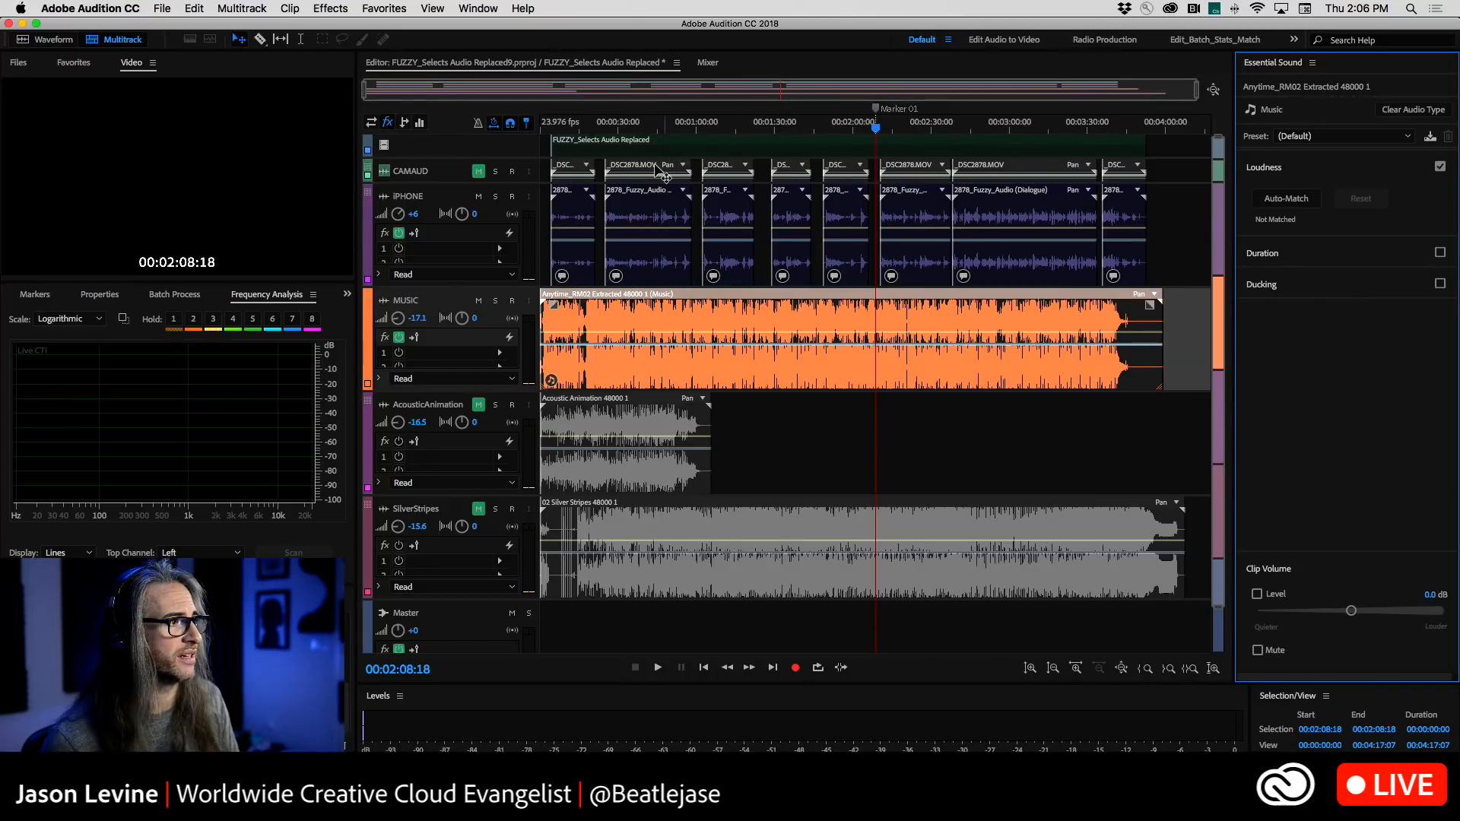
Mute the IPHONE track and audition the MUSIC track from the marker
{"action": "left_click", "coordinate": [478, 196]}
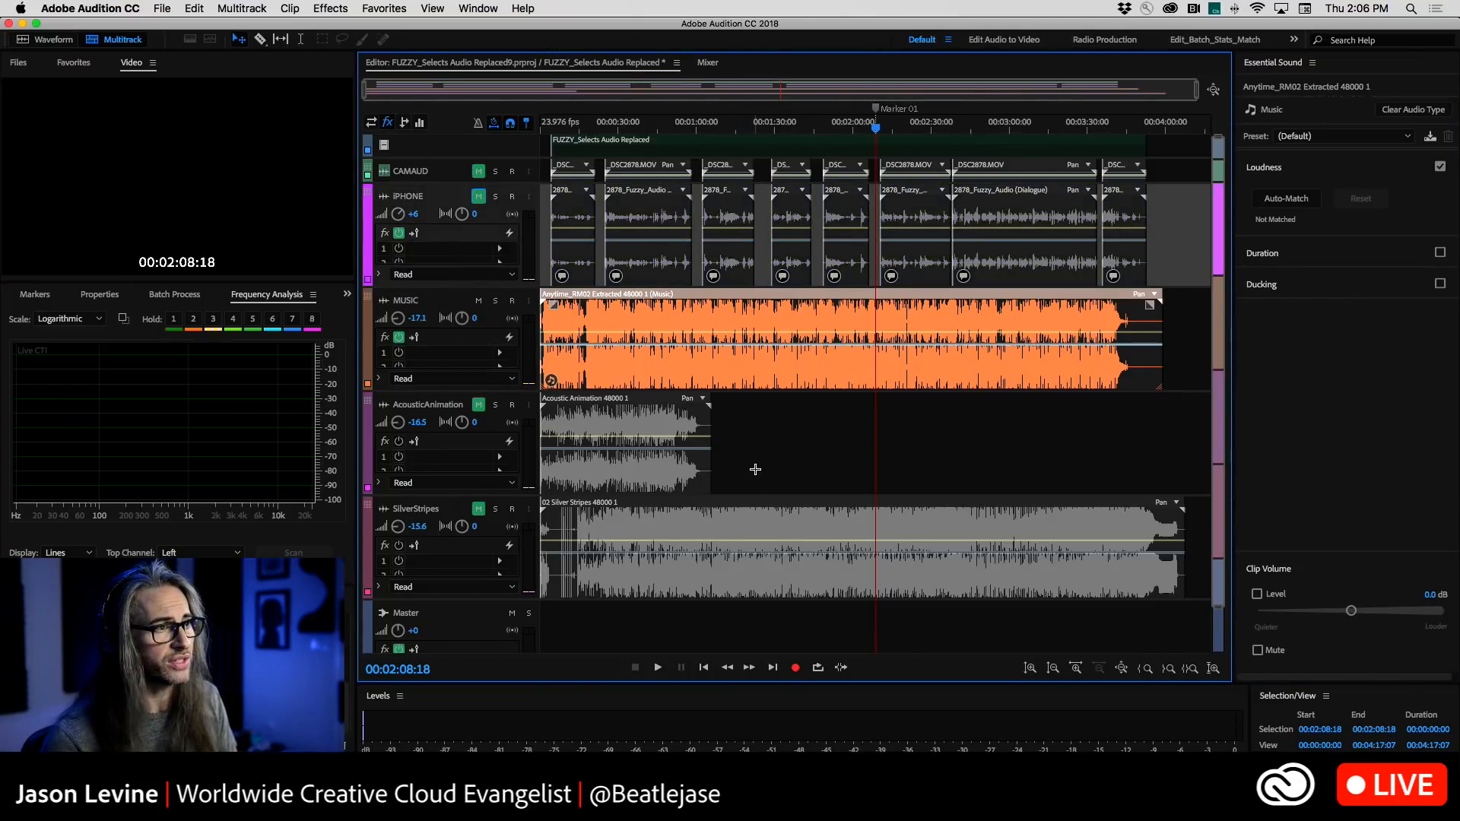
{"action": "key", "text": "space"}
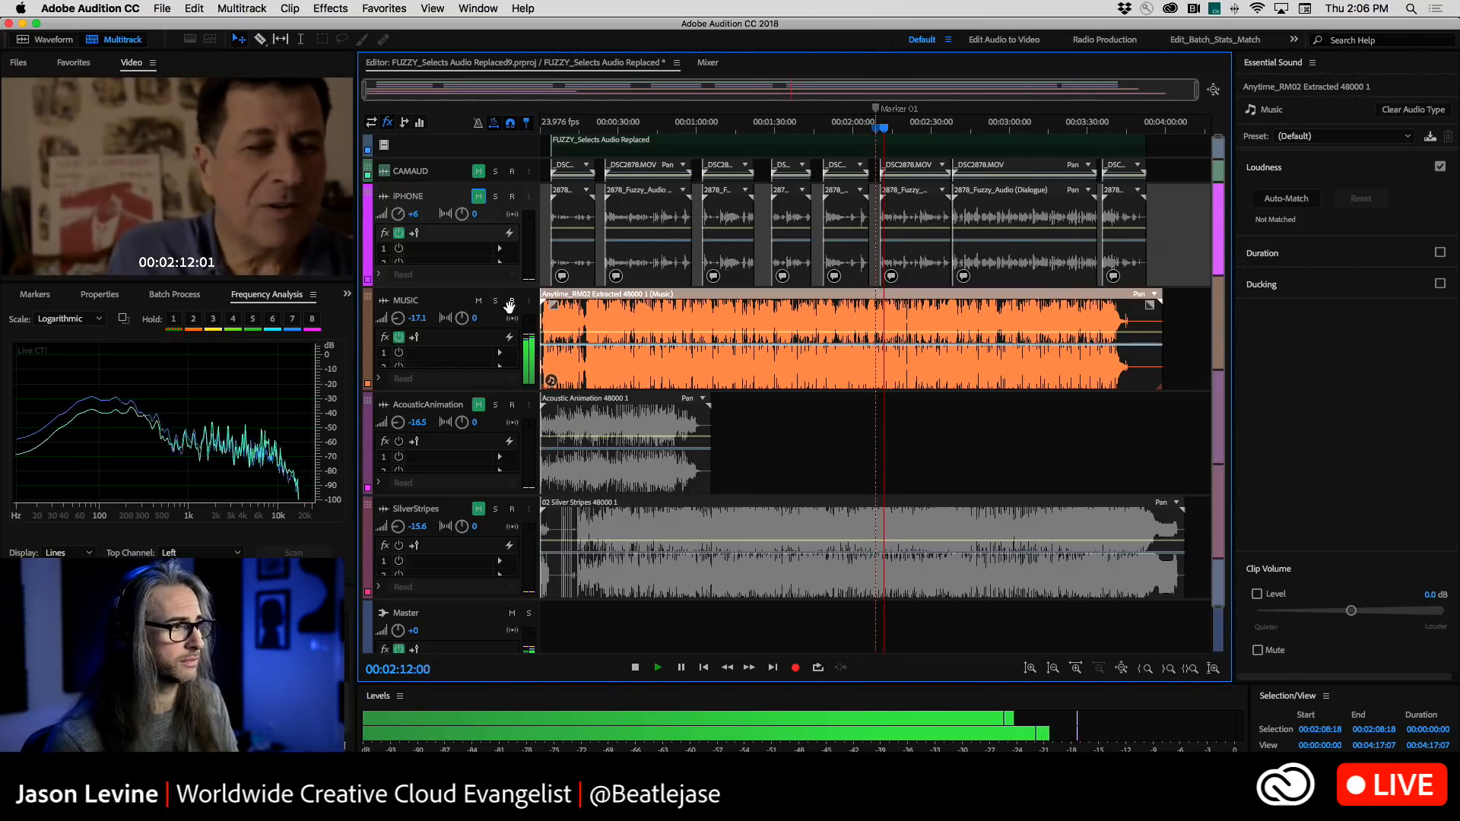
{"action": "key", "text": "space"}
Mute the MUSIC track and audition the AcousticAnimation track from 00:00:26:18, muting it again at the end
{"action": "left_click", "coordinate": [478, 301]}
{"action": "left_click", "coordinate": [596, 125]}
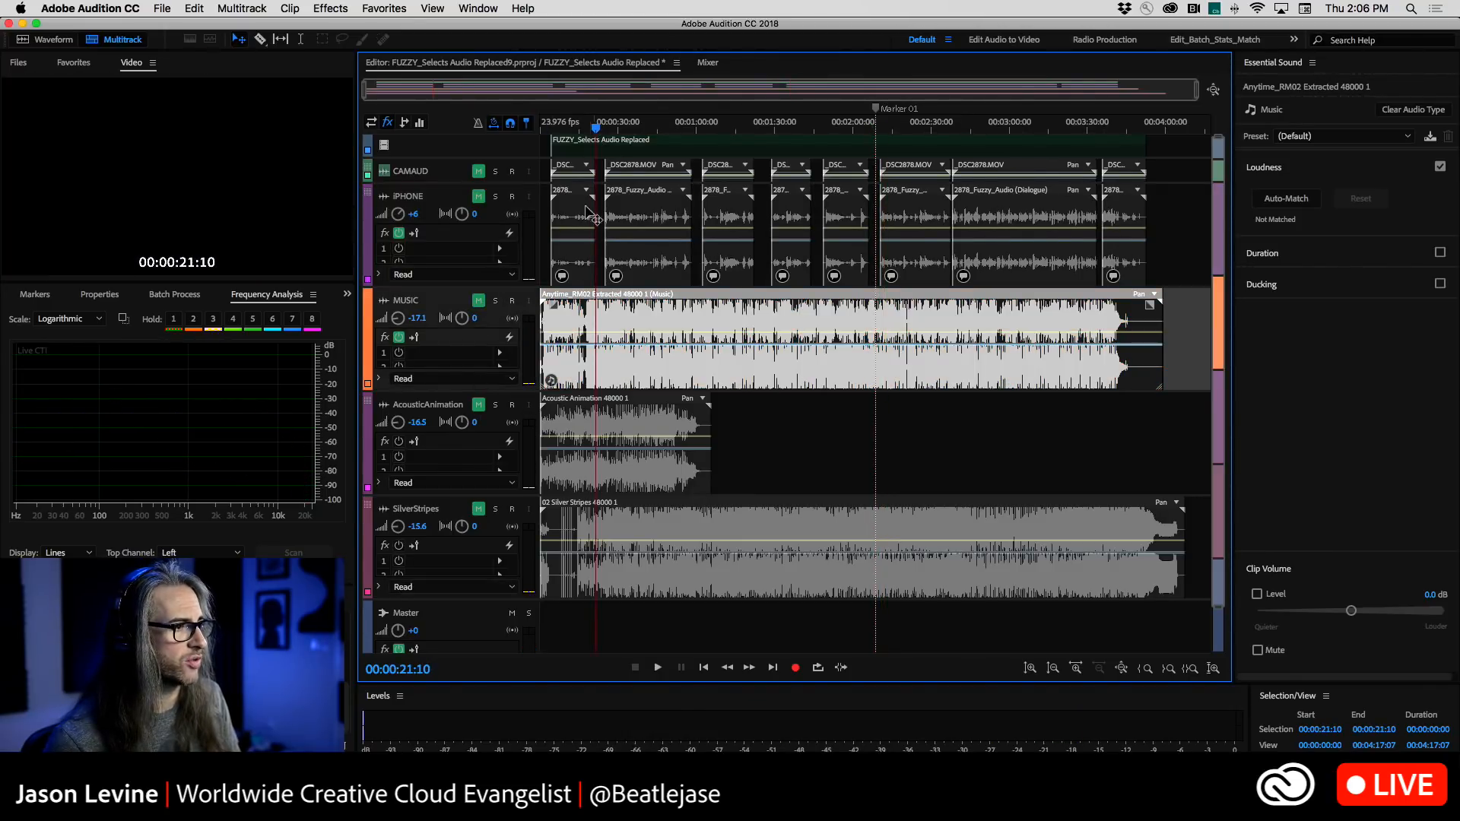
{"action": "left_click", "coordinate": [478, 404]}
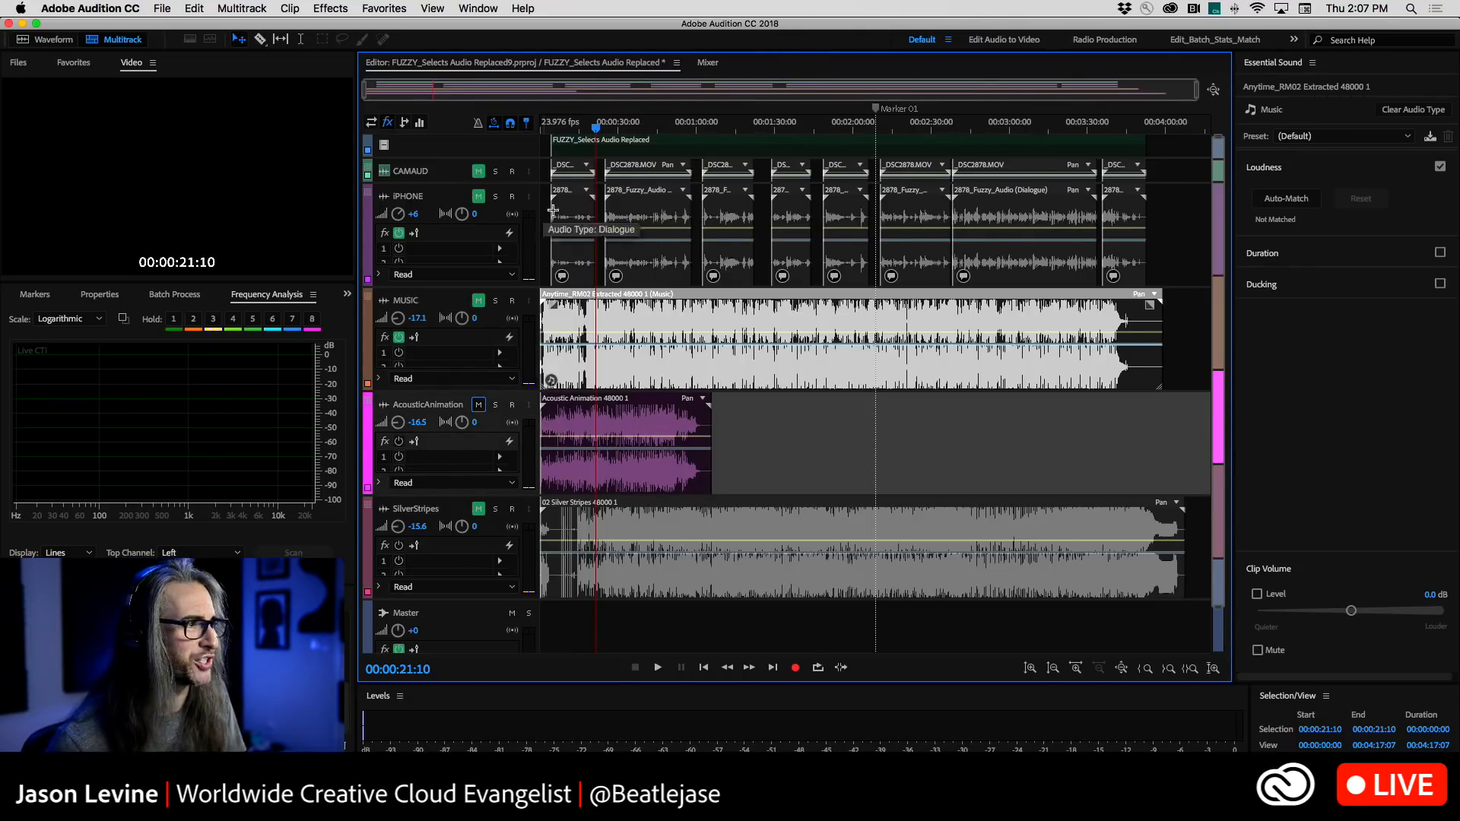
{"action": "left_click", "coordinate": [610, 127]}
{"action": "key", "text": "space"}
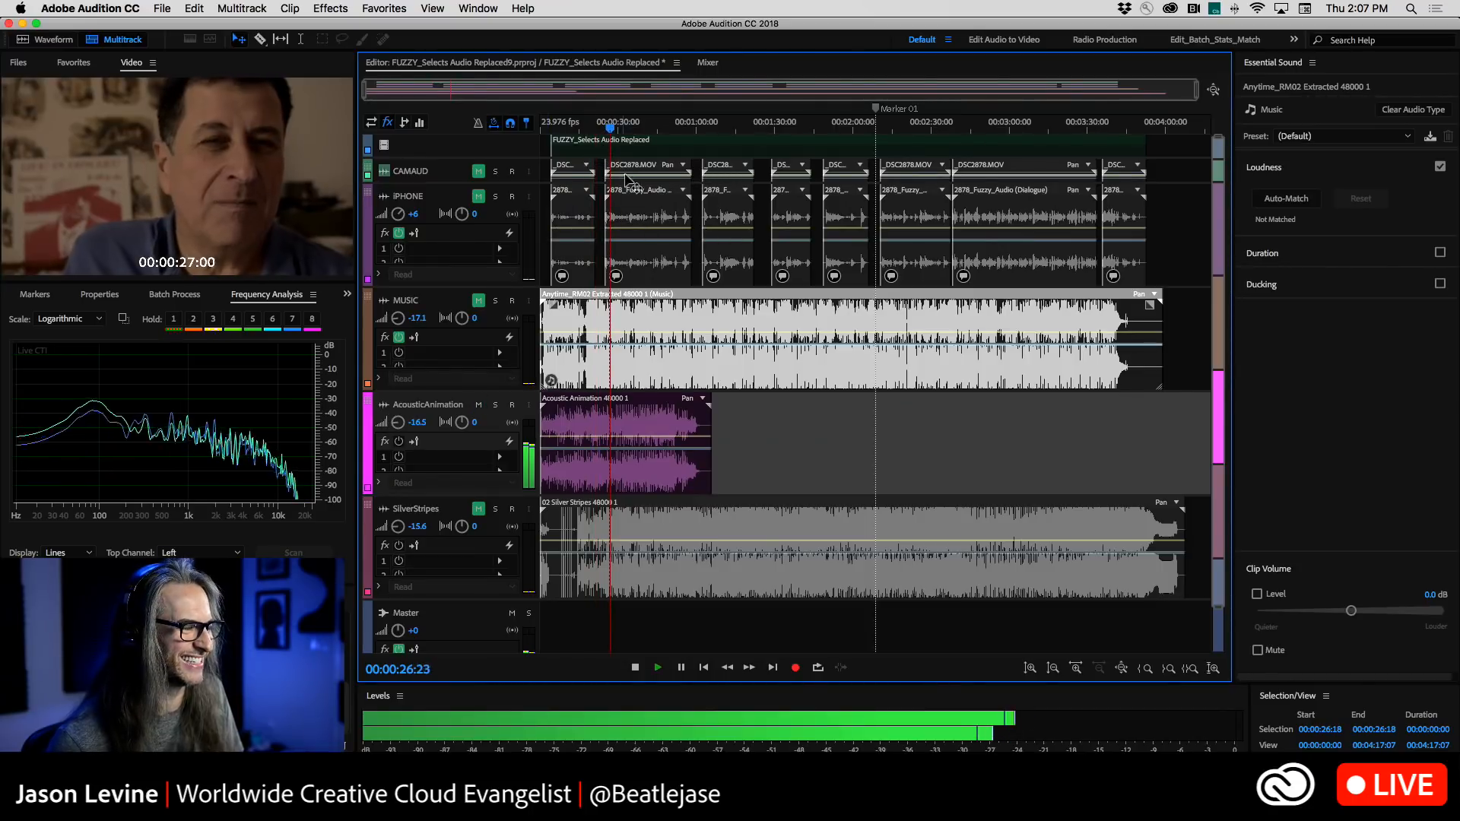
{"action": "left_click", "coordinate": [479, 404]}
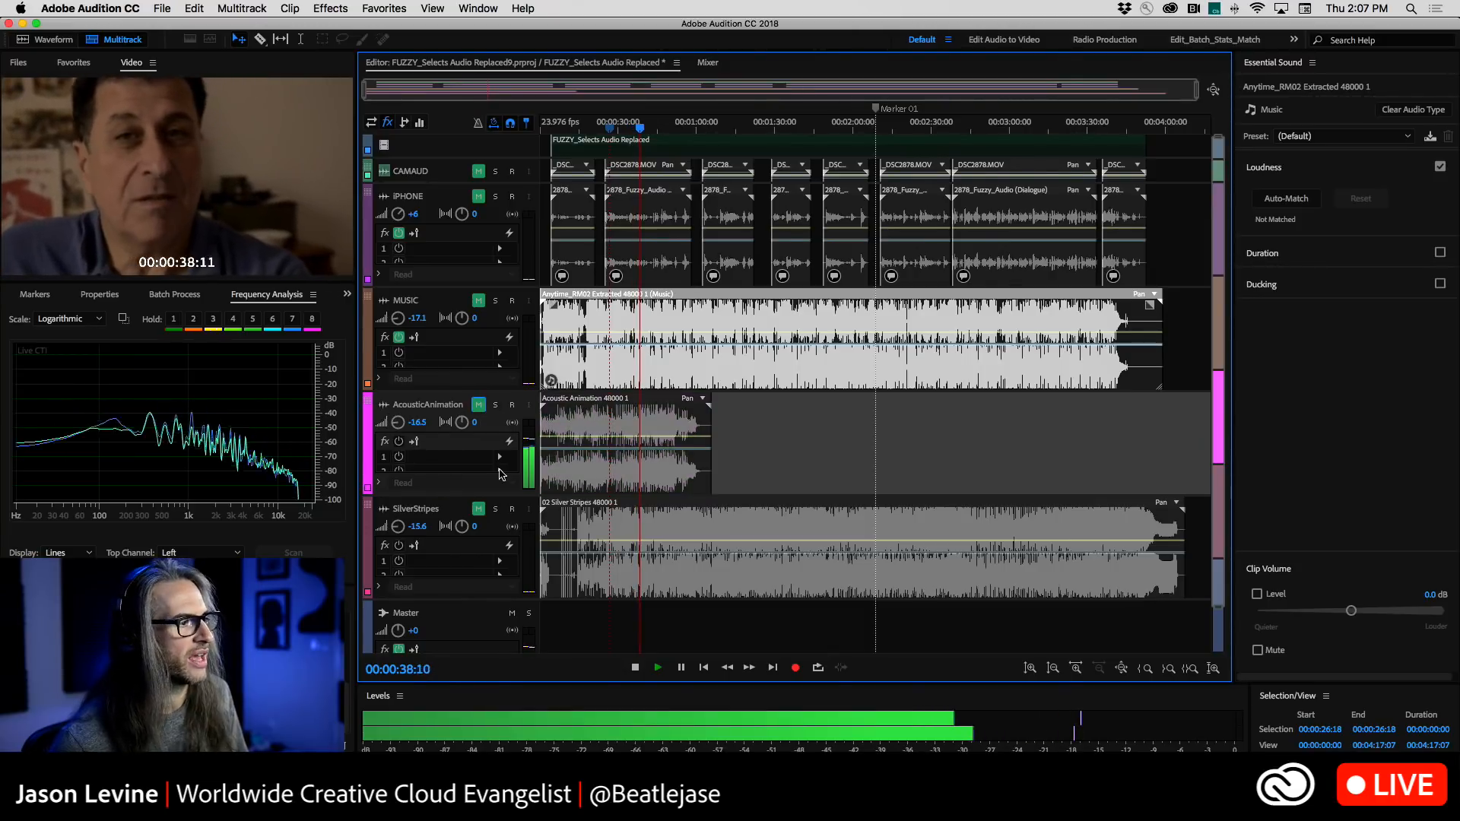
Audition the SilverStripes track, mute it again, and unmute the MUSIC track
{"action": "left_click", "coordinate": [479, 512]}
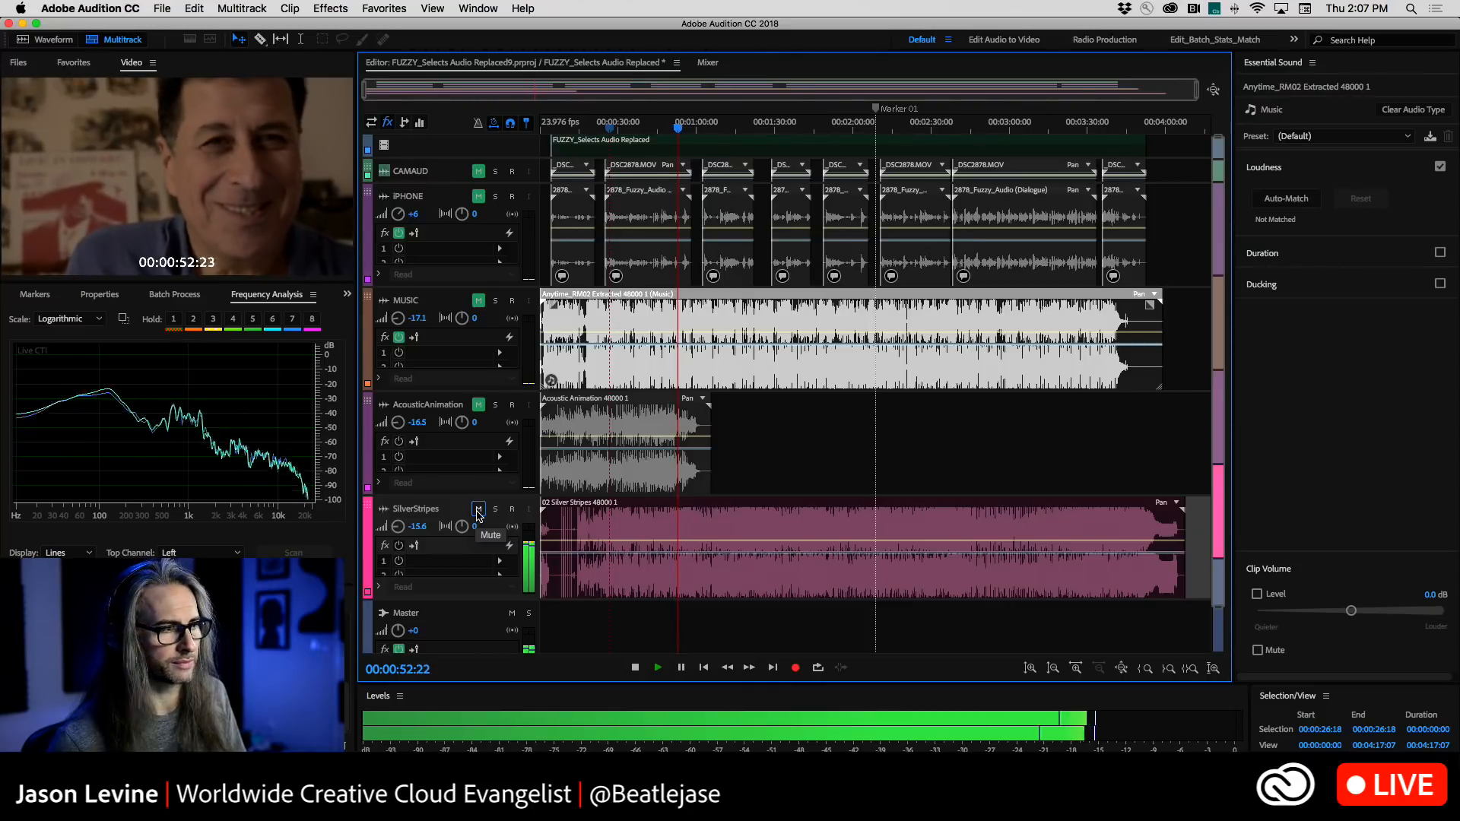
{"action": "key", "text": "space"}
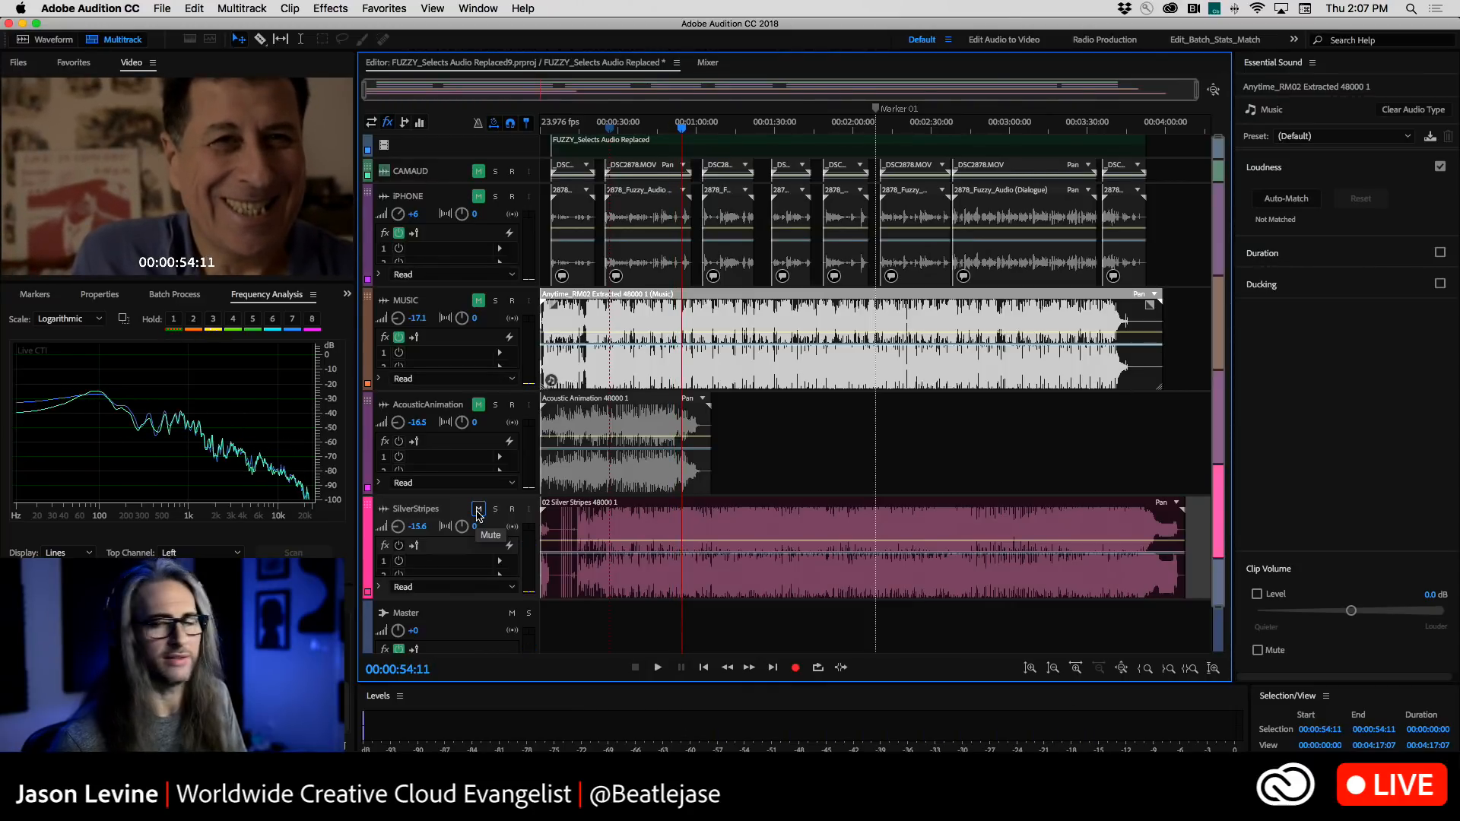
{"action": "left_click", "coordinate": [479, 509]}
{"action": "left_click", "coordinate": [478, 300]}
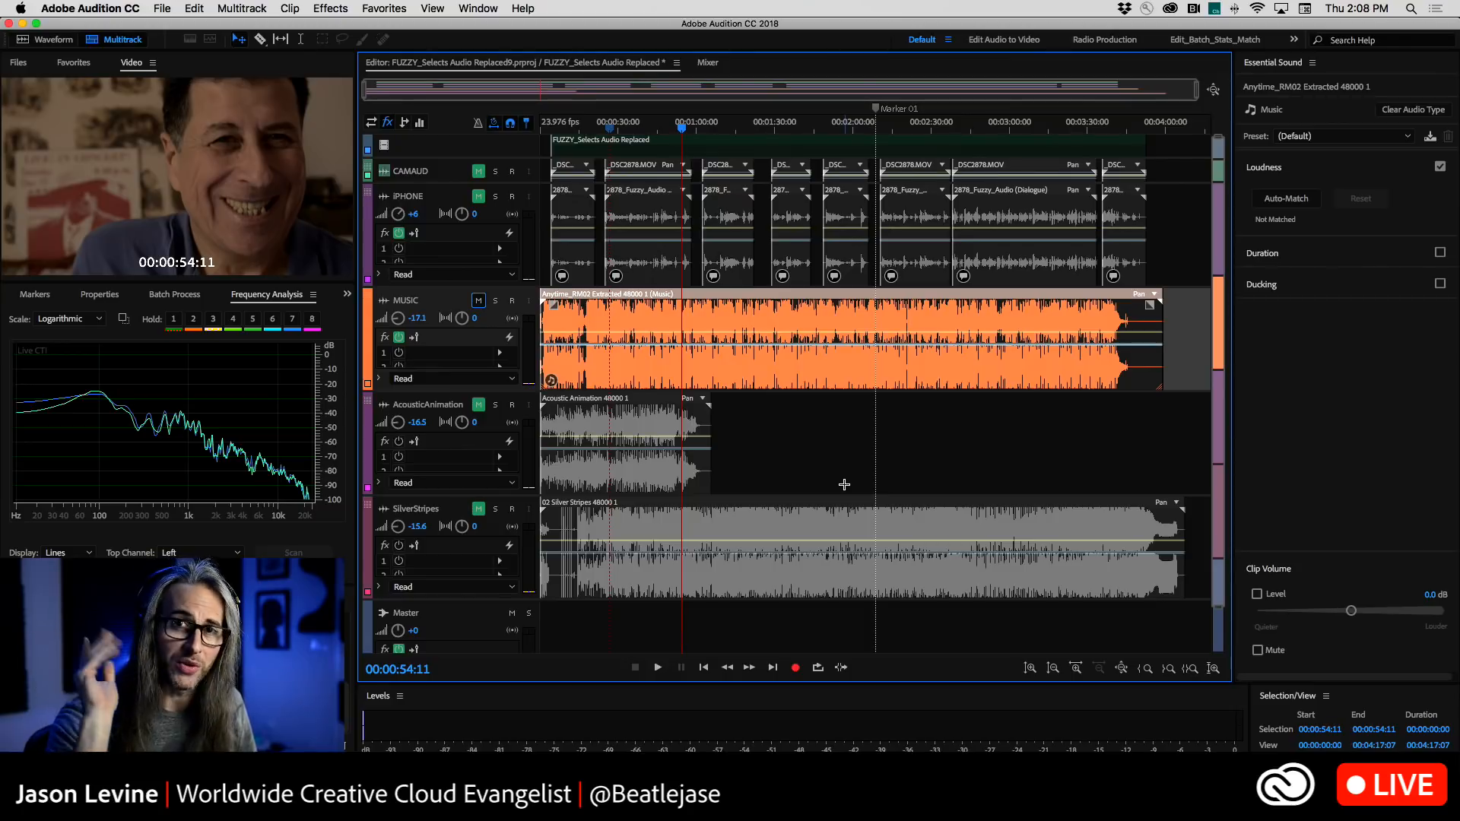
Enable Duration for the Anytime_RM02 music clip with Remix as the method
{"action": "left_click", "coordinate": [1345, 163]}
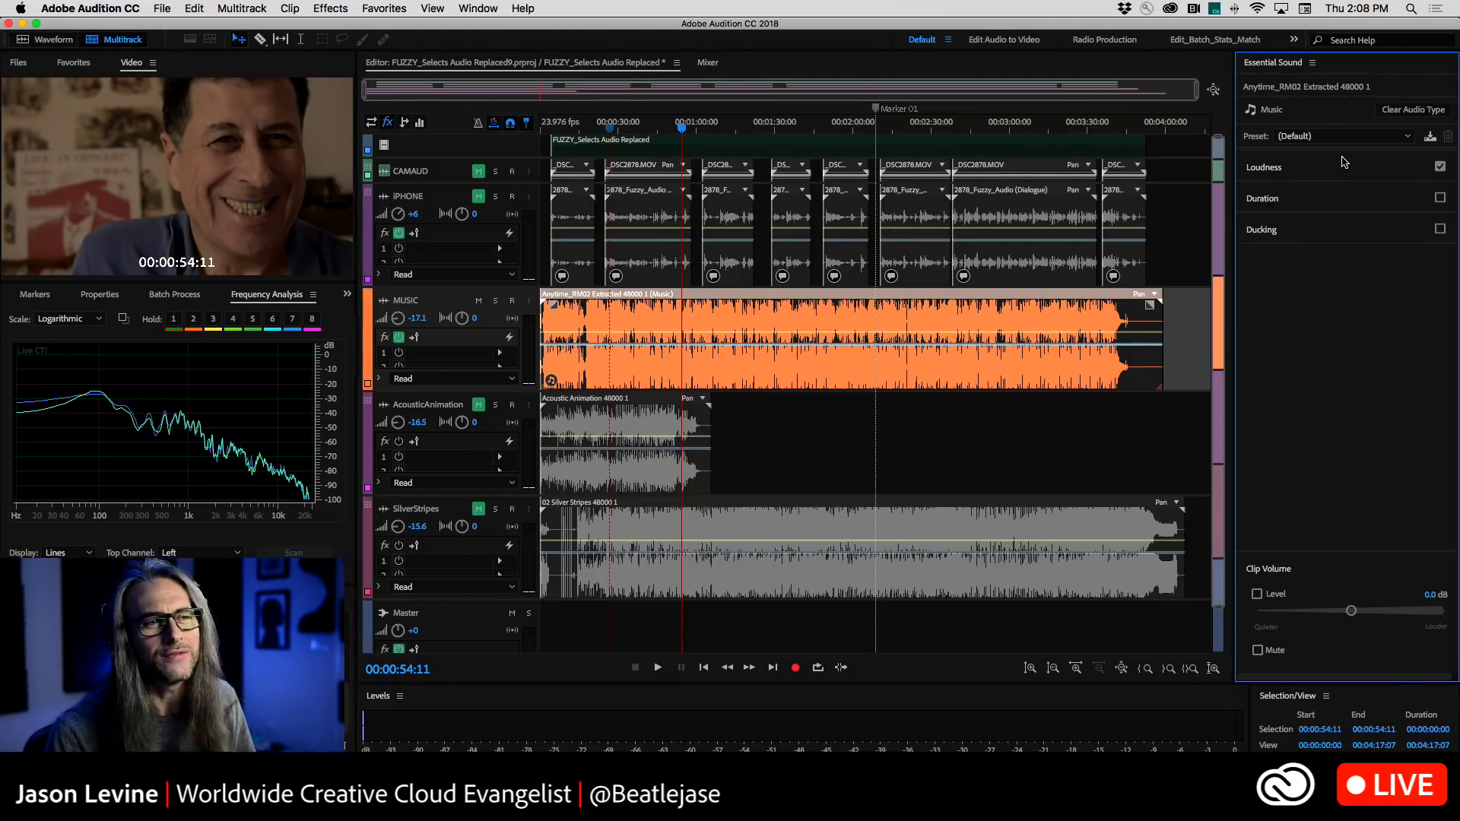
{"action": "left_click", "coordinate": [1351, 200]}
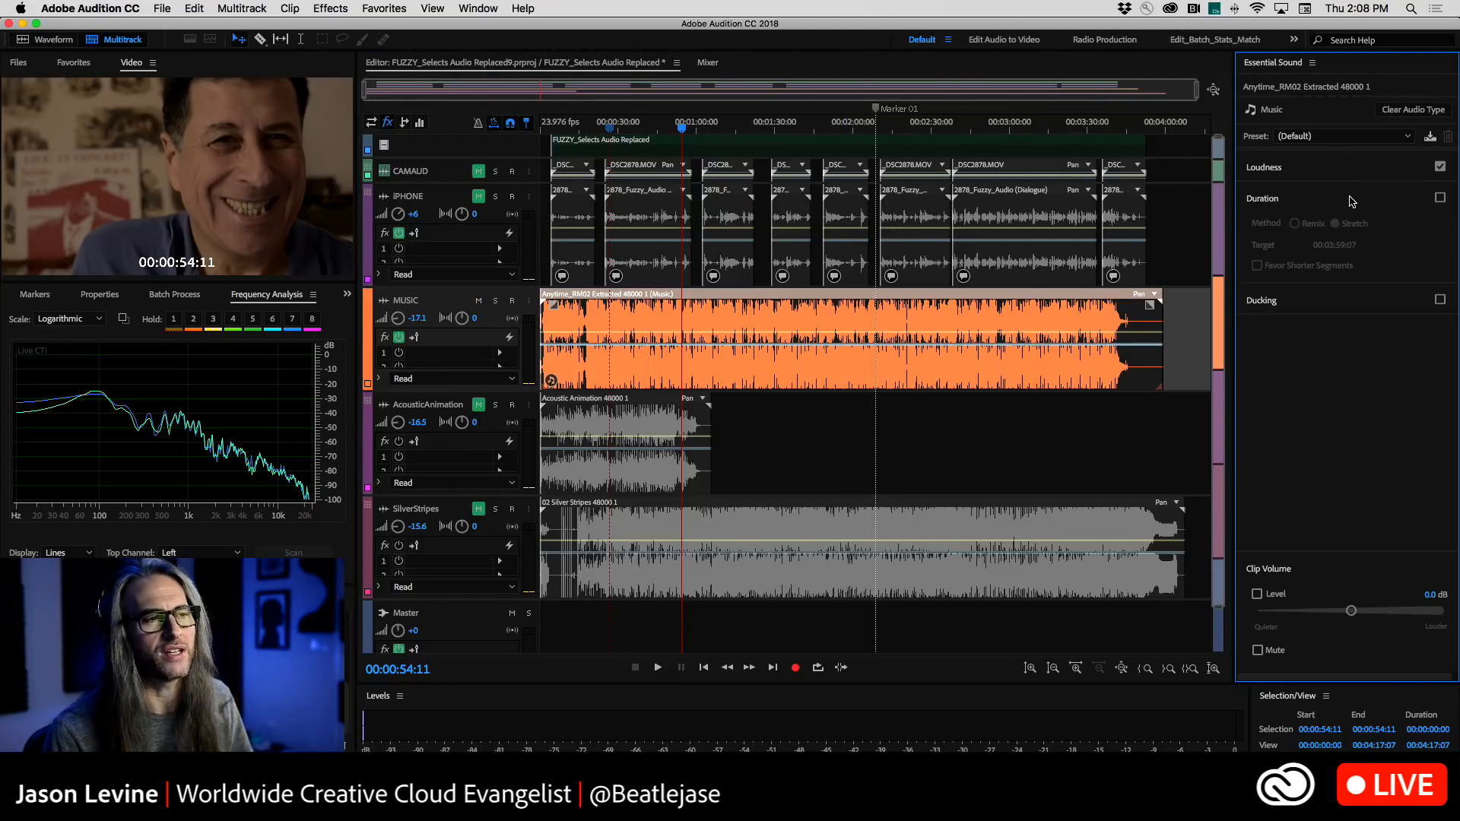
{"action": "left_click", "coordinate": [1441, 199]}
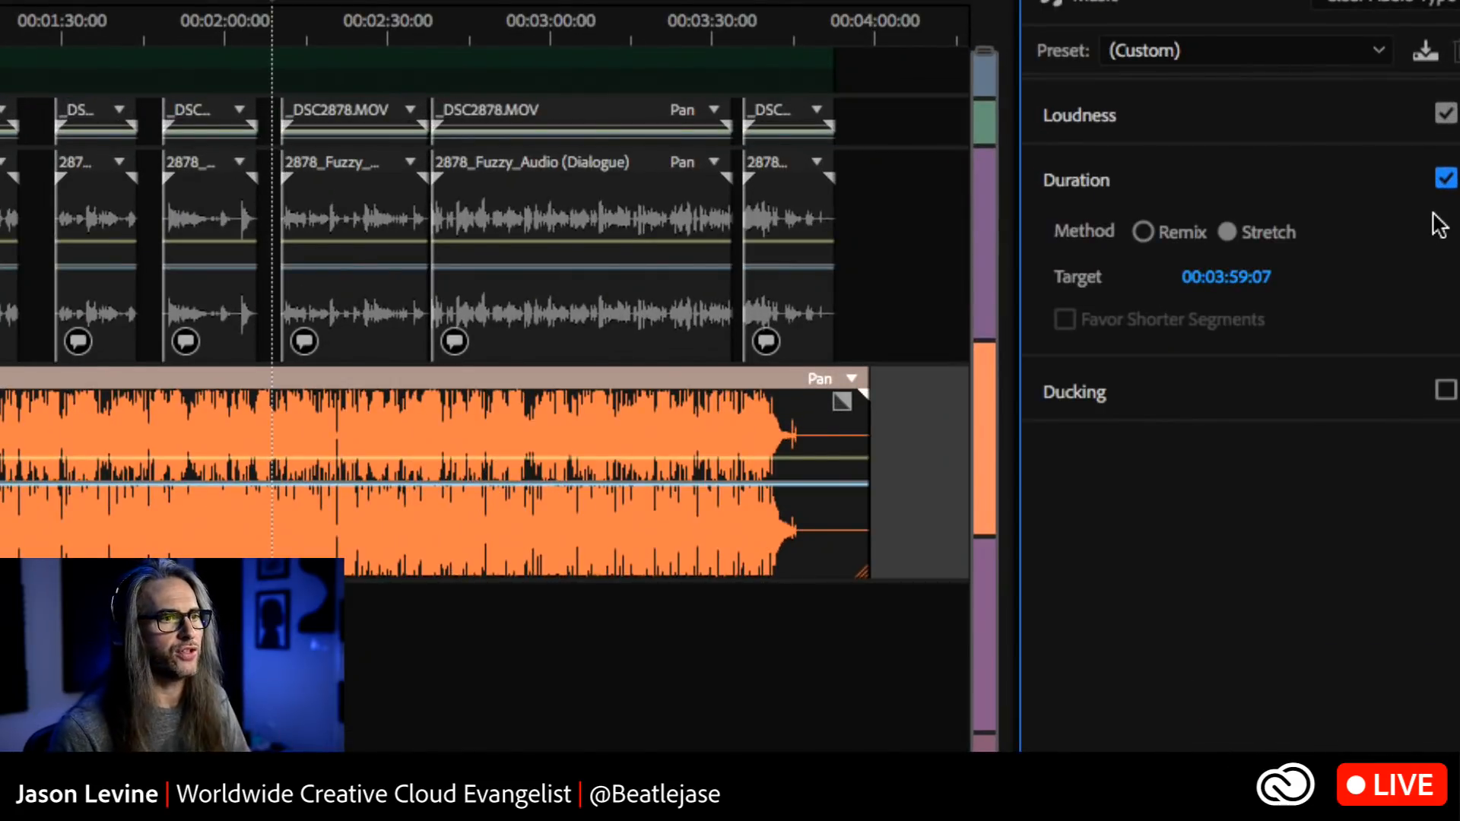
{"action": "left_click", "coordinate": [1143, 232]}
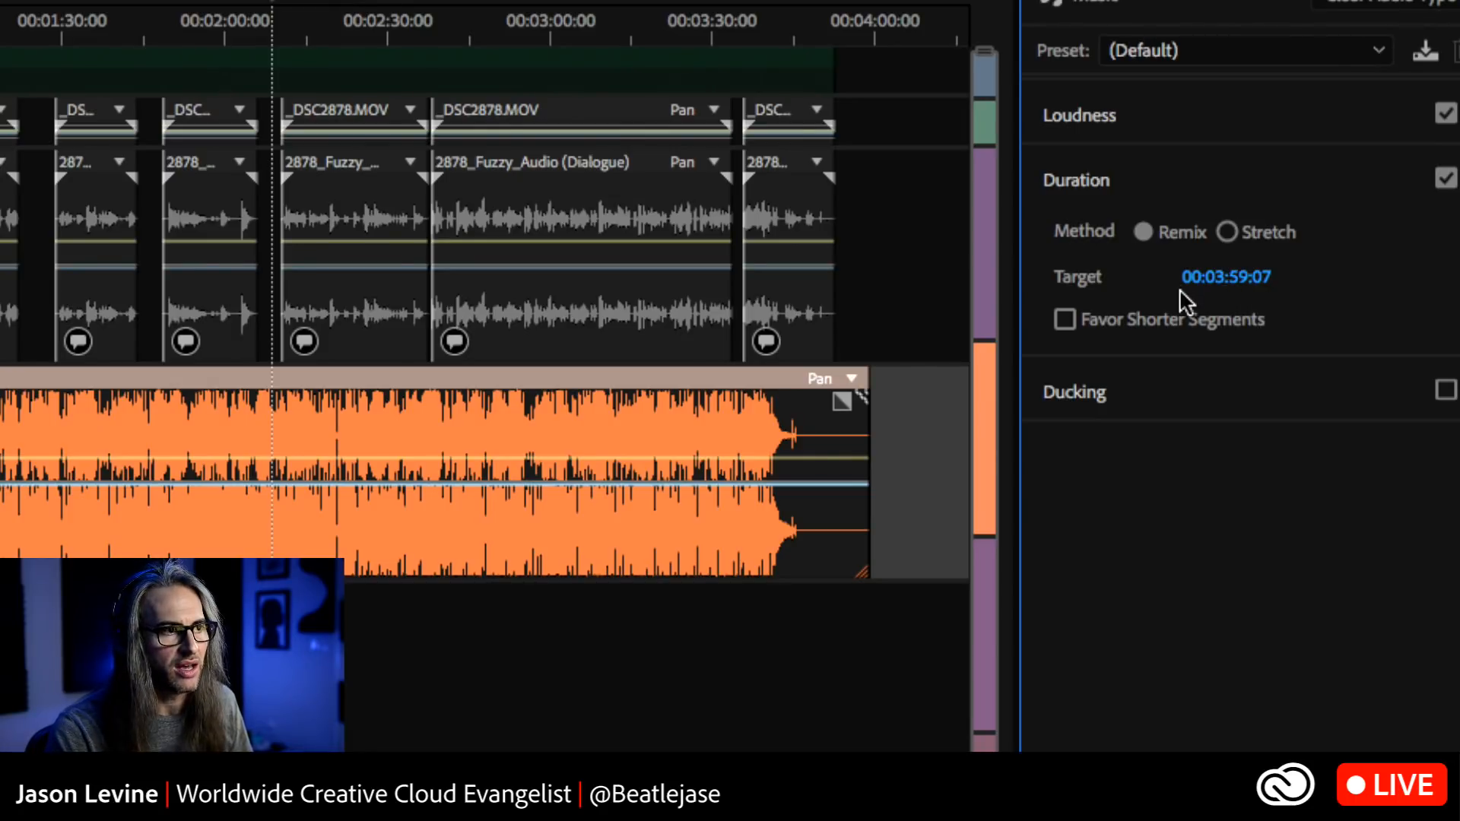
Try to shorten the Anytime_RM02 music clip with Remix to Marker 01, and review the Media & Disk Cache preferences
{"action": "left_click", "coordinate": [1243, 278]}
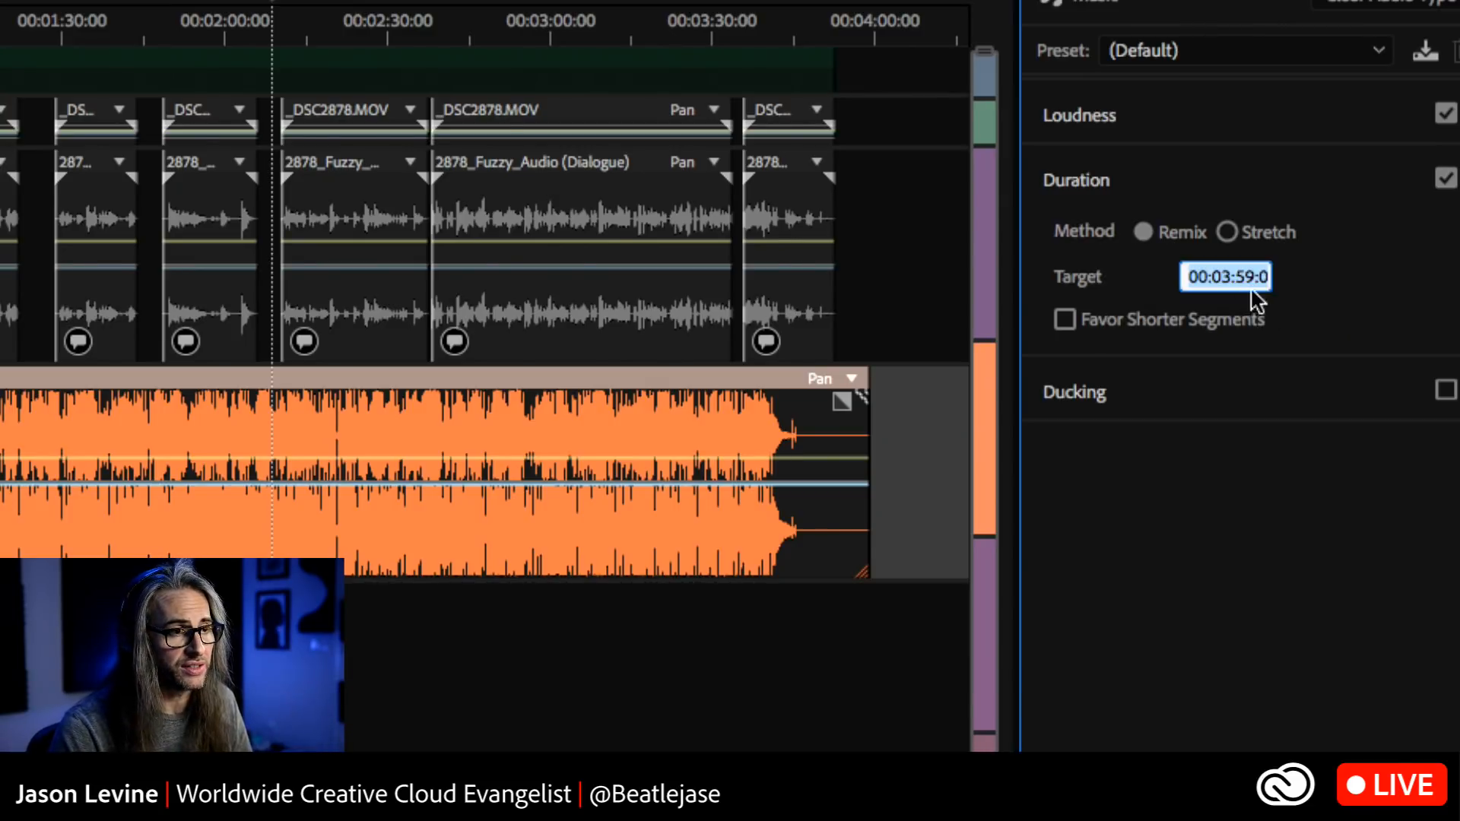
{"action": "left_click", "coordinate": [1312, 279]}
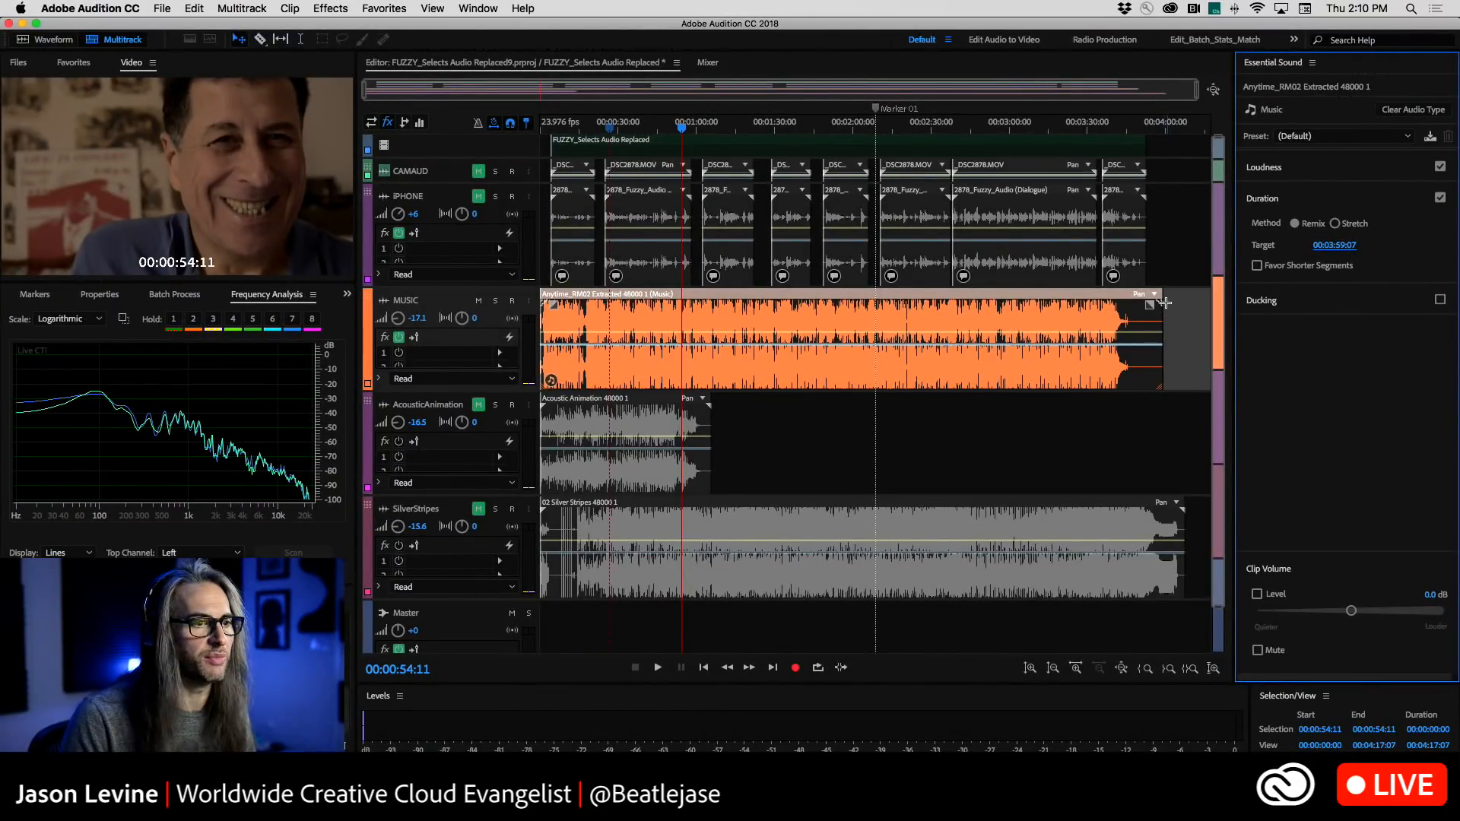
{"action": "left_click_drag", "start_coordinate": [1164, 305], "coordinate": [874, 330]}
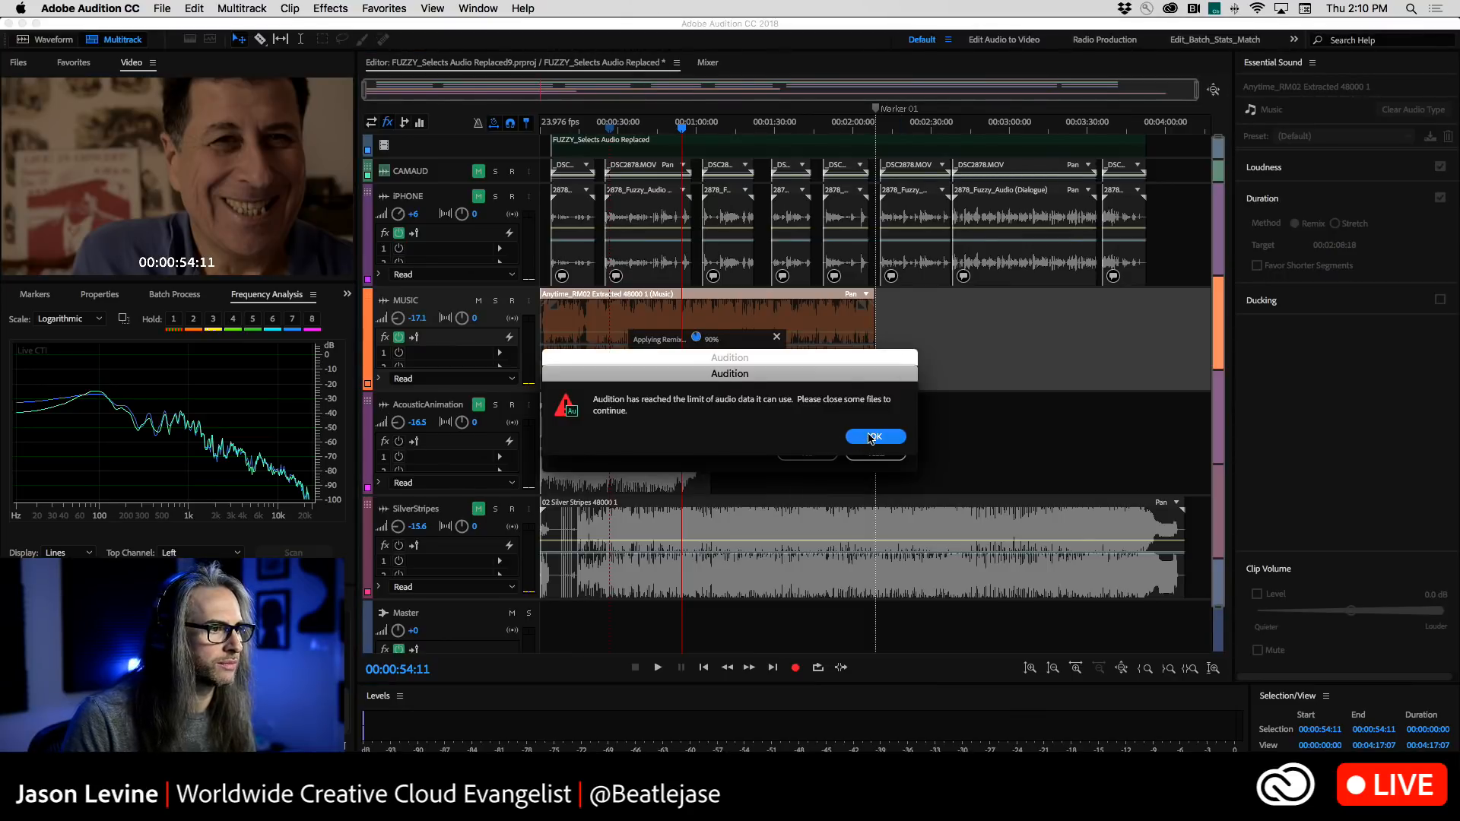
{"action": "left_click", "coordinate": [870, 444]}
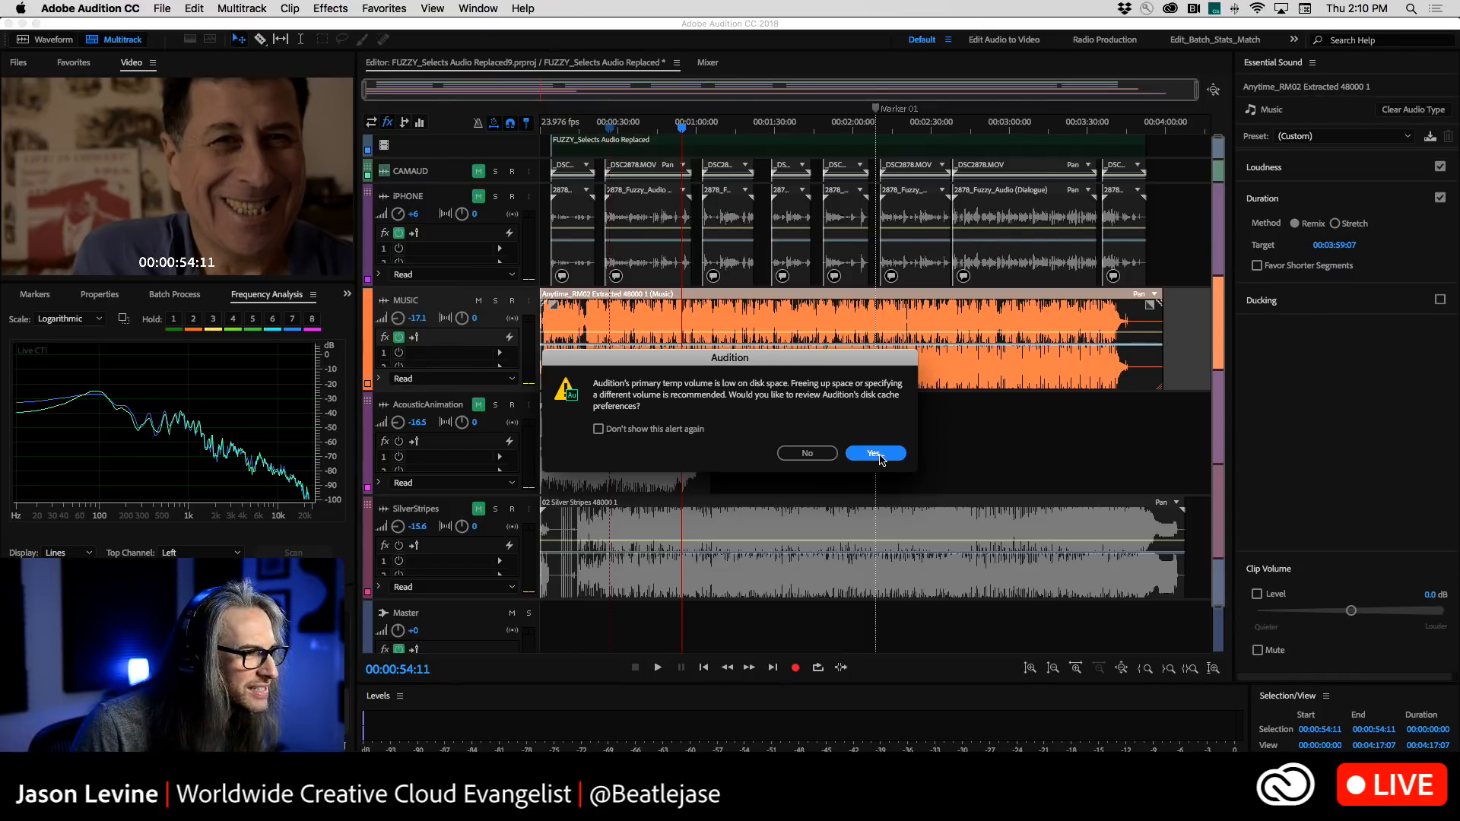
{"action": "left_click", "coordinate": [876, 455]}
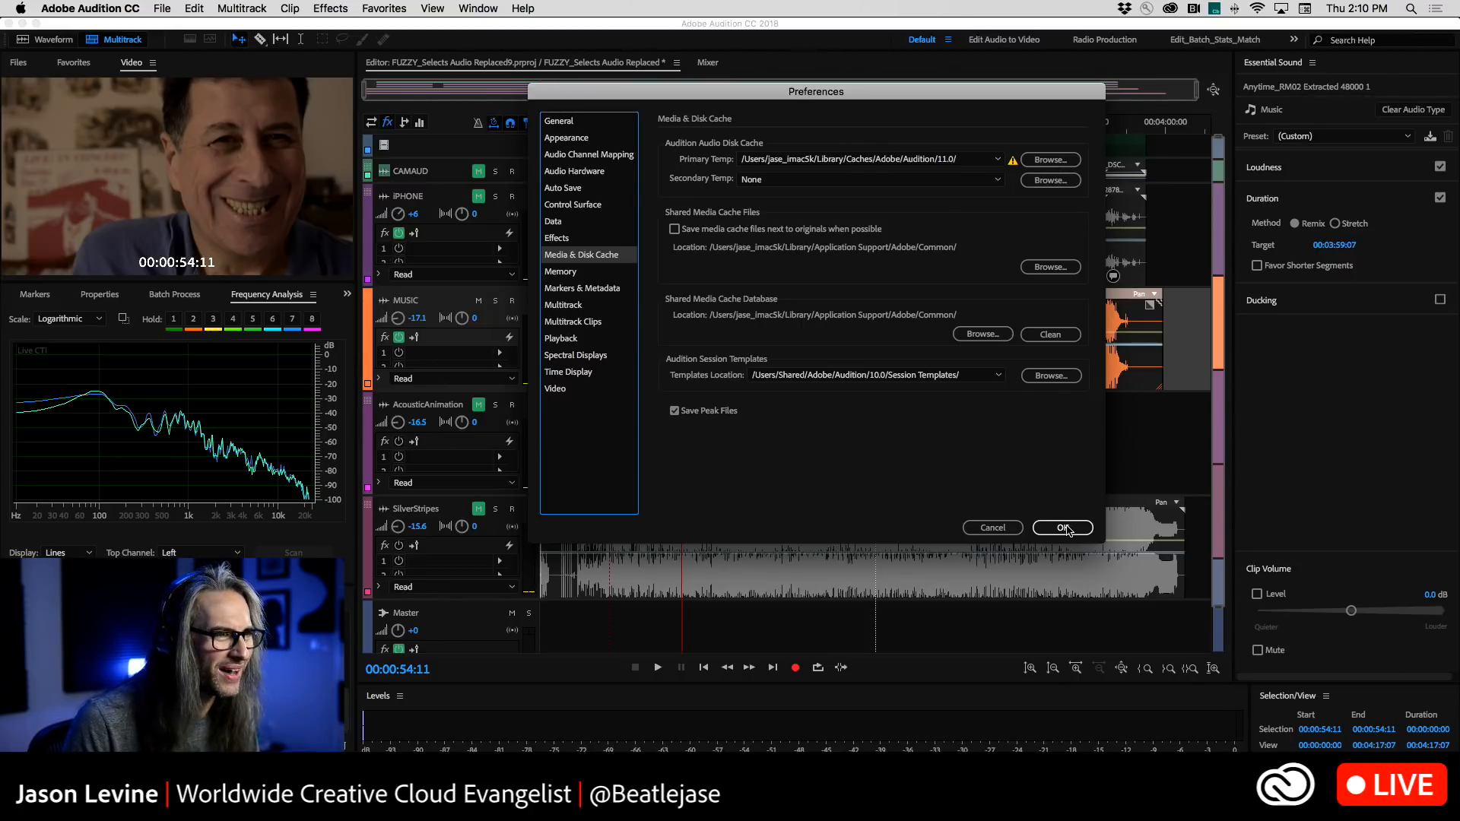
{"action": "left_click", "coordinate": [1065, 528]}
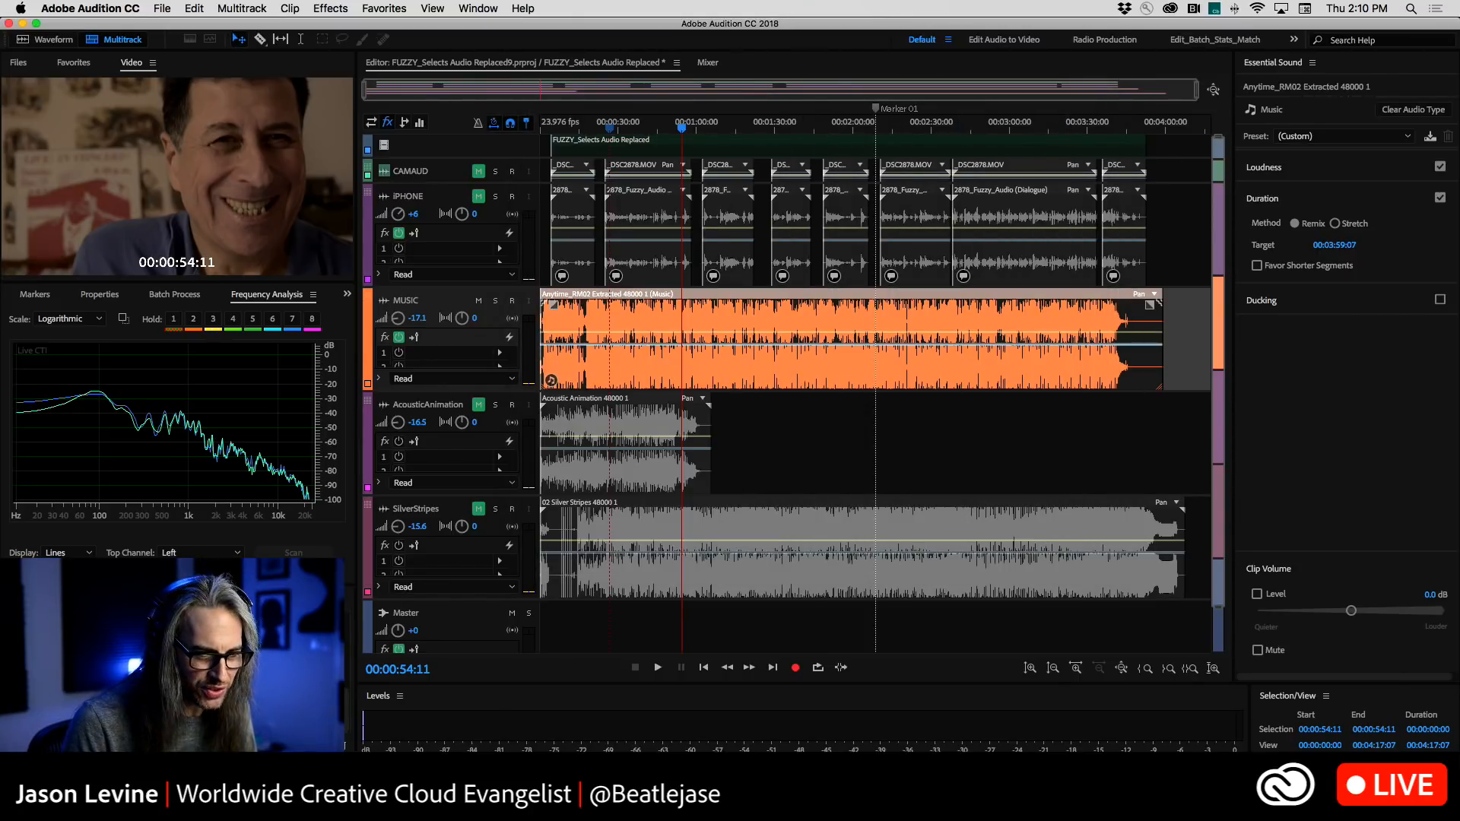
Try again to shorten the Anytime_RM02 music clip with Remix, by trimming its end to Marker 01 and by reducing its target duration
{"action": "left_click_drag", "start_coordinate": [1161, 305], "coordinate": [876, 321]}
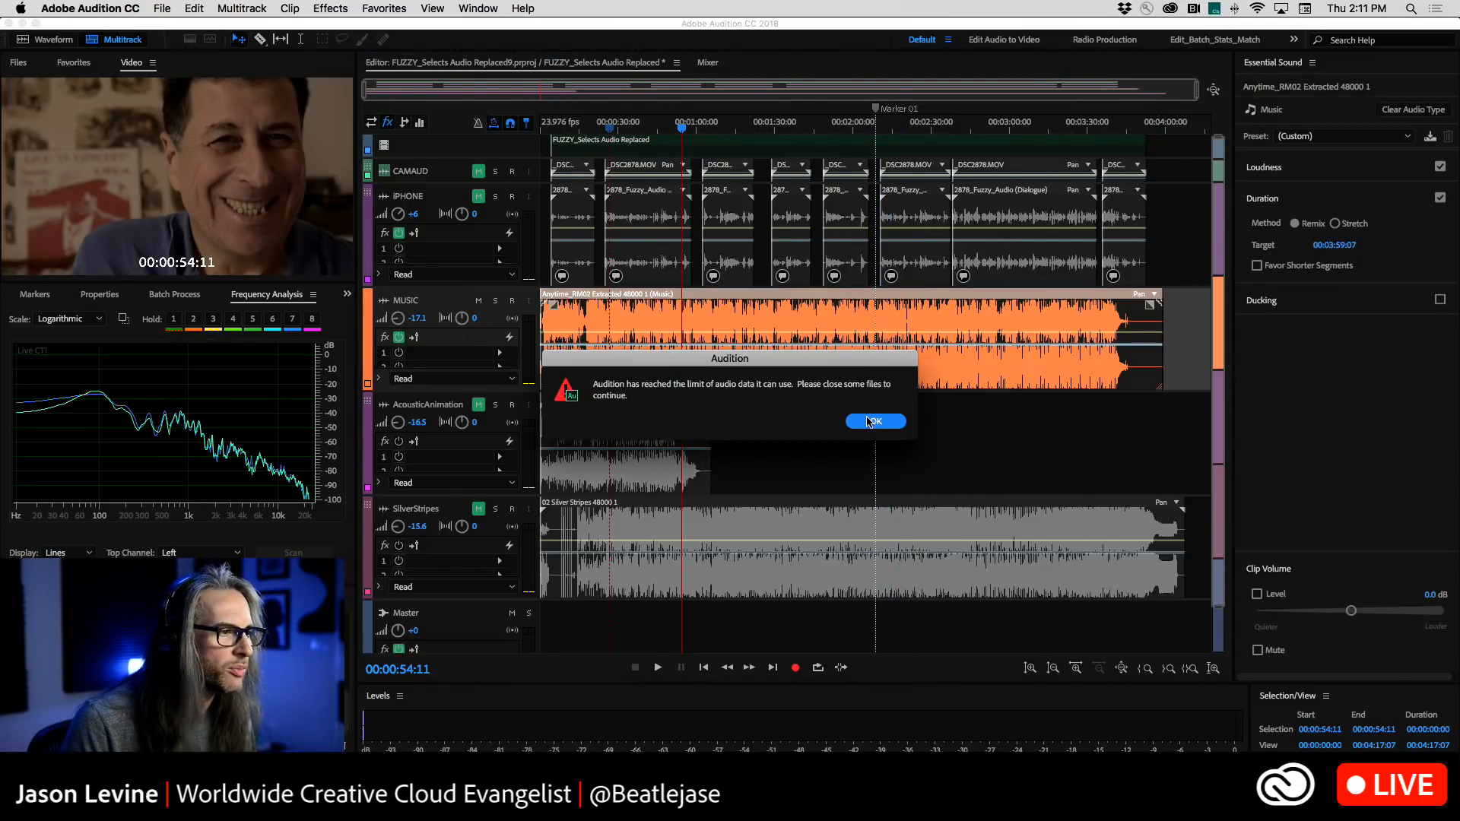
{"action": "left_click", "coordinate": [874, 422]}
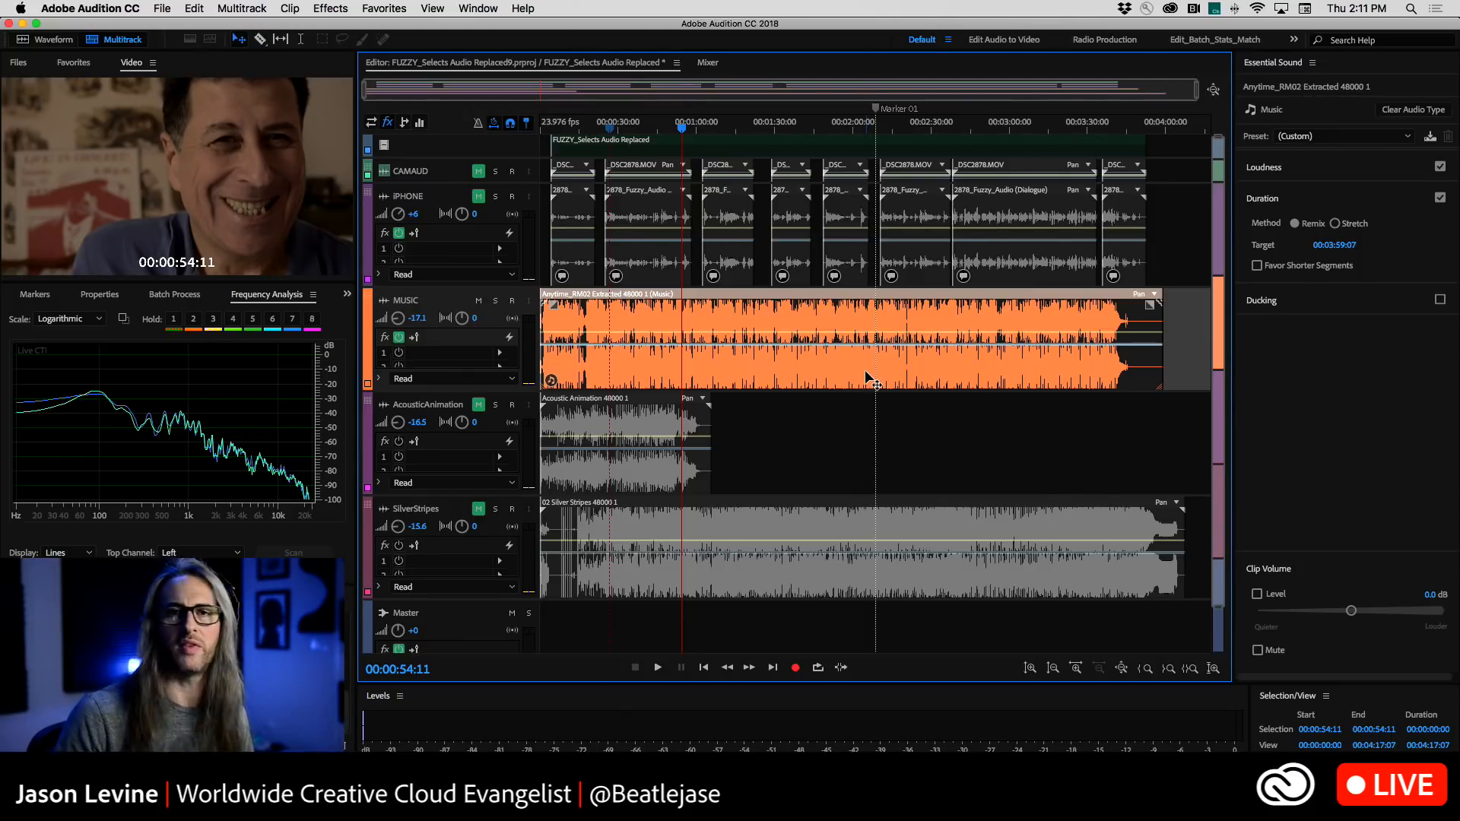
{"action": "left_click_drag", "start_coordinate": [1339, 247], "coordinate": [529, 327]}
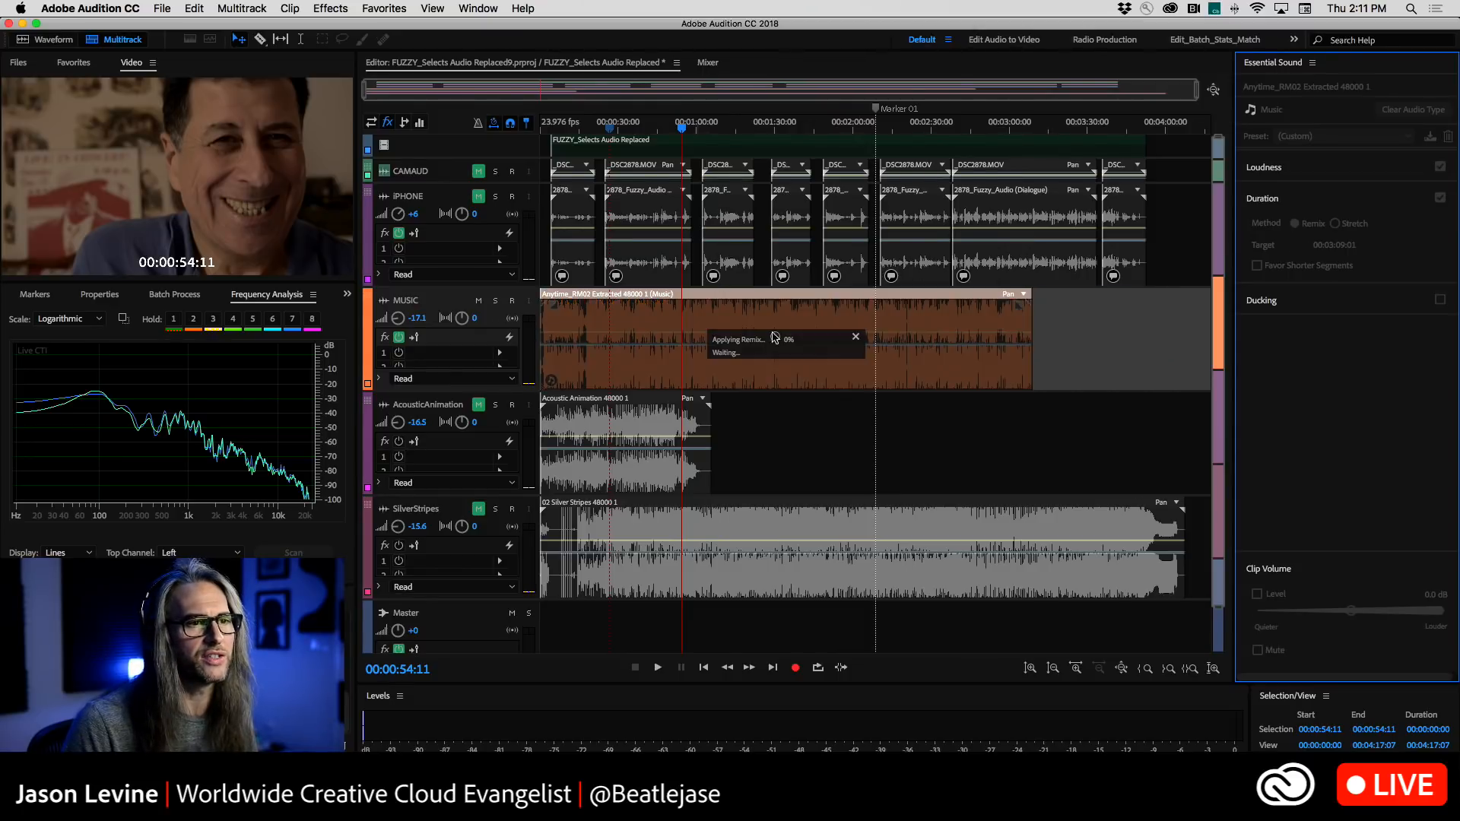
{"action": "left_click_drag", "start_coordinate": [1334, 248], "coordinate": [825, 261]}
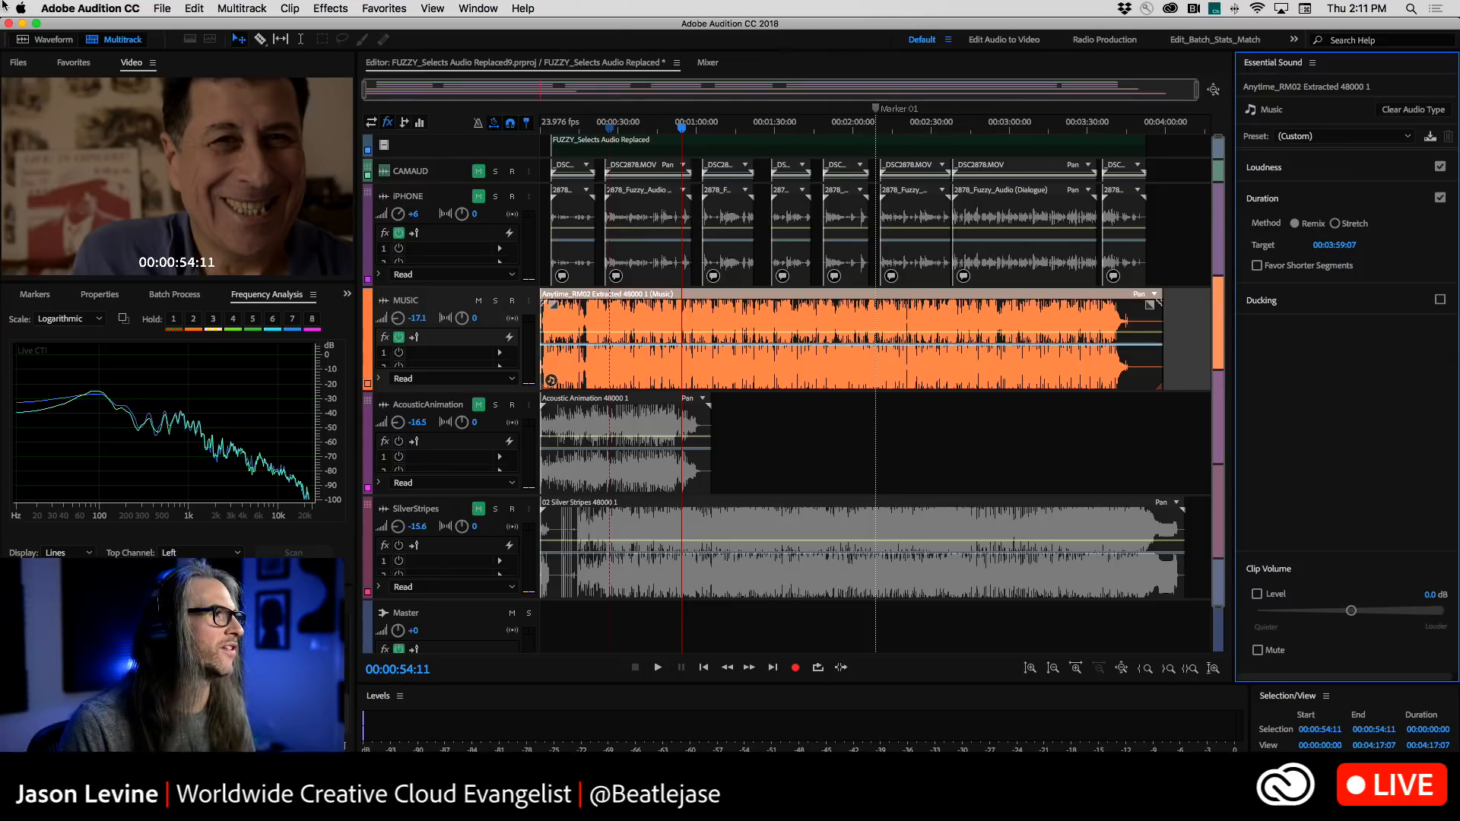
Start saving a copy of the session with the file name FUZZY_Selects Audio Replaced9.sesx
{"action": "left_click", "coordinate": [163, 8]}
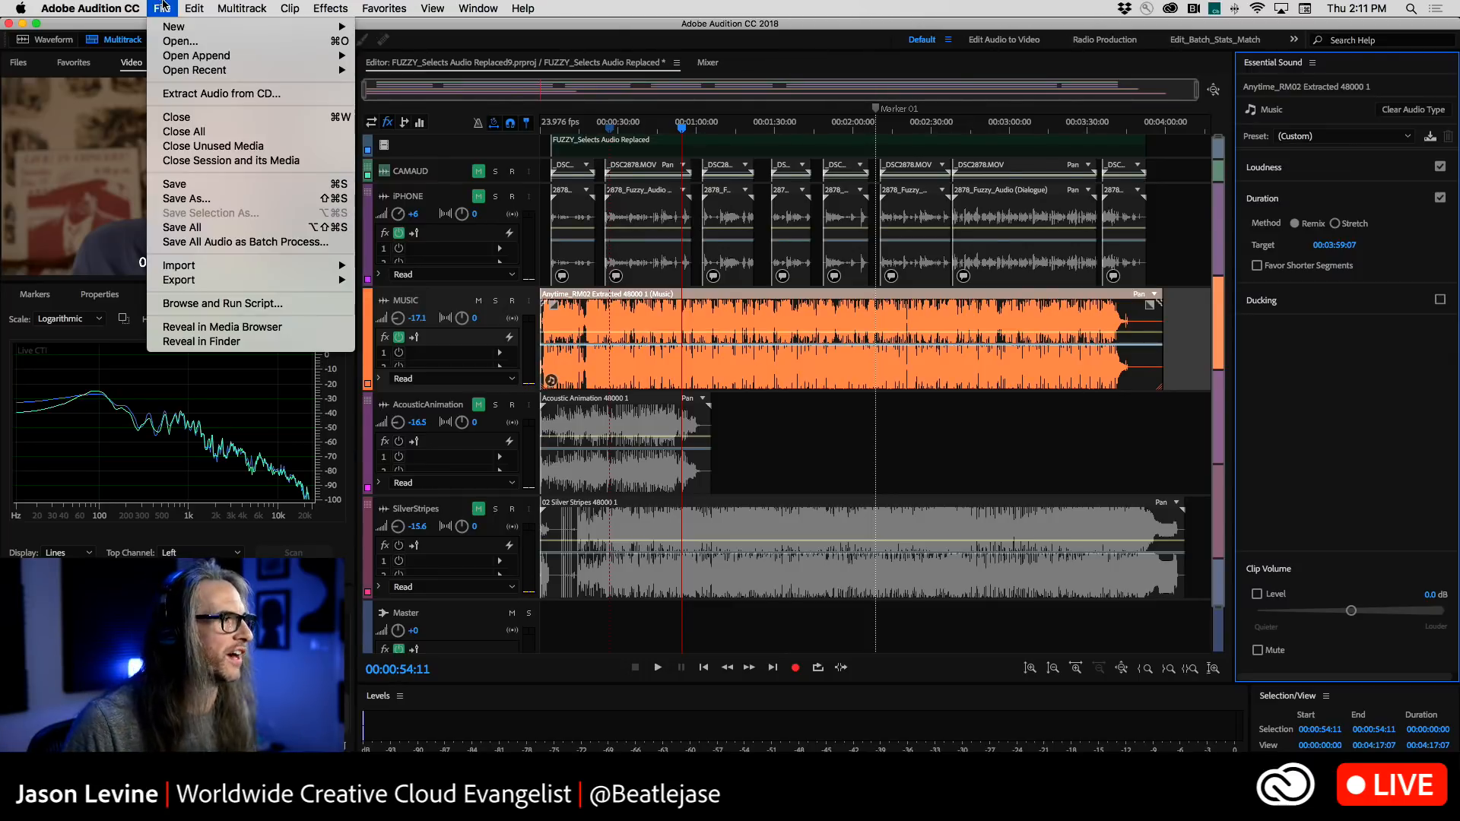
{"action": "left_click", "coordinate": [187, 198]}
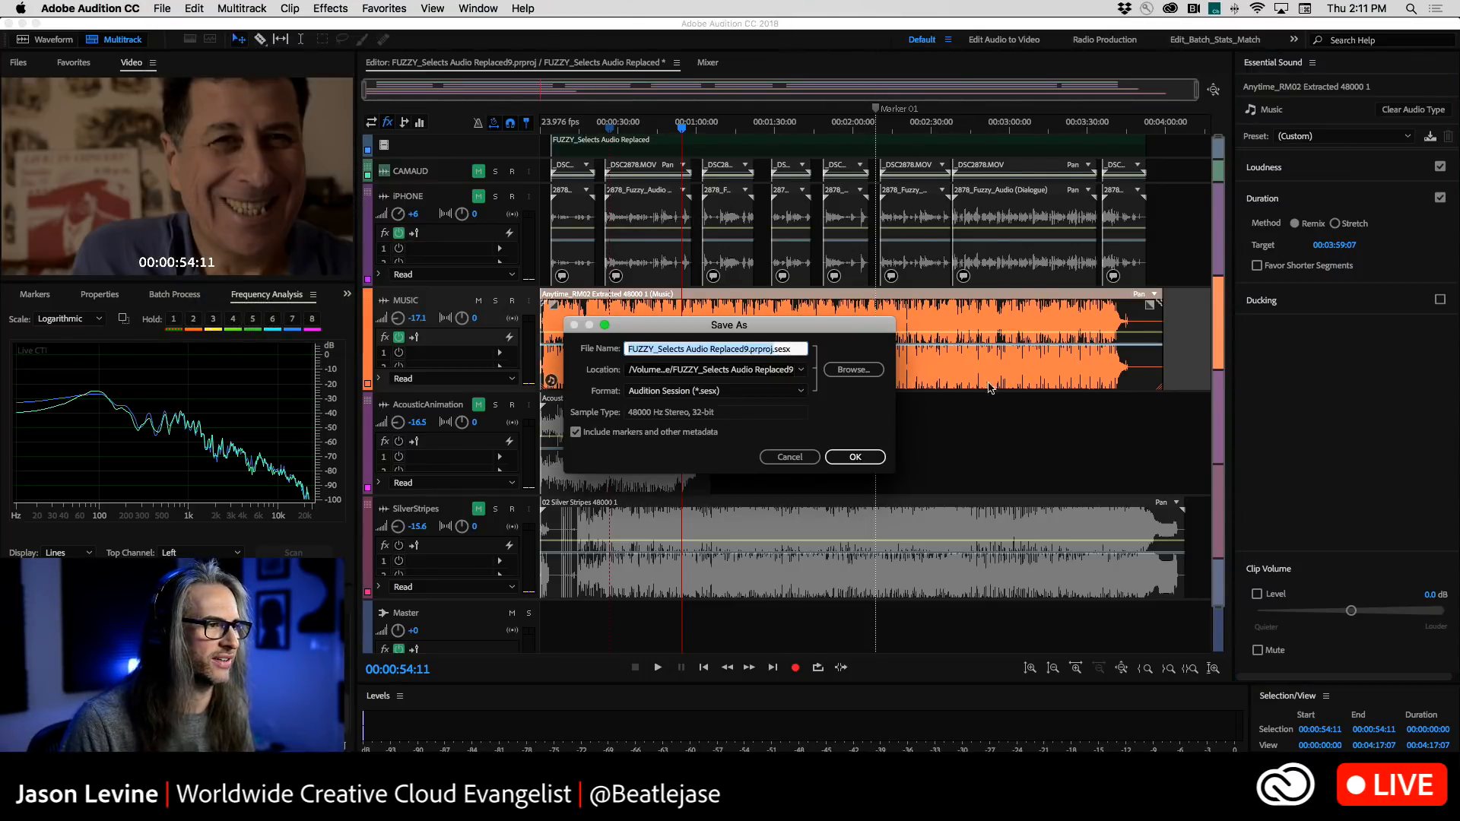
{"action": "left_click", "coordinate": [774, 349]}
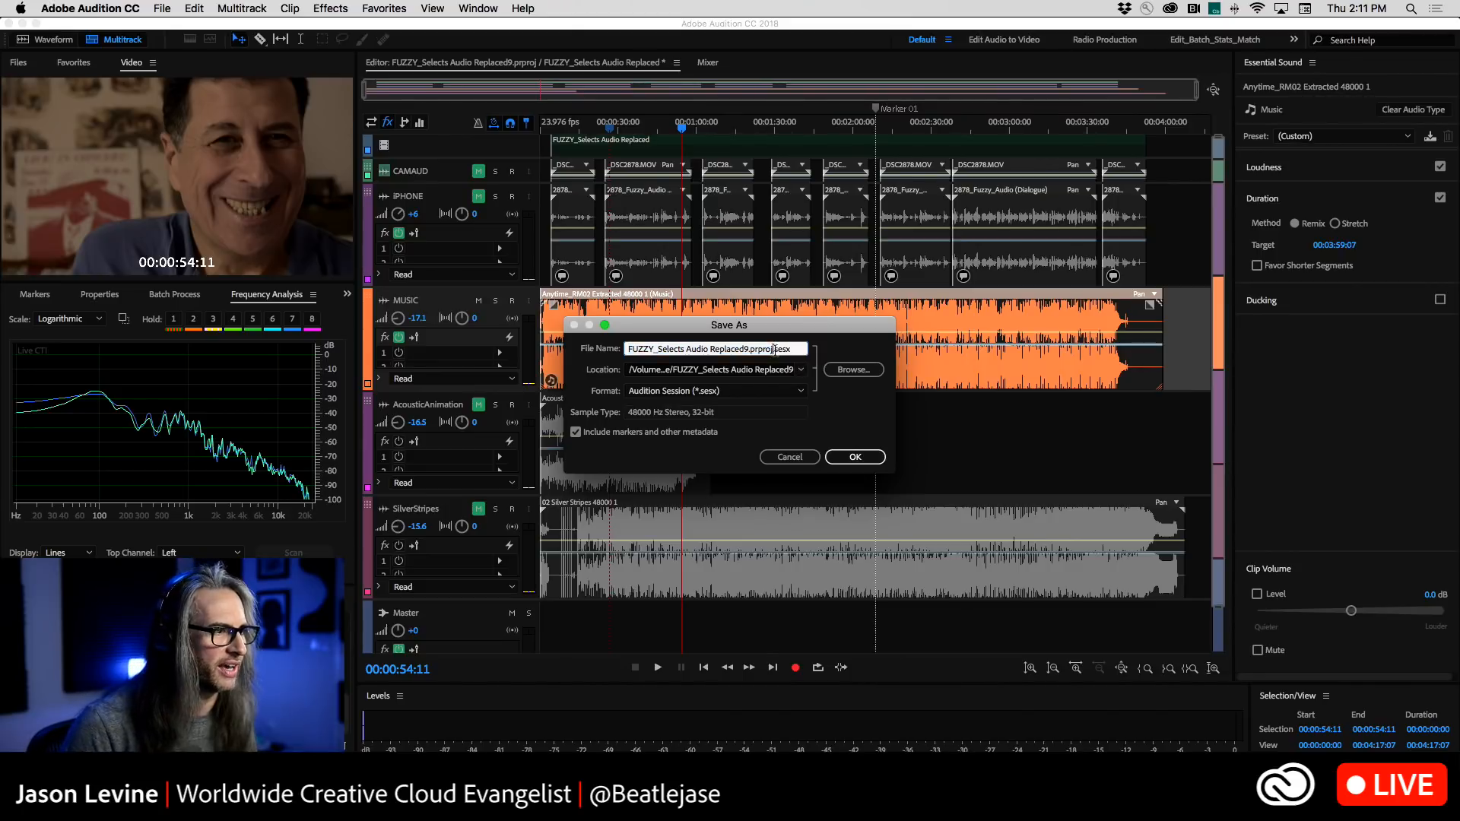
{"action": "key", "text": "BackSpace"}
{"action": "key", "text": "BackSpace"}
{"action": "key", "text": "BackSpace"}
{"action": "key", "text": "BackSpace"}
{"action": "key", "text": "BackSpace"}
{"action": "key", "text": "BackSpace"}
{"action": "key", "text": "BackSpace"}
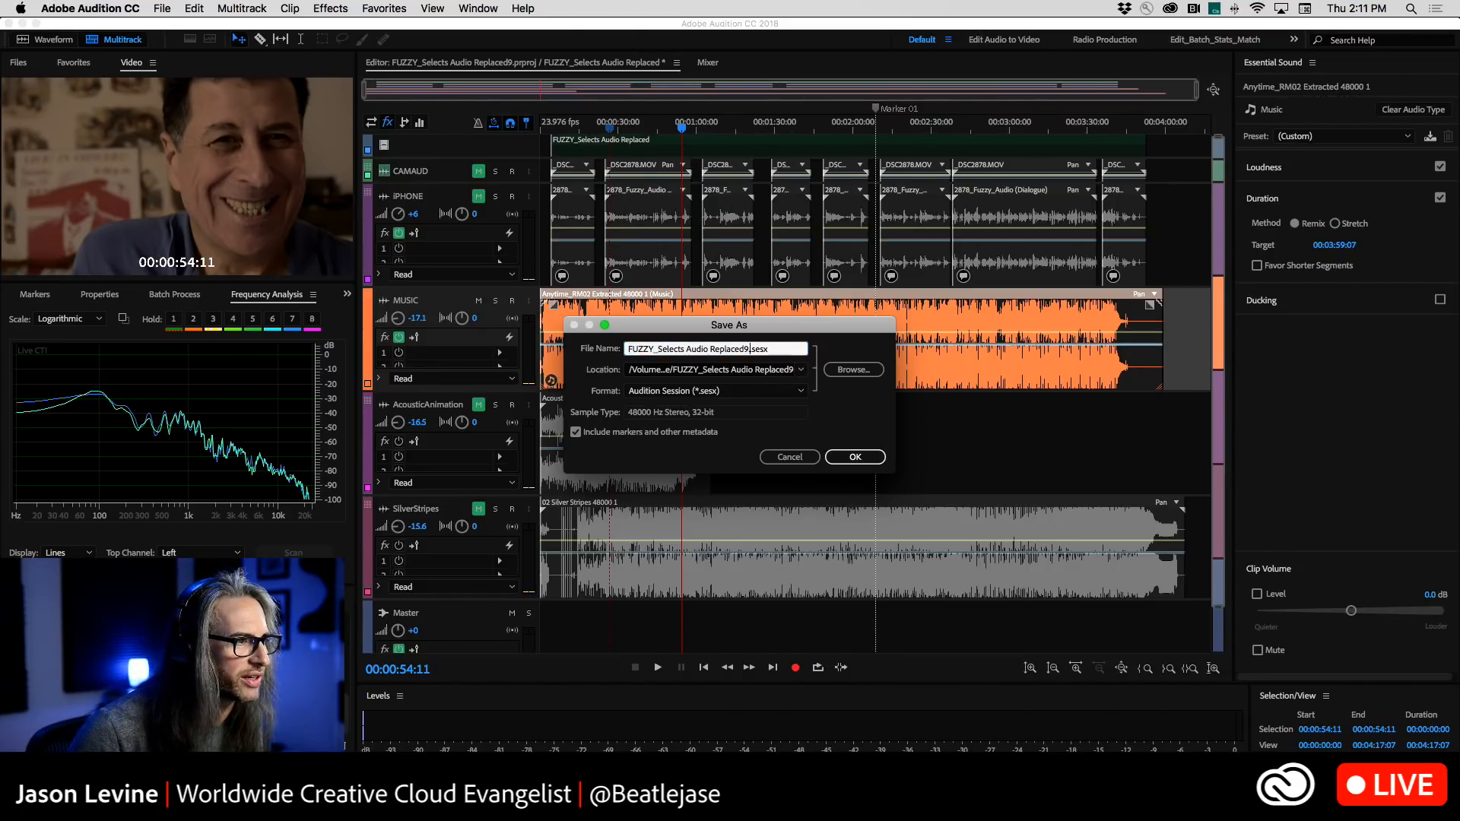
Save the session copy in the FUZZY_Selects Audio Replaced9 folder, including the changes to Anytime_RM02 Extracted 48000 1.wav
{"action": "left_click", "coordinate": [855, 457]}
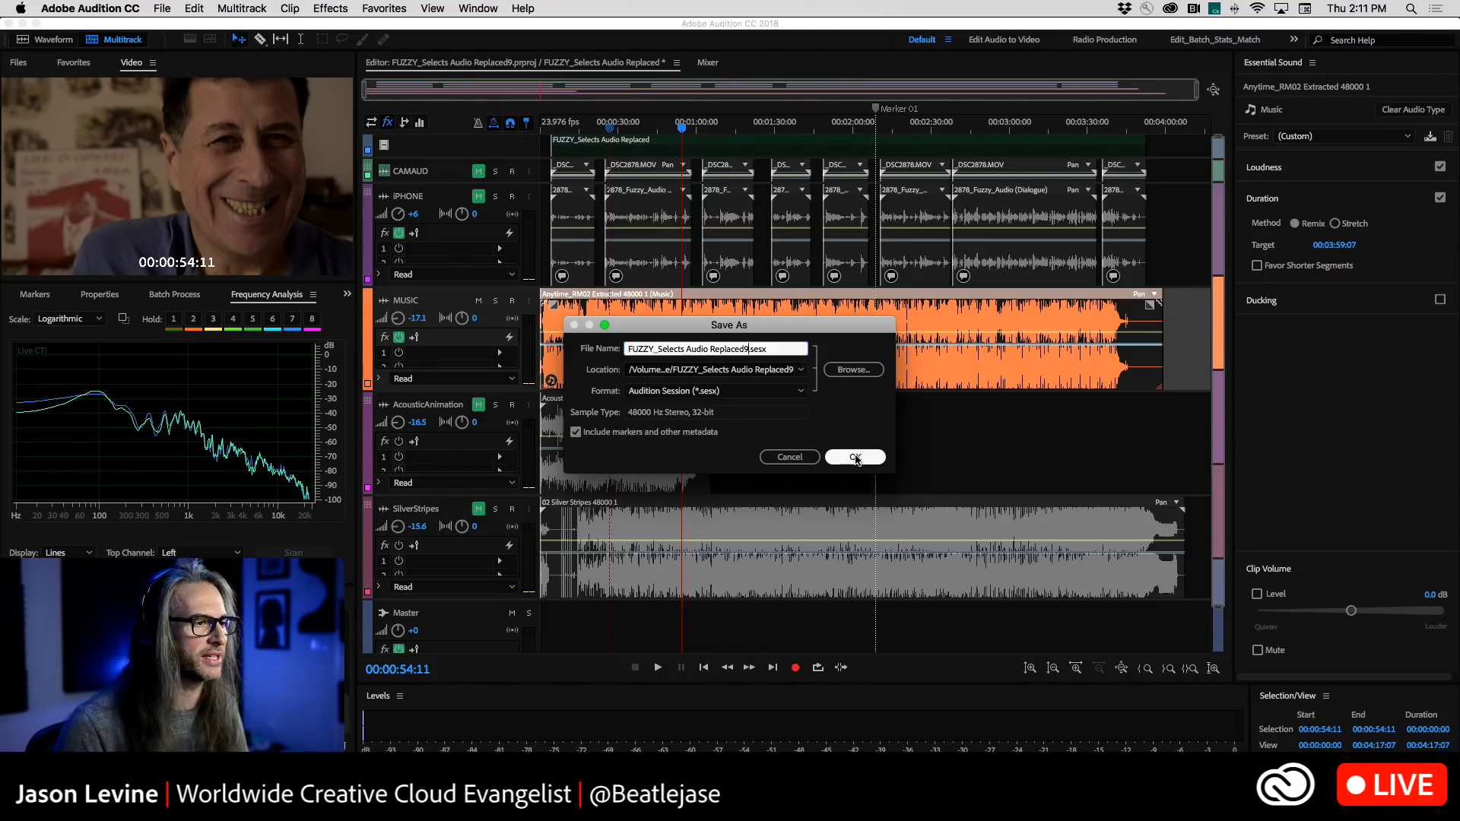
{"action": "left_click", "coordinate": [801, 370]}
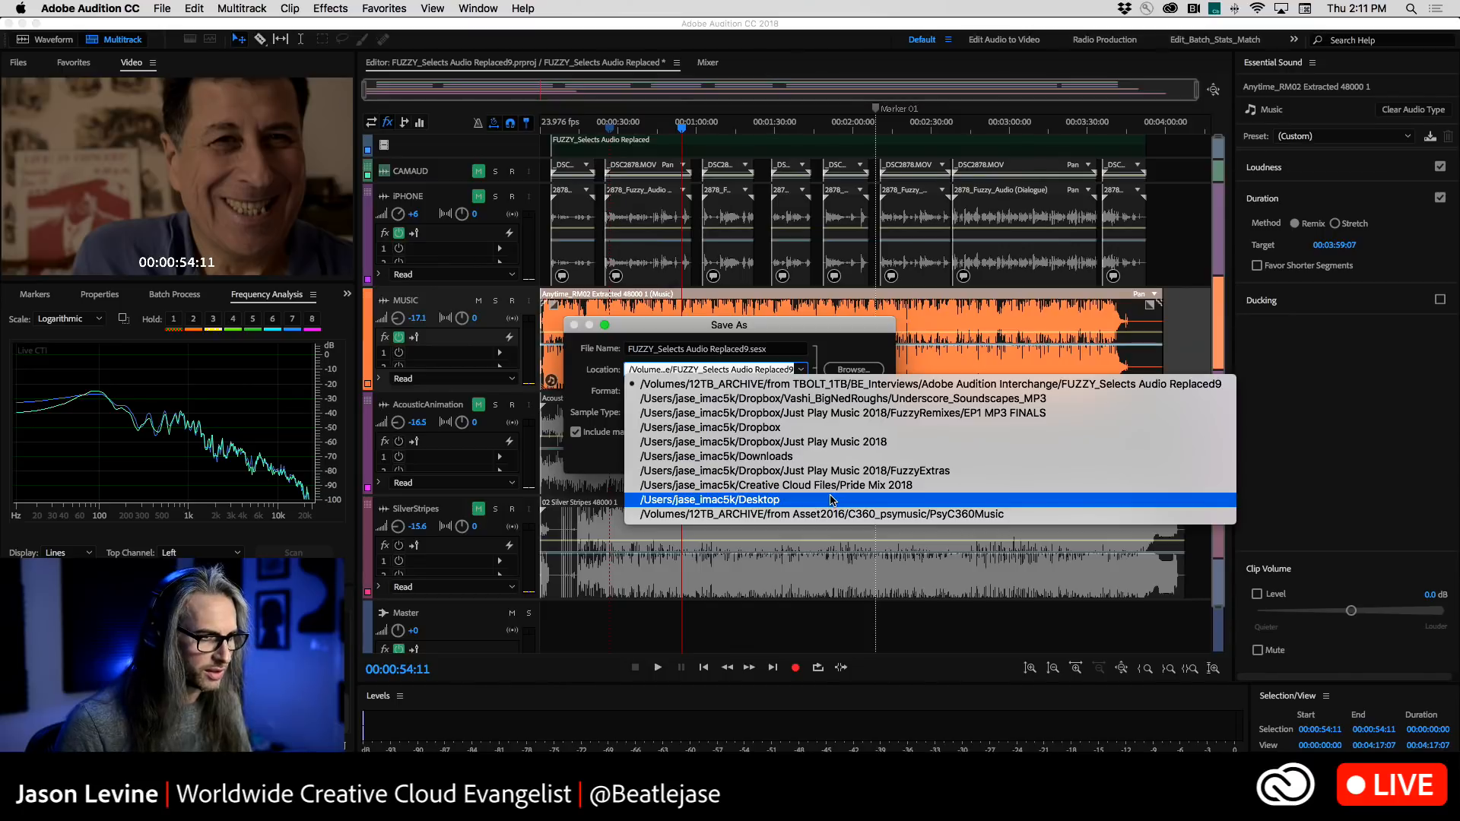
{"action": "left_click", "coordinate": [844, 384]}
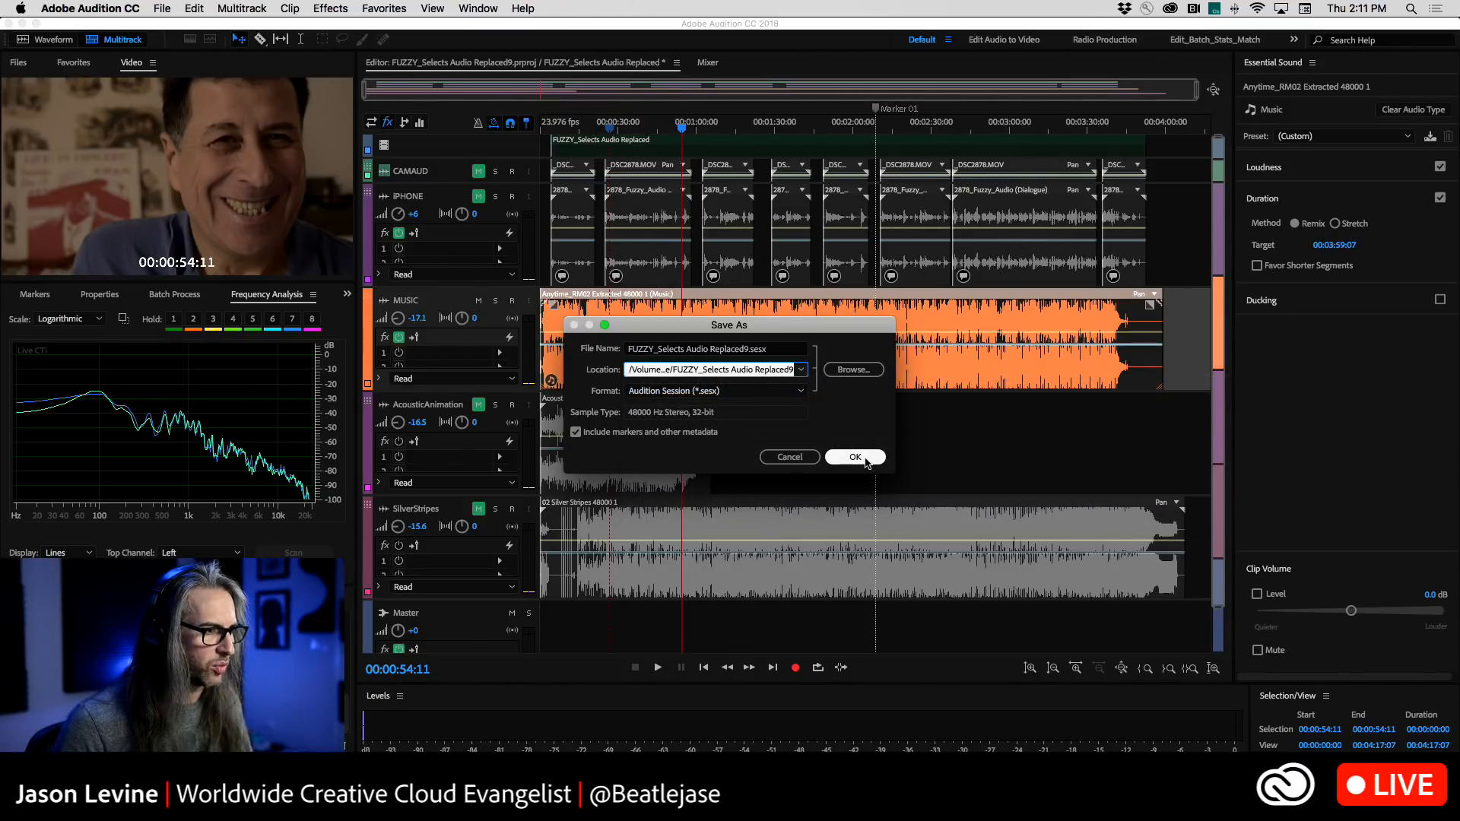
{"action": "left_click", "coordinate": [855, 458]}
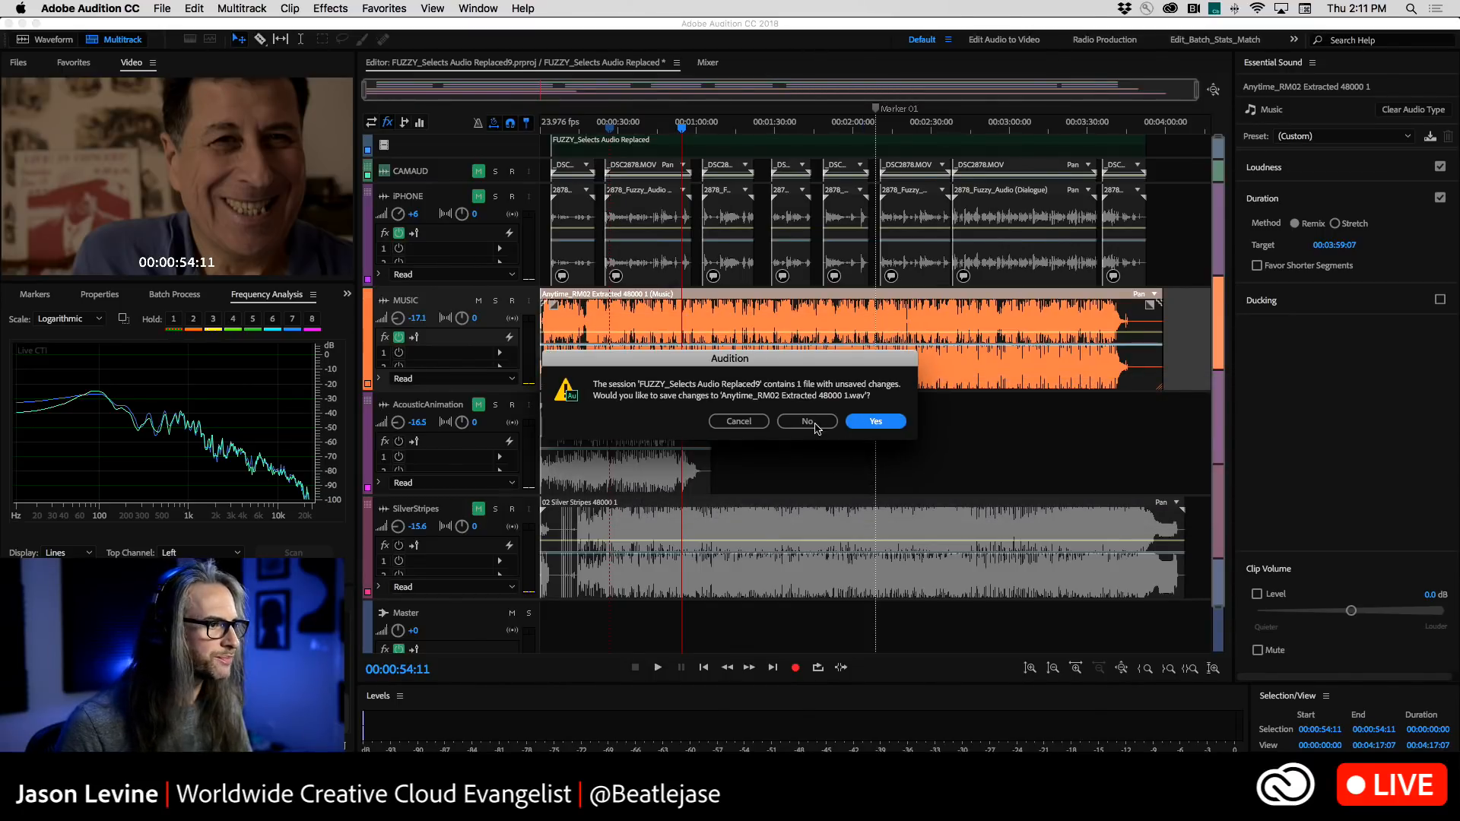
{"action": "left_click", "coordinate": [874, 423]}
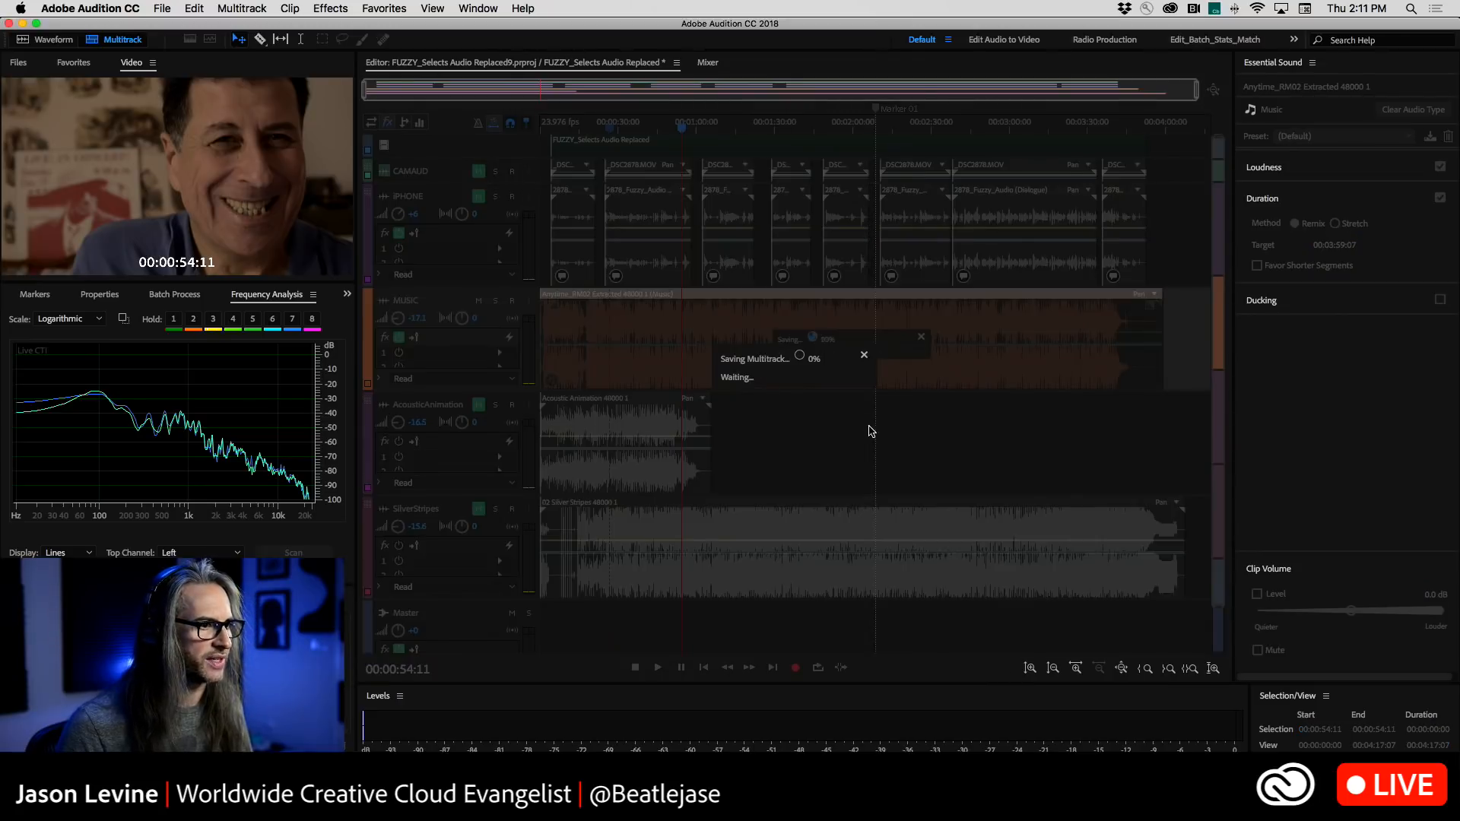
Quit and relaunch Audition, and reopen the recent session FUZZY_Selects Audio Replaced9.sesx
{"action": "left_click", "coordinate": [133, 9]}
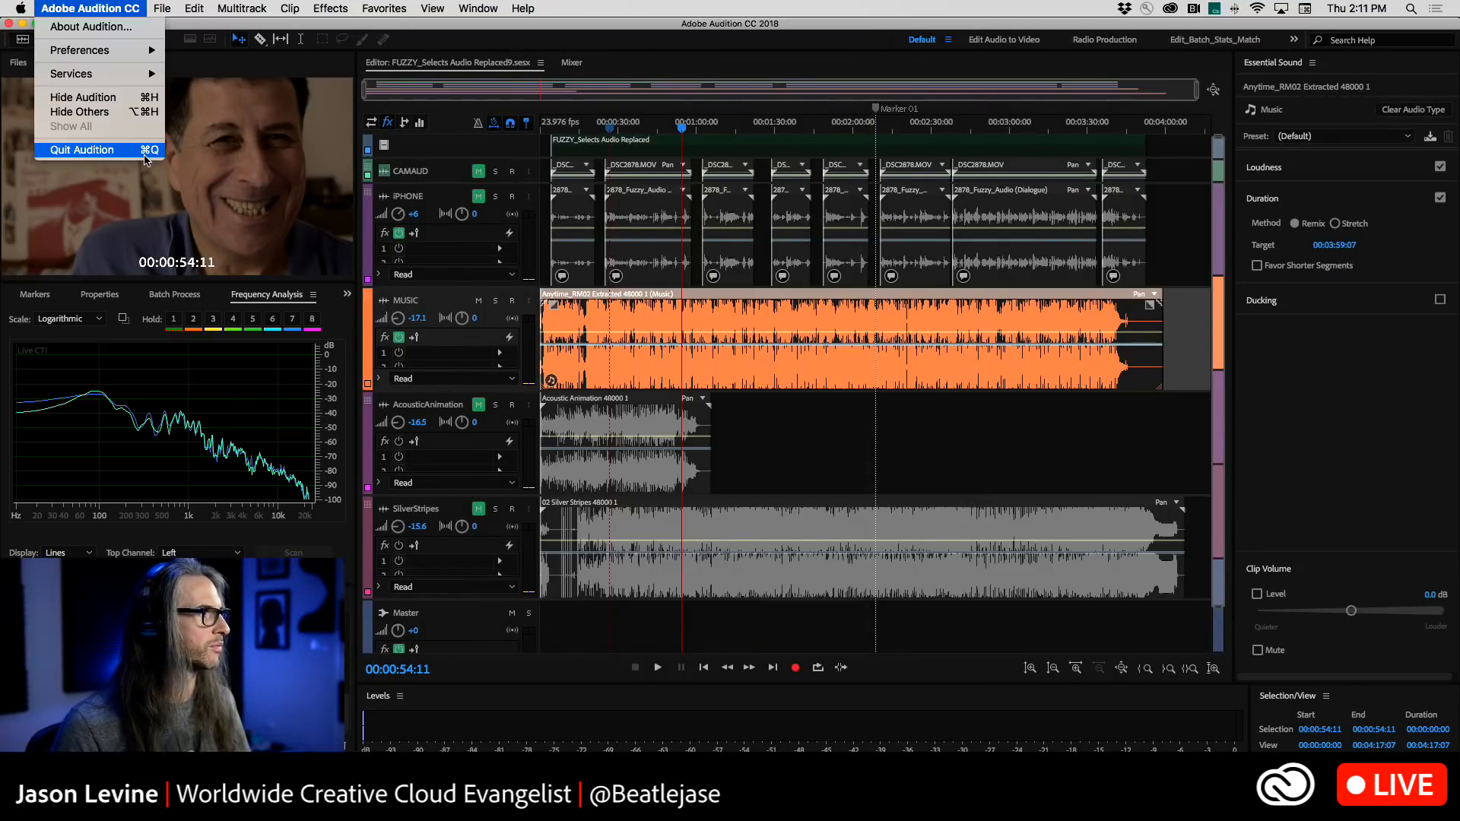
{"action": "left_click", "coordinate": [145, 157]}
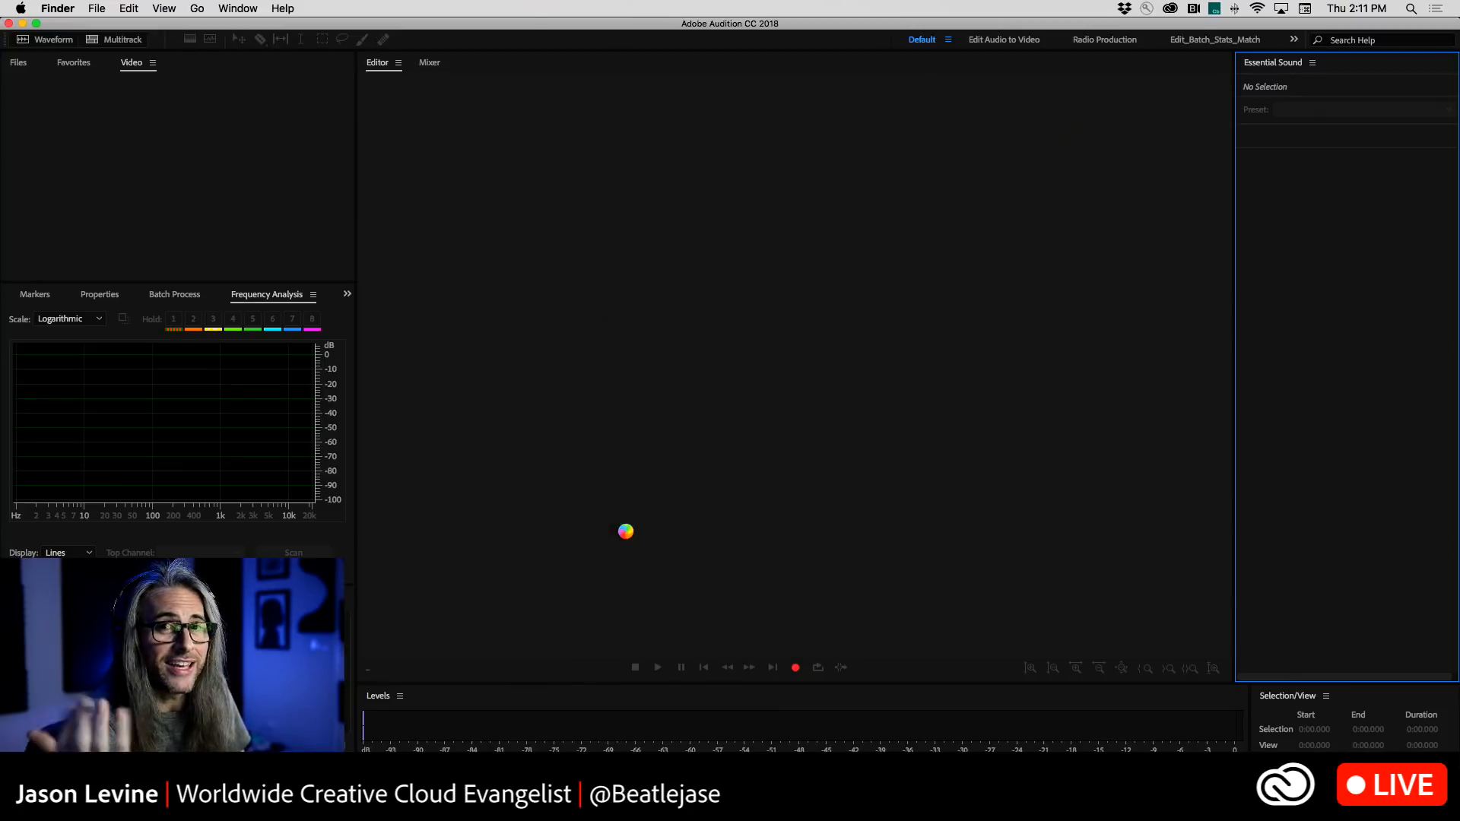
{"action": "left_click", "coordinate": [164, 7]}
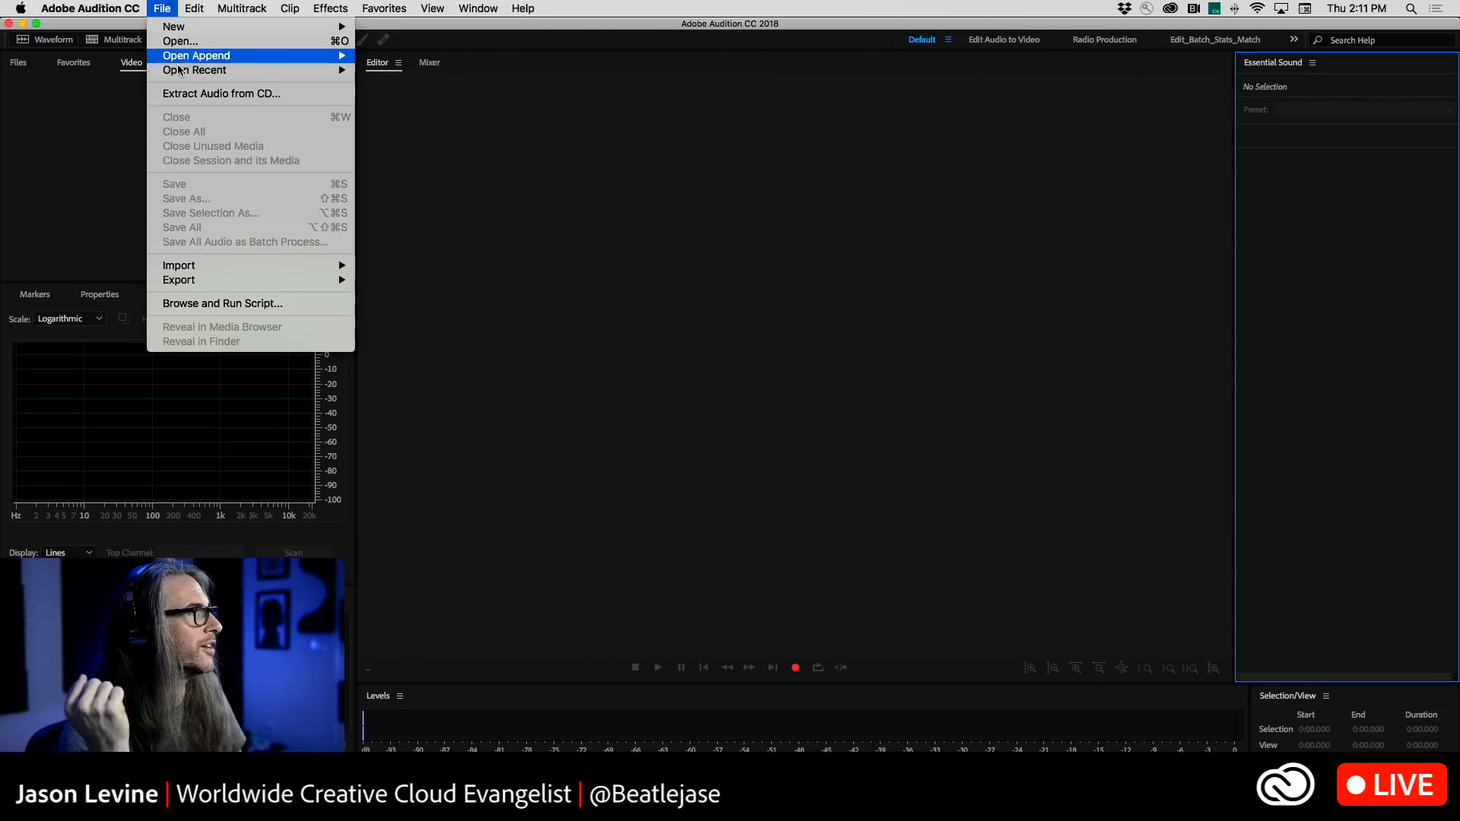
{"action": "mouse_move", "coordinate": [185, 70]}
{"action": "left_click", "coordinate": [494, 70]}
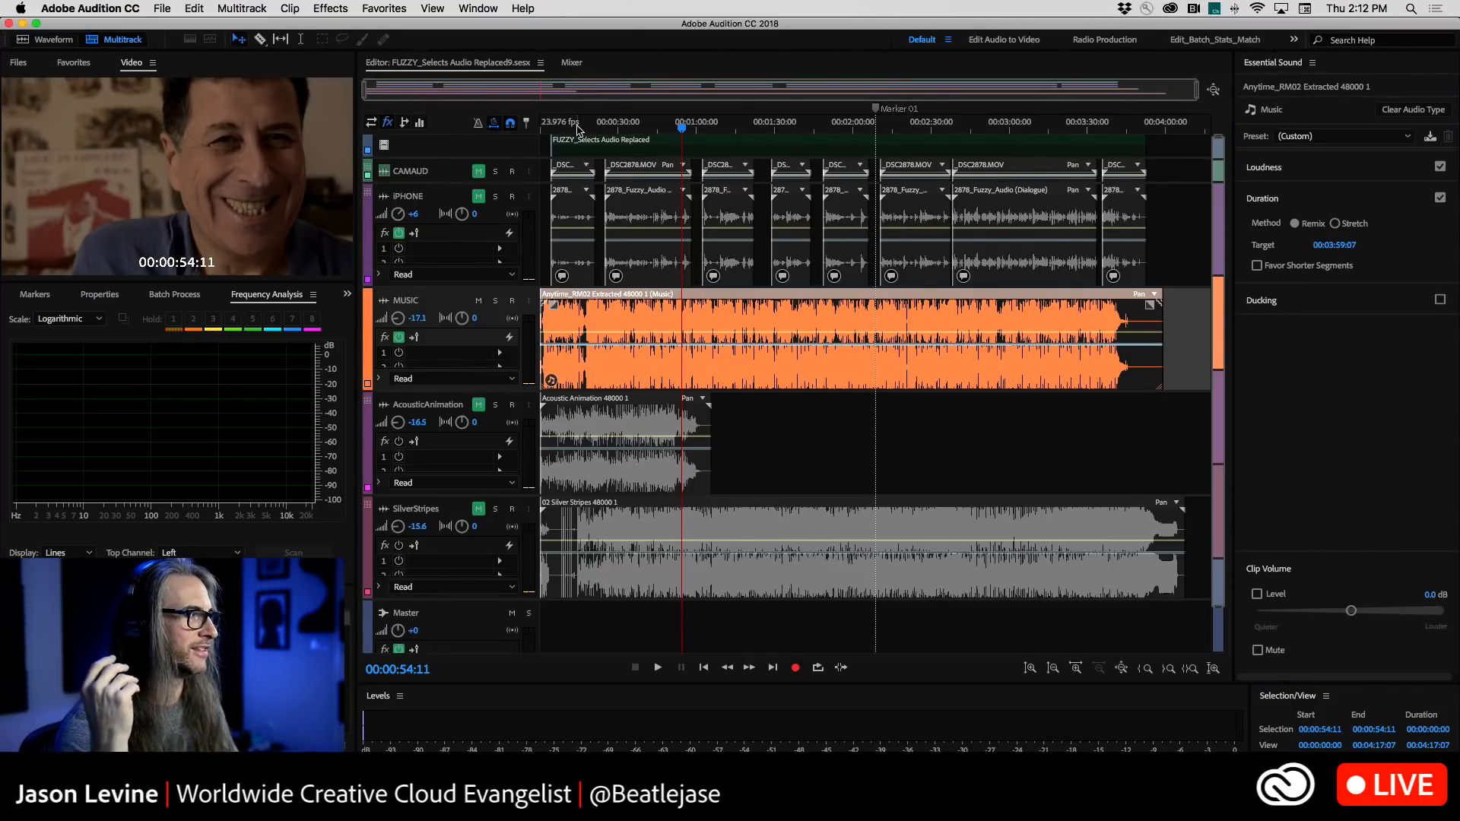
Shorten the Anytime_RM02 music clip with Remix to about 2:11 by trimming its end to Marker 01
{"action": "left_click", "coordinate": [975, 329]}
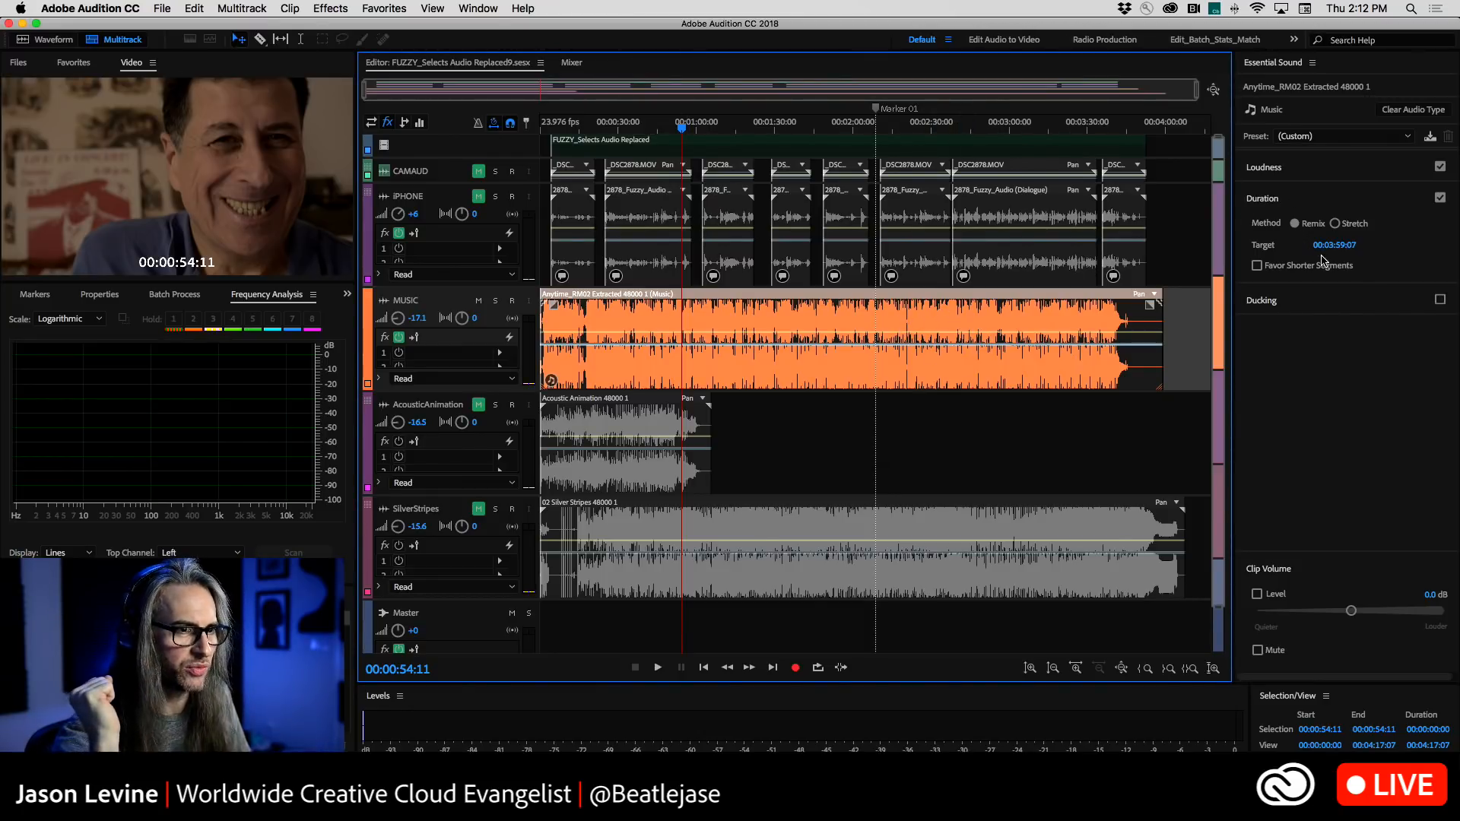
{"action": "mouse_move", "coordinate": [1164, 304]}
{"action": "left_mouse_down"}
{"action": "mouse_move", "coordinate": [866, 324]}
{"action": "mouse_move", "coordinate": [877, 328]}
{"action": "left_mouse_up"}
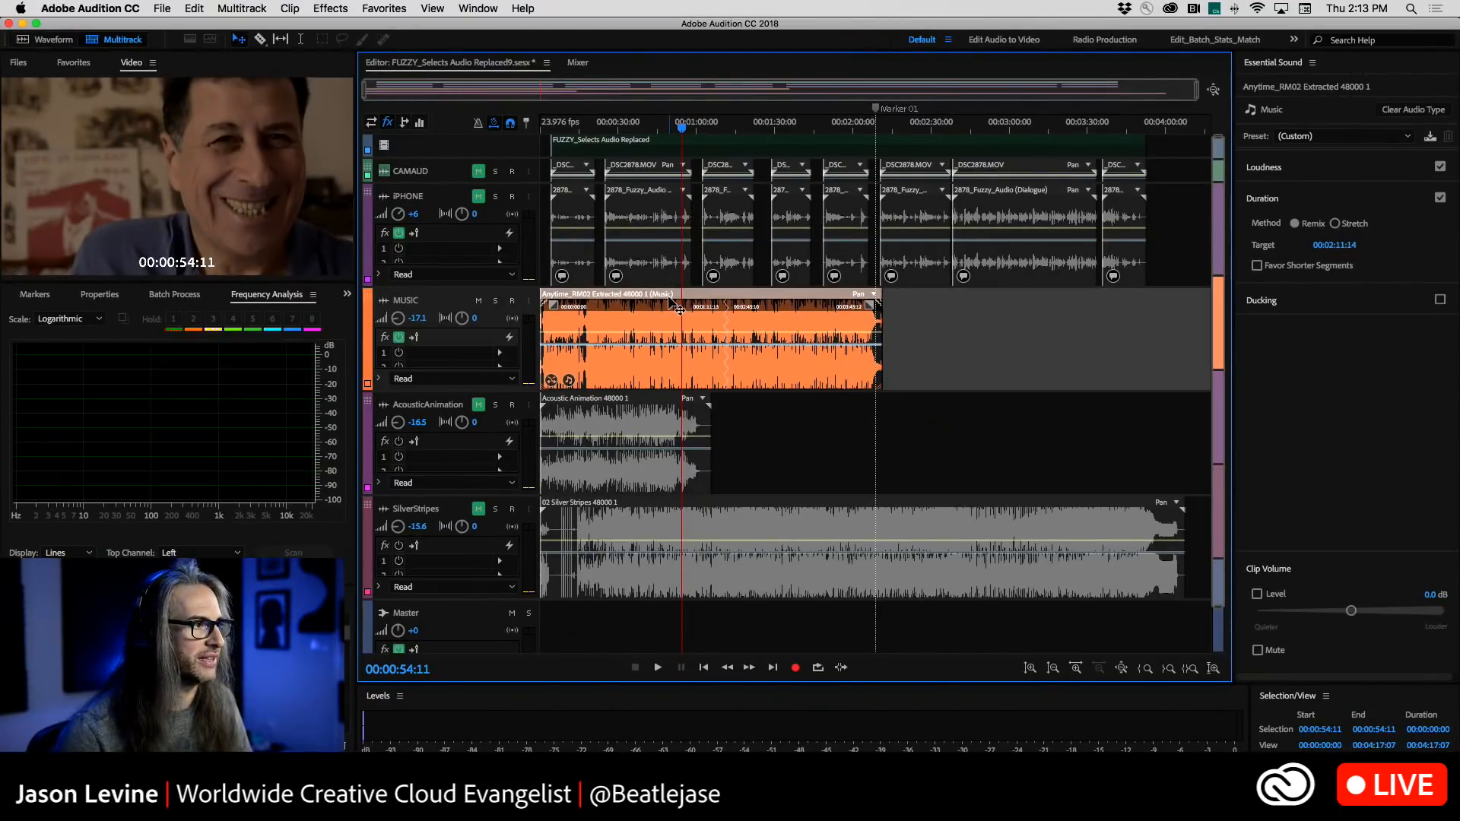
Audition the remix with the IPHONE track unmuted from 00:01:01:07, lower the MUSIC track volume to -17.4, and mute IPHONE again
{"action": "left_click_drag", "start_coordinate": [694, 131], "coordinate": [700, 131]}
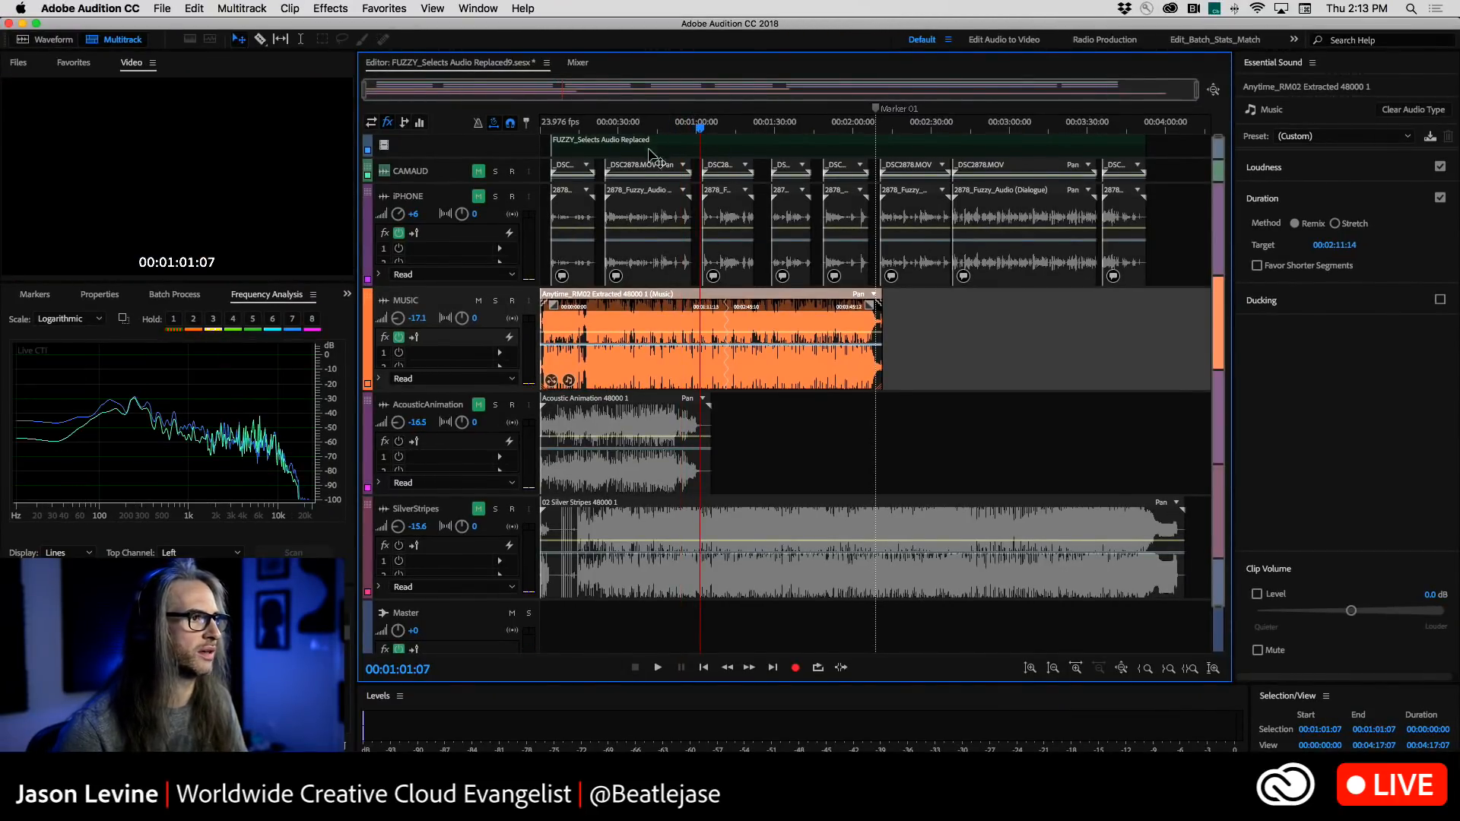
{"action": "left_click", "coordinate": [477, 197]}
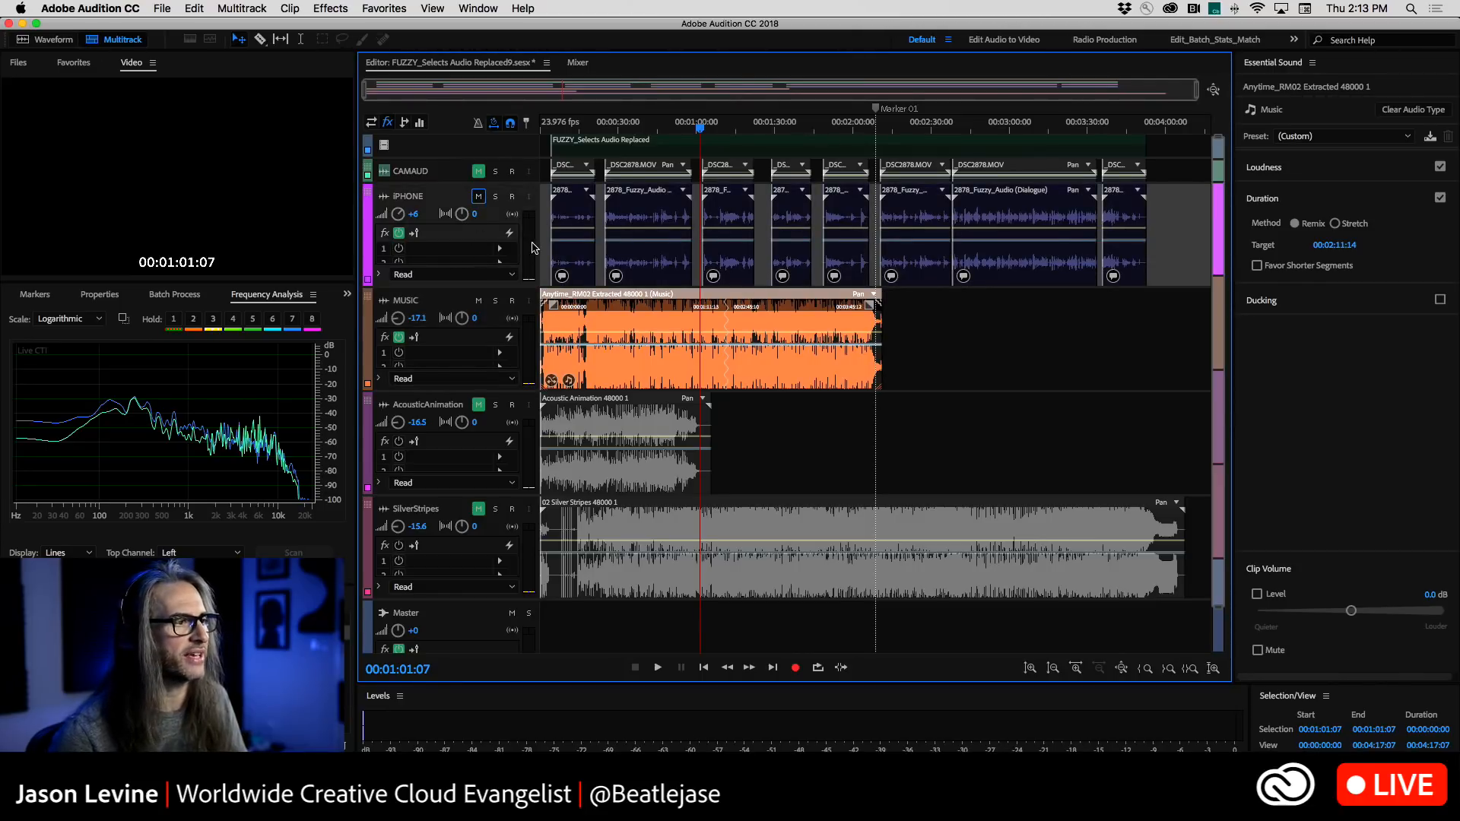
{"action": "key", "text": "space"}
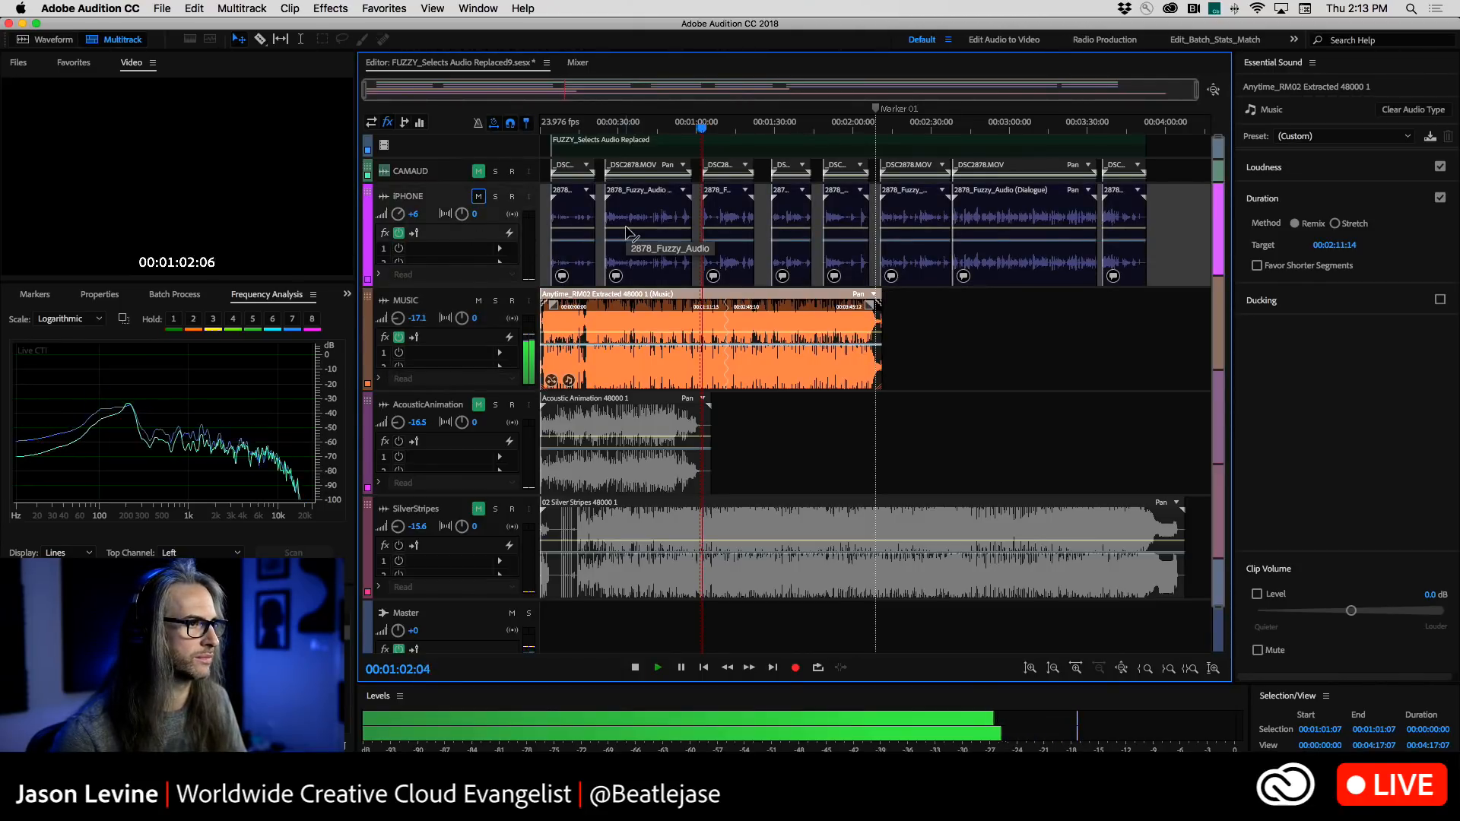
{"action": "left_click", "coordinate": [394, 320]}
{"action": "left_click_drag", "start_coordinate": [394, 319], "coordinate": [395, 326]}
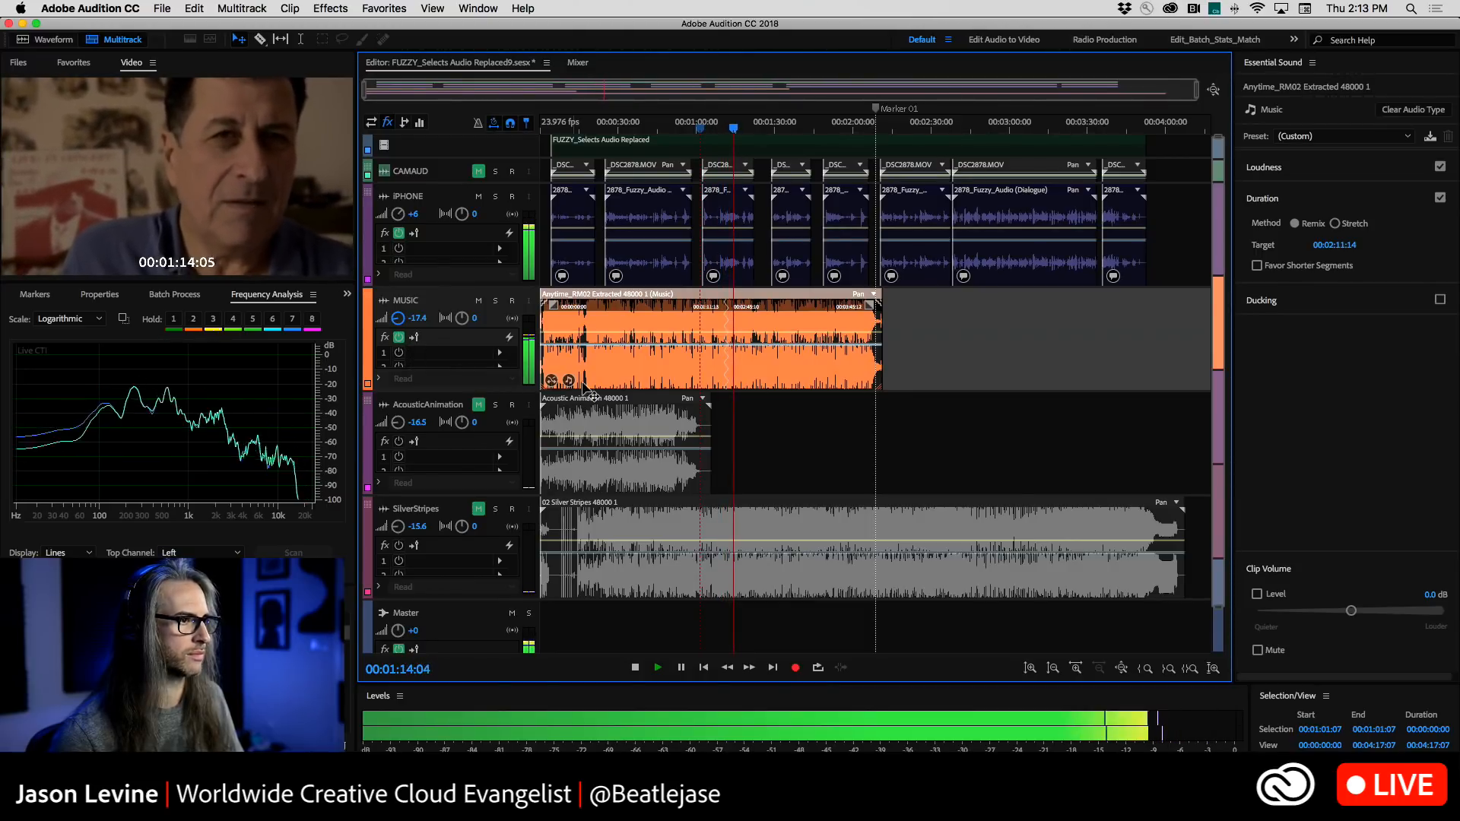
{"action": "key", "text": "space"}
{"action": "left_click", "coordinate": [478, 196]}
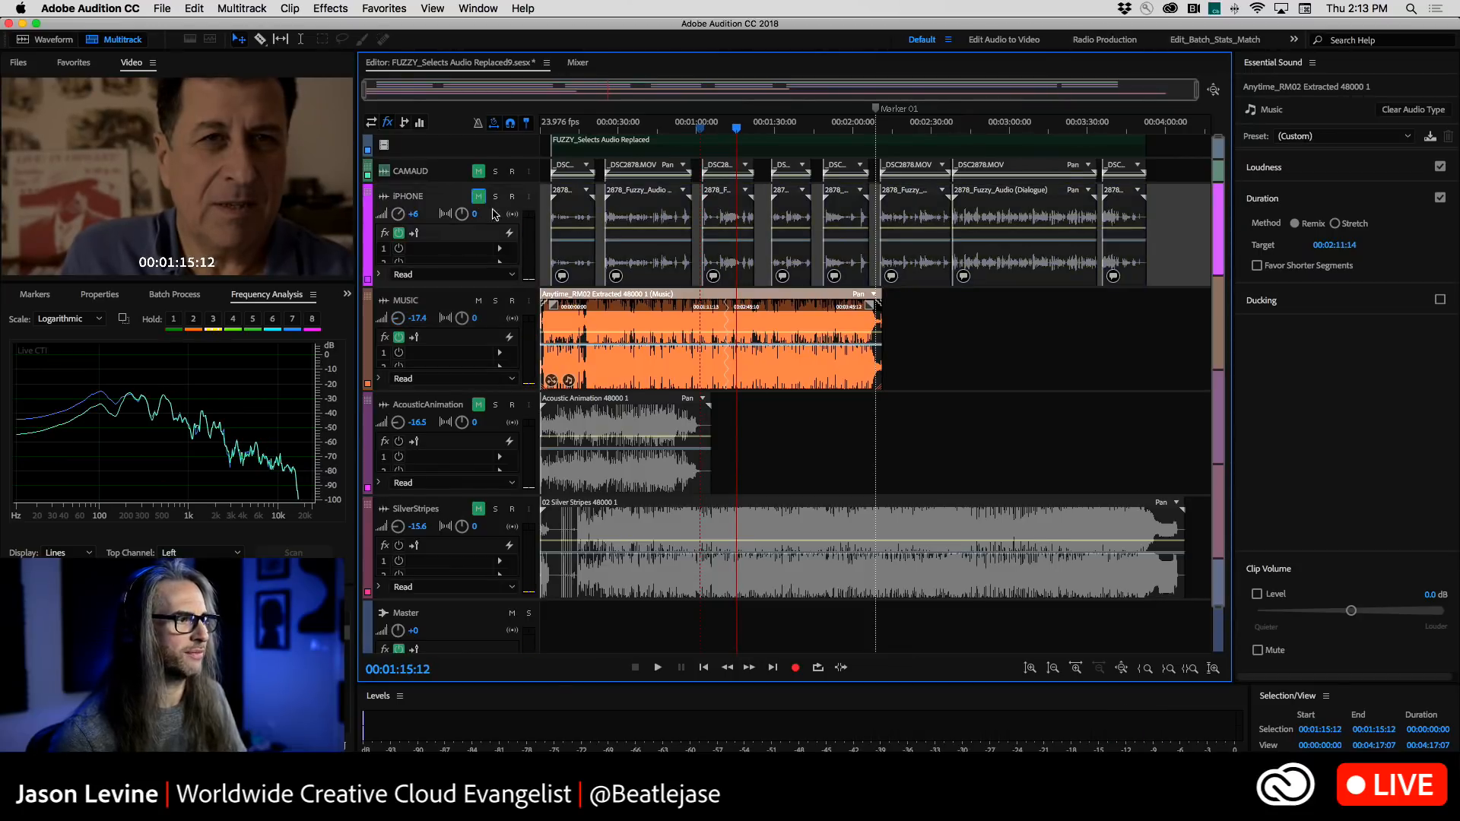
Audition the remixed MUSIC track alone from 00:01:06:04 across its edit point
{"action": "left_click", "coordinate": [720, 130]}
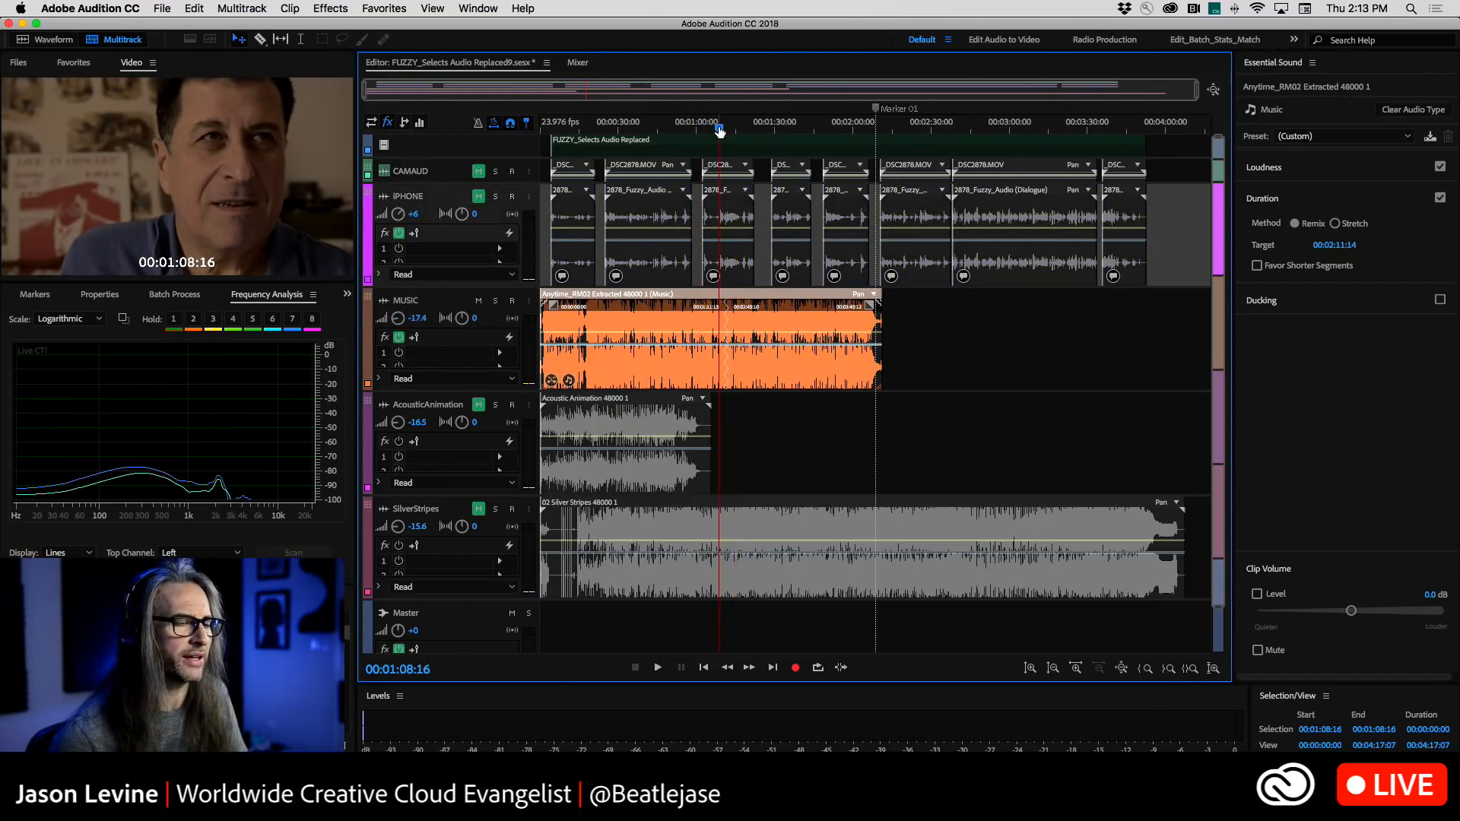
{"action": "left_click_drag", "start_coordinate": [716, 130], "coordinate": [713, 130]}
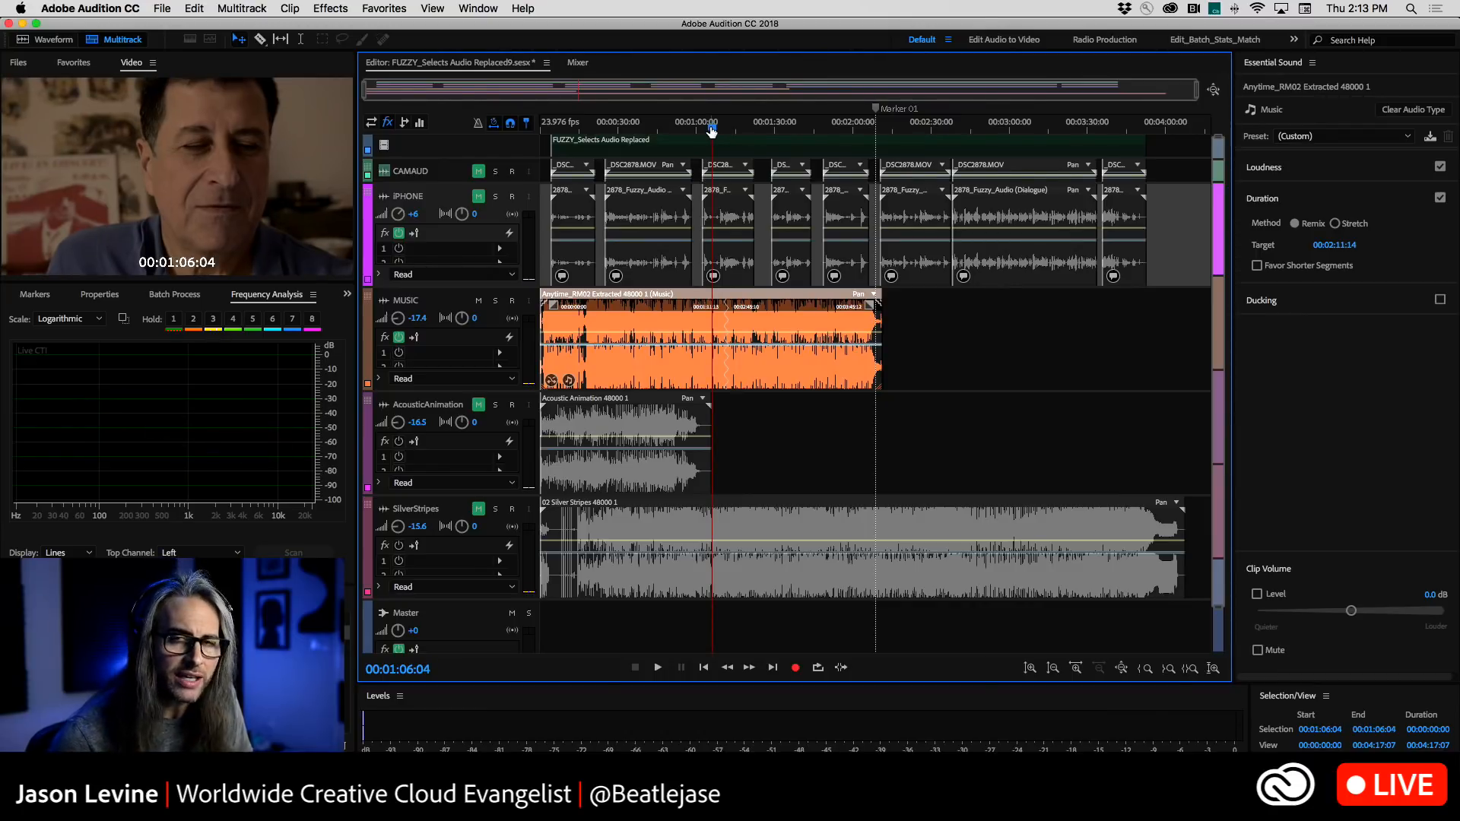
{"action": "key", "text": "space"}
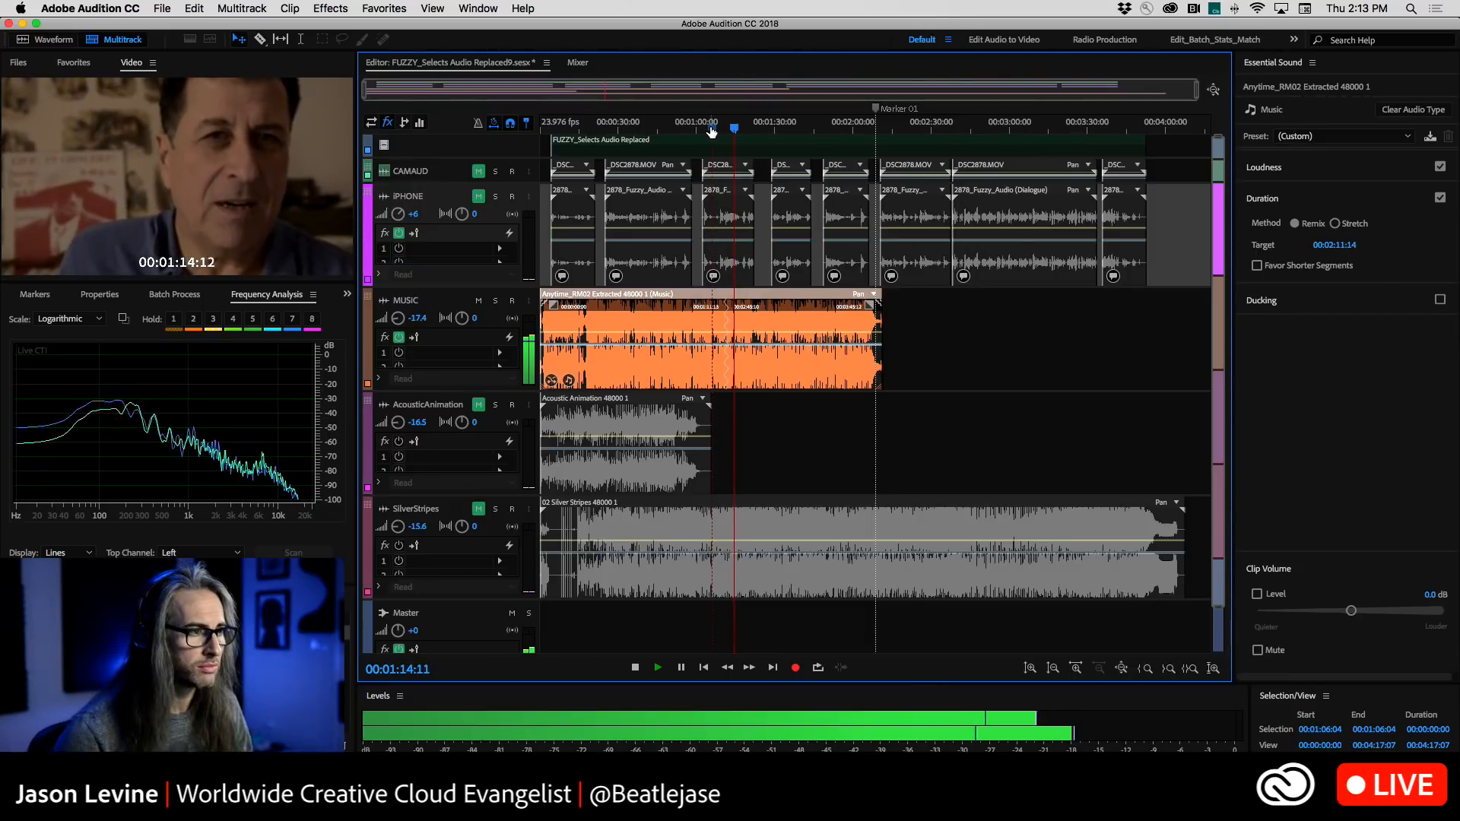
{"action": "key", "text": "space"}
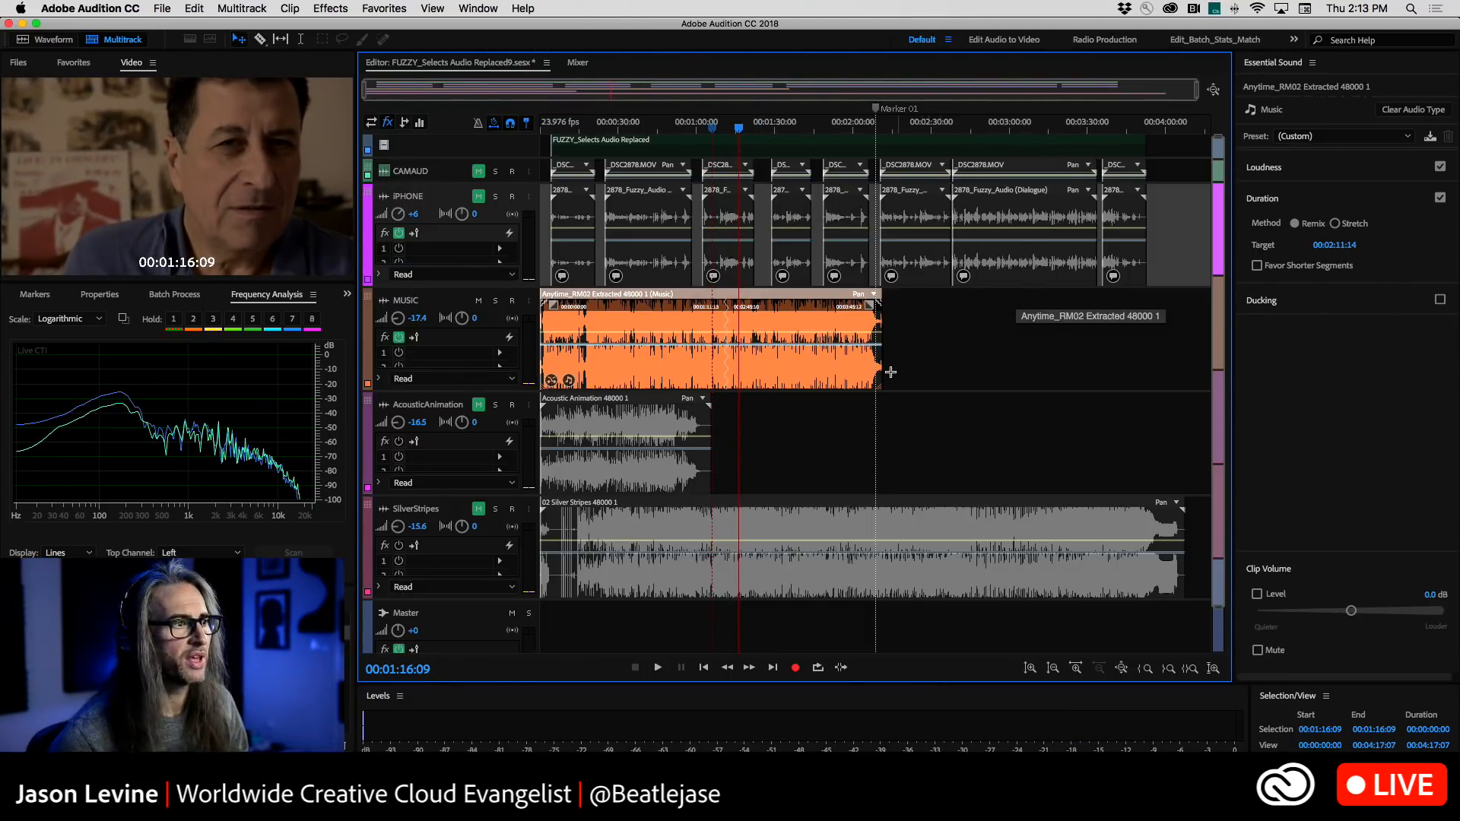
Lengthen the Anytime_RM02 music clip with Remix to 00:02:42:22
{"action": "left_click_drag", "start_coordinate": [881, 306], "coordinate": [951, 305]}
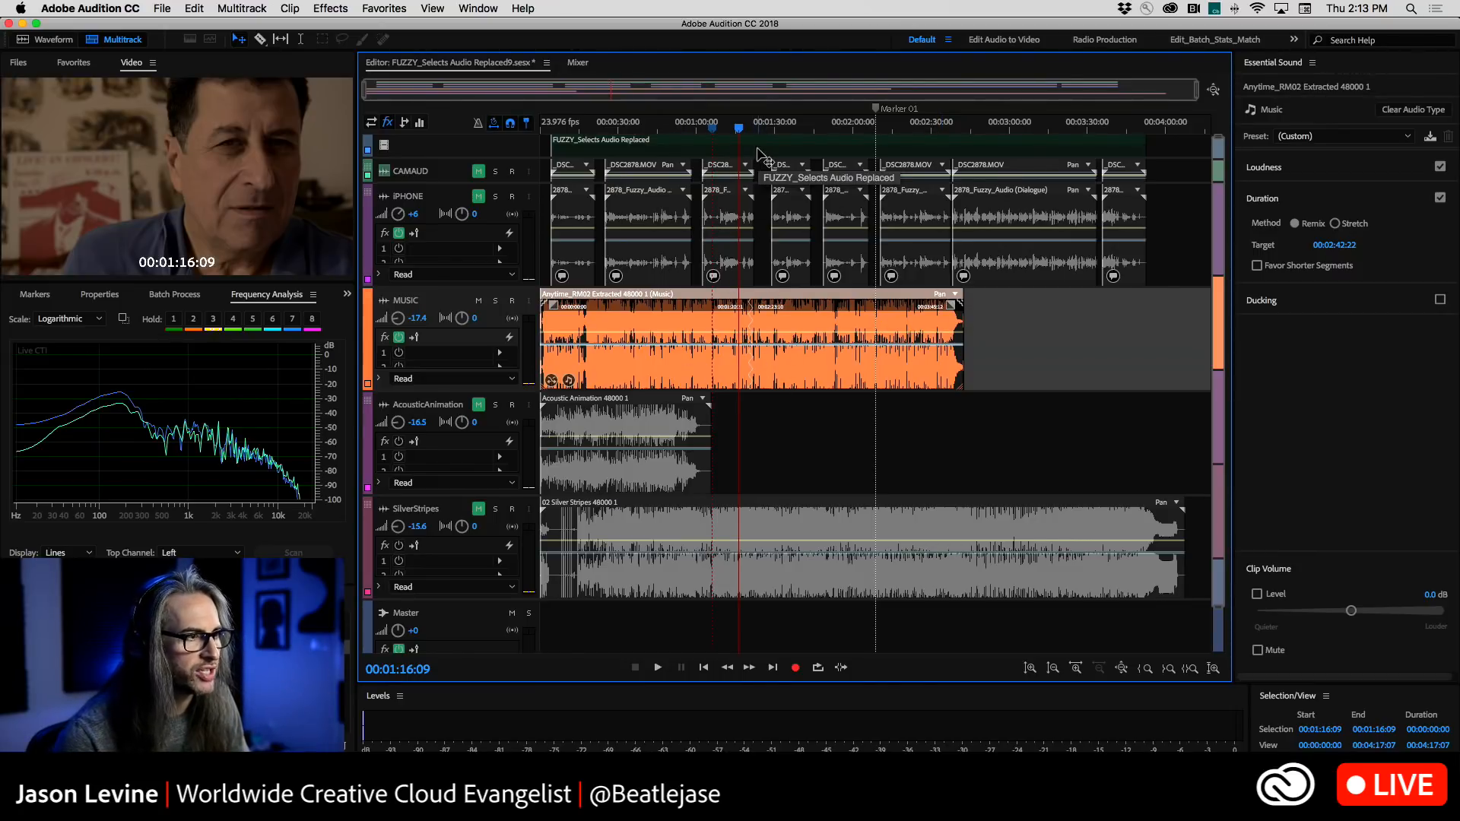
Audition the remixed MUSIC track twice from about 00:01:16:05 across its edit point
{"action": "left_click", "coordinate": [738, 128]}
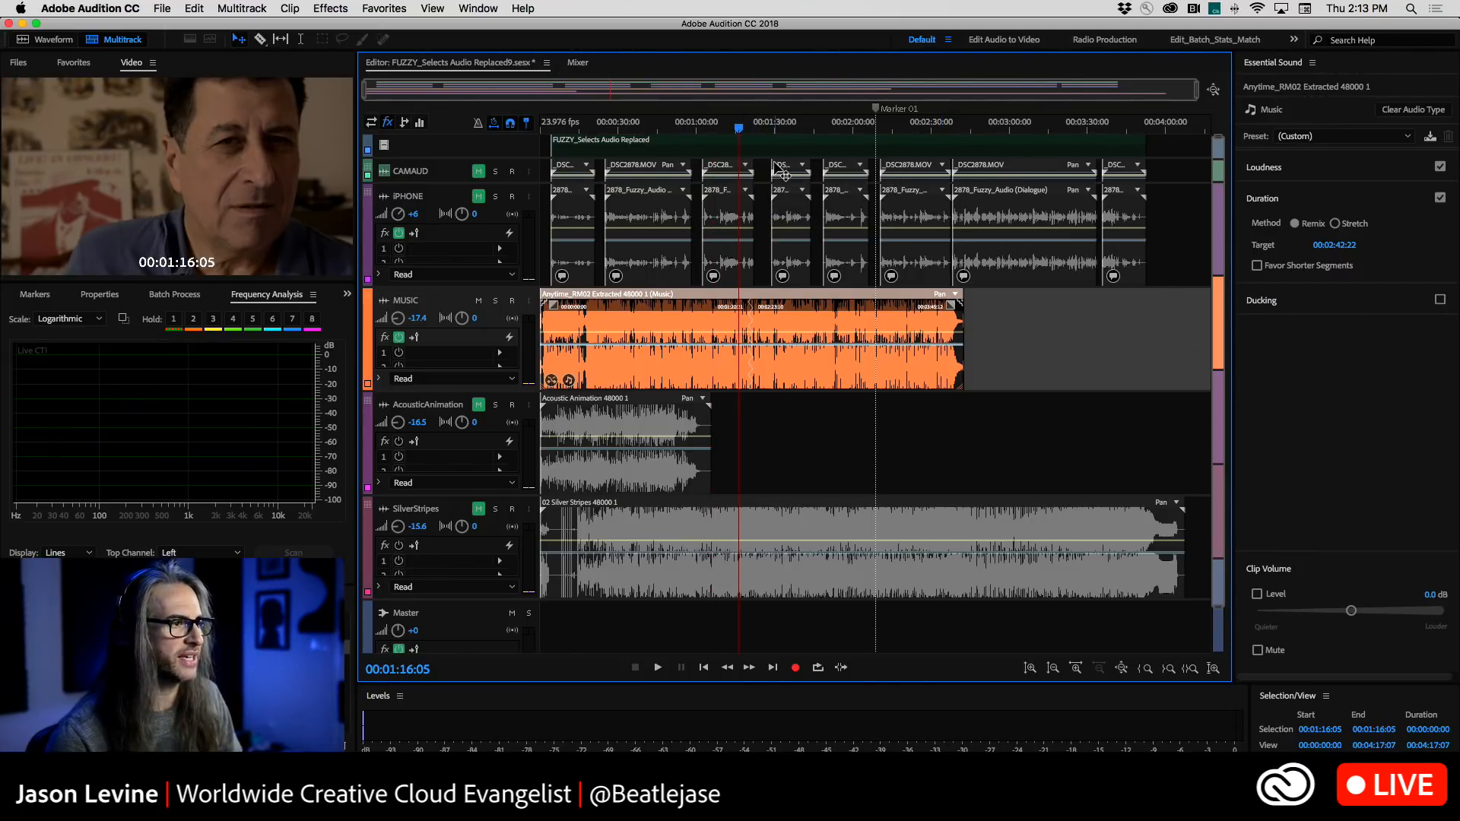
{"action": "key", "text": "space"}
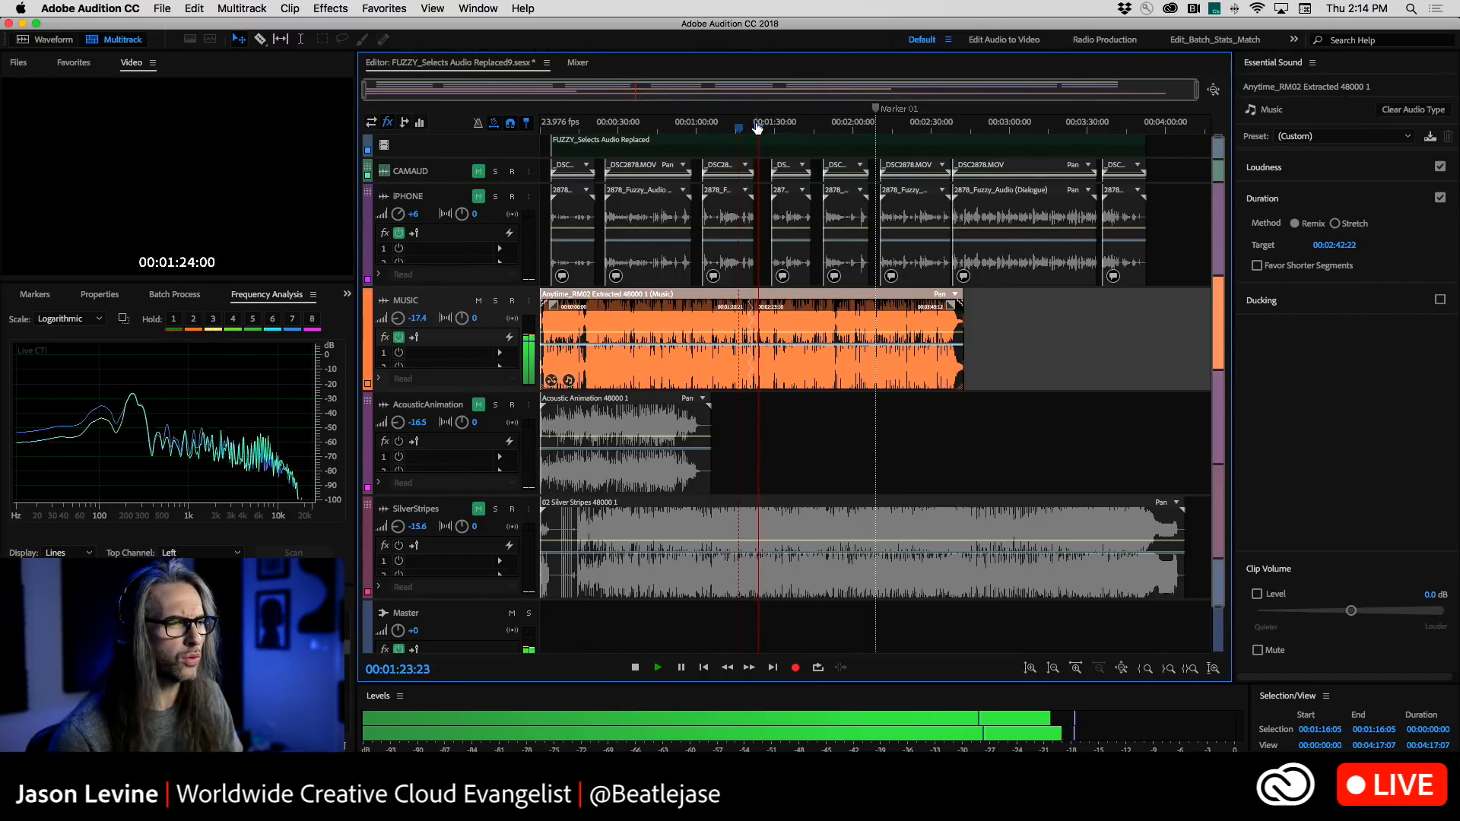
{"action": "key", "text": "space"}
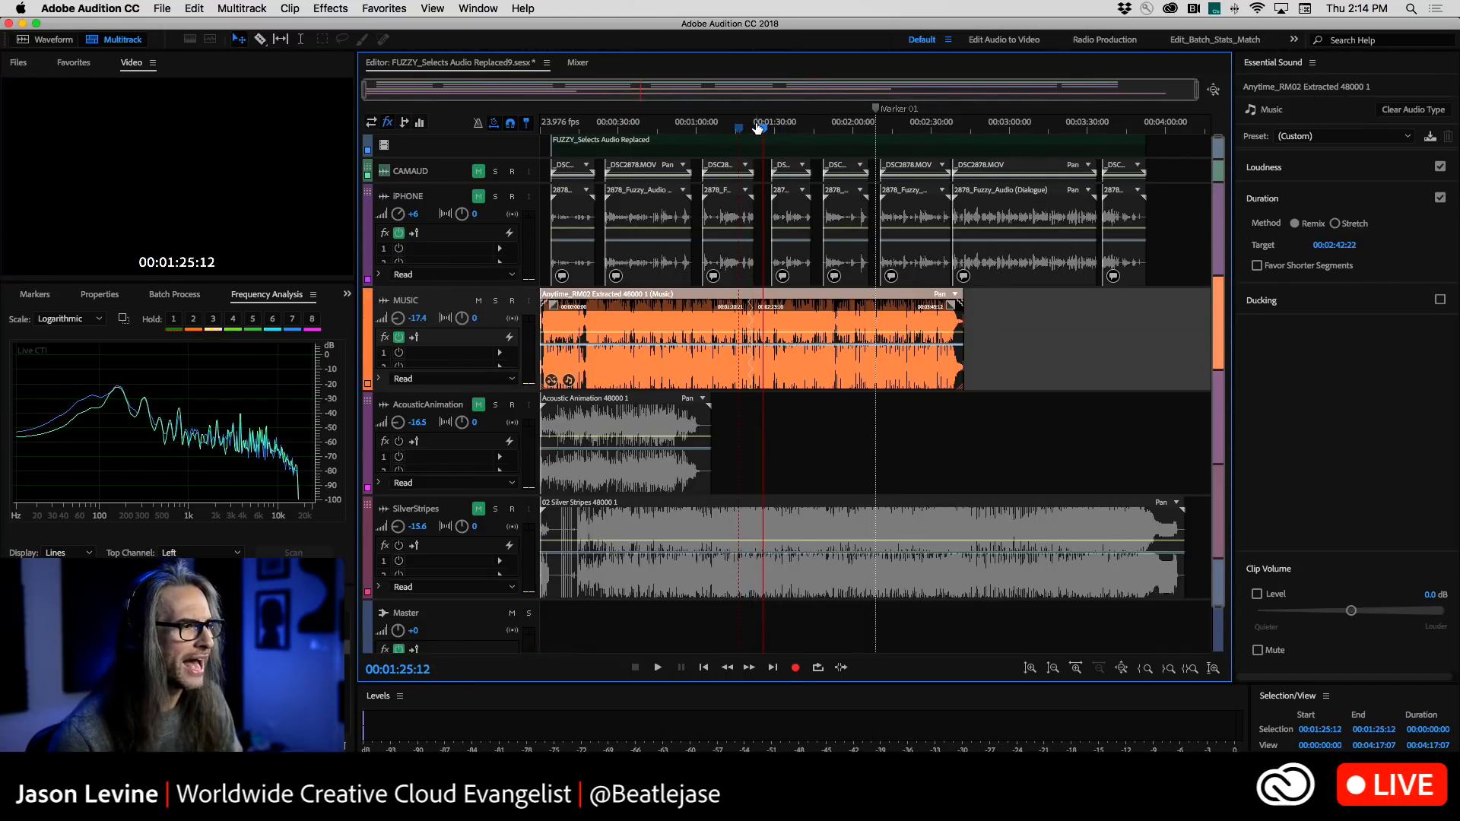
{"action": "left_click", "coordinate": [739, 127]}
{"action": "key", "text": "space"}
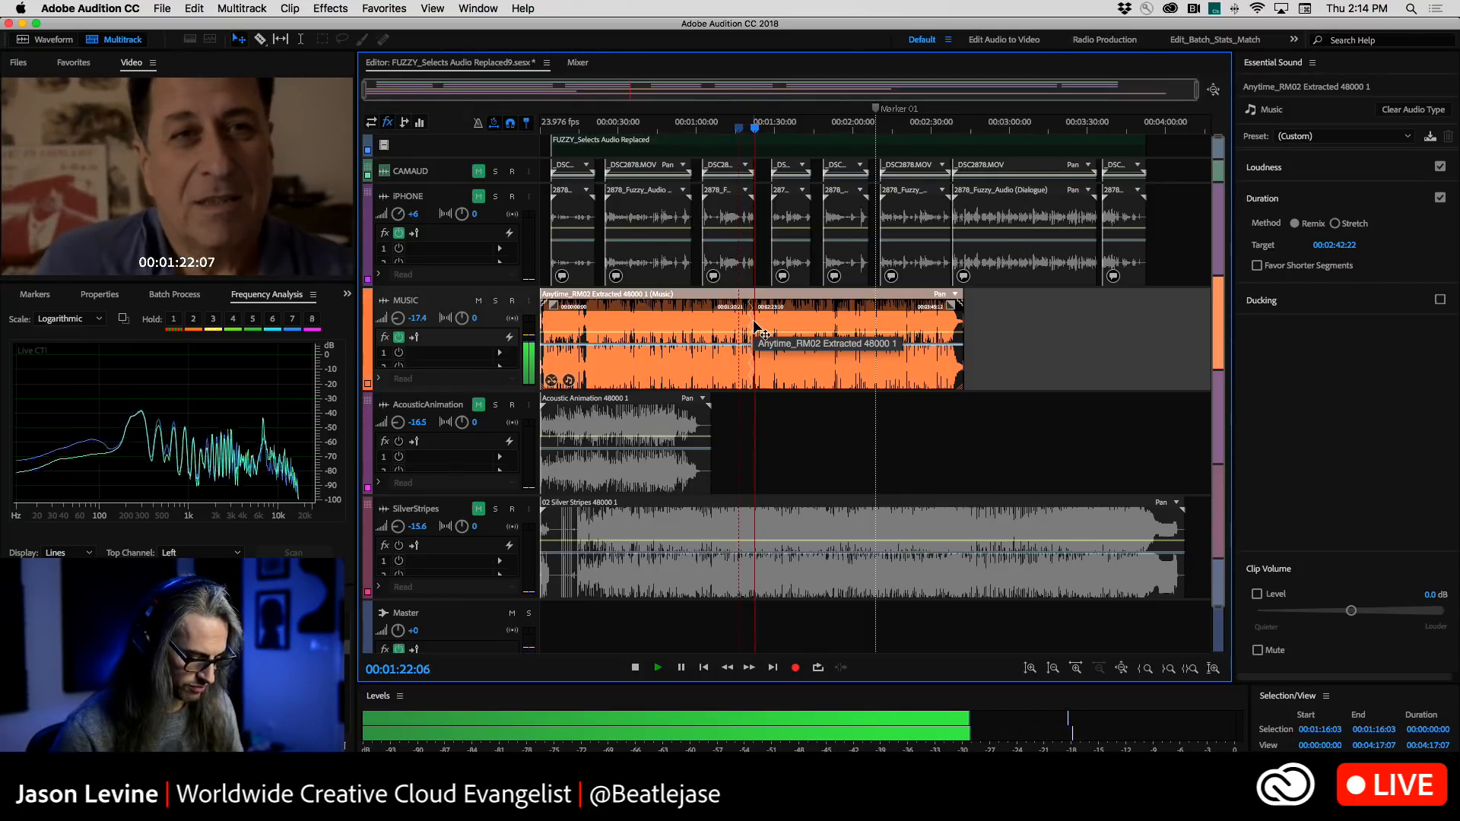
{"action": "key", "text": "space"}
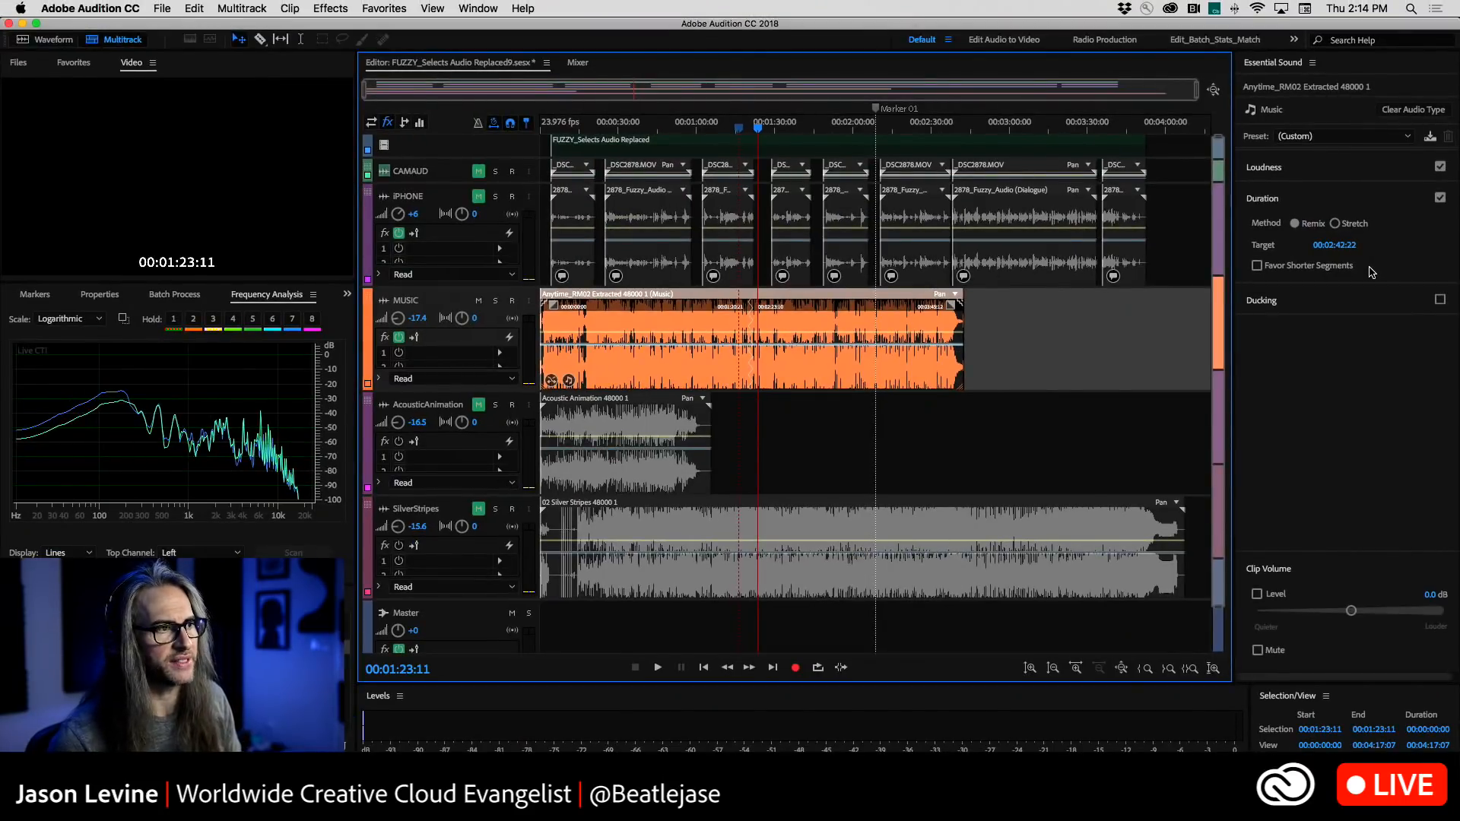
Enable Favor Shorter Segments for the Anytime_RM02 music clip and display its advanced Remix properties
{"action": "left_click", "coordinate": [1257, 265]}
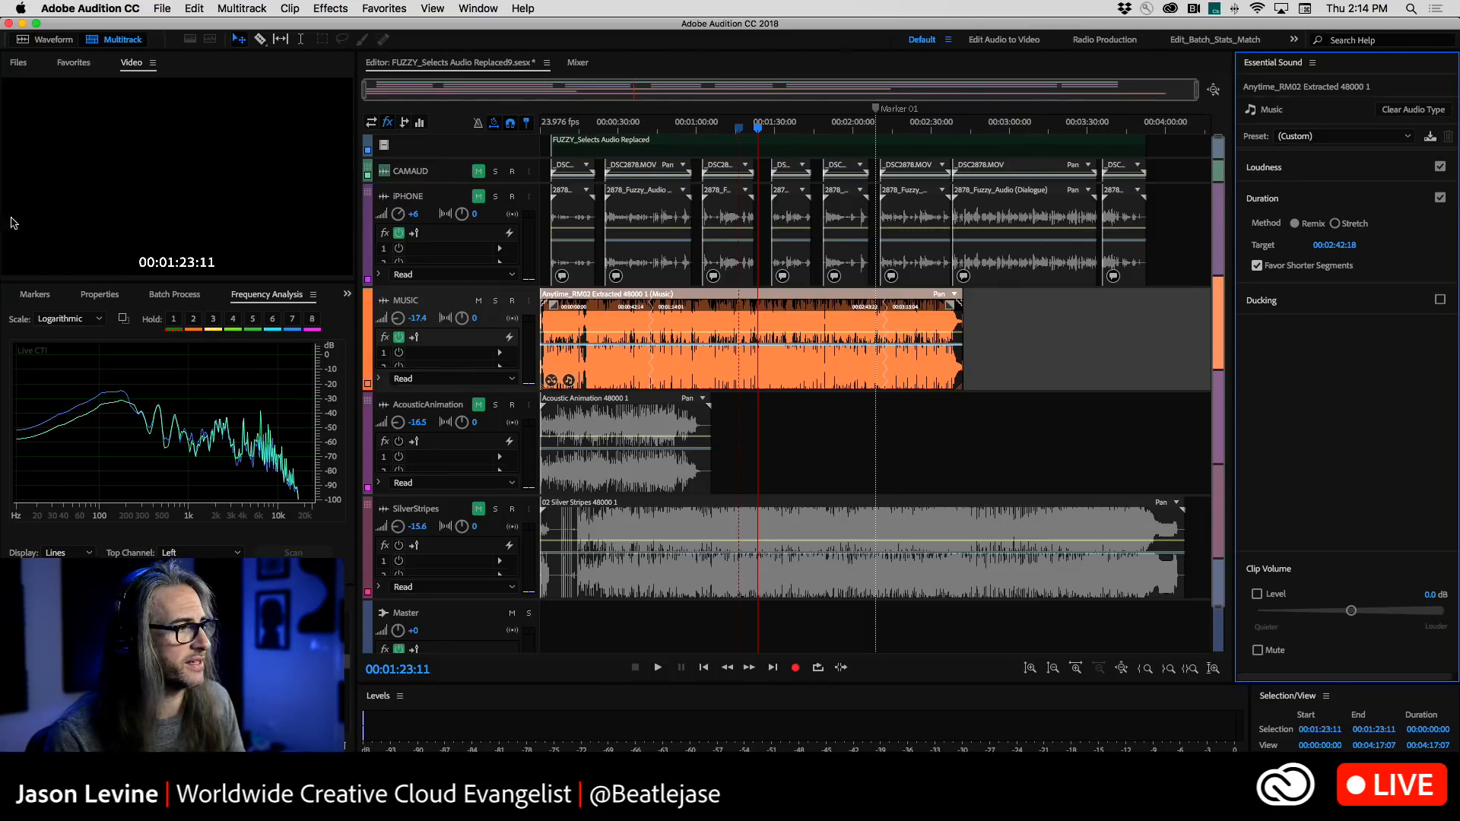
{"action": "left_click", "coordinate": [101, 295]}
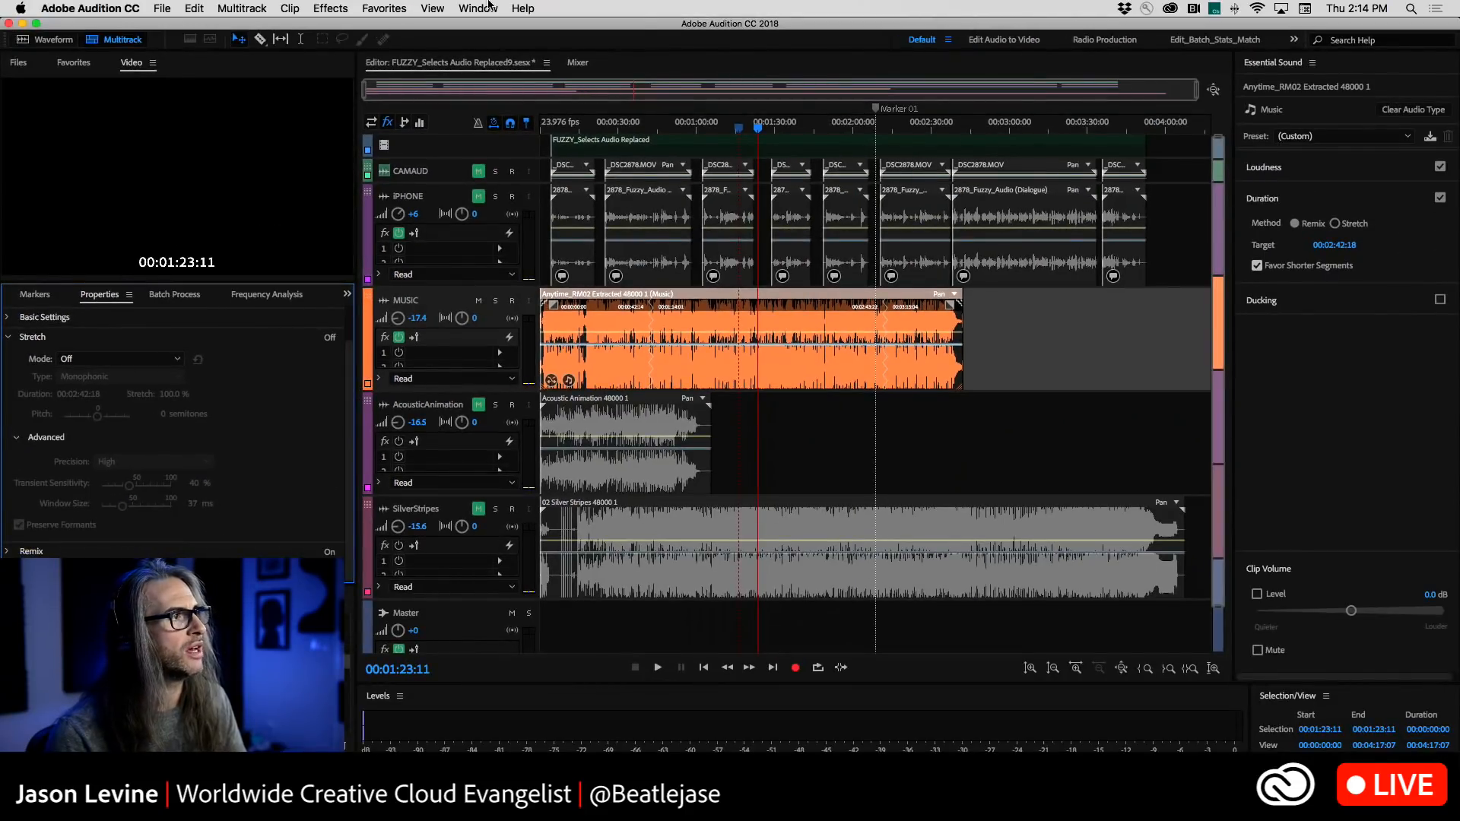
{"action": "left_click", "coordinate": [489, 8]}
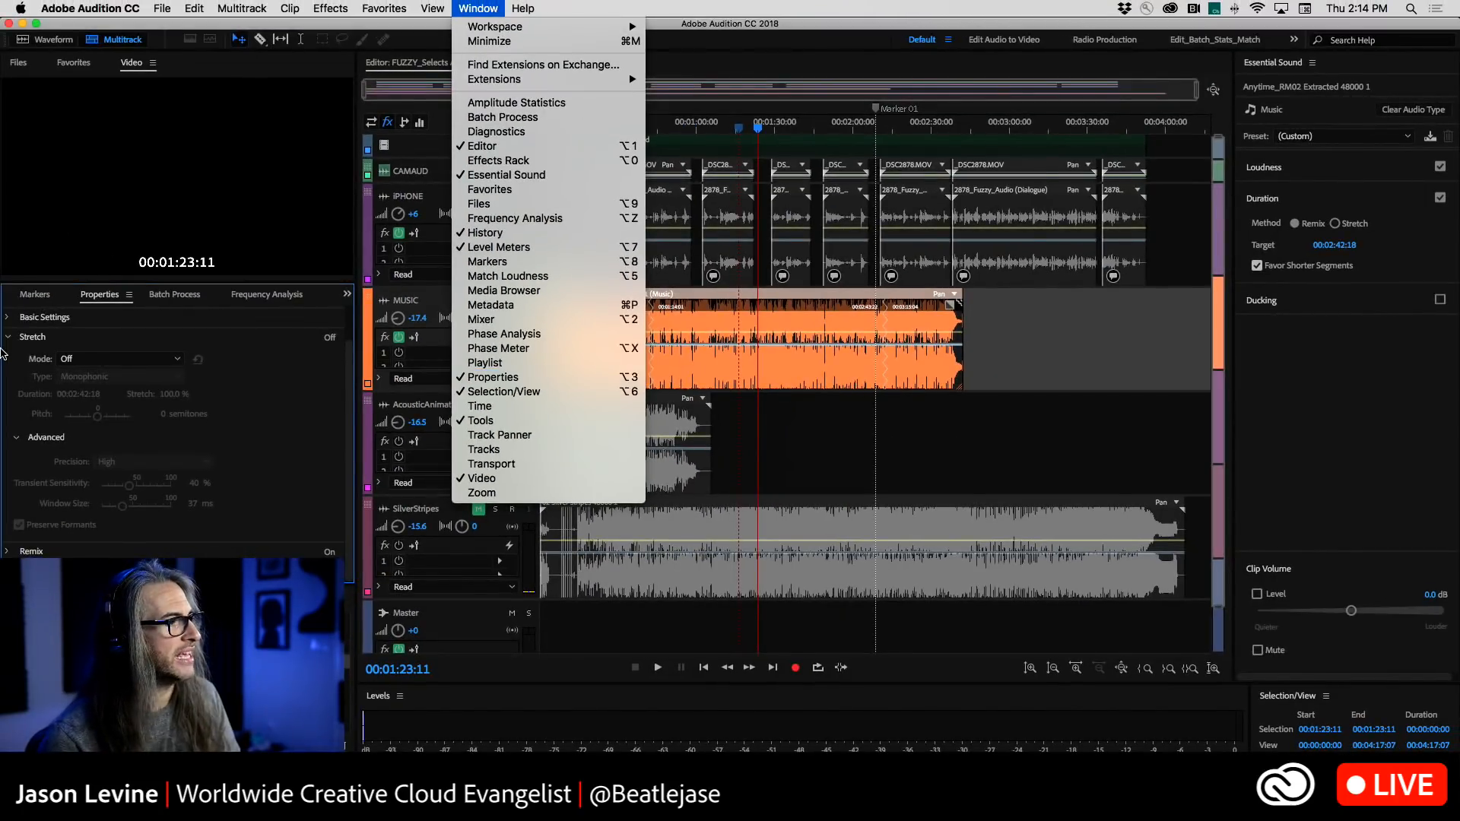
{"action": "left_click", "coordinate": [343, 457]}
{"action": "left_click", "coordinate": [7, 551]}
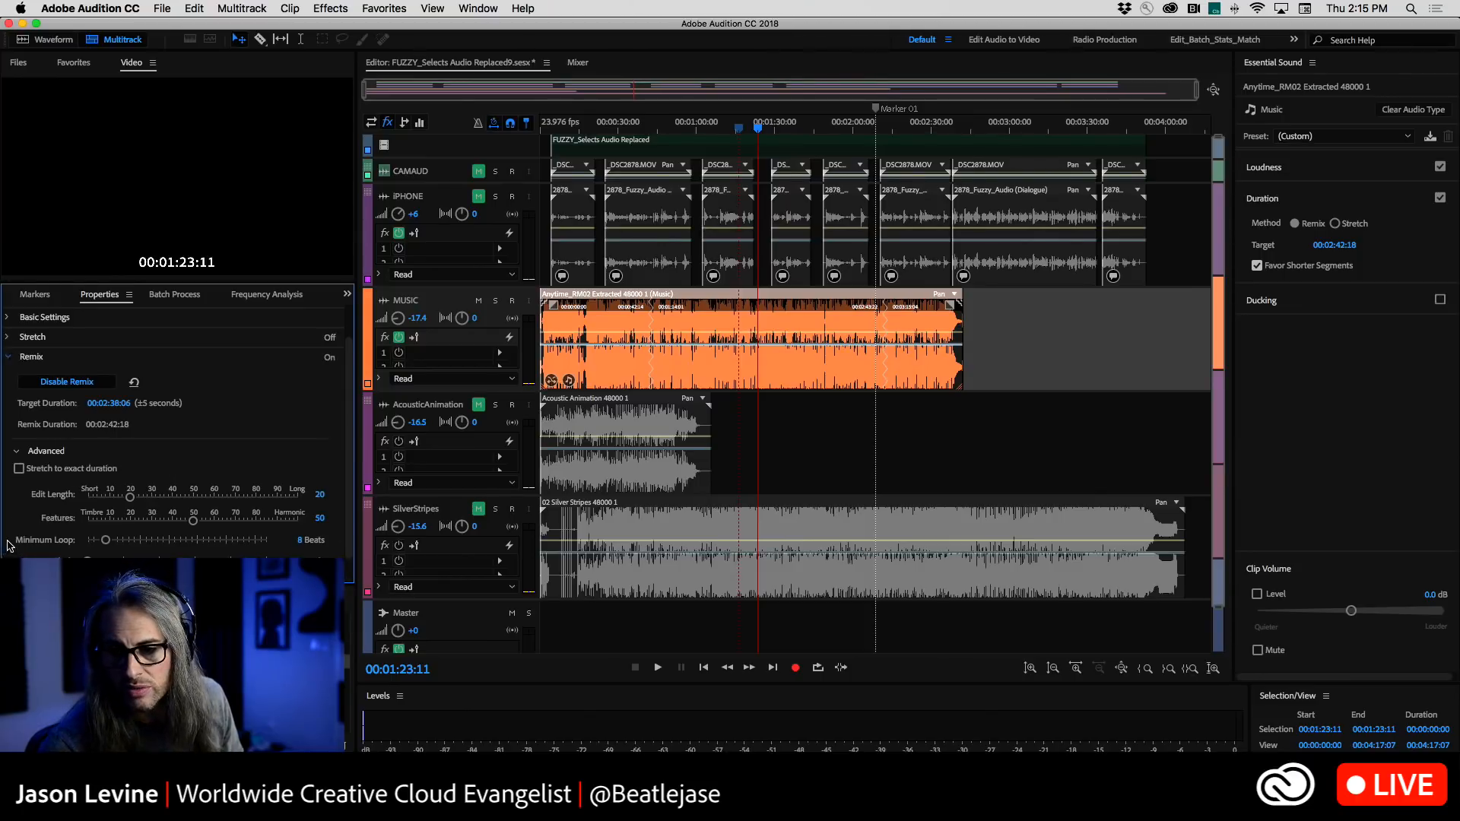
{"action": "left_click_drag", "start_coordinate": [350, 489], "coordinate": [350, 587]}
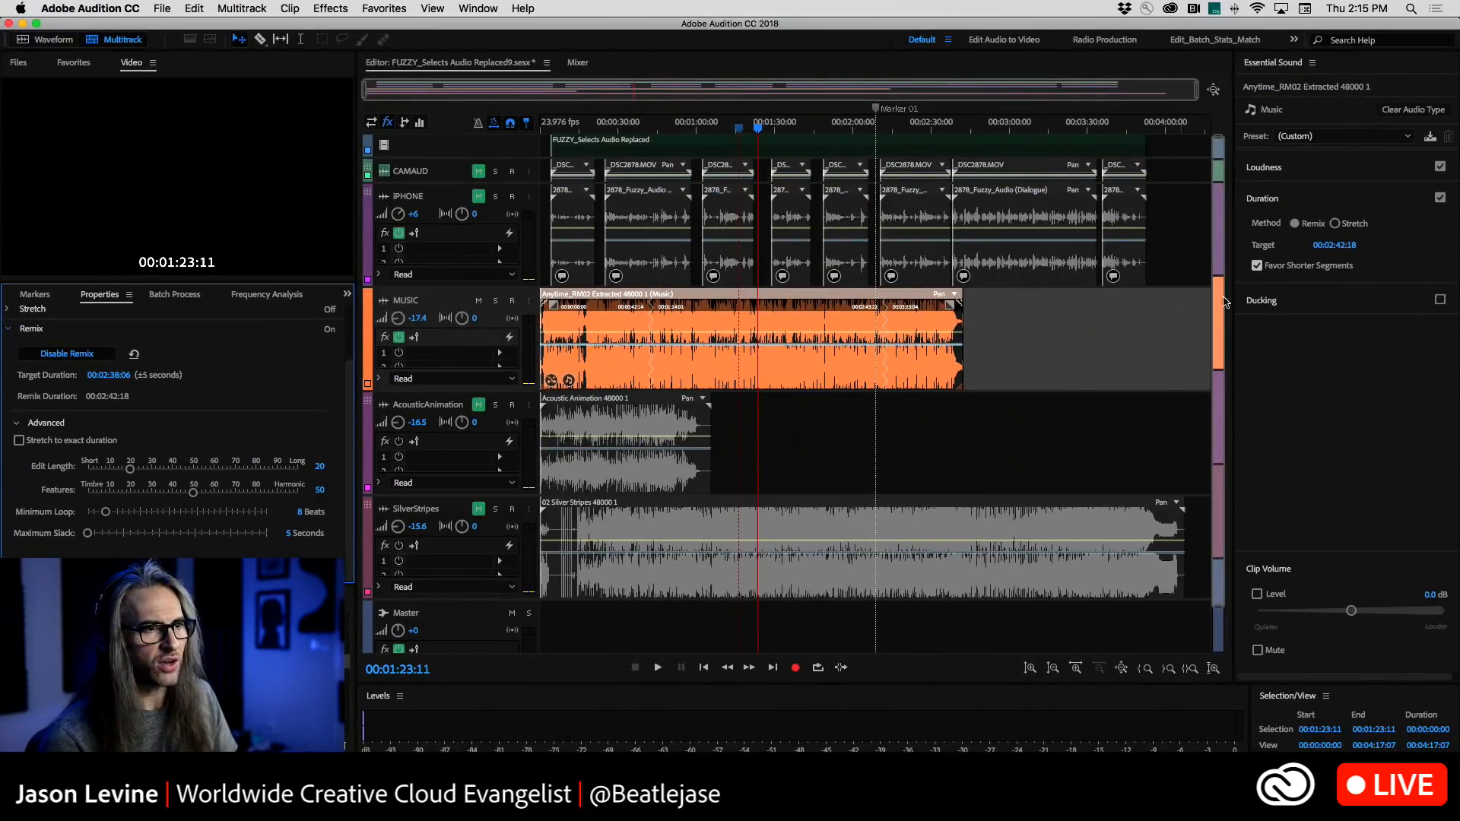
Turn off Favor Shorter Segments for the music clip and set its Remix Edit Length to 24 and Features to 84
{"action": "left_click", "coordinate": [1257, 267]}
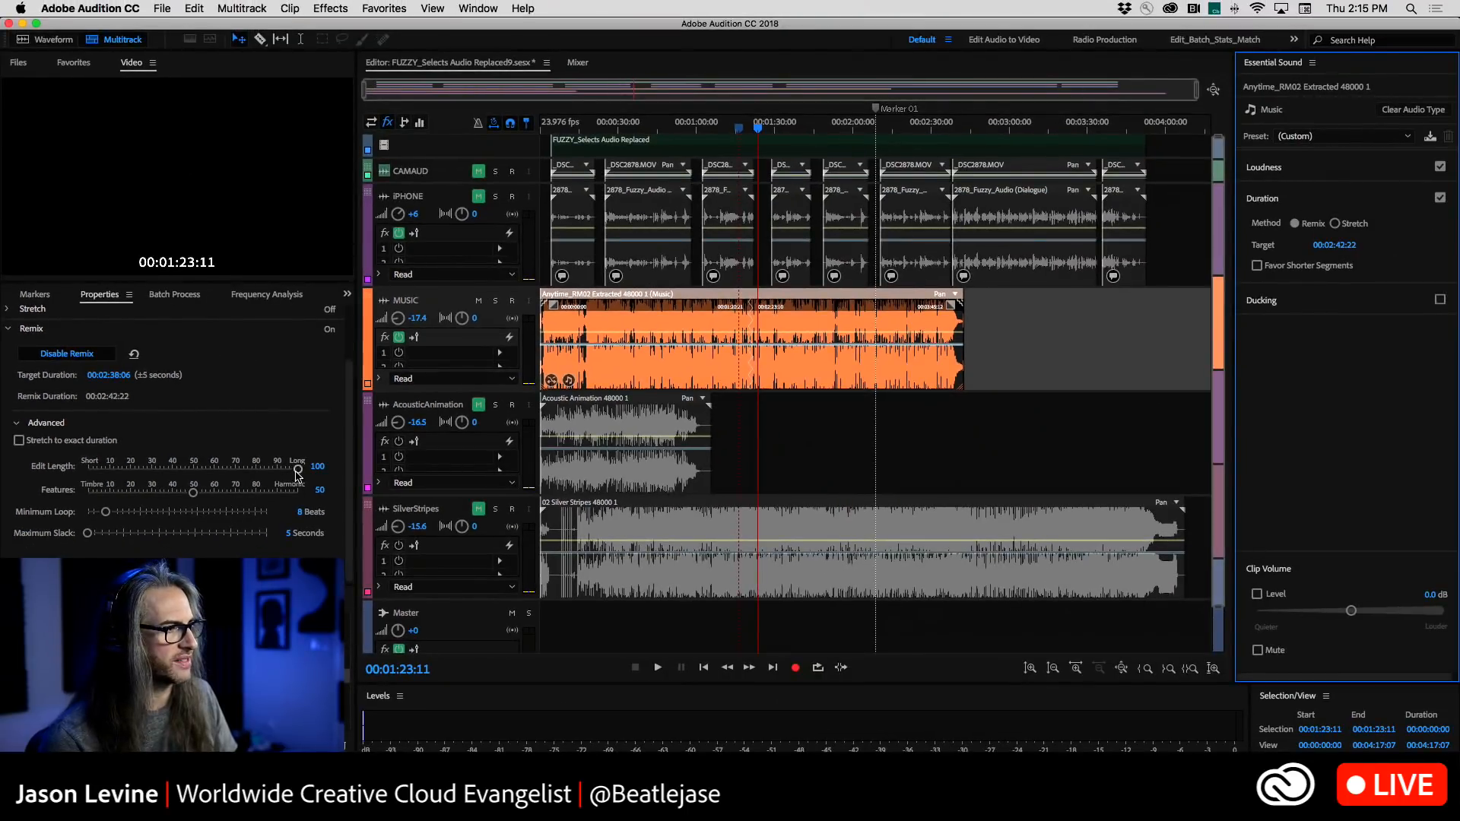
{"action": "left_click_drag", "start_coordinate": [297, 470], "coordinate": [287, 471]}
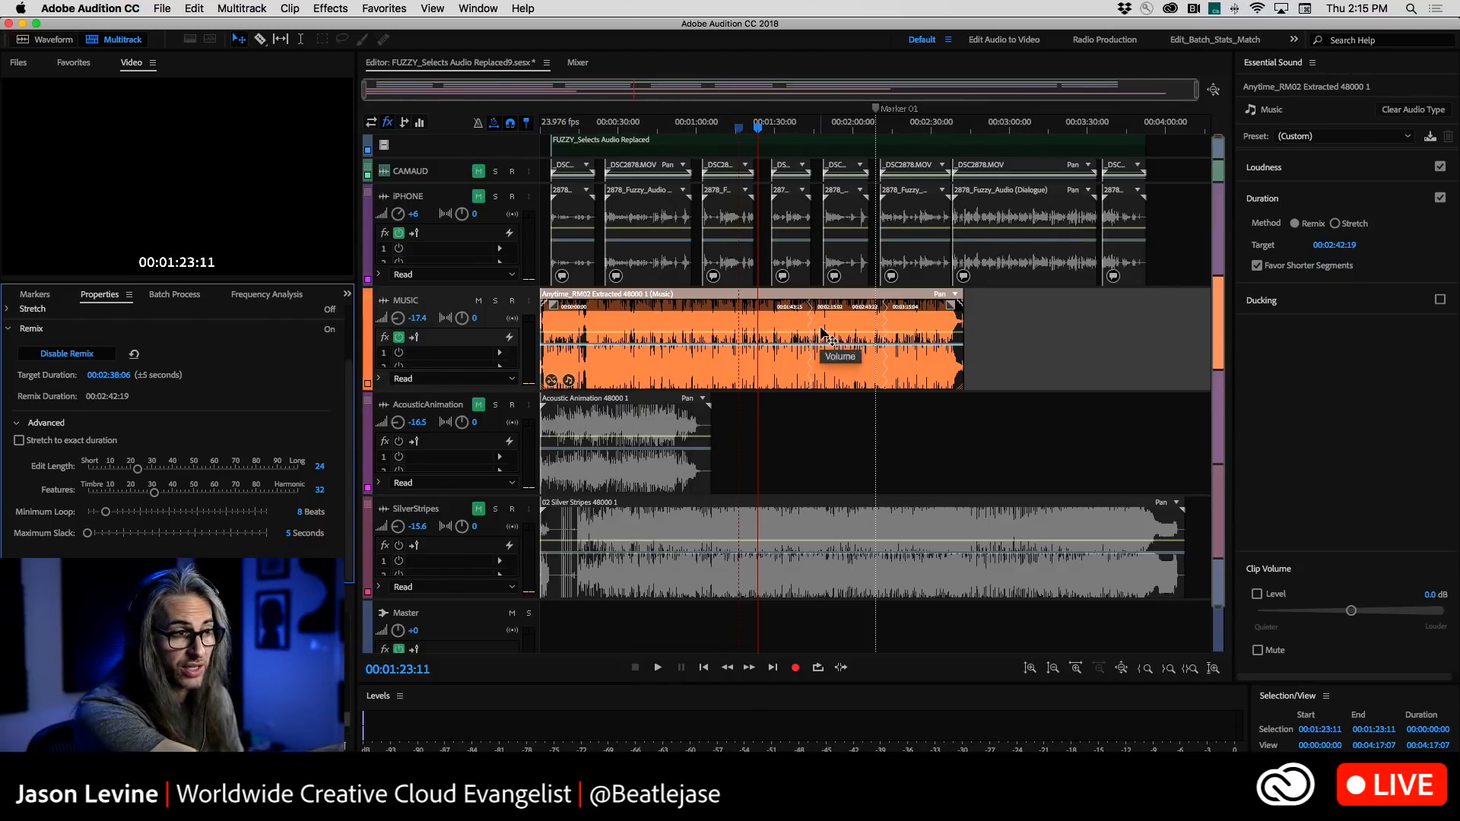
{"action": "left_click_drag", "start_coordinate": [153, 494], "coordinate": [264, 495]}
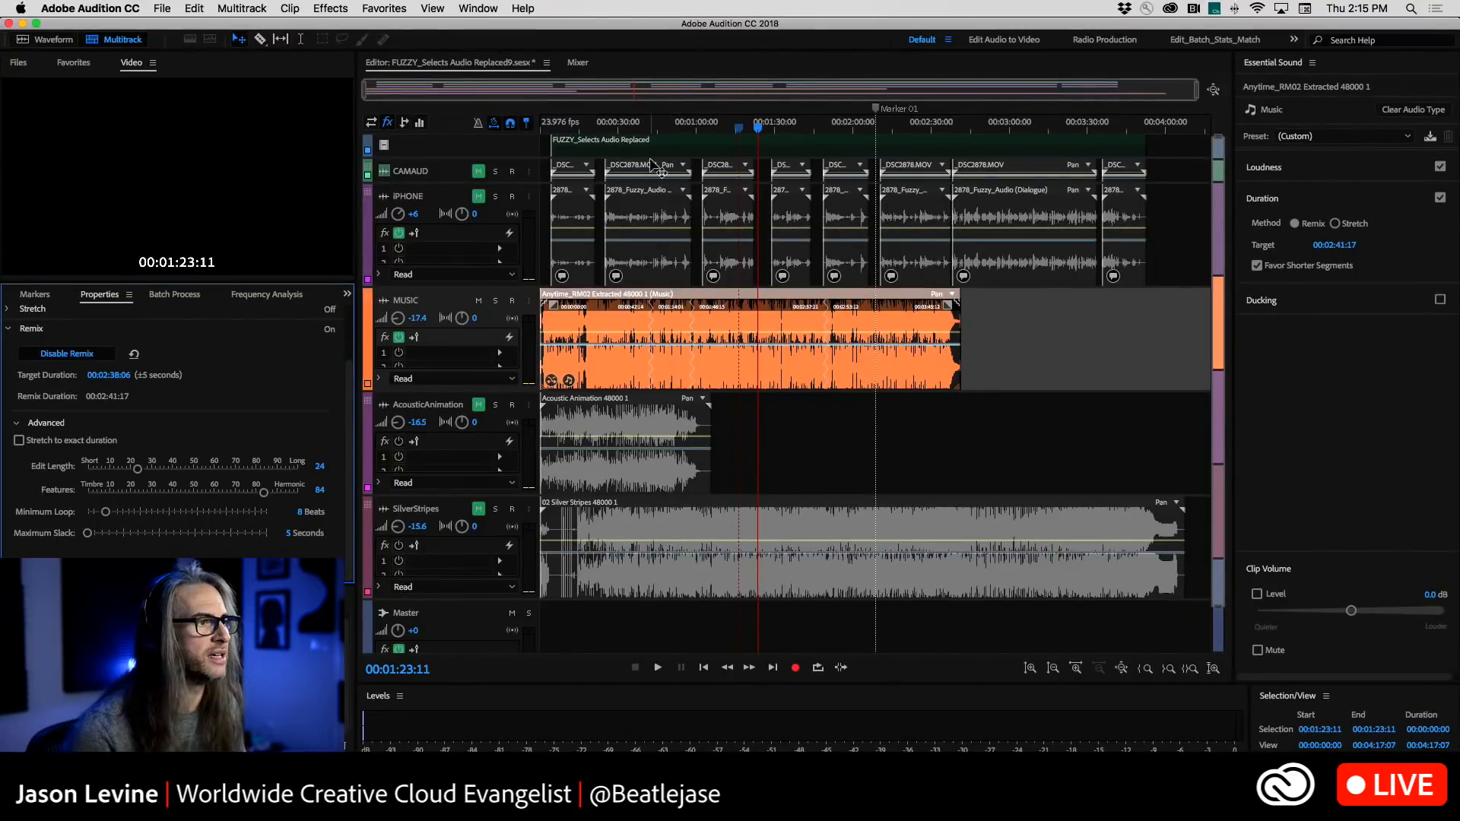
Audition the early edit points of the remixed music clip from about 00:00:38 and from 00:00:56:02
{"action": "left_click", "coordinate": [637, 164]}
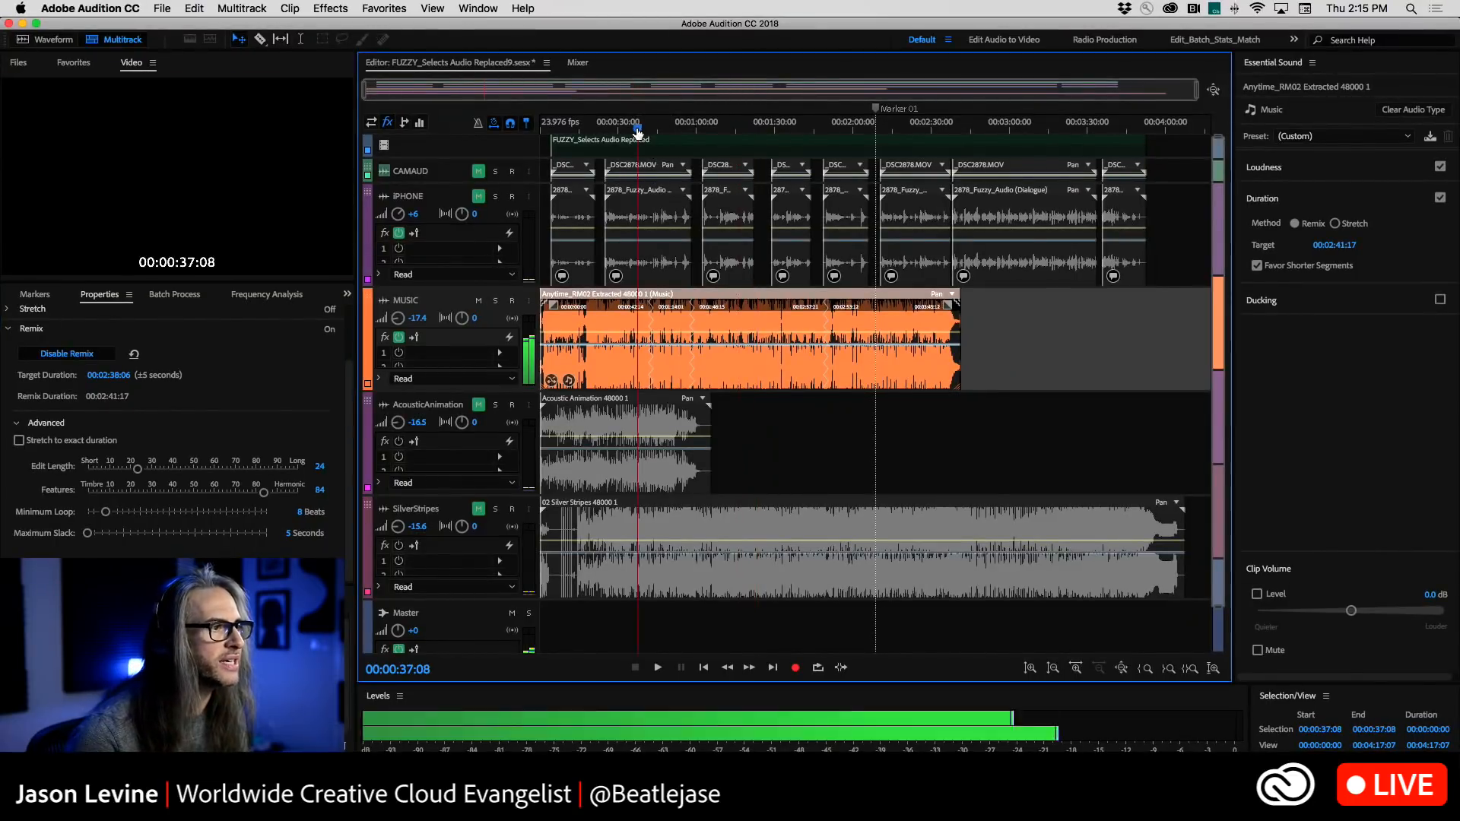
{"action": "key", "text": "space"}
{"action": "key", "text": "space"}
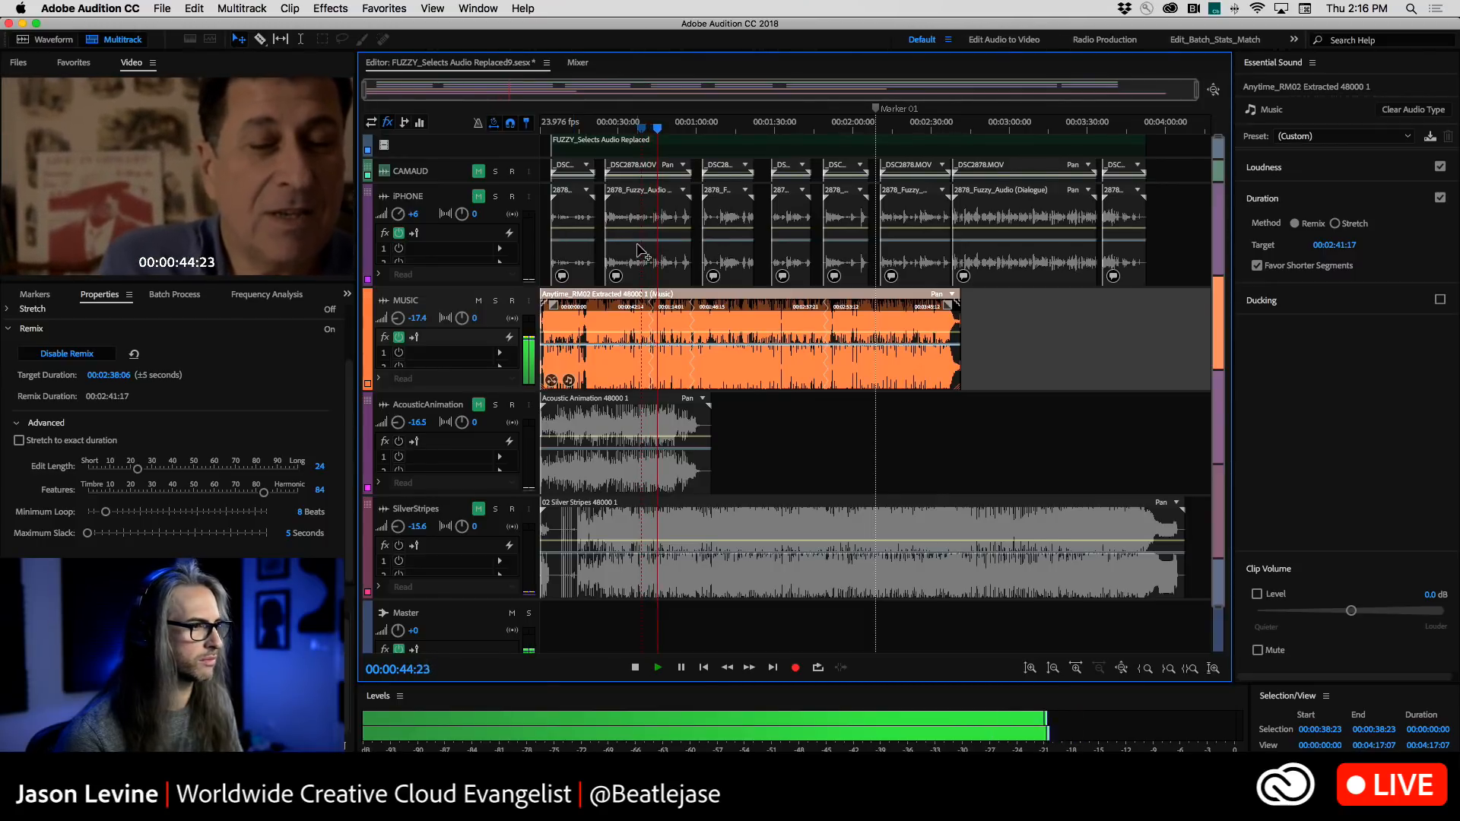
{"action": "left_click_drag", "start_coordinate": [661, 130], "coordinate": [689, 132]}
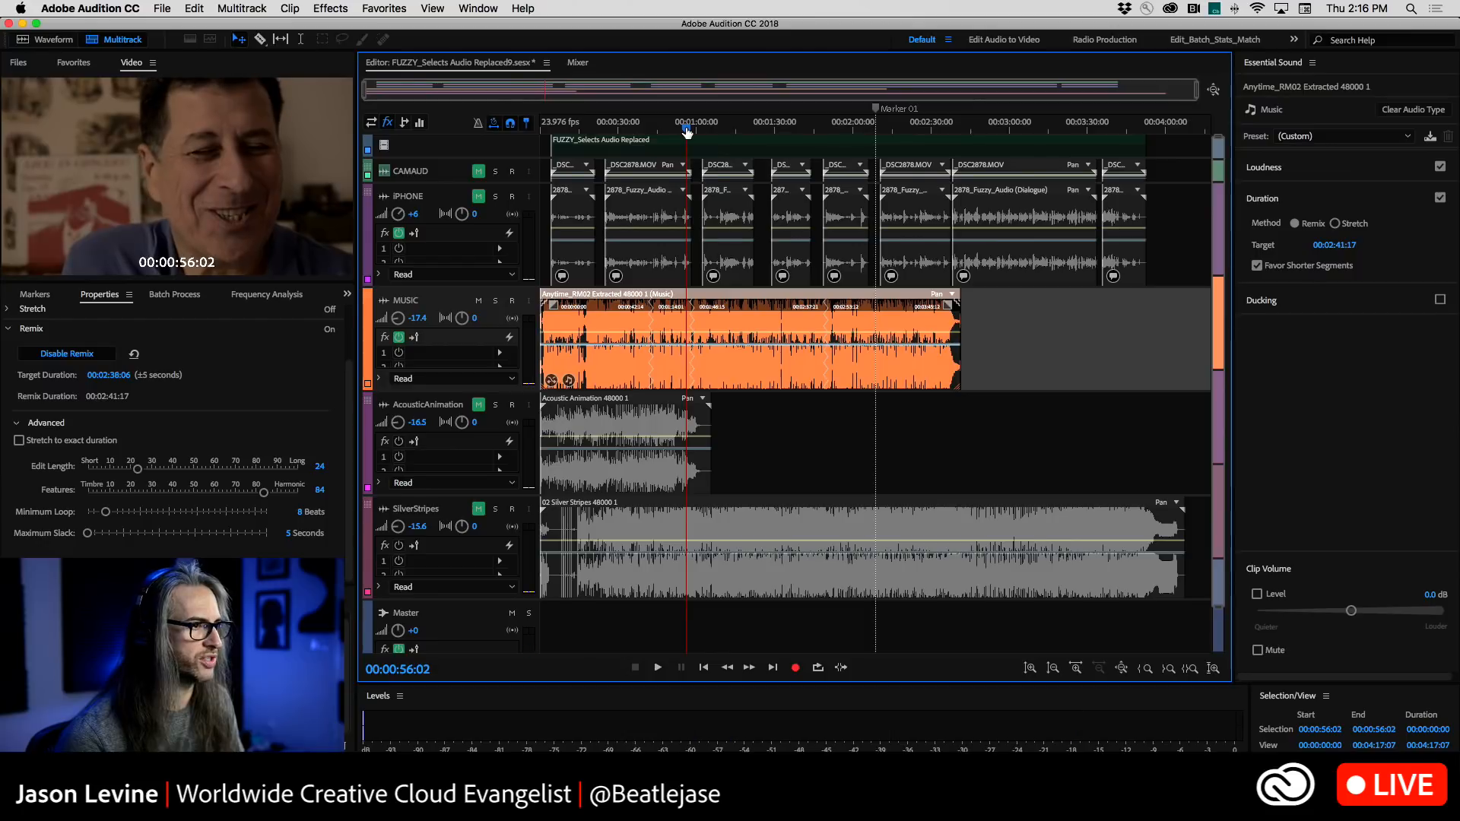
{"action": "key", "text": "space"}
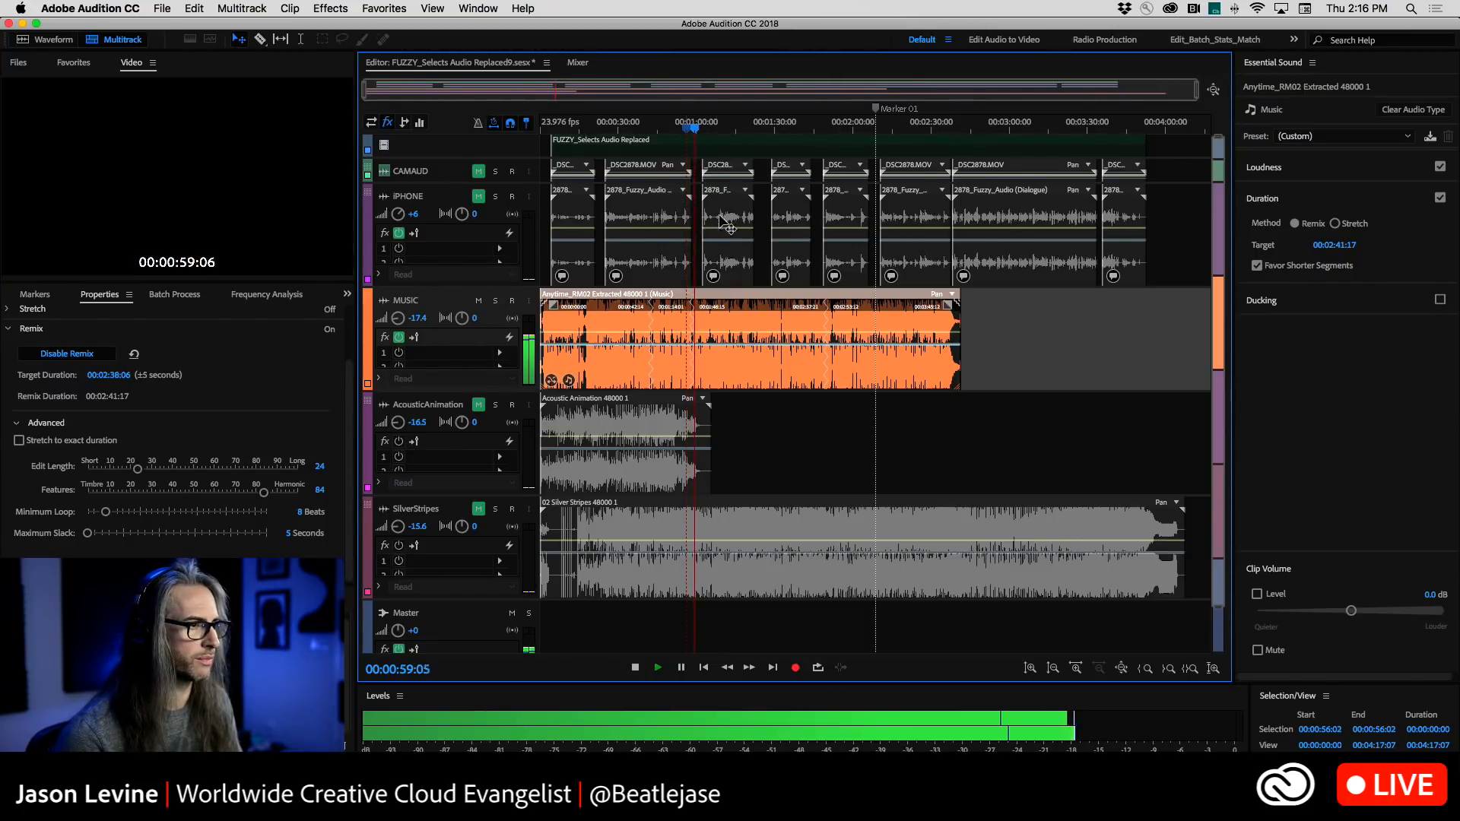
{"action": "key", "text": "space"}
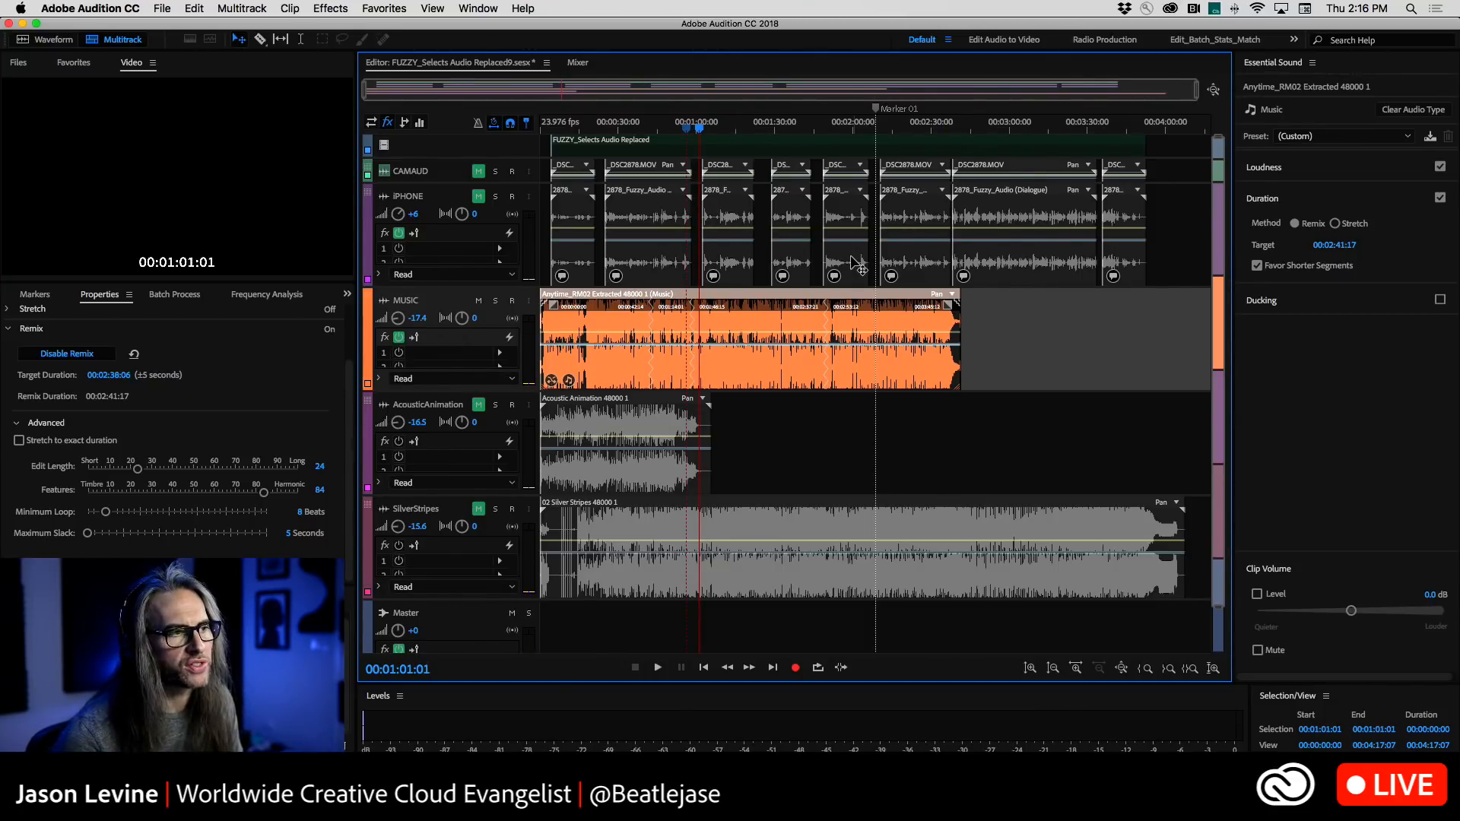
Audition the remixed music clip's later edit points from 00:01:48:02 and 00:01:43:14, and set its Remix Edit Length to 42
{"action": "left_click", "coordinate": [822, 129]}
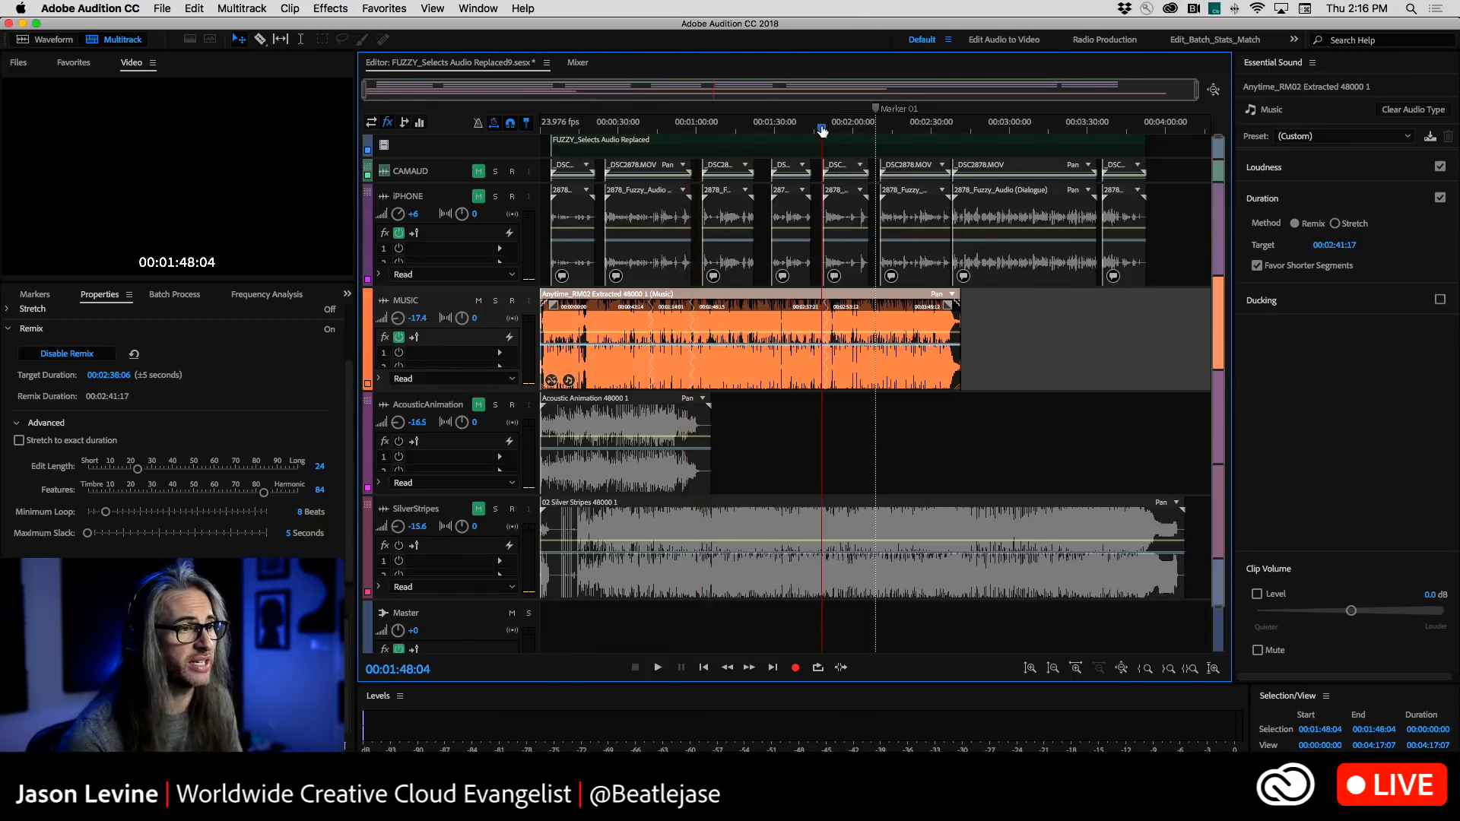
{"action": "key", "text": "space"}
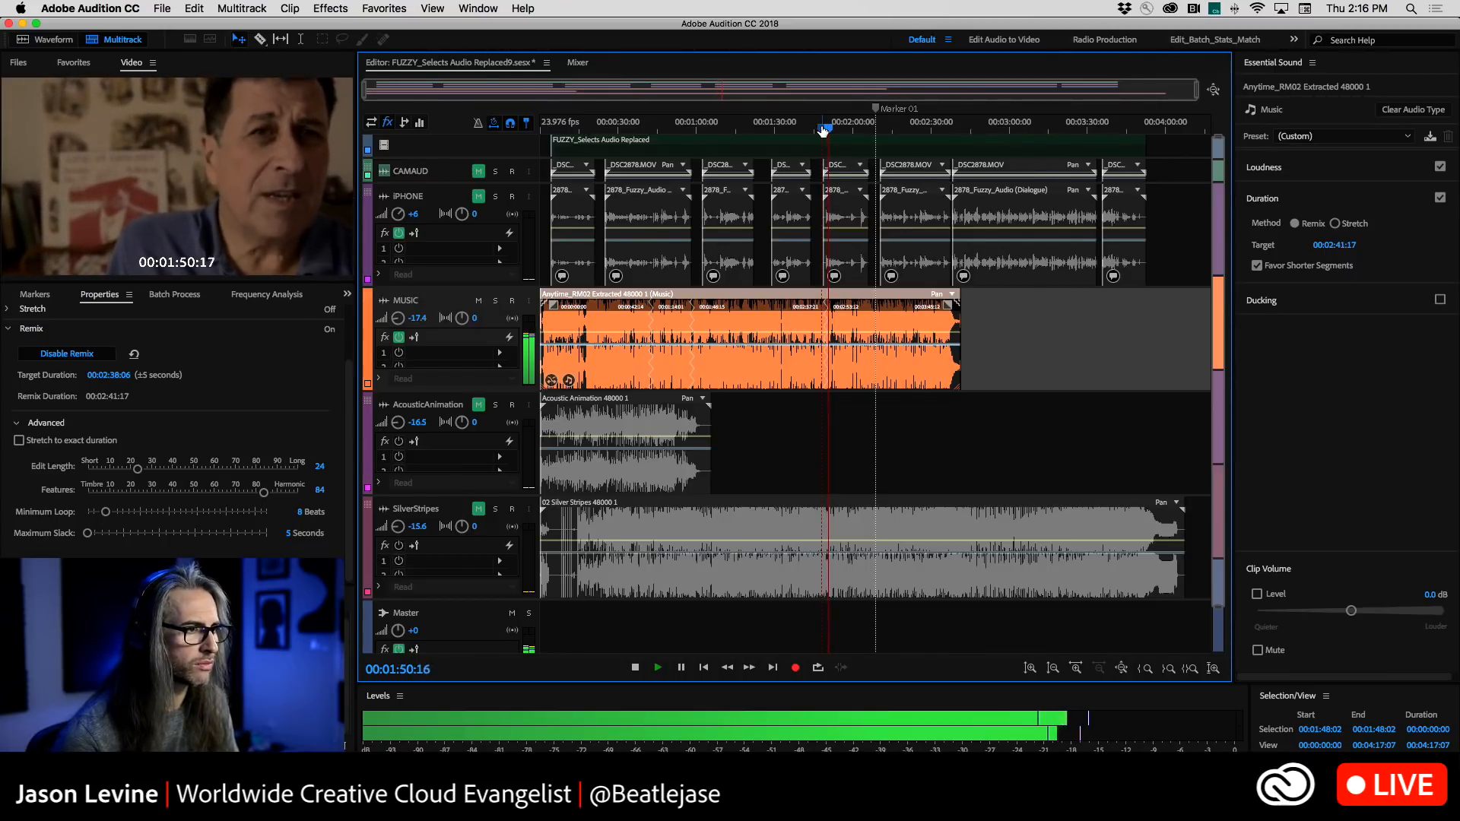
{"action": "left_click", "coordinate": [816, 130]}
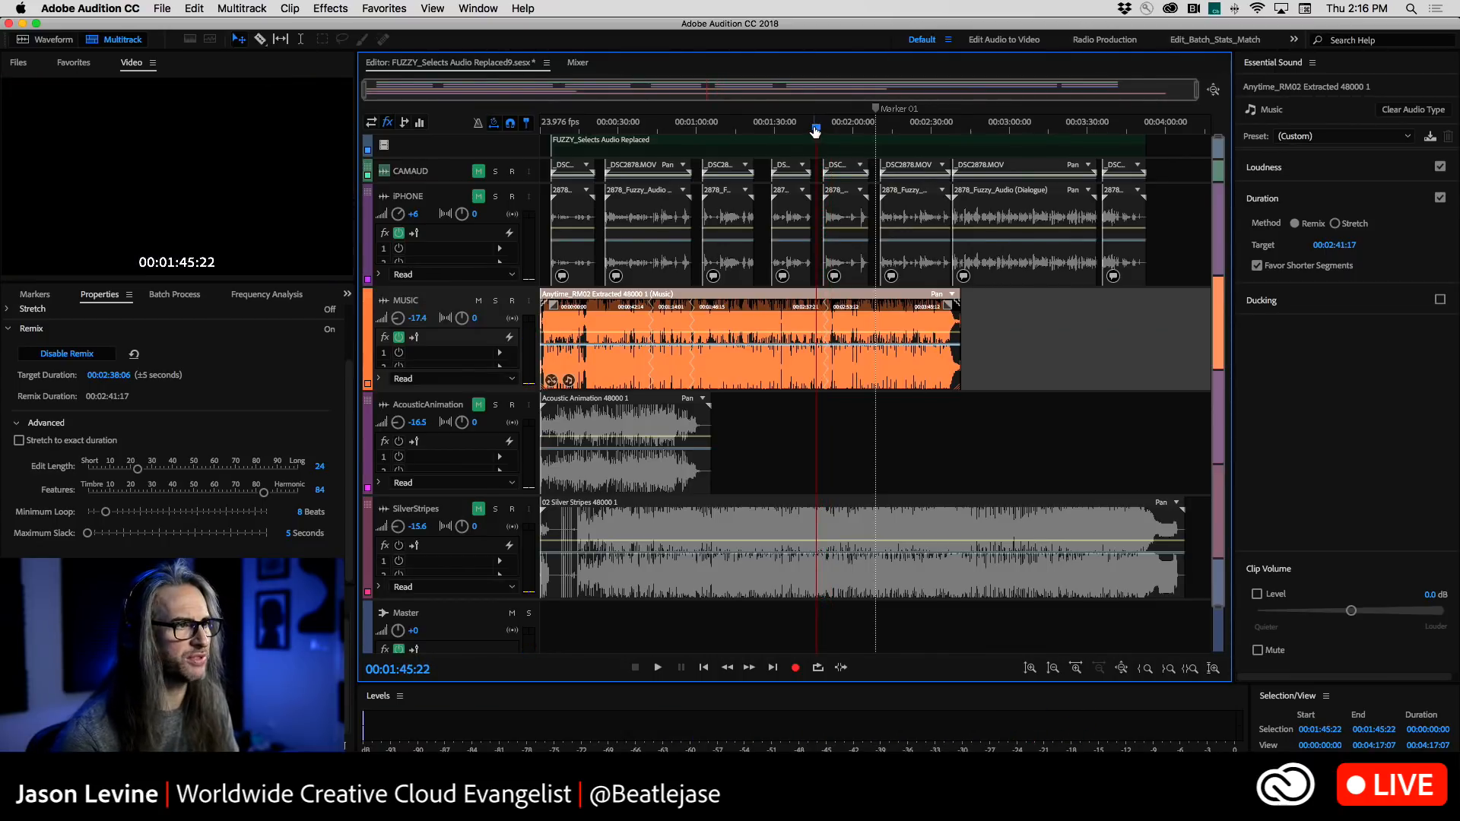
{"action": "left_click", "coordinate": [810, 129]}
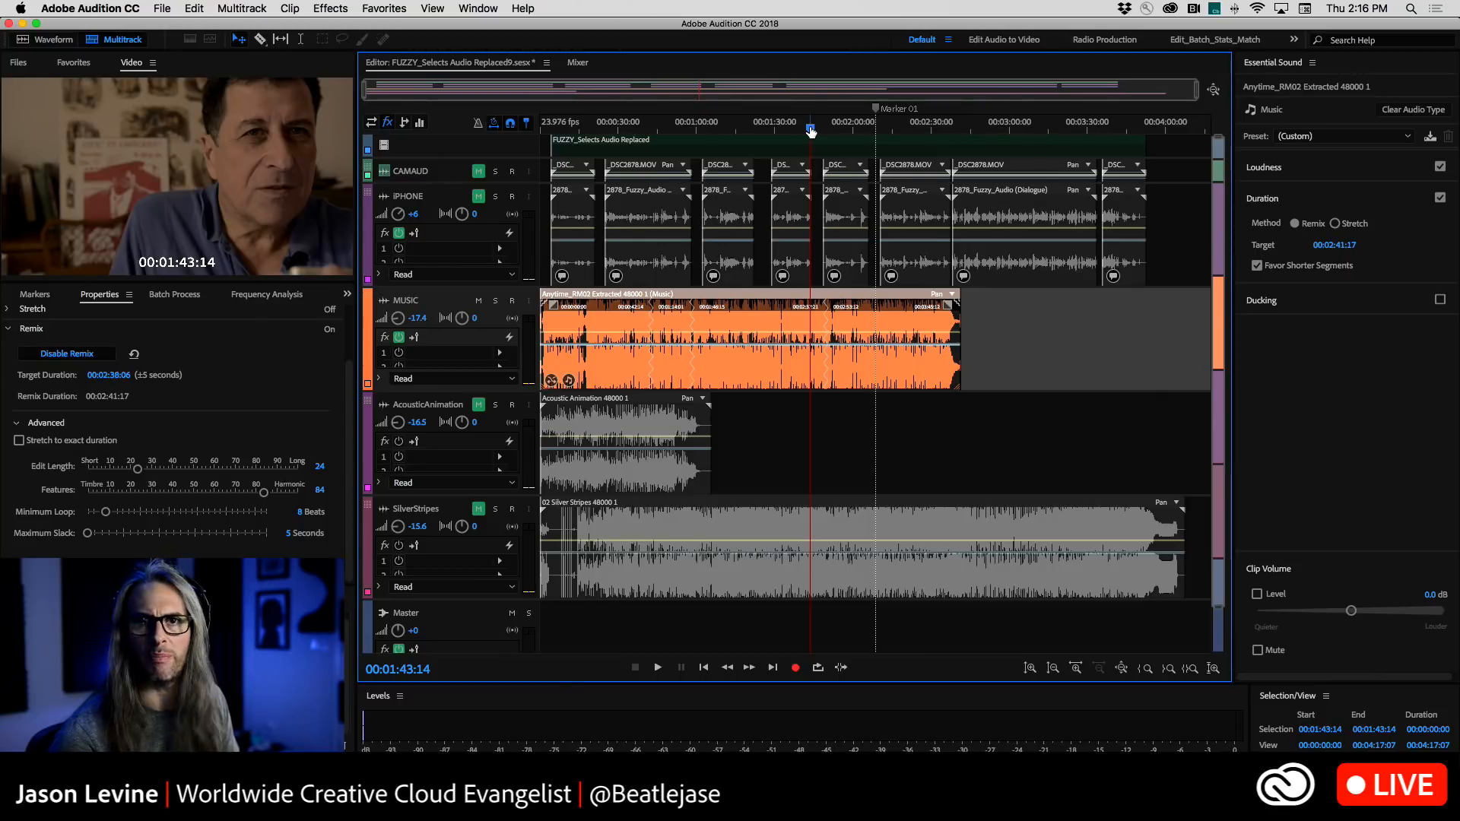
{"action": "key", "text": "space"}
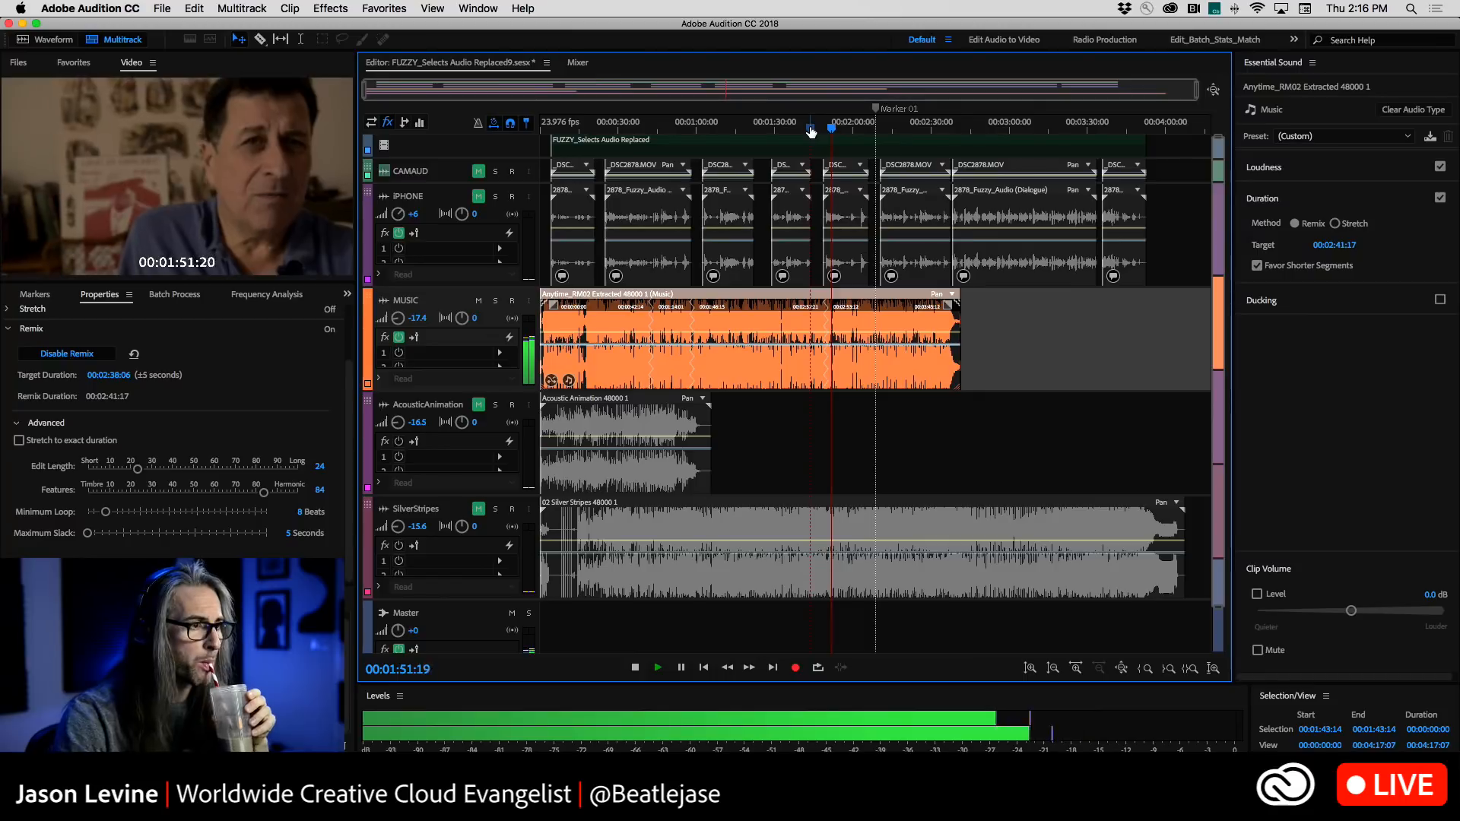
{"action": "key", "text": "space"}
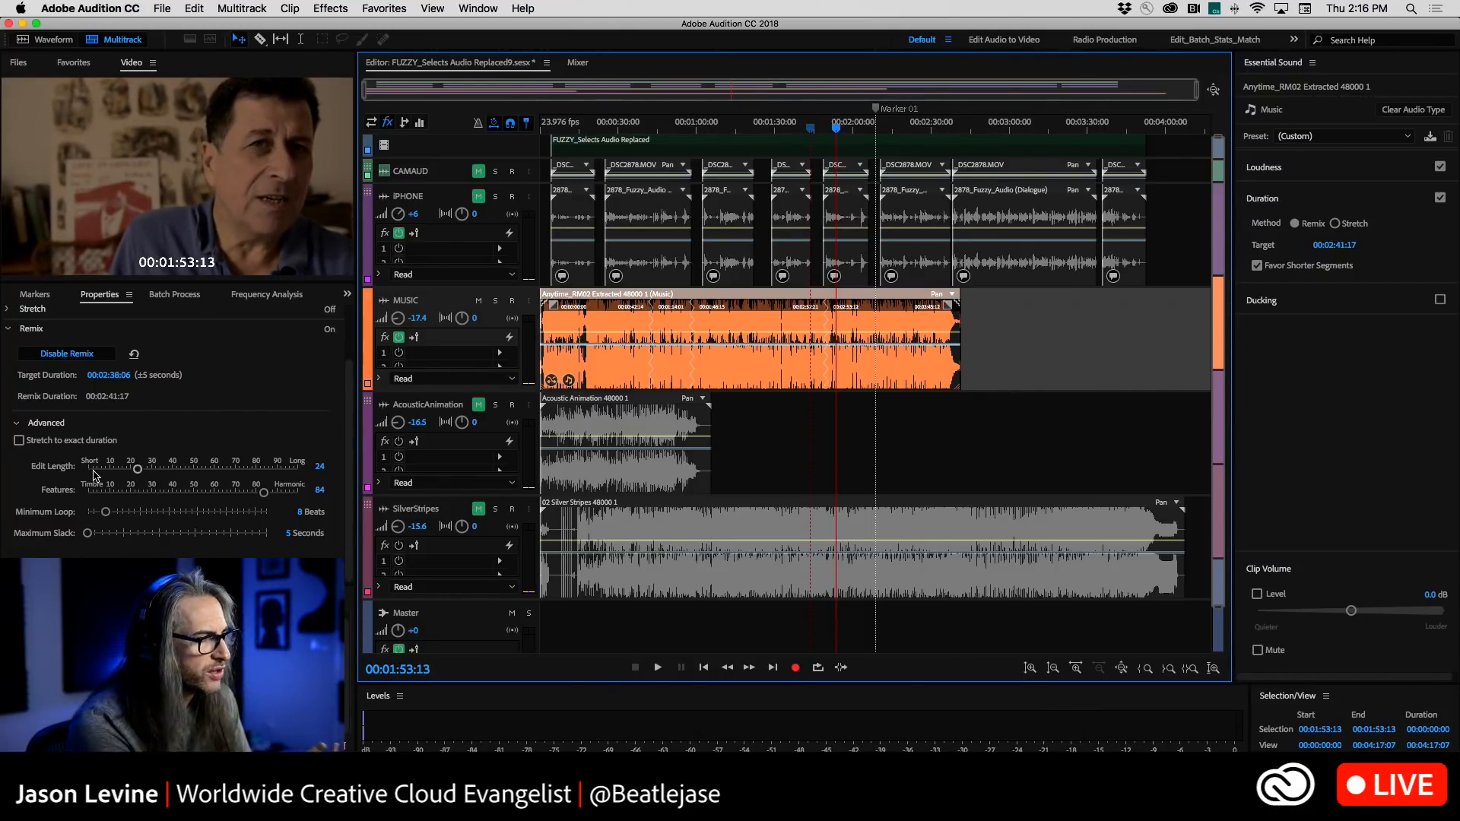
{"action": "left_click_drag", "start_coordinate": [140, 470], "coordinate": [176, 469]}
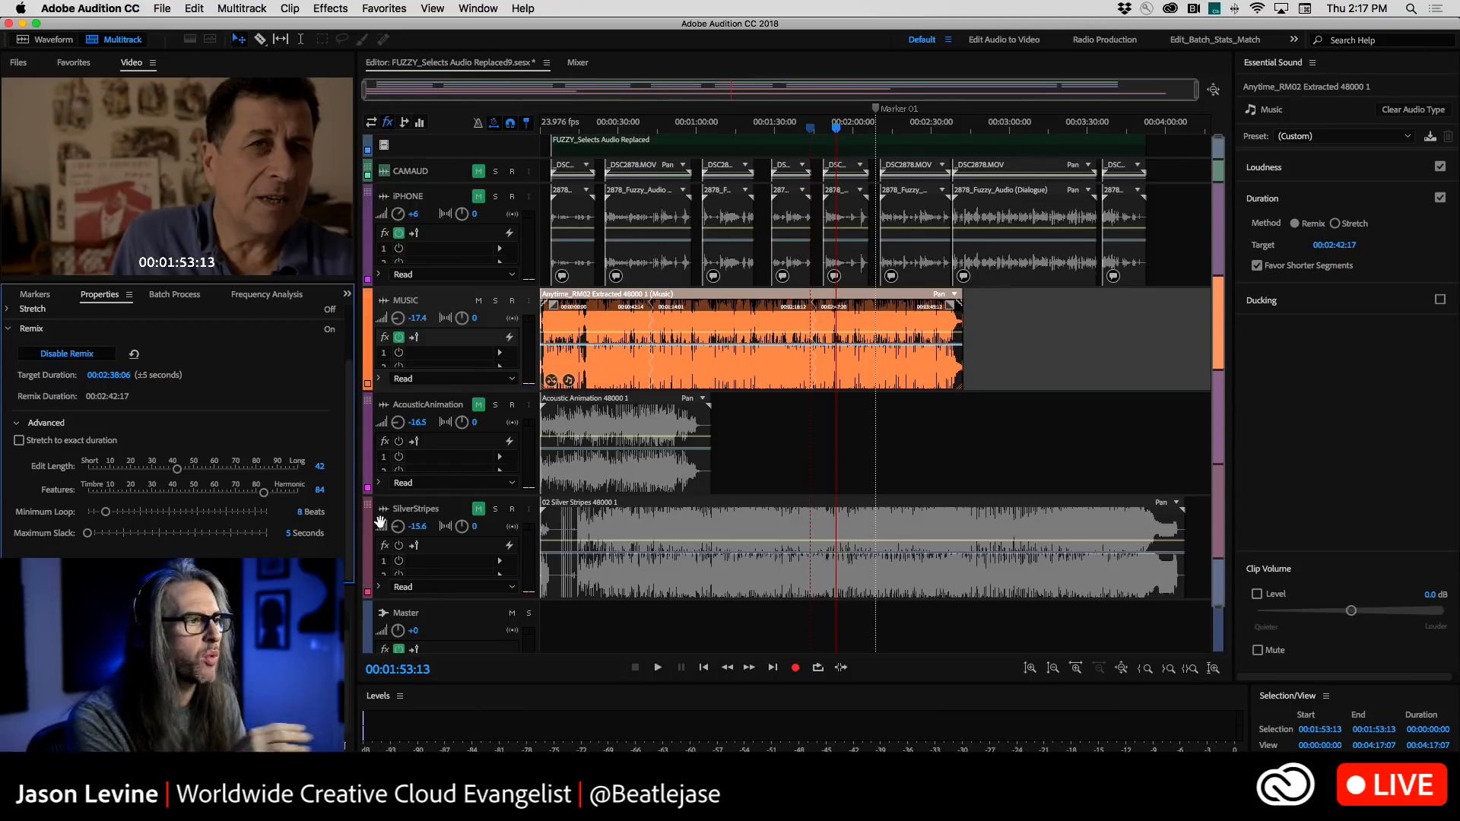
Mute the MUSIC track and unmute the AcousticAnimation track, leaving SilverStripes muted
{"action": "left_click", "coordinate": [479, 300]}
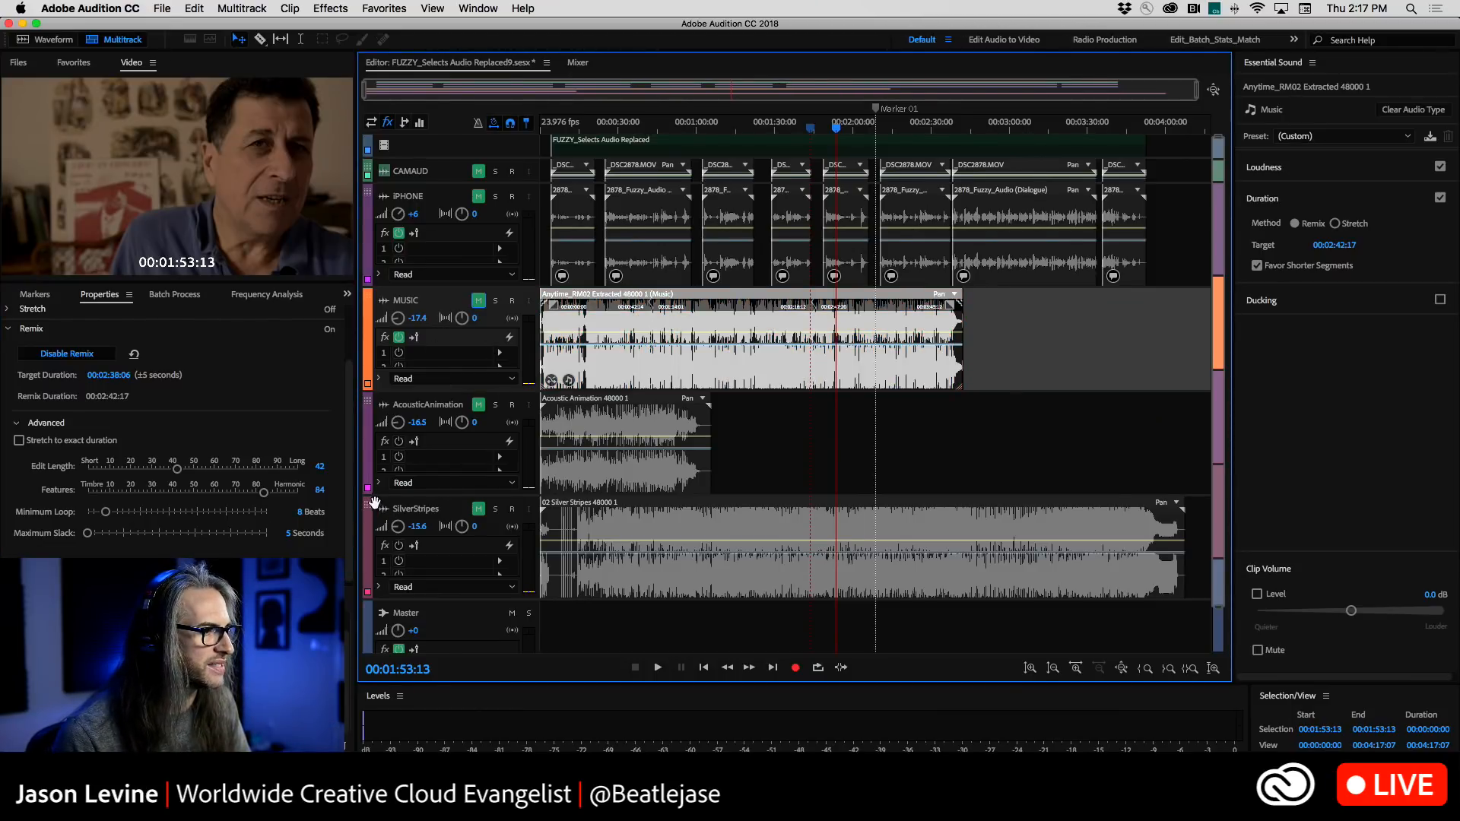
{"action": "left_click", "coordinate": [479, 509]}
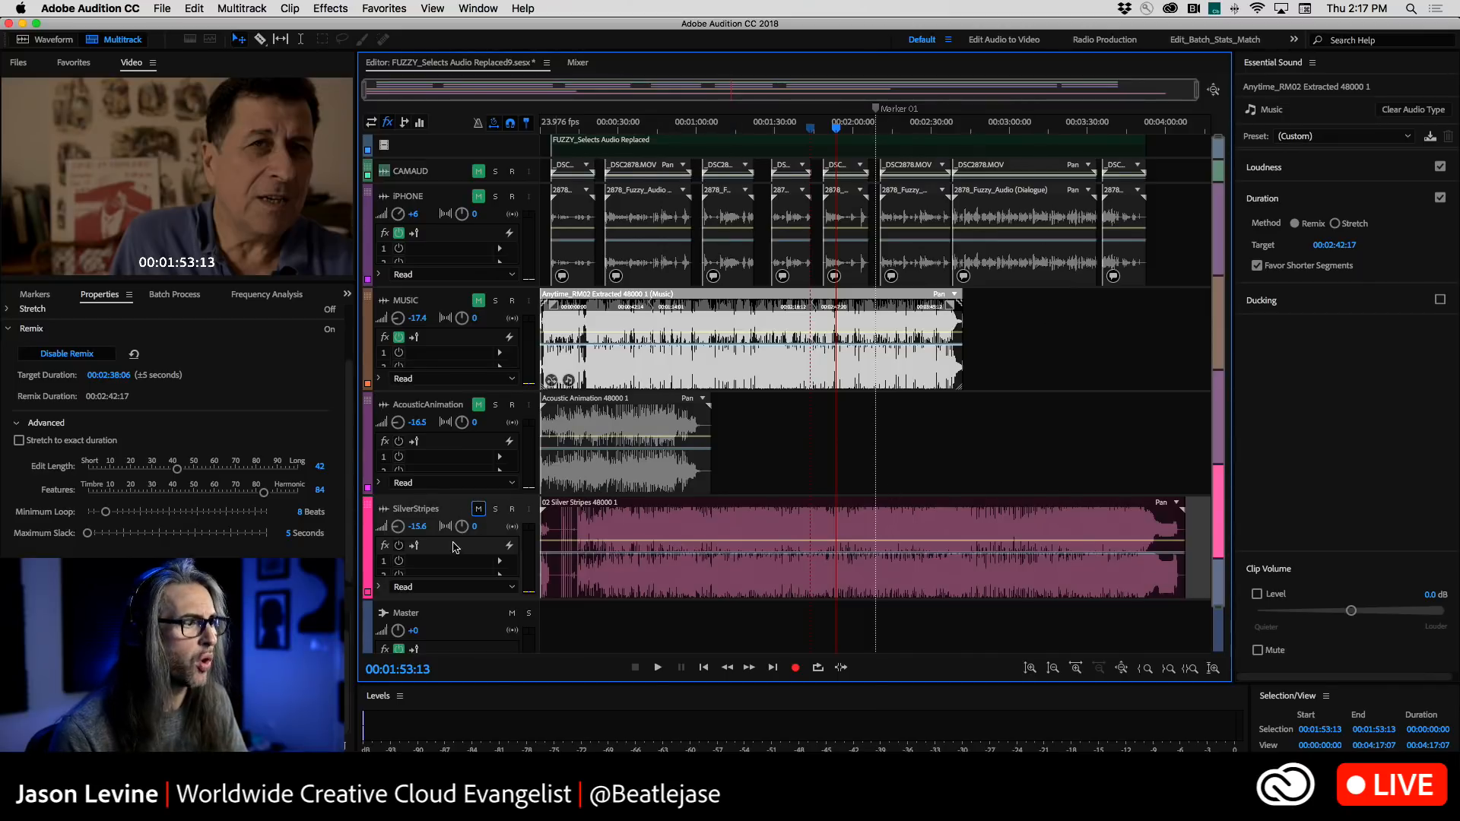
{"action": "left_click", "coordinate": [478, 508]}
{"action": "left_click", "coordinate": [479, 405]}
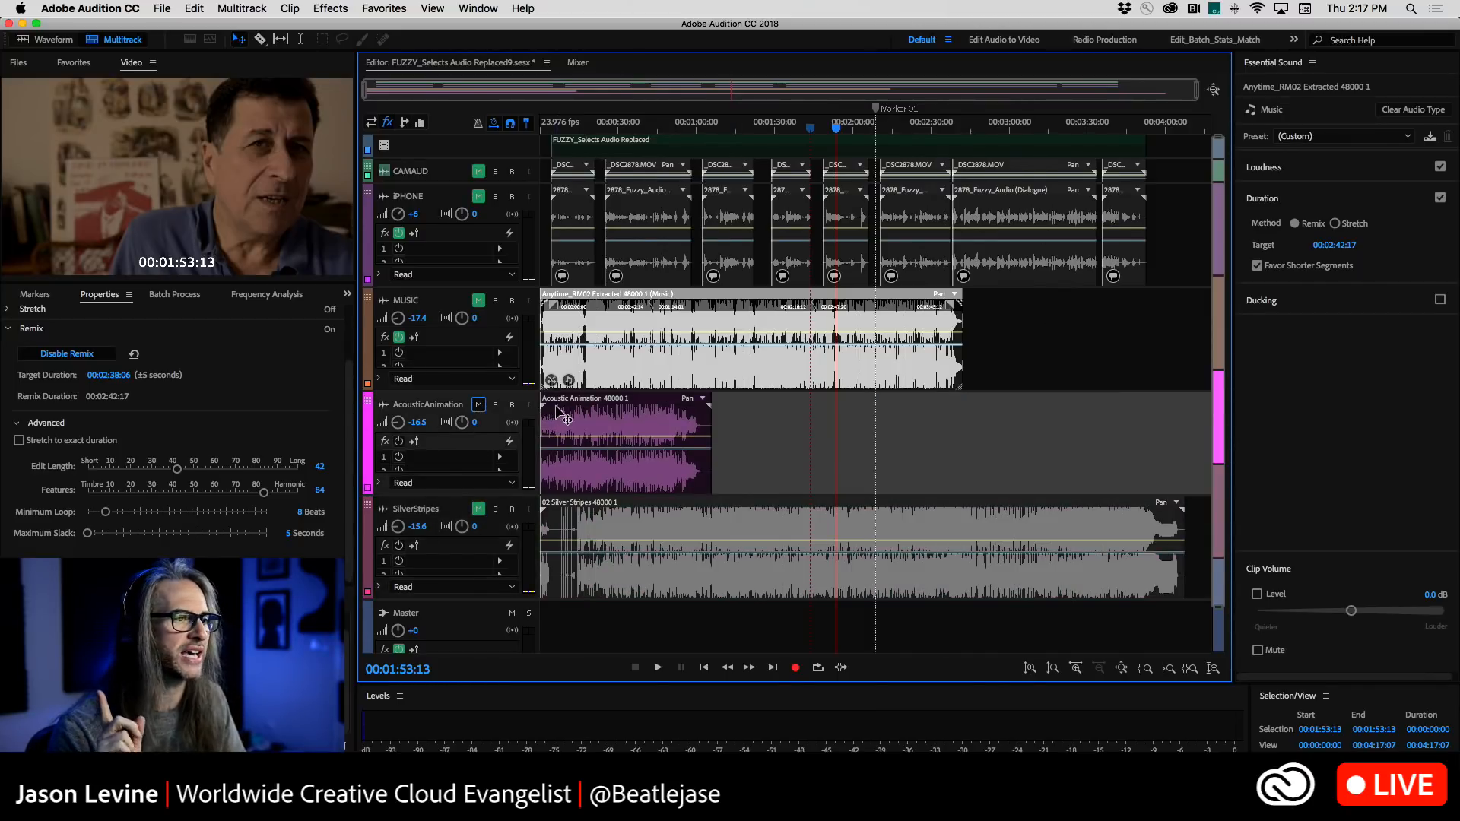
Assign the Music audio type to the Acoustic Animation clip and enable its Duration control with the Remix method
{"action": "left_click", "coordinate": [636, 418]}
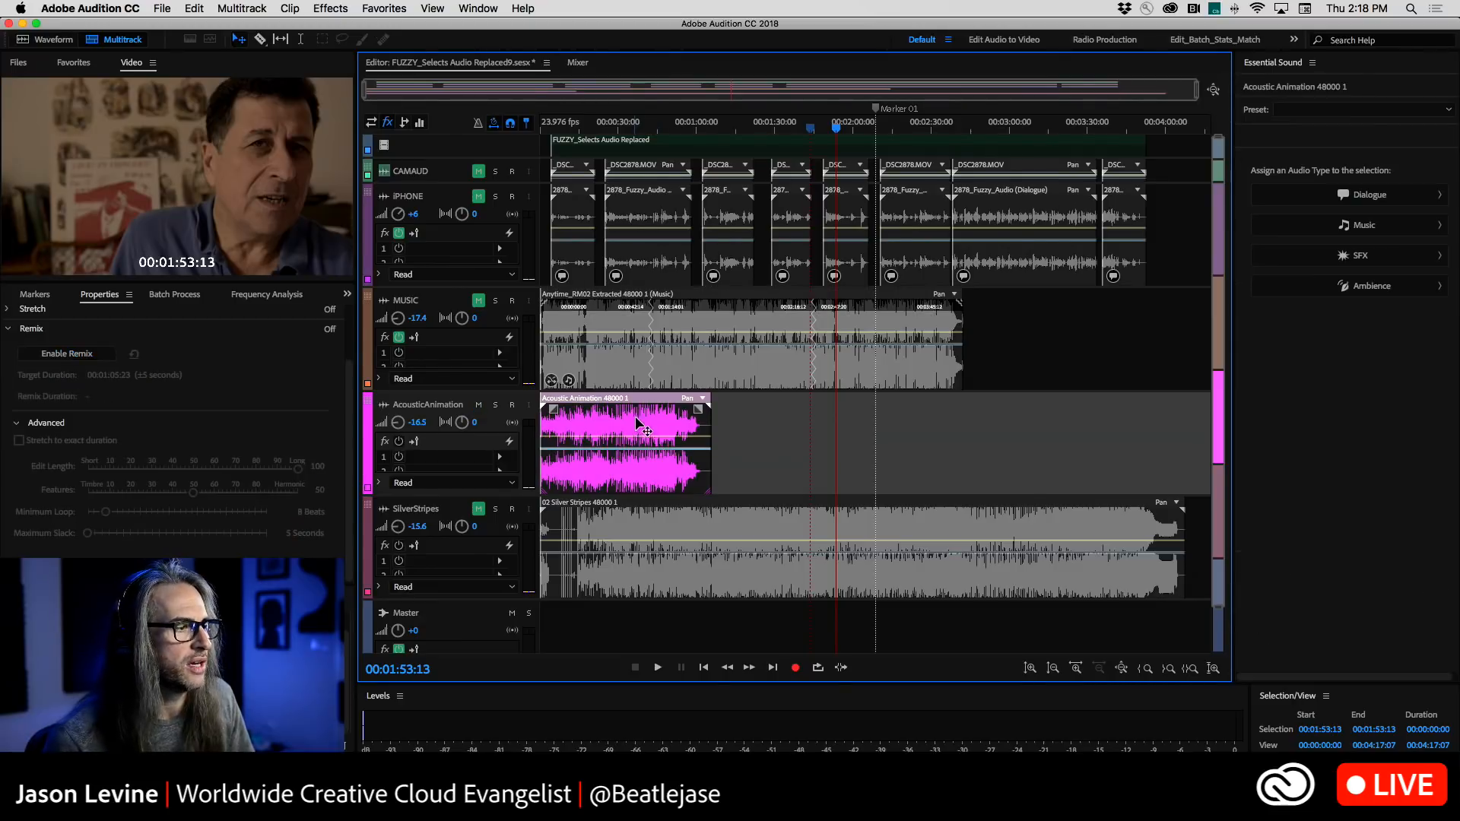
{"action": "left_click", "coordinate": [1360, 237]}
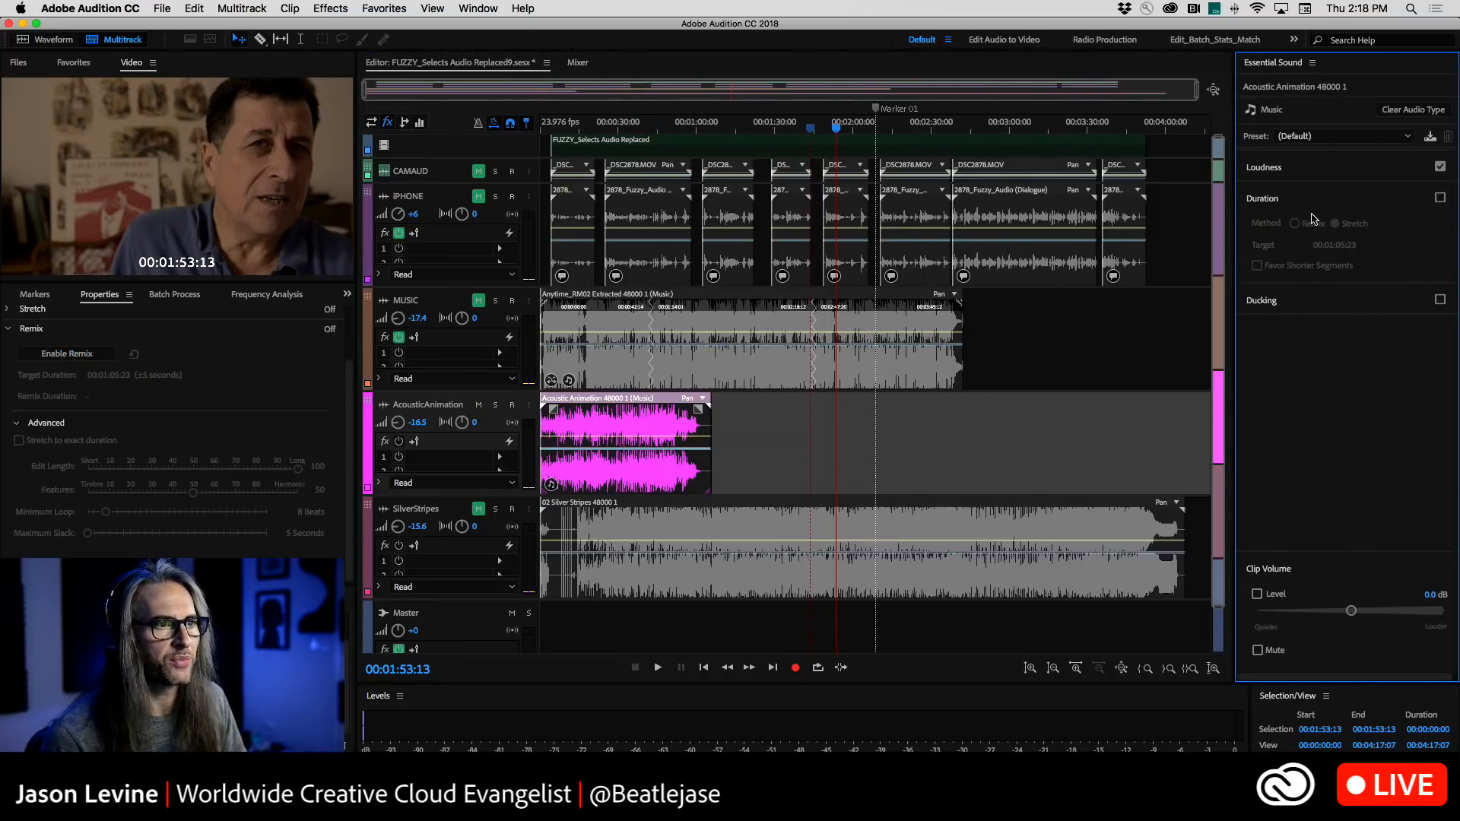
{"action": "left_click", "coordinate": [1440, 199]}
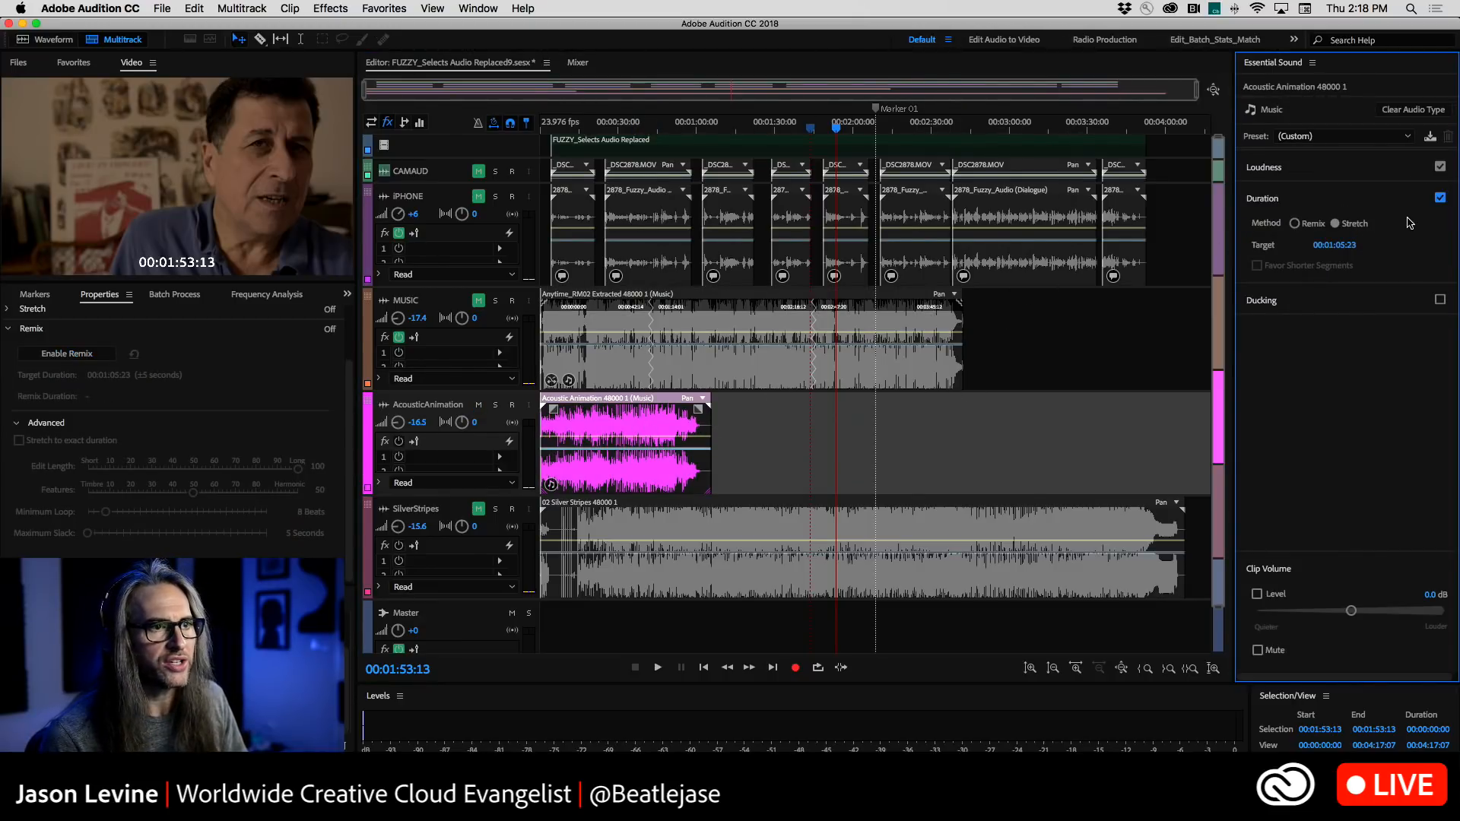
{"action": "left_click", "coordinate": [1295, 224]}
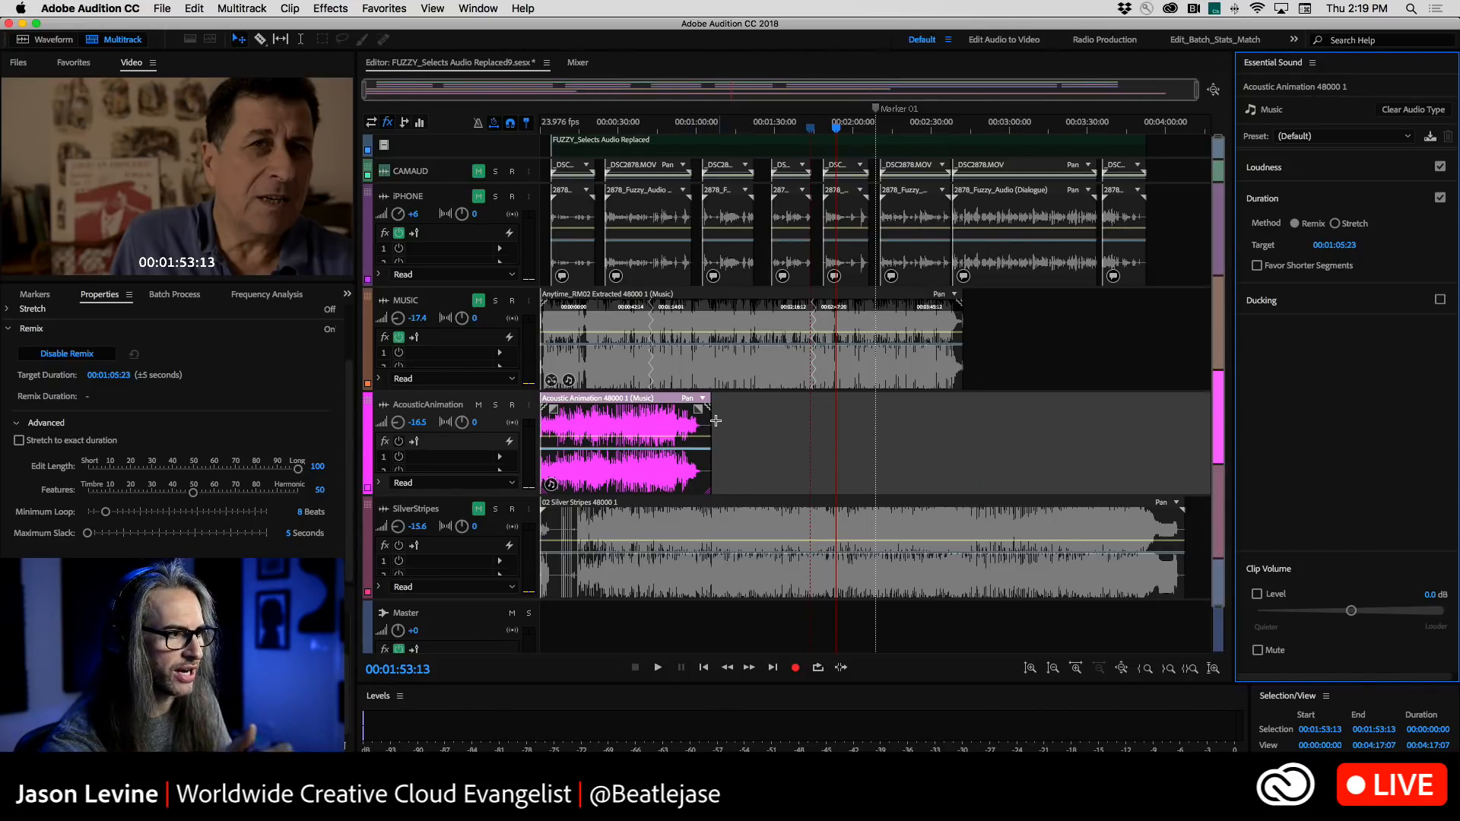
Lengthen the Acoustic Animation clip with Remix to 00:02:21:22 and shorten it to 00:02:17:02
{"action": "left_click_drag", "start_coordinate": [715, 415], "coordinate": [899, 423]}
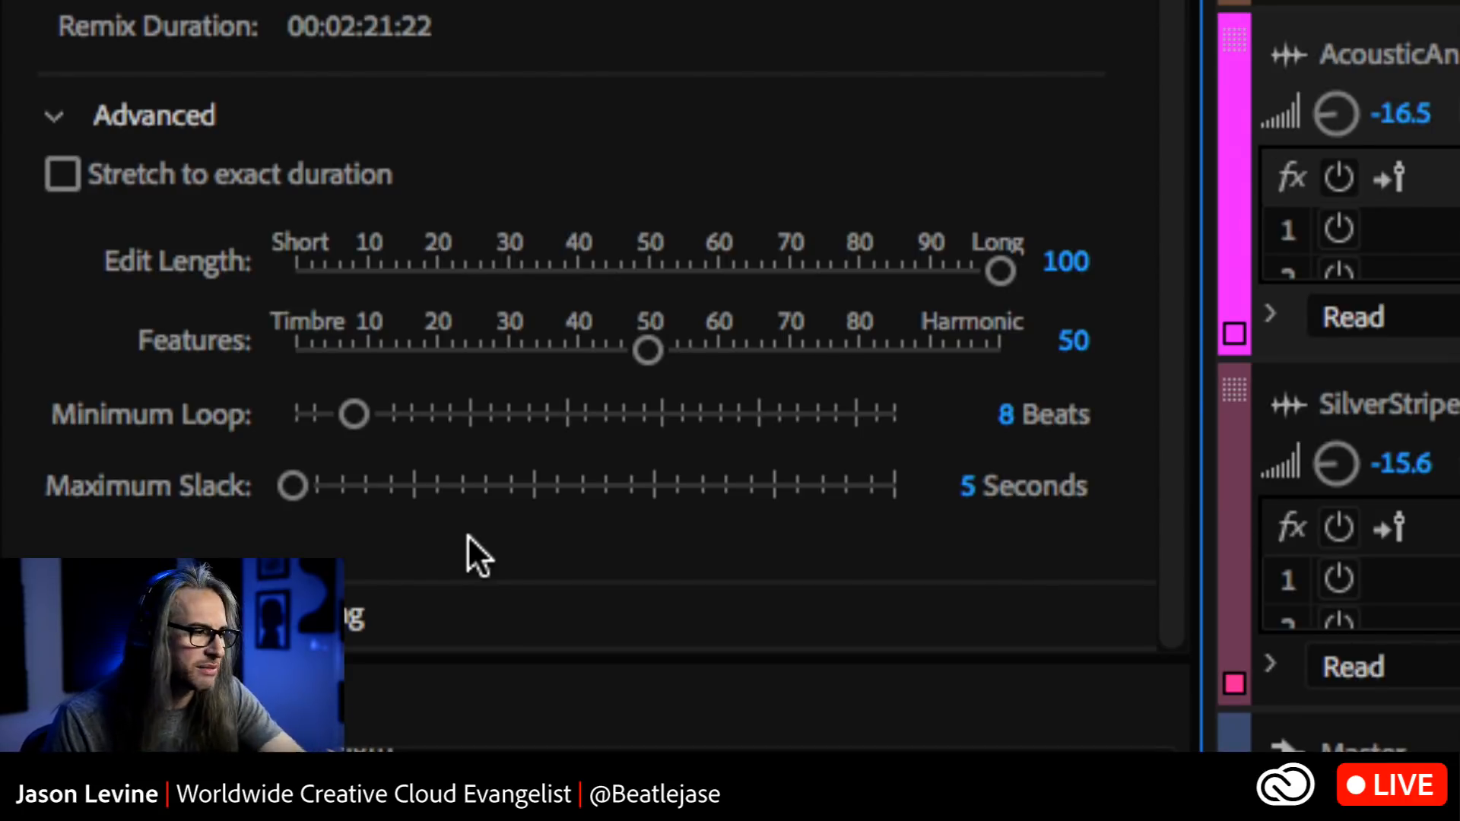
{"action": "left_click", "coordinate": [294, 484]}
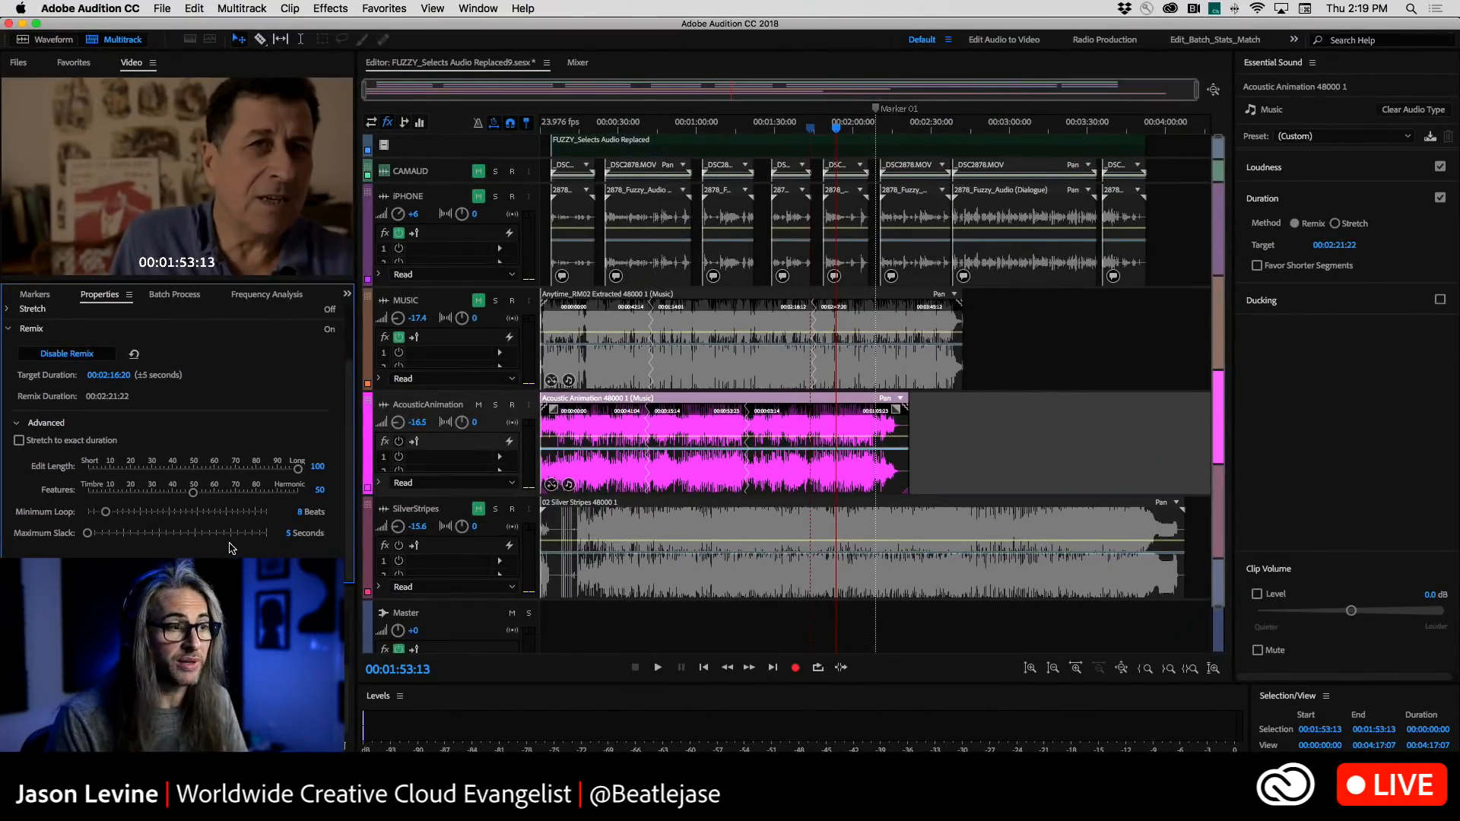
{"action": "left_click_drag", "start_coordinate": [907, 412], "coordinate": [896, 411]}
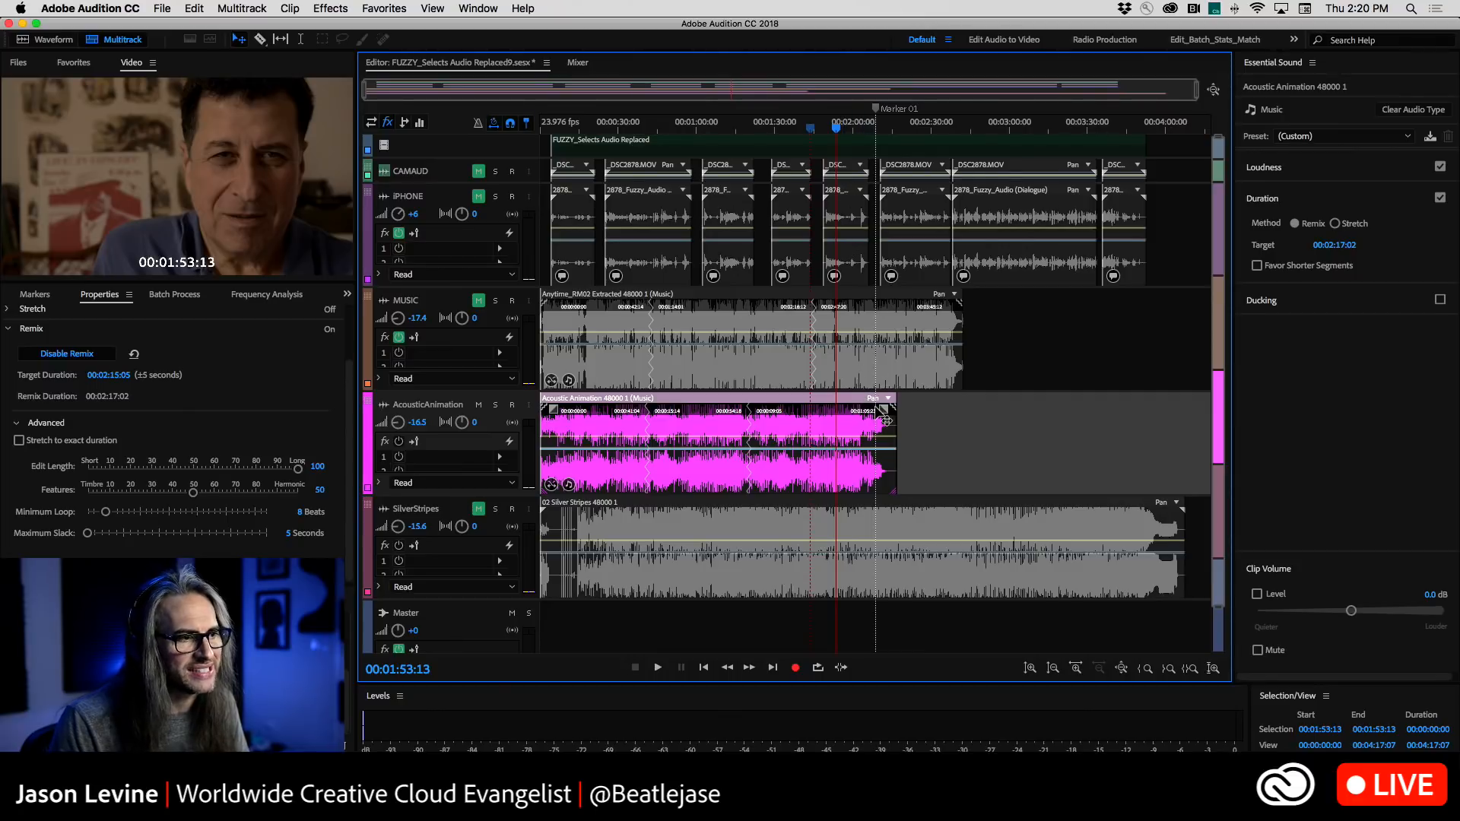
Shorten the Acoustic Animation clip with Remix to 00:02:15:12 and audition its edit points from 00:00:36:03 and 00:01:16:13
{"action": "left_click_drag", "start_coordinate": [895, 411], "coordinate": [892, 412]}
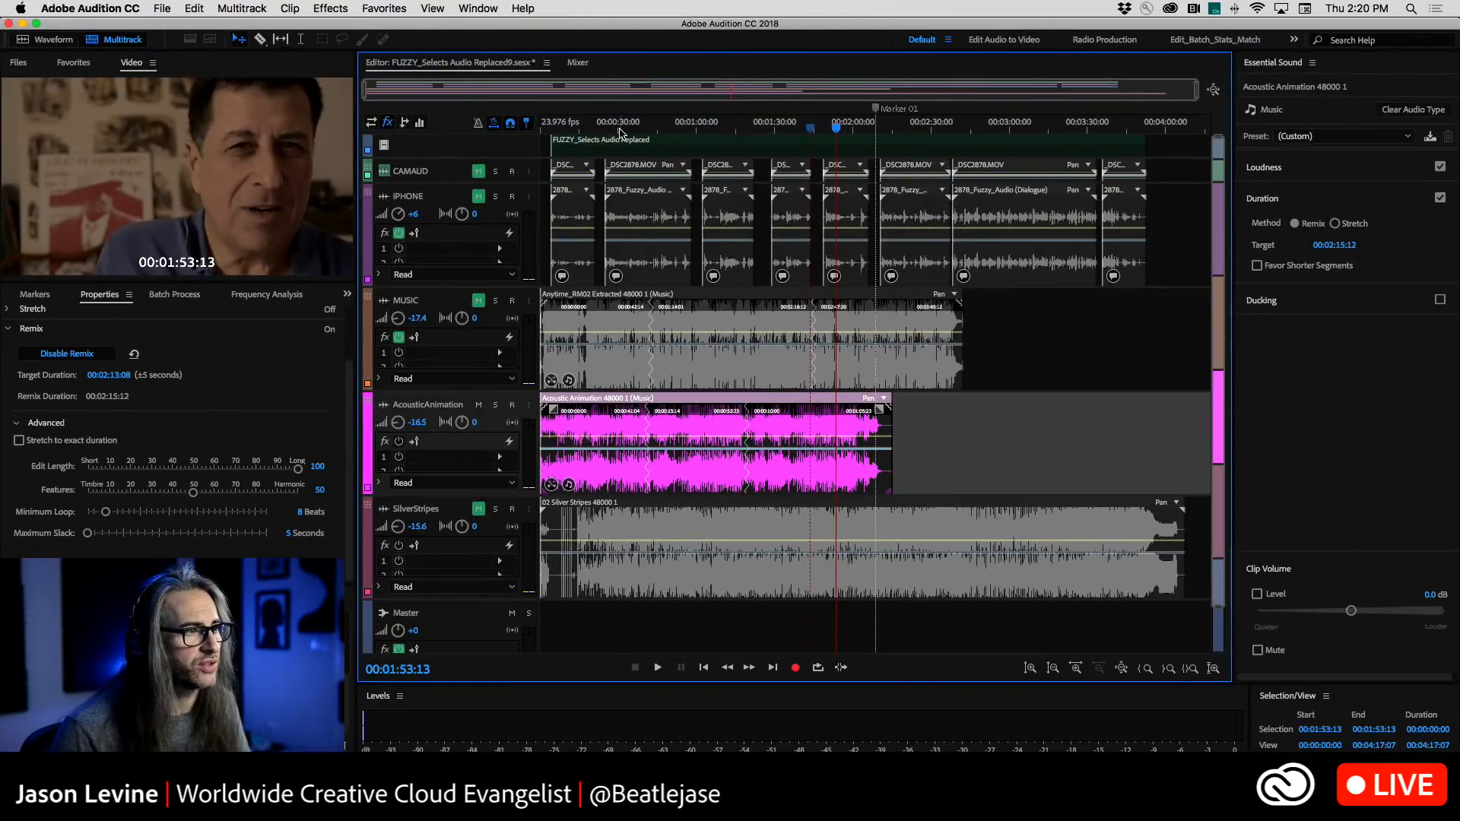
{"action": "left_click", "coordinate": [635, 128]}
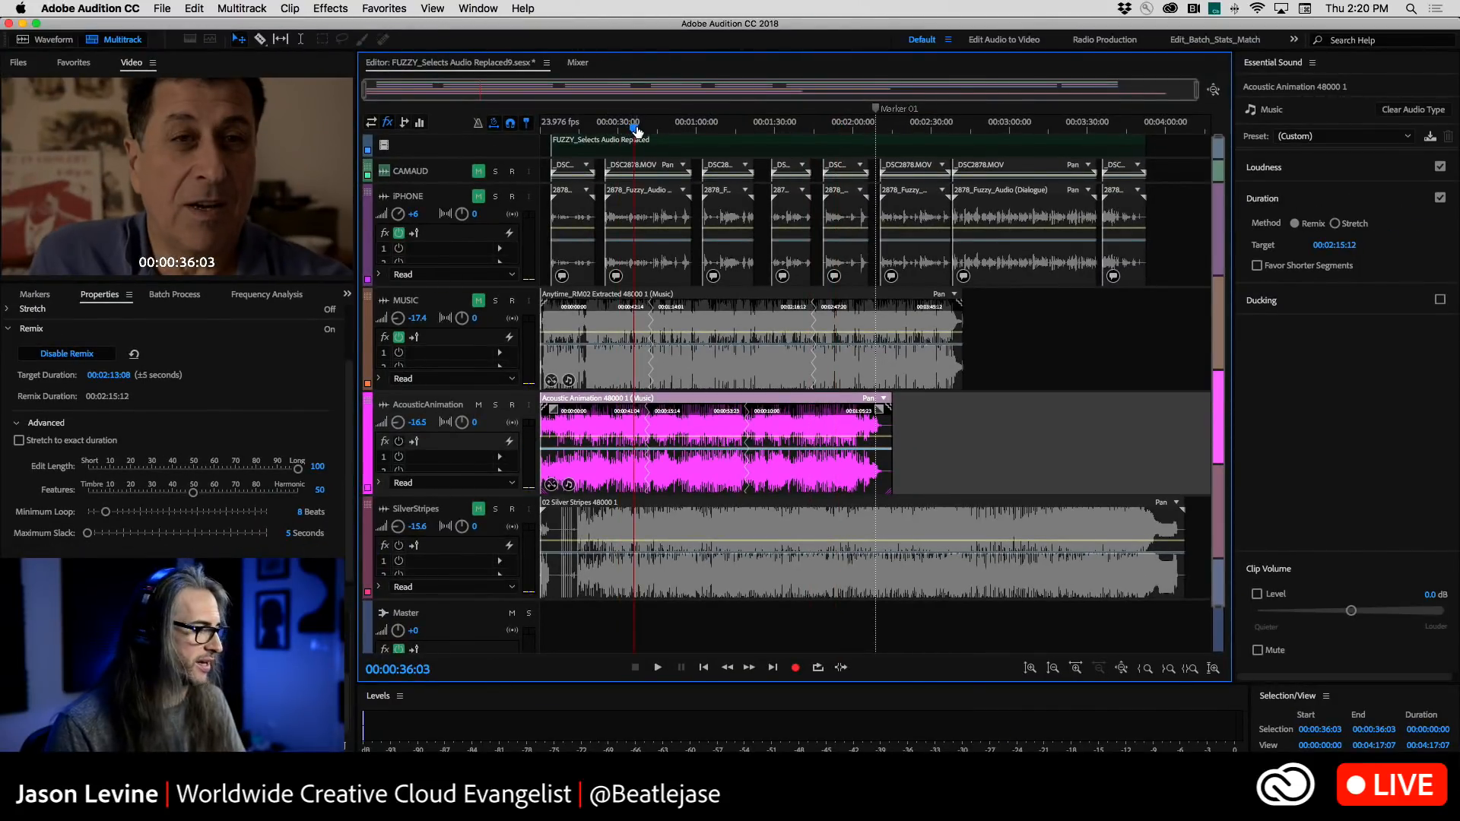
{"action": "key", "text": "space"}
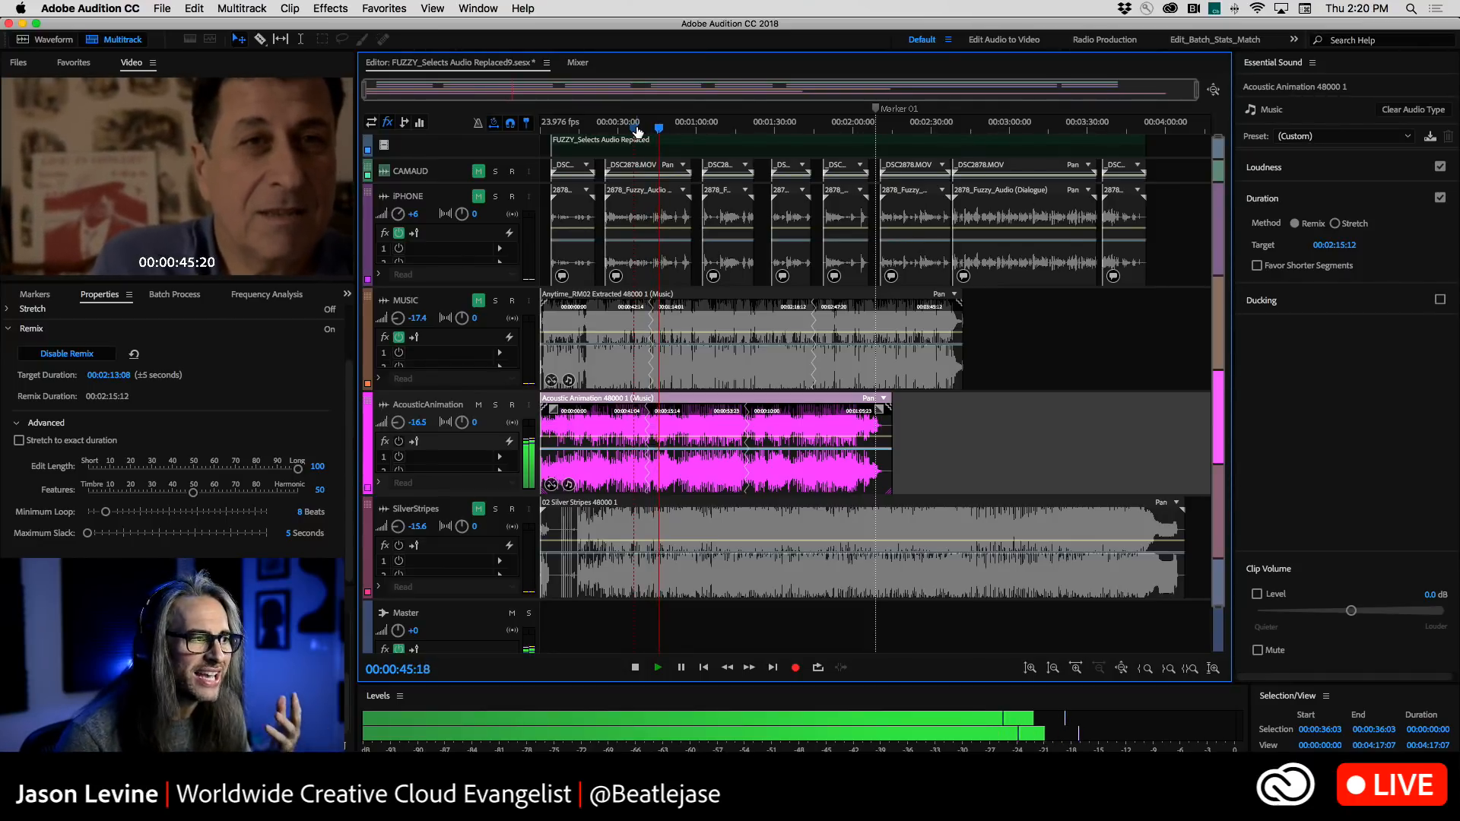
{"action": "key", "text": "space"}
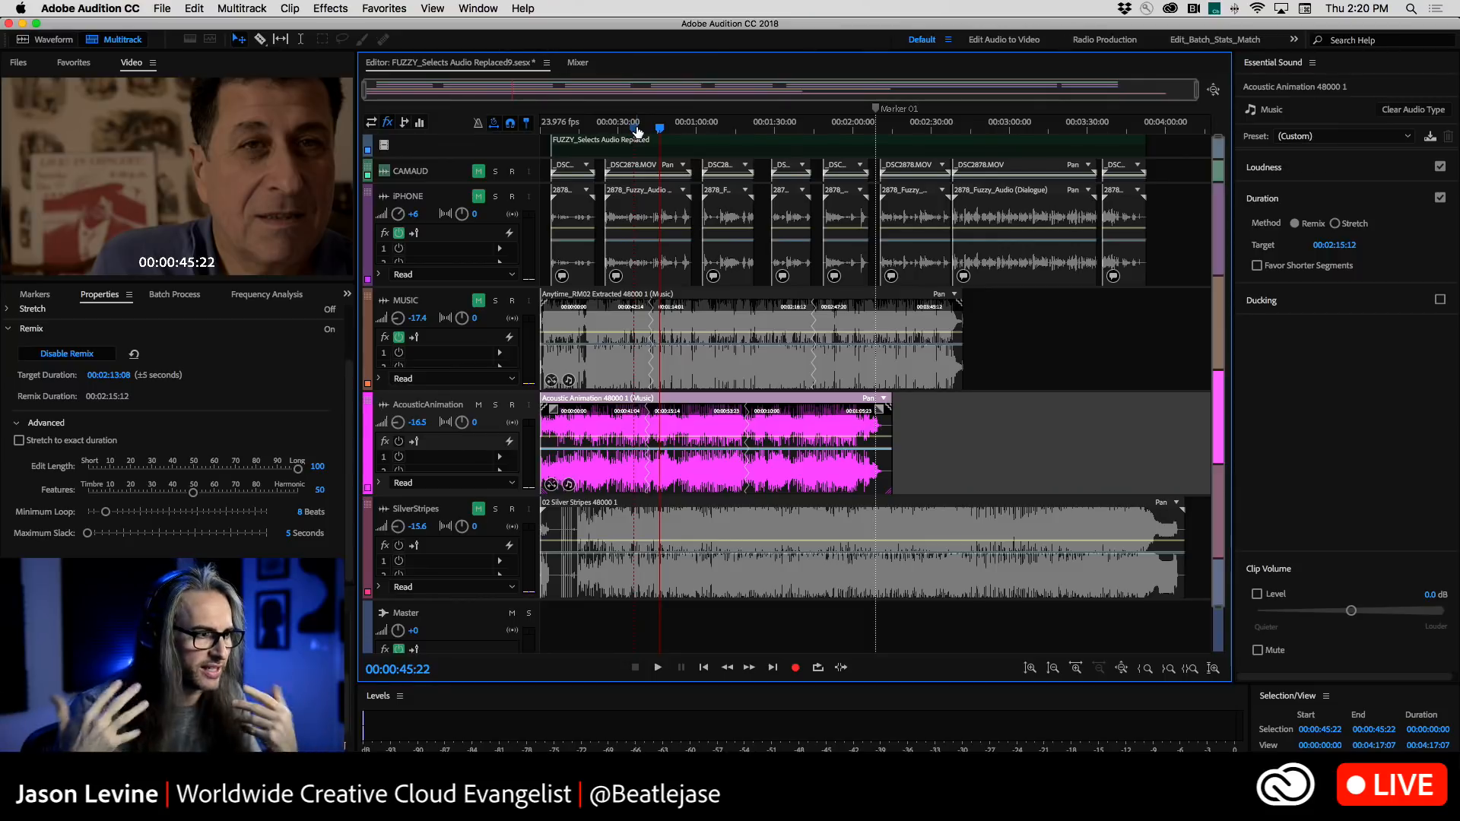
{"action": "left_click", "coordinate": [751, 123]}
{"action": "key", "text": "space"}
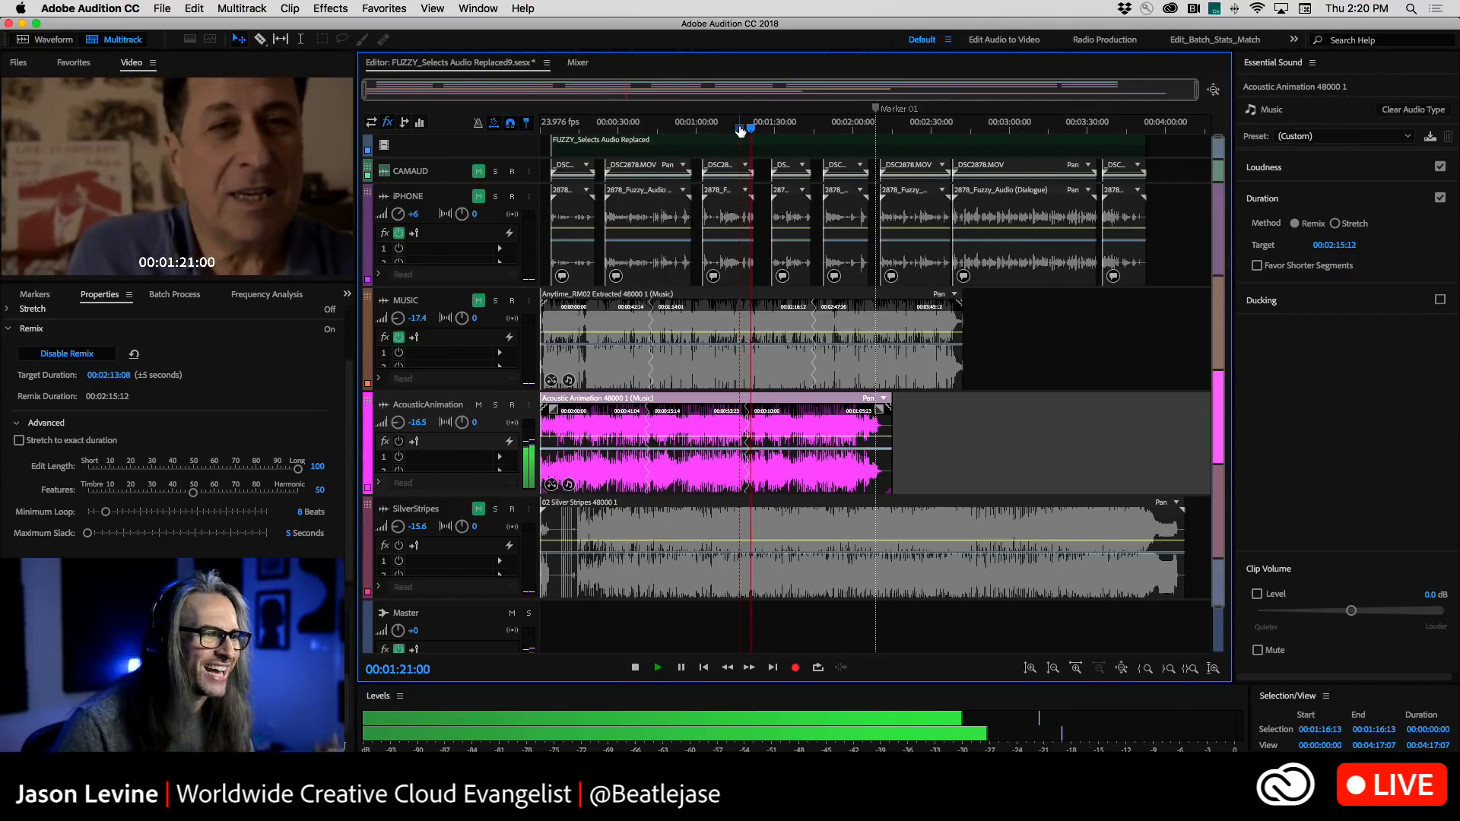
{"action": "key", "text": "space"}
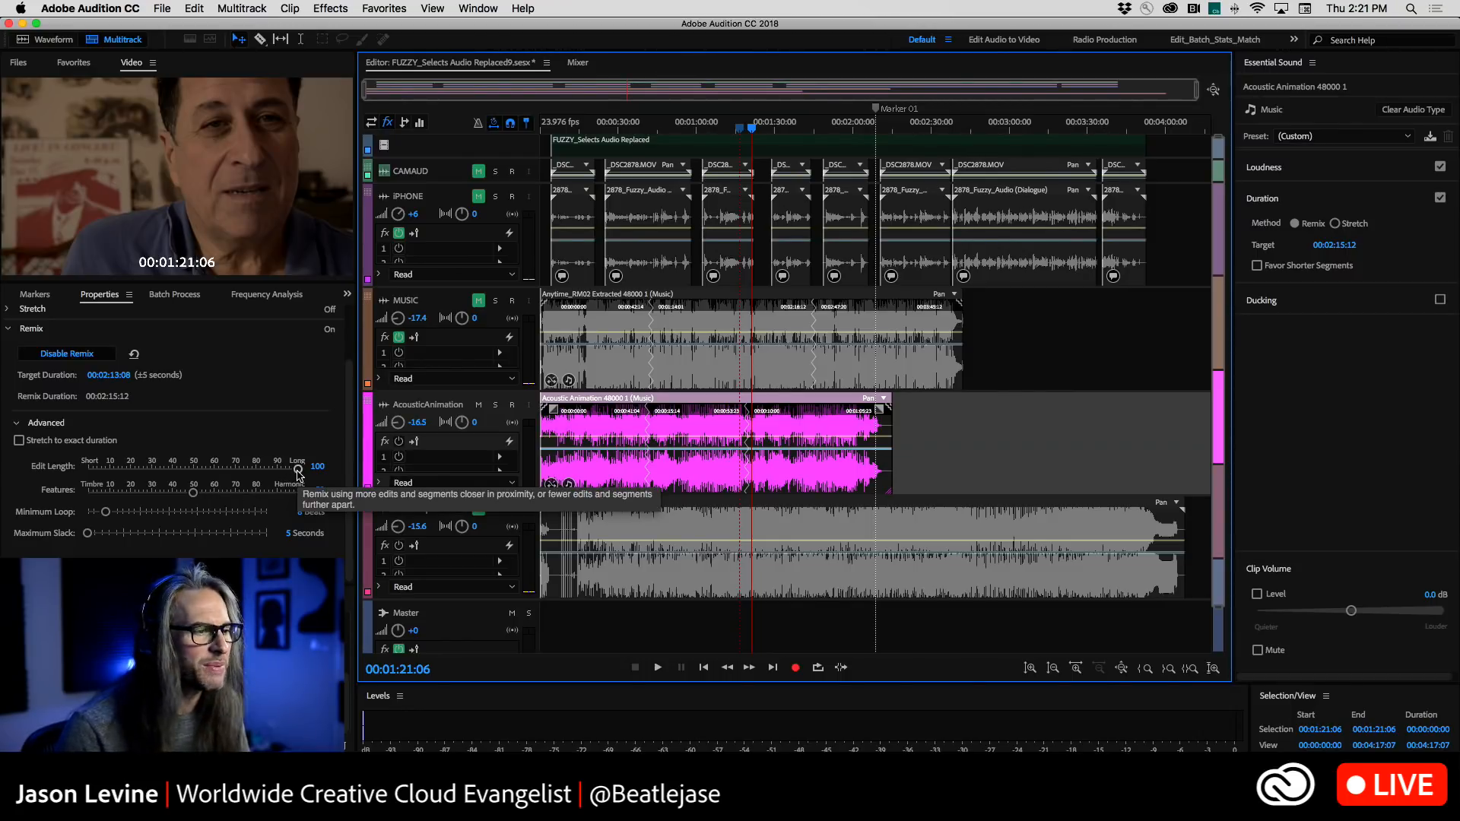
Set the Acoustic Animation clip's Remix Edit Length to 56 and audition its first edit point from 00:00:39:06
{"action": "left_click", "coordinate": [301, 471]}
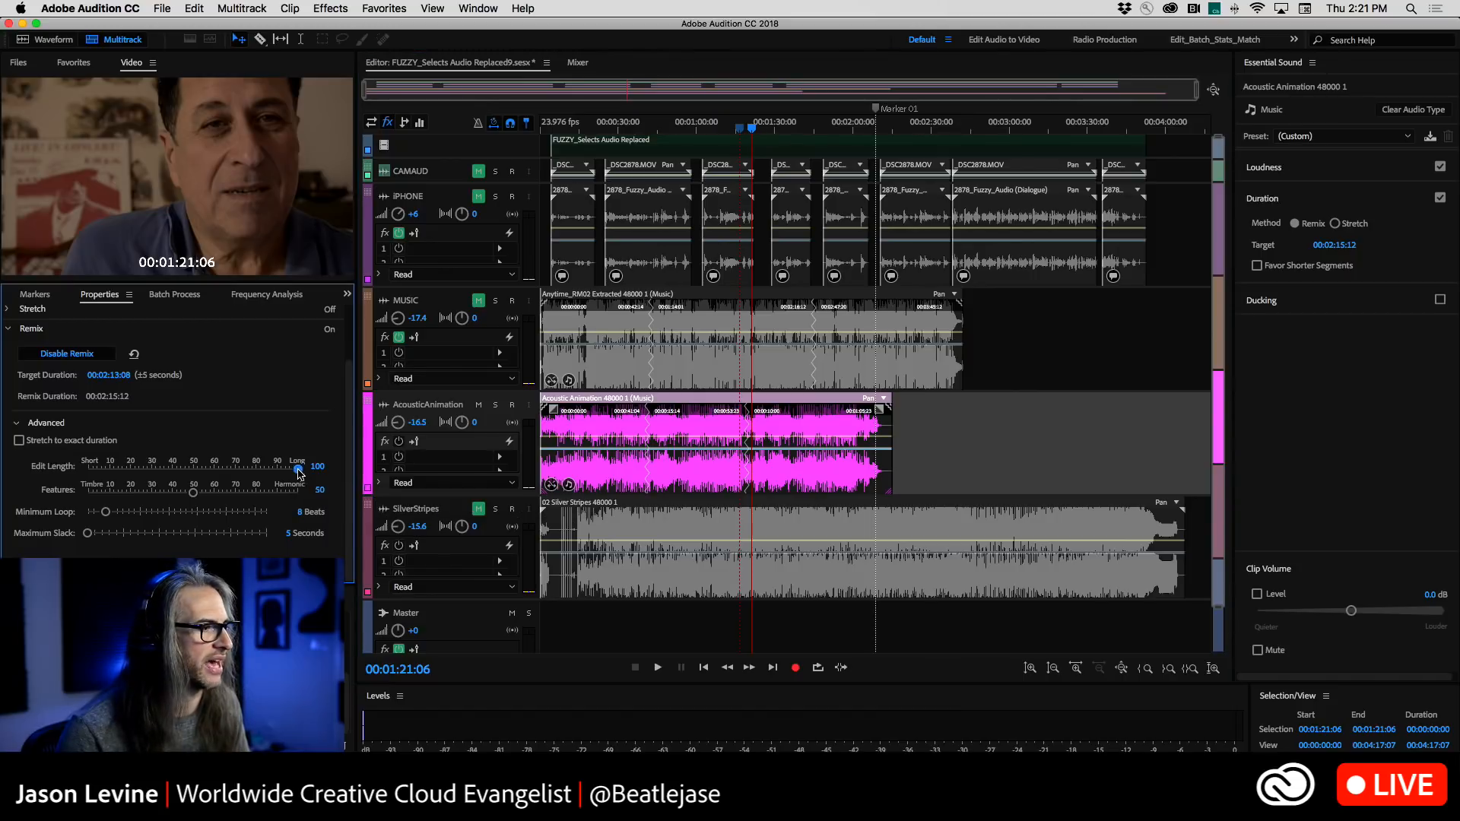
{"action": "left_click_drag", "start_coordinate": [208, 475], "coordinate": [206, 473]}
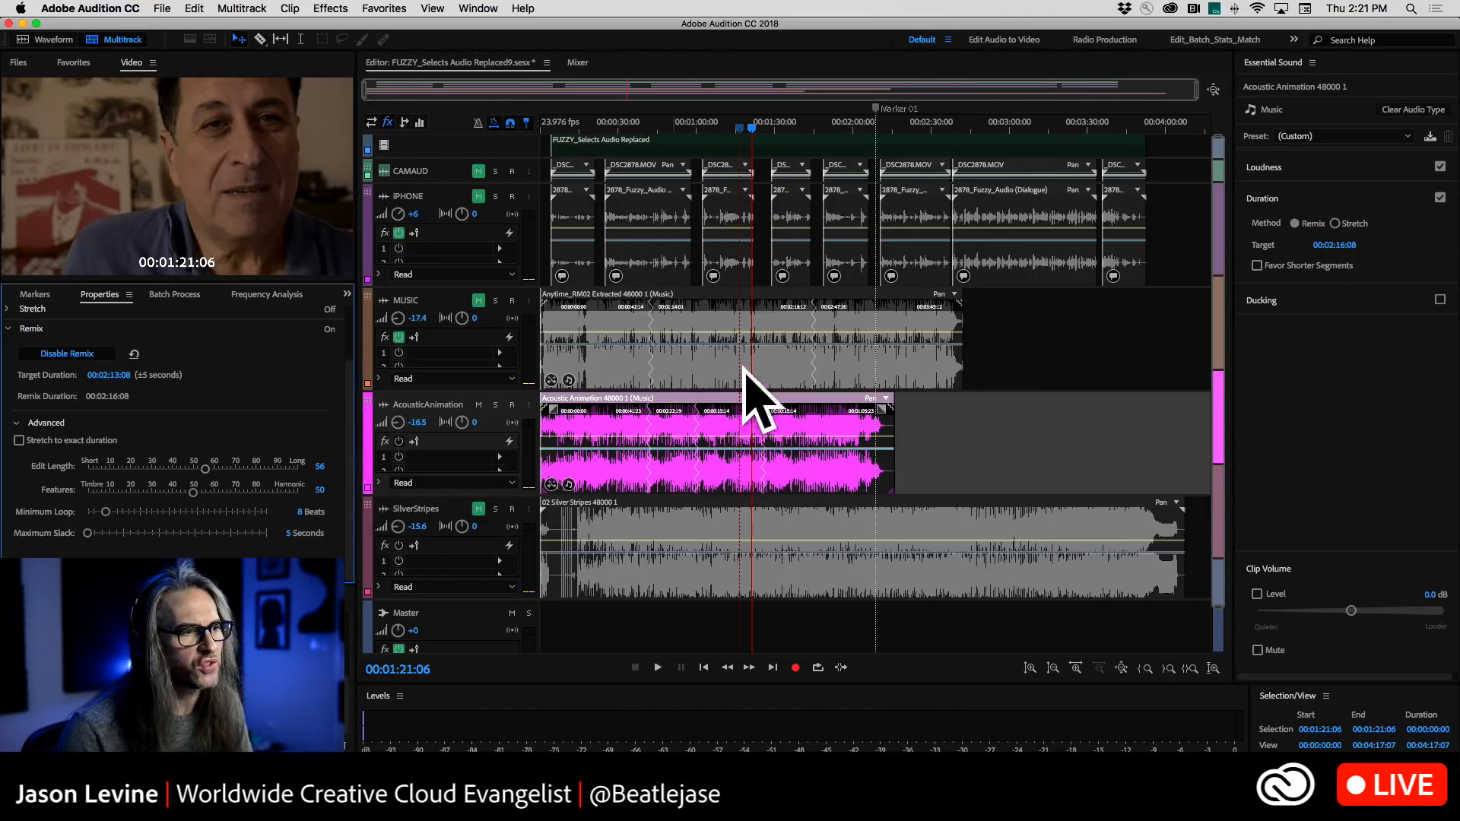
{"action": "left_click", "coordinate": [644, 154]}
{"action": "key", "text": "space"}
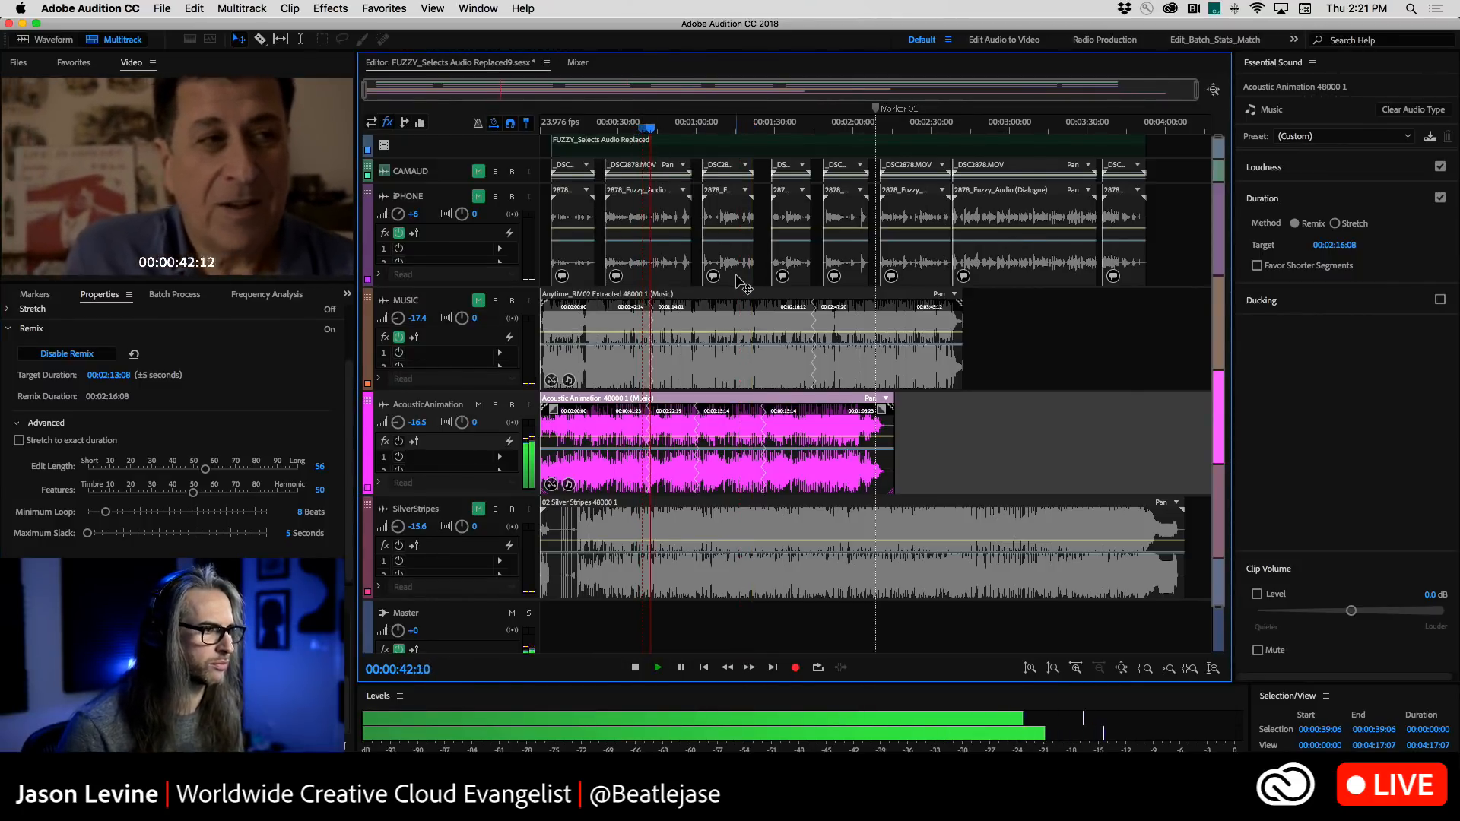
{"action": "key", "text": "space"}
{"action": "left_click", "coordinate": [696, 133]}
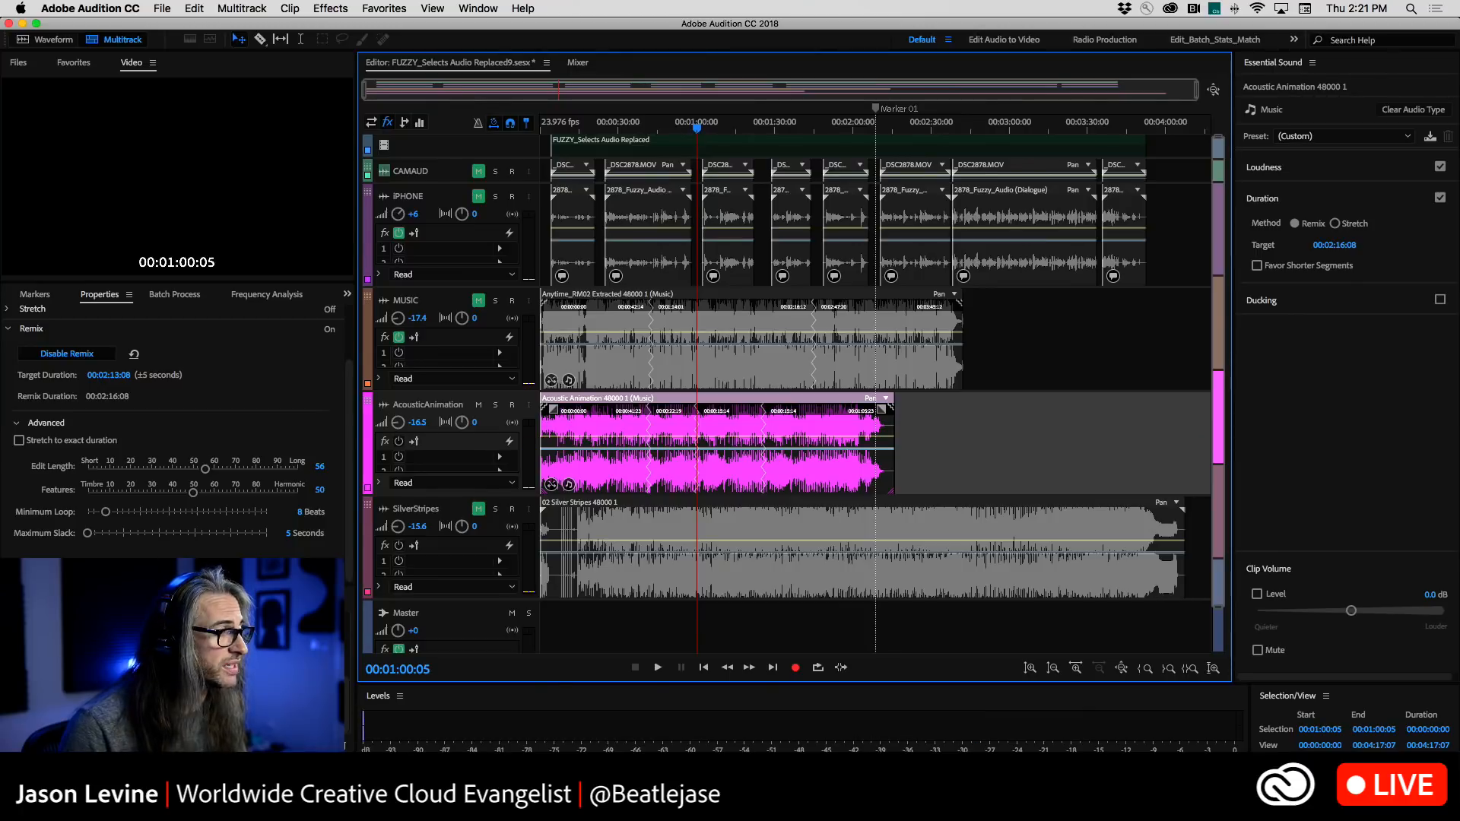
Set the clip's Remix Minimum Loop to 16 beats and audition its second edit point from 00:00:56:19
{"action": "left_click_drag", "start_coordinate": [106, 514], "coordinate": [109, 515]}
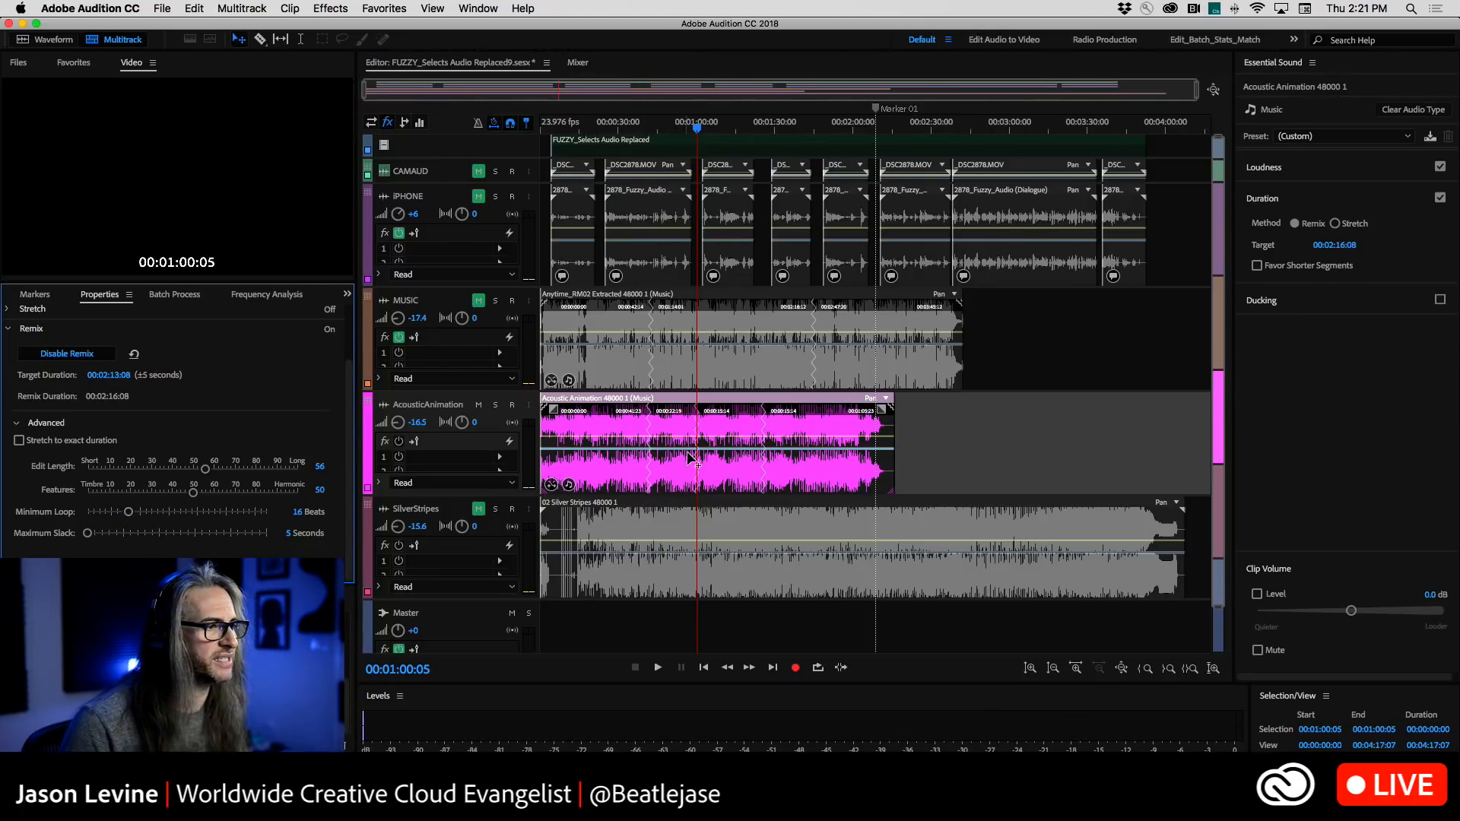
{"action": "left_click", "coordinate": [689, 131]}
{"action": "key", "text": "space"}
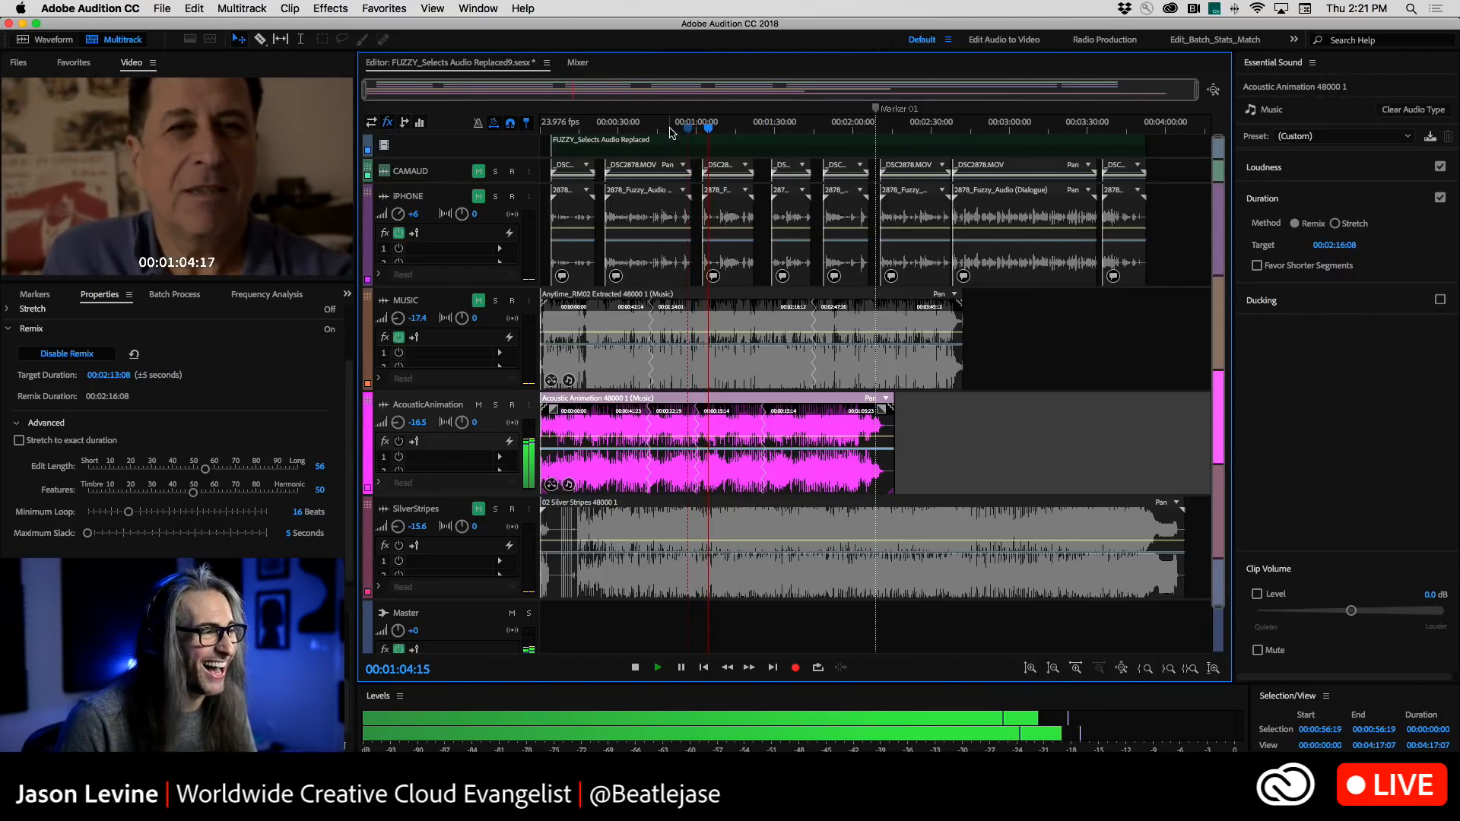
{"action": "key", "text": "space"}
Audition the Acoustic Animation clip's third edit point from 00:01:24:11 and again from 00:01:23:12
{"action": "left_click", "coordinate": [685, 131]}
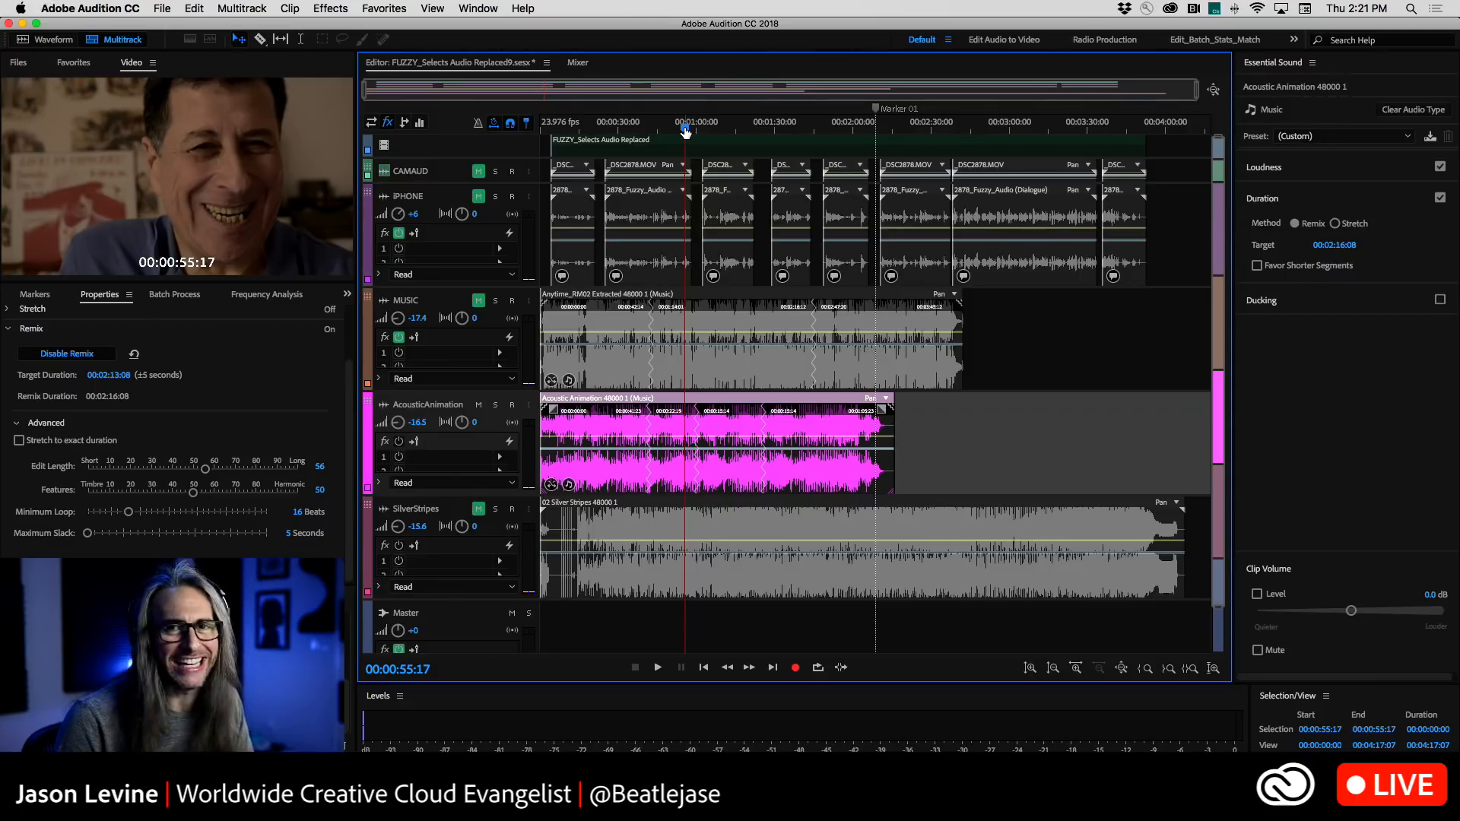
{"action": "left_click", "coordinate": [758, 131]}
{"action": "key", "text": "space"}
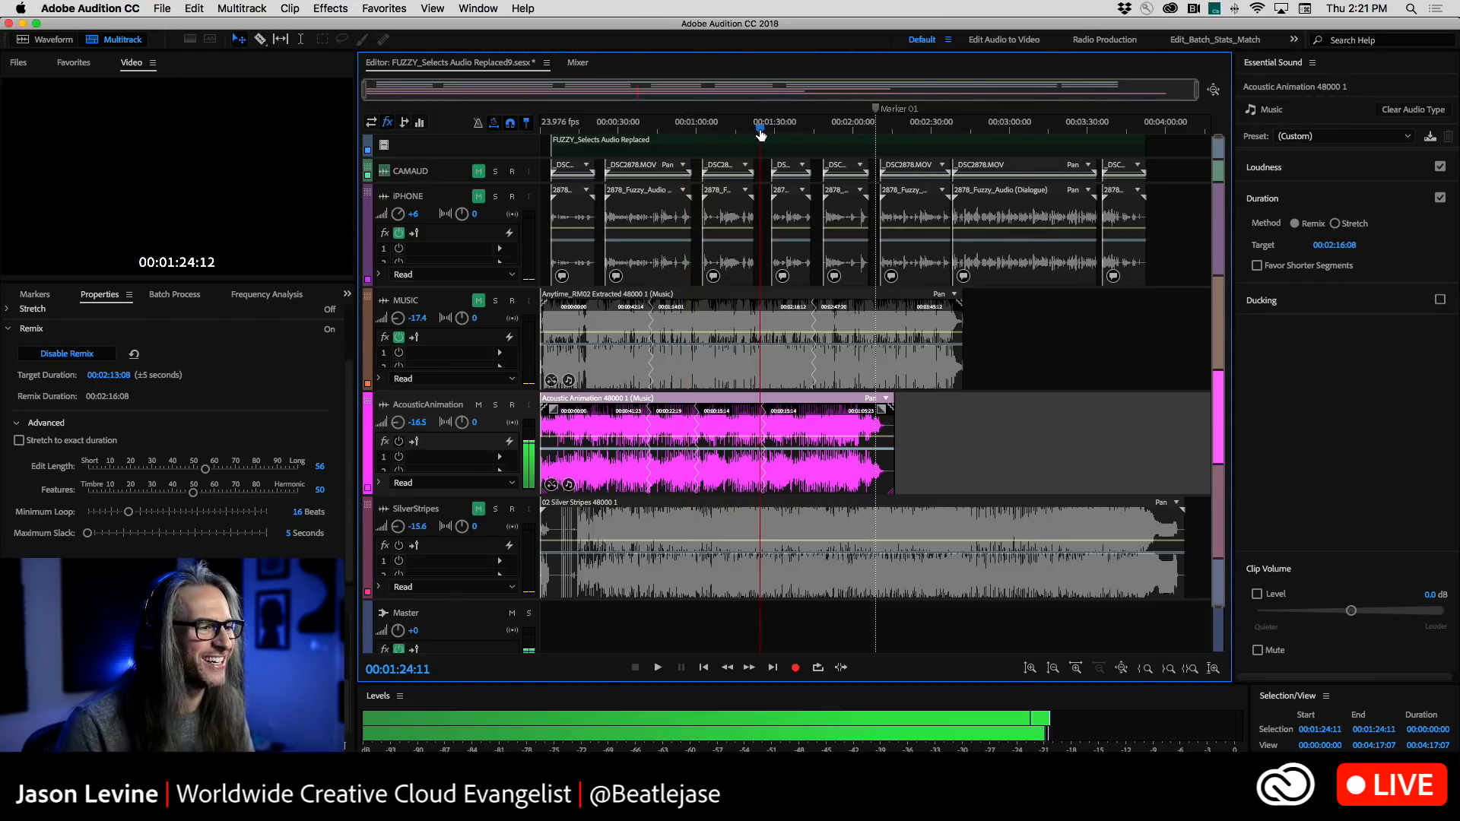
{"action": "key", "text": "space"}
{"action": "key", "text": "space"}
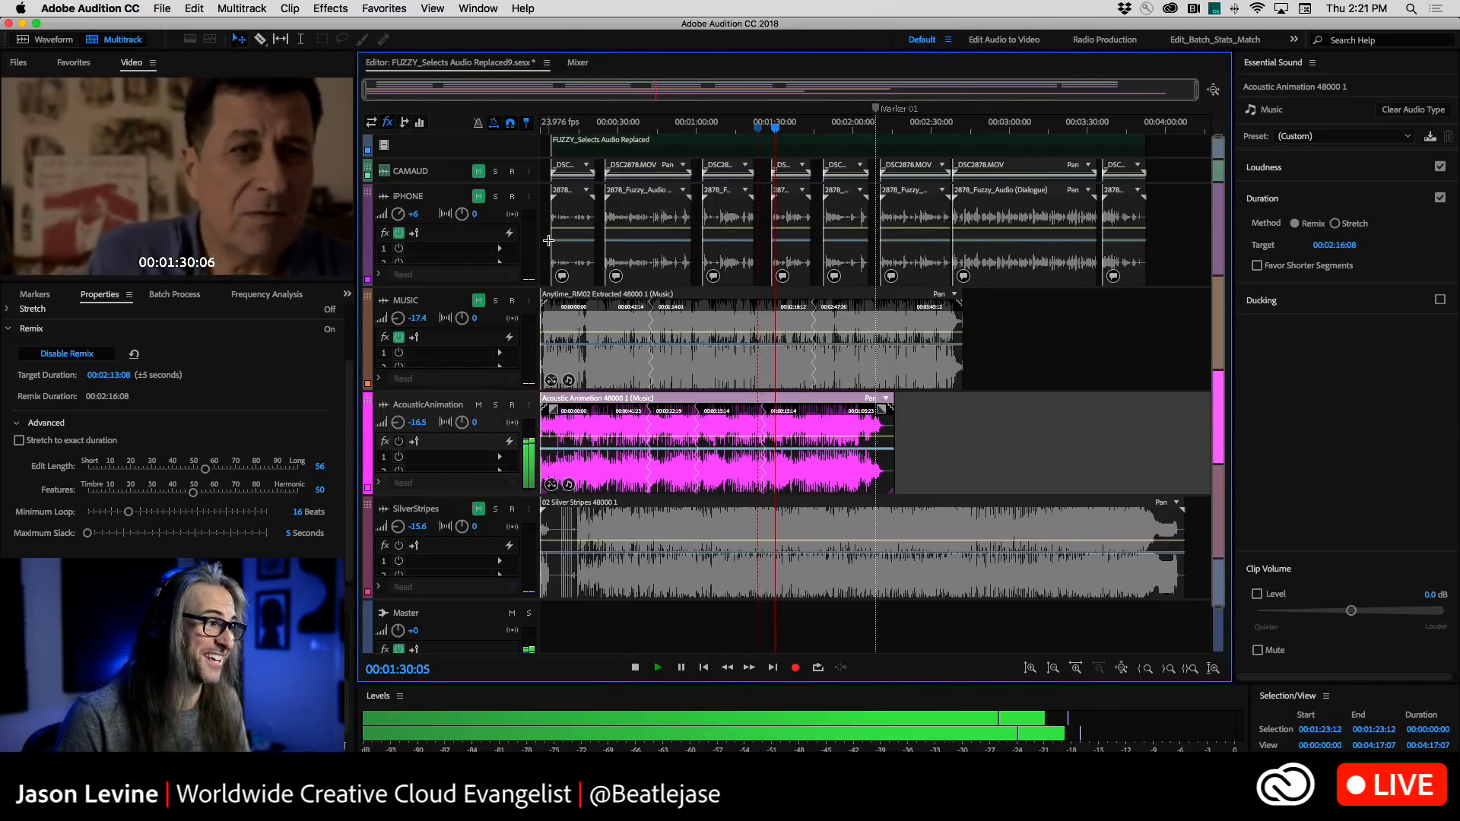
{"action": "key", "text": "space"}
Set the clip's Remix Features to 5 and audition its last edit point from 00:01:37:03 and 00:01:37:09
{"action": "left_click_drag", "start_coordinate": [193, 493], "coordinate": [101, 492]}
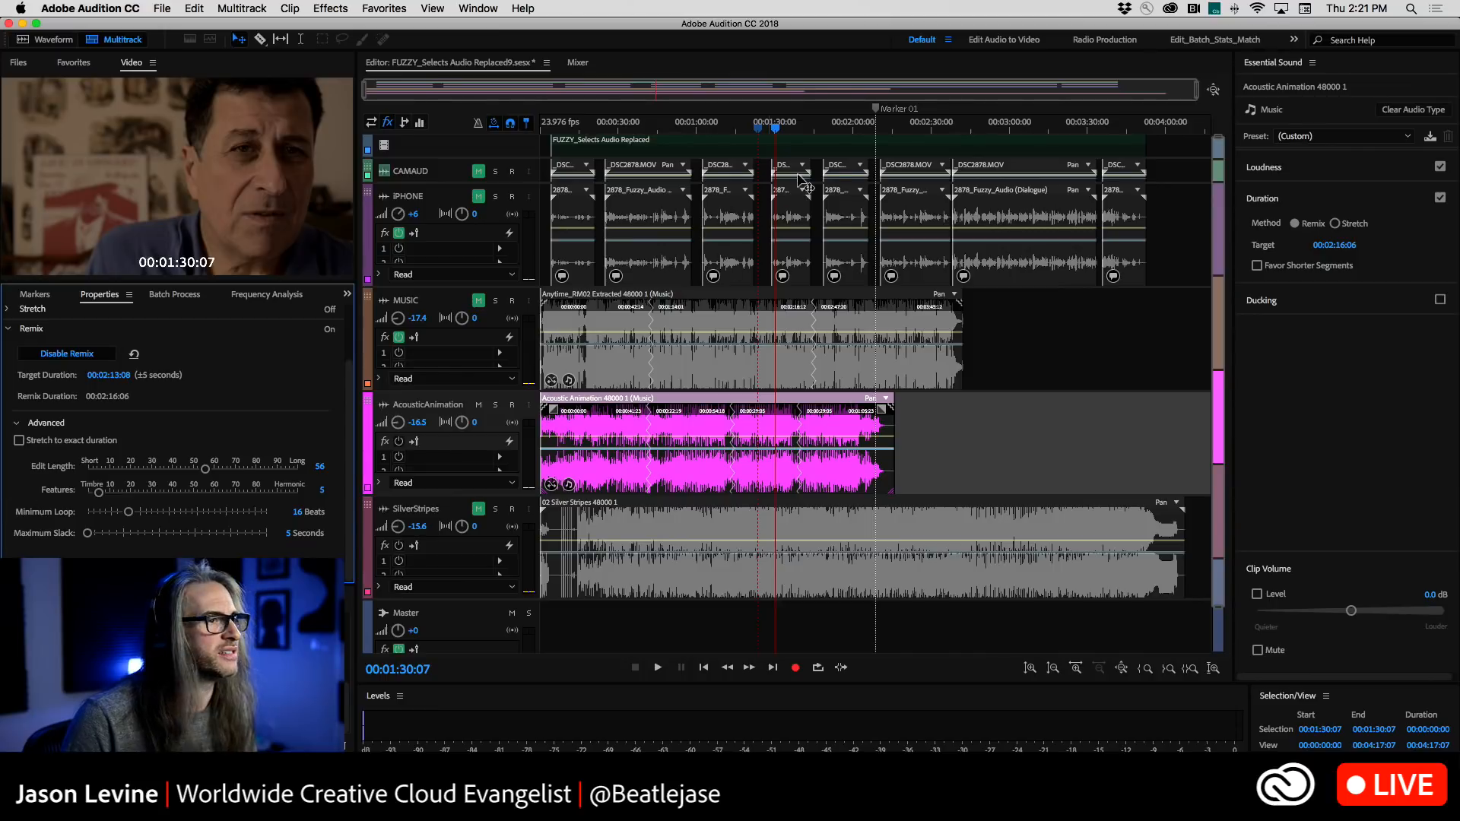
{"action": "key", "text": "space"}
{"action": "key", "text": "space"}
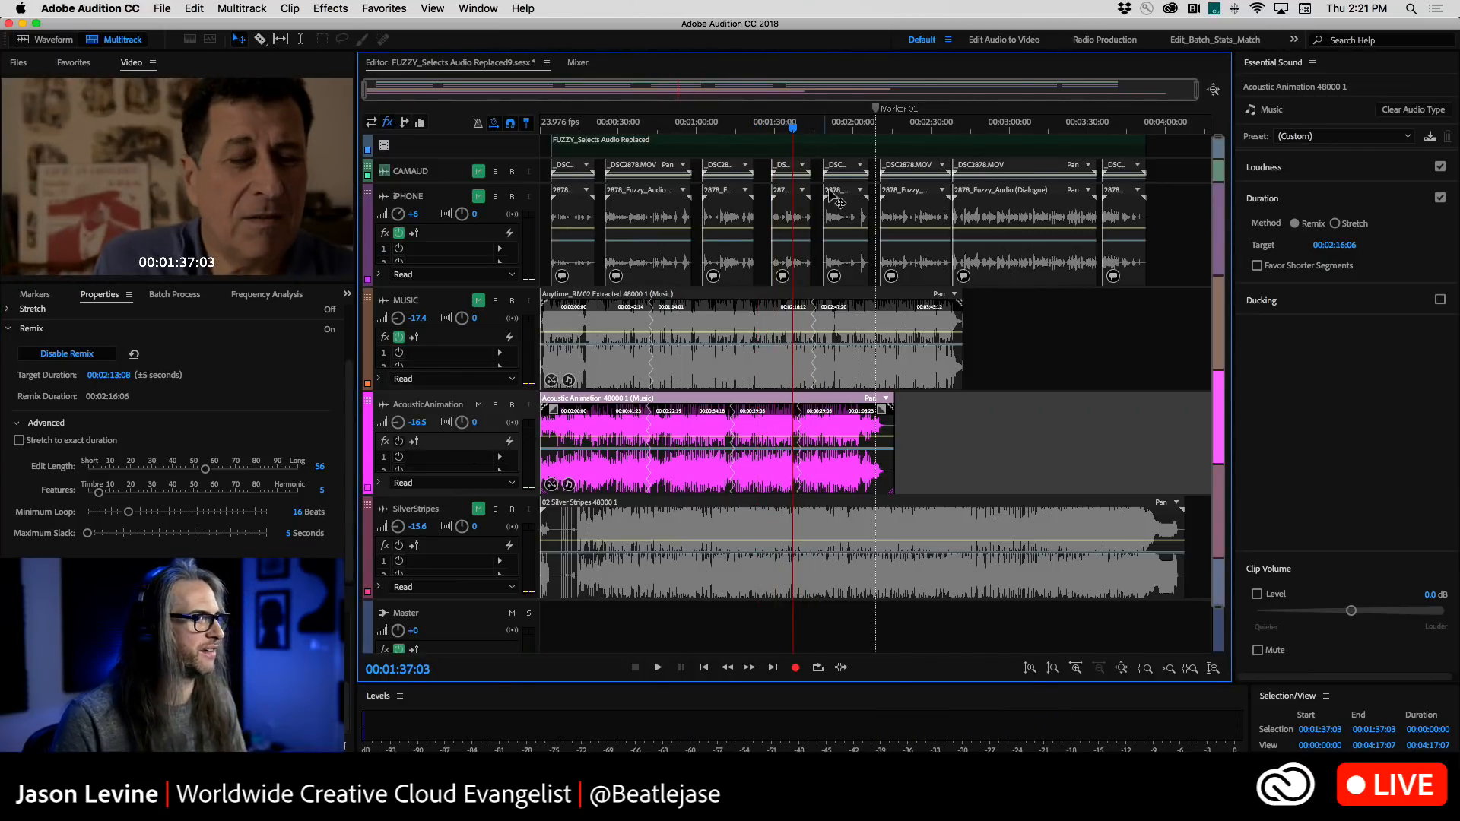
{"action": "key", "text": "space"}
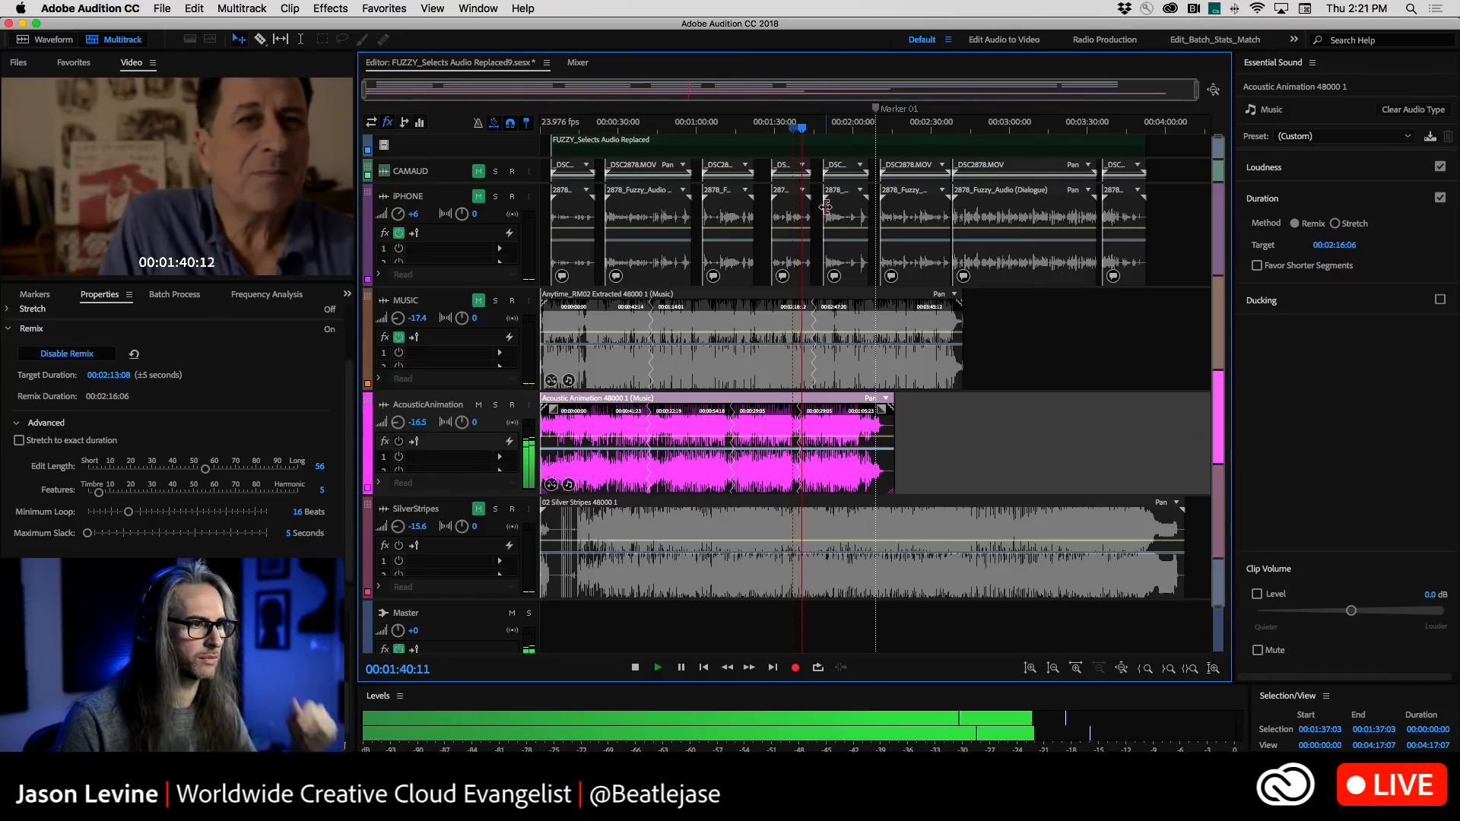
{"action": "left_click", "coordinate": [794, 132]}
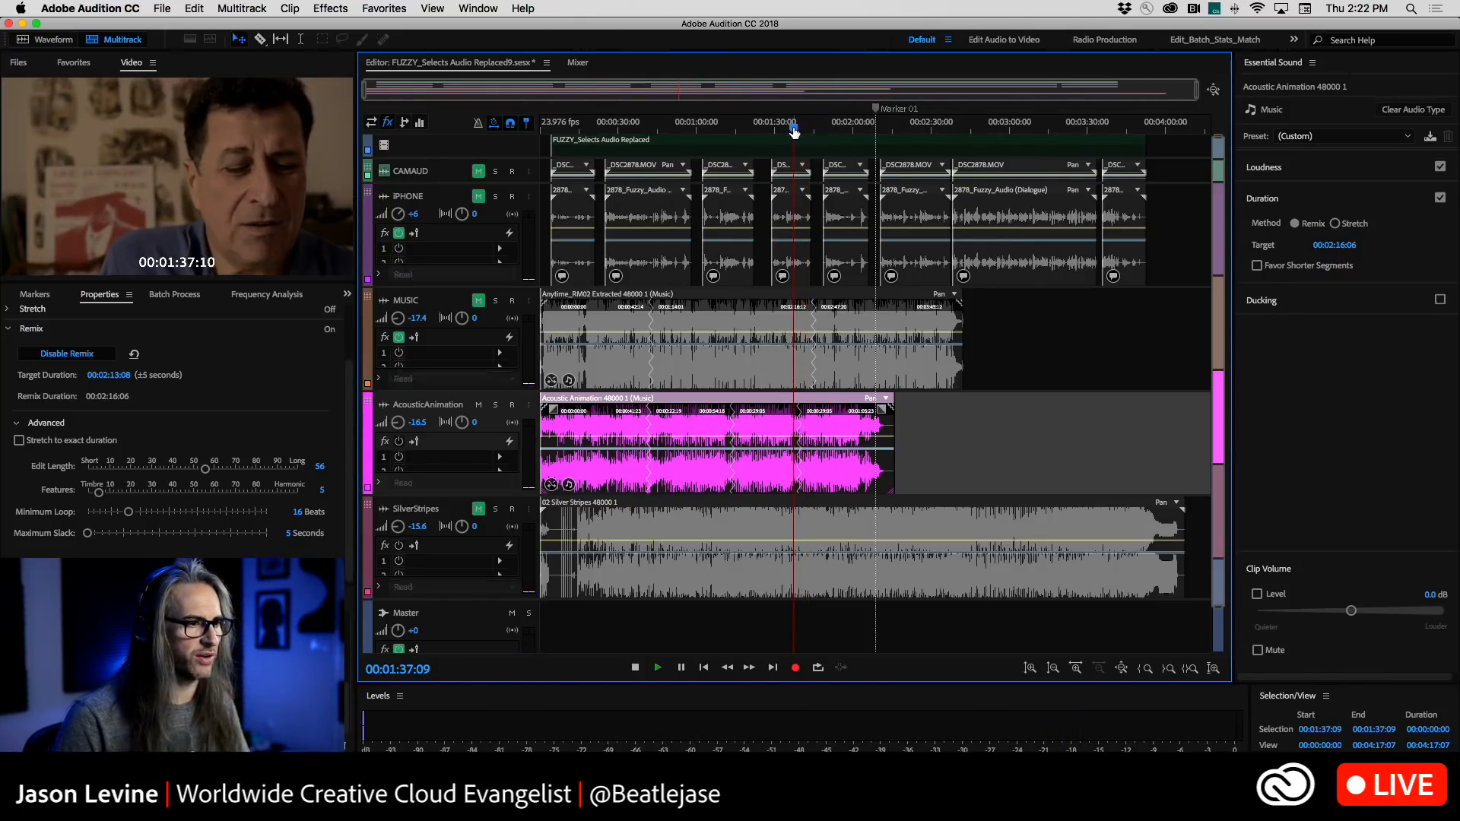
{"action": "key", "text": "space"}
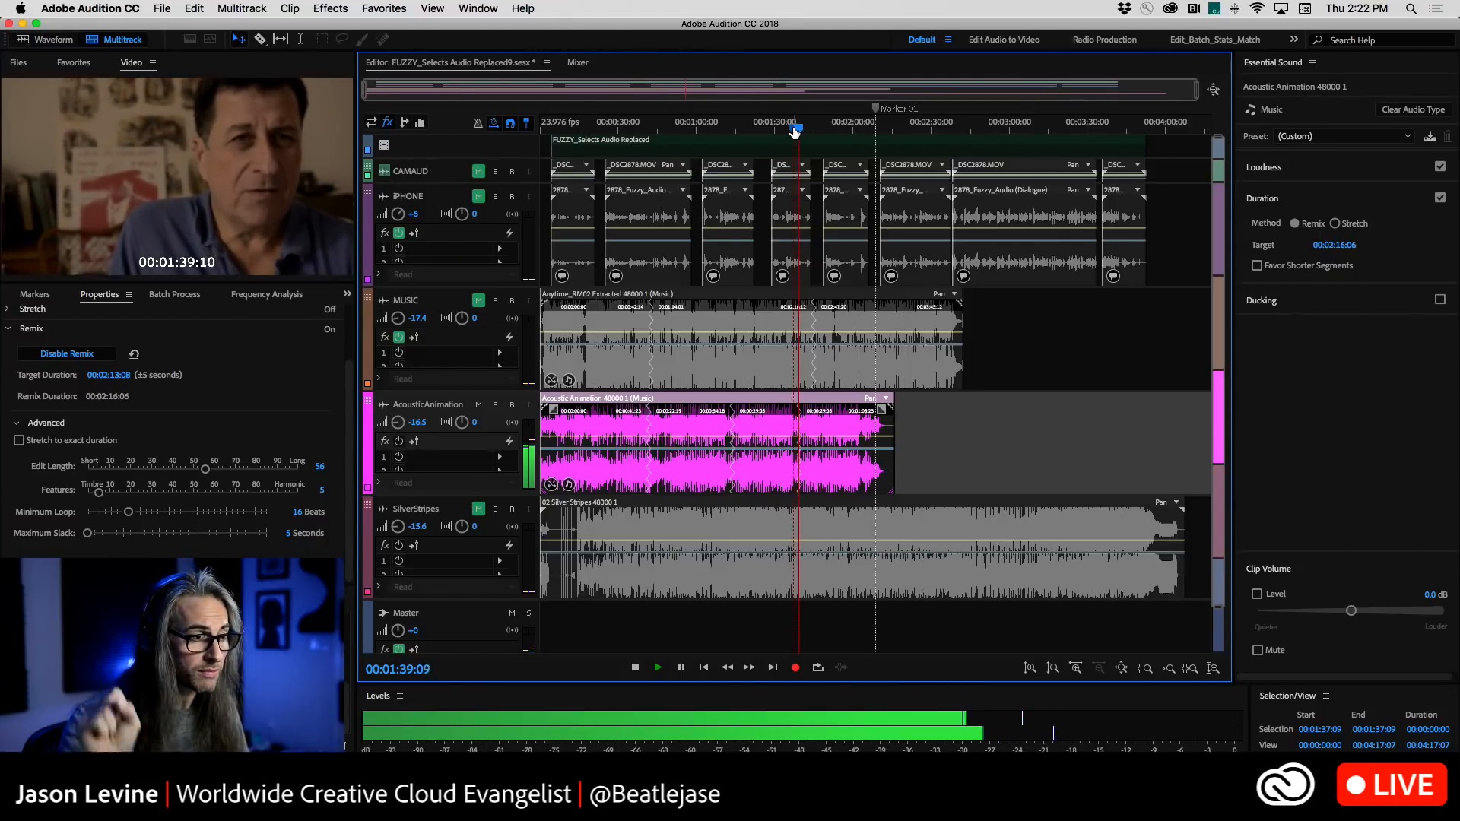
{"action": "key", "text": "space"}
Audition the Acoustic Animation clip from 00:01:06:12, shuttle backward past its second edit point, and replay that transition
{"action": "left_click_drag", "start_coordinate": [718, 132], "coordinate": [715, 131]}
{"action": "key", "text": "space"}
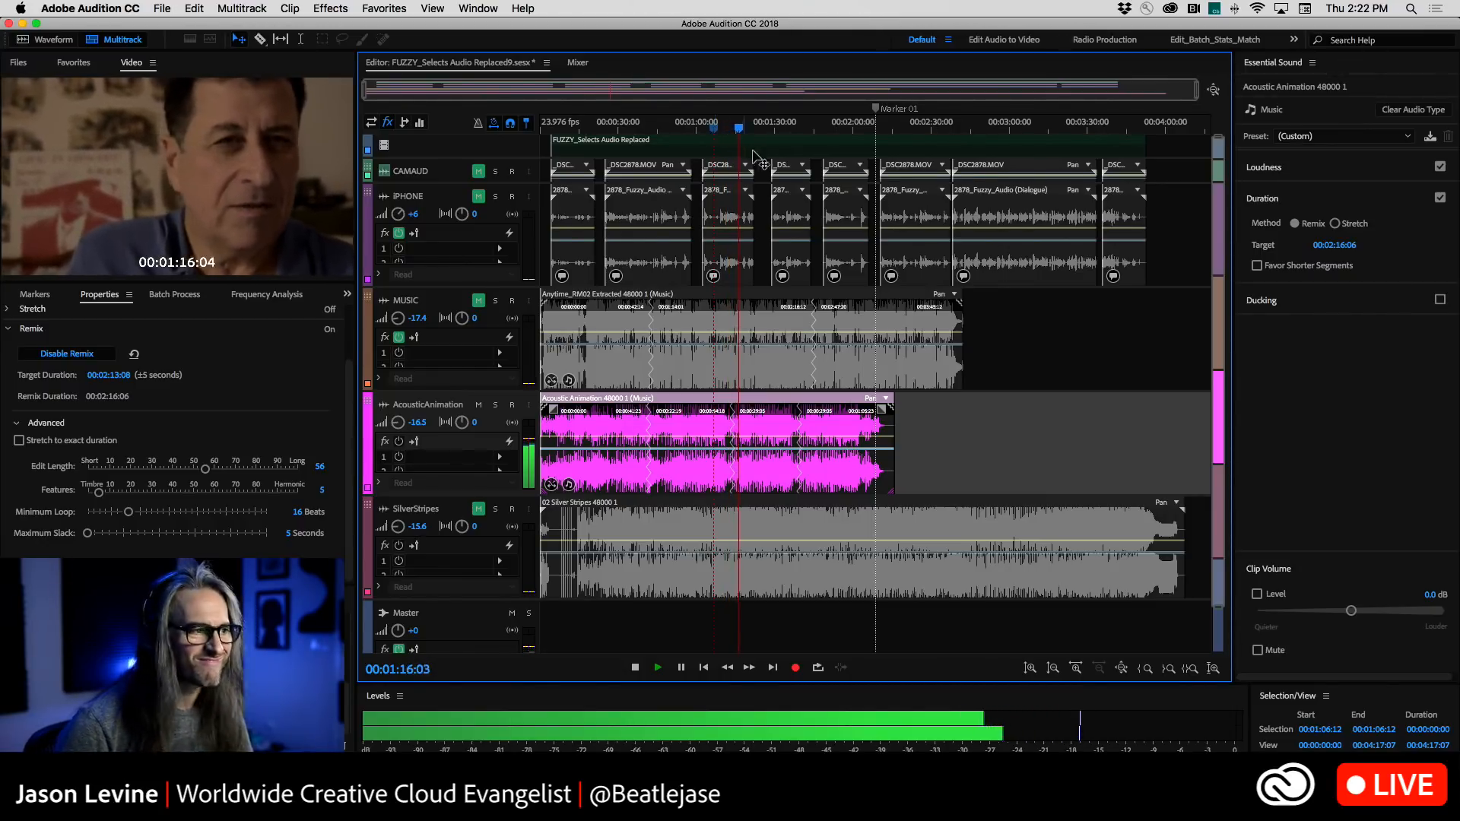
{"action": "key", "text": "space"}
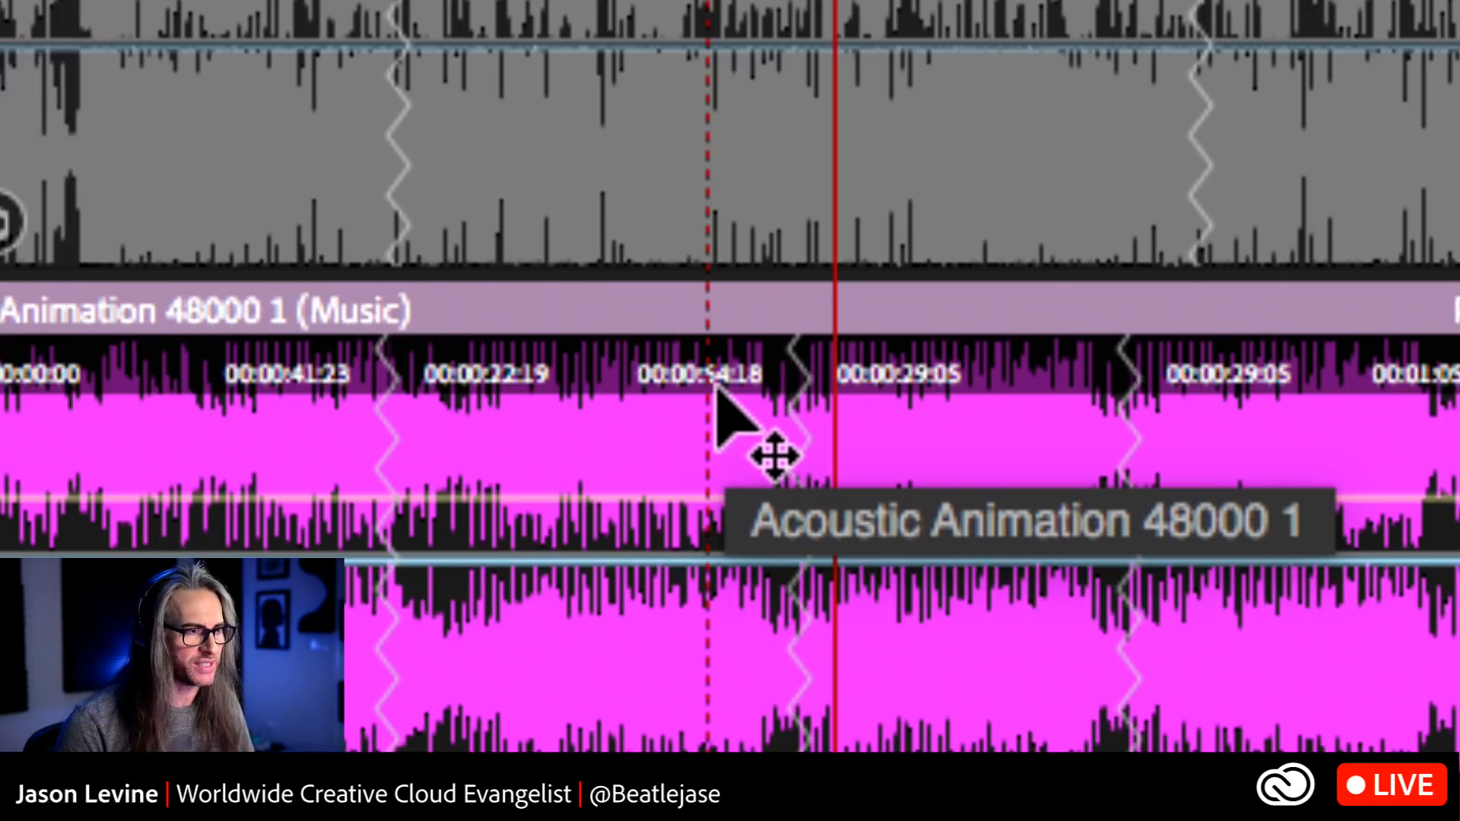
{"action": "key", "text": "j"}
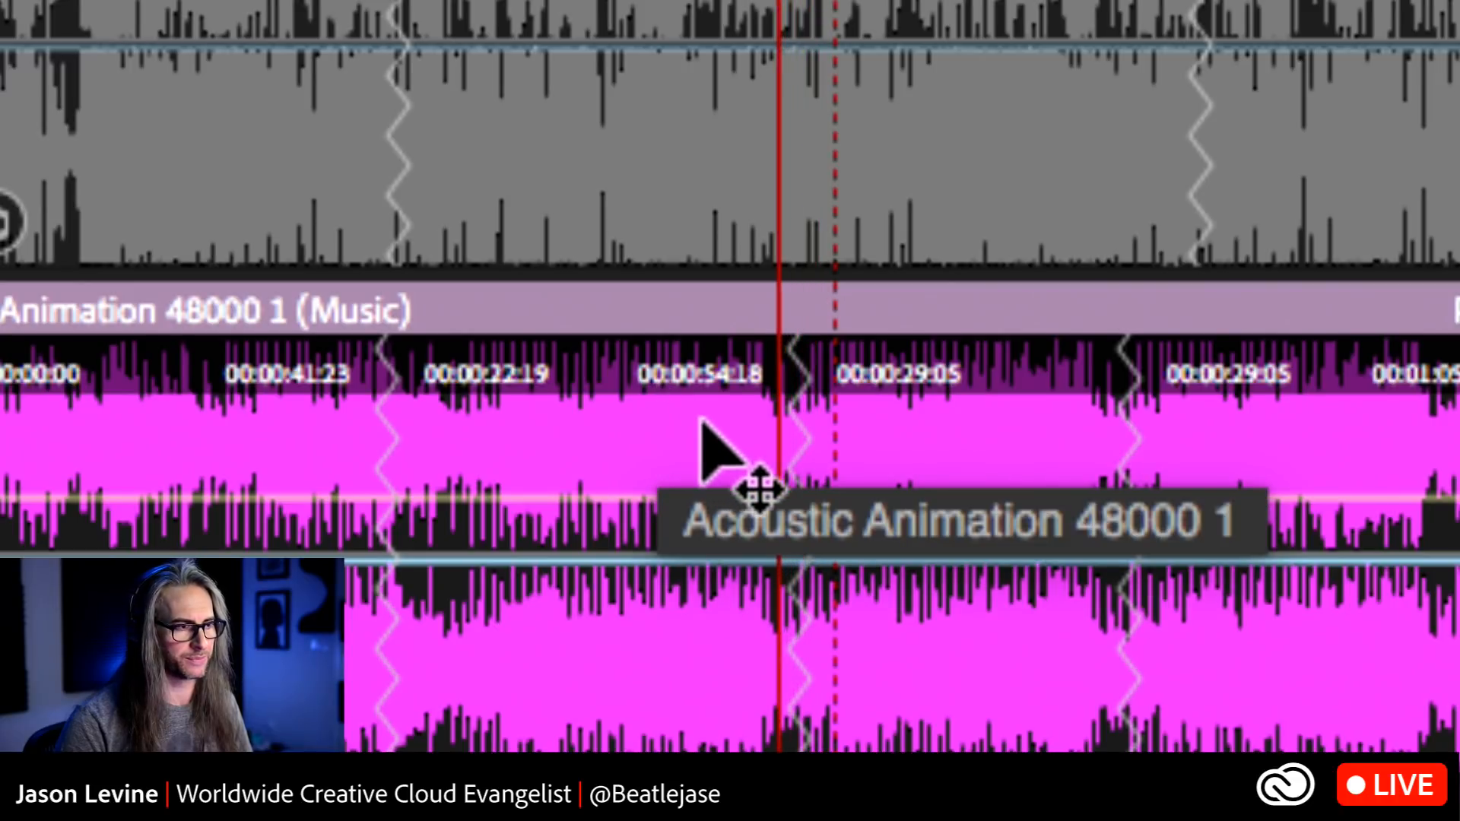
{"action": "key", "text": "k"}
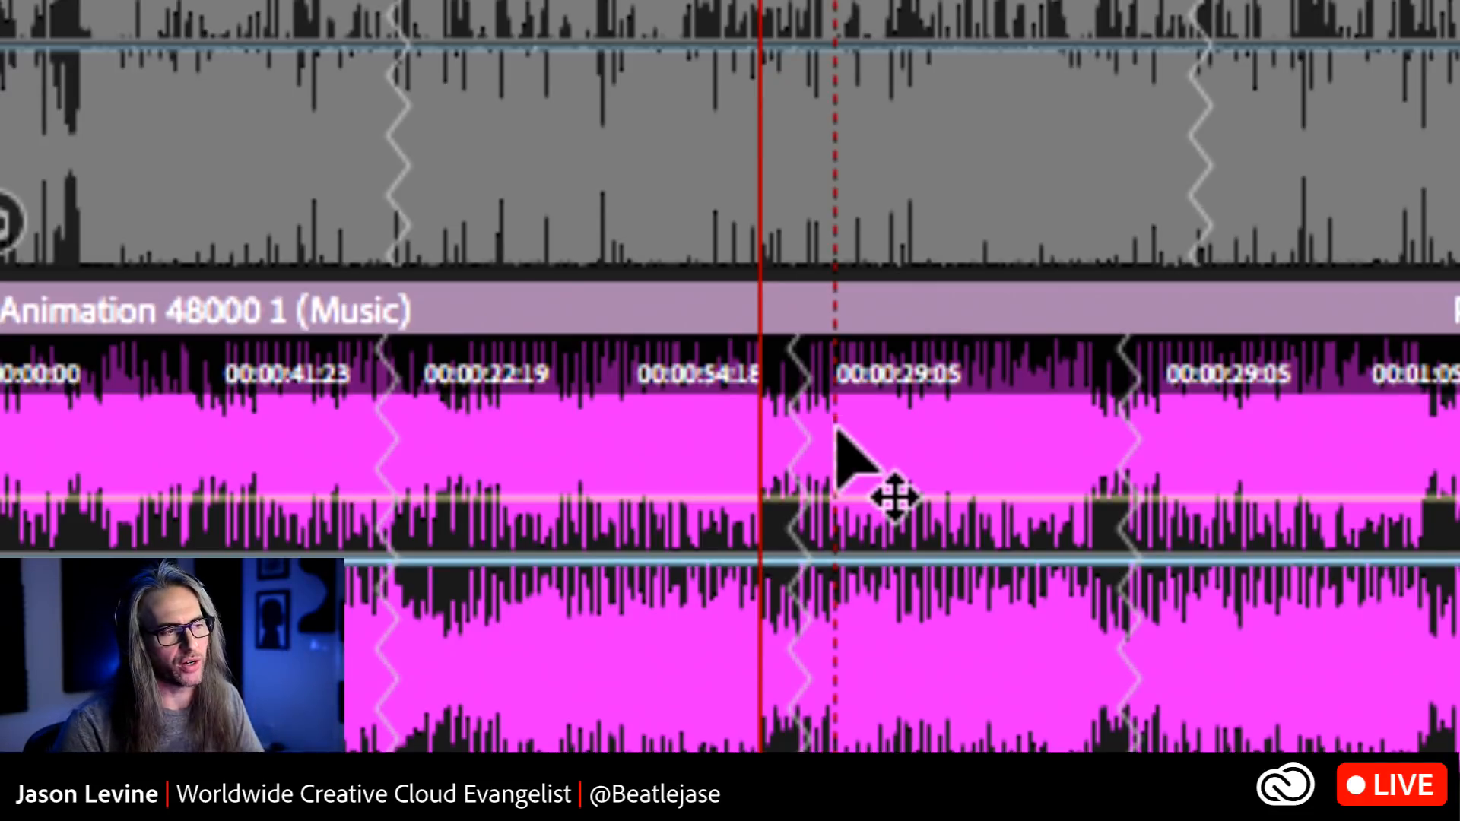
{"action": "key", "text": "space"}
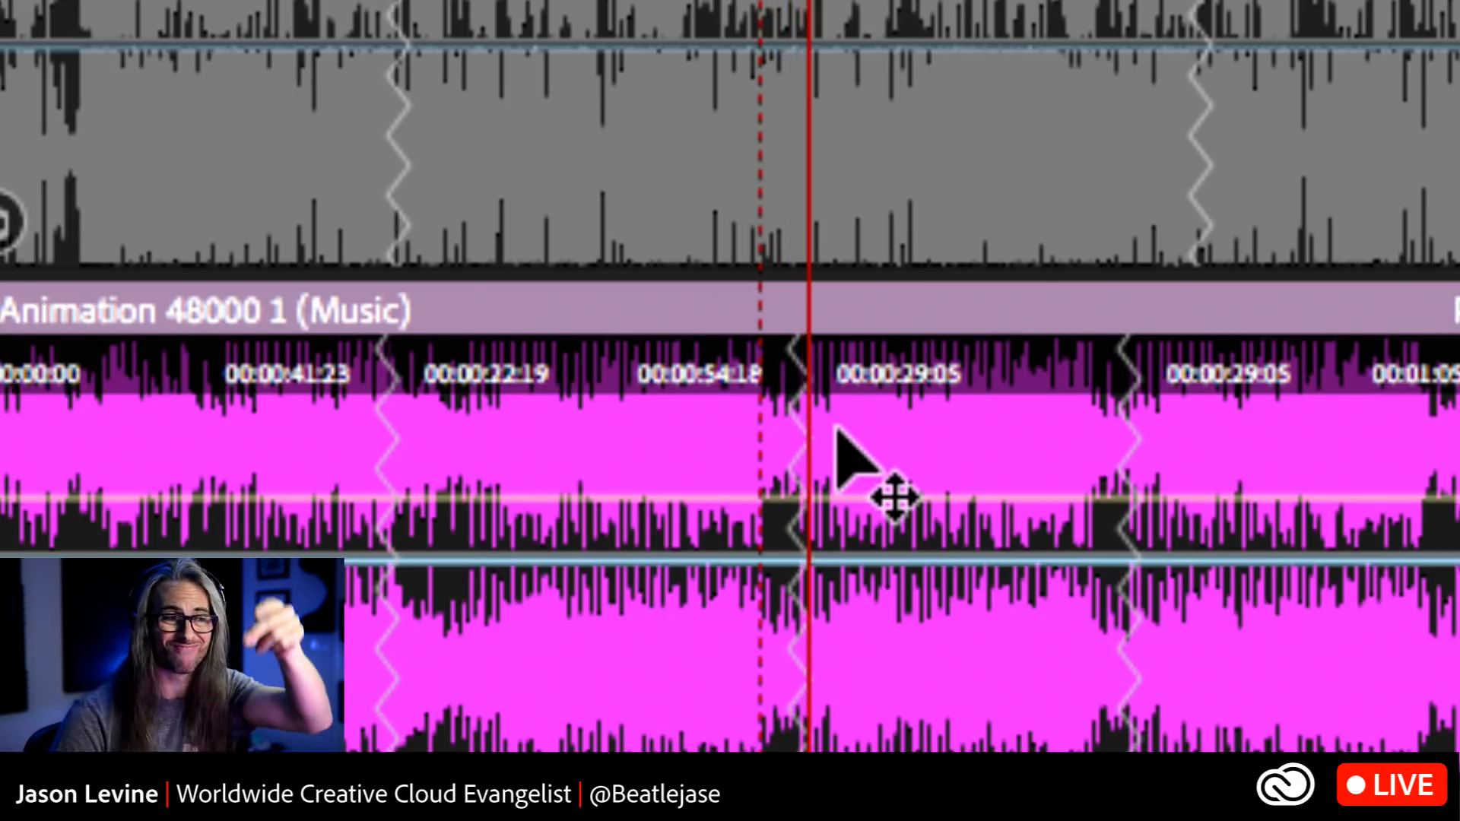
{"action": "key", "text": "space"}
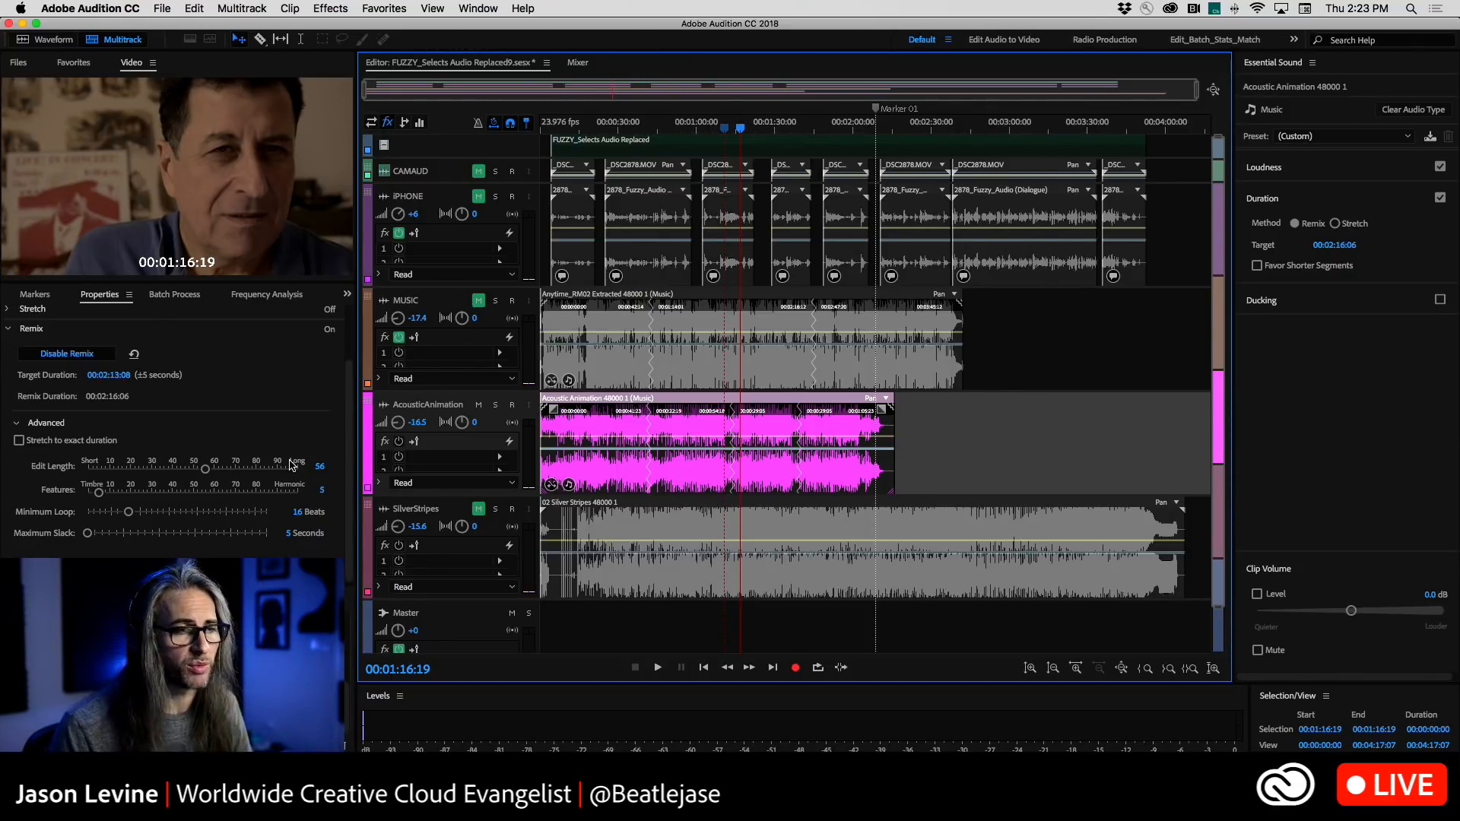
Split the remixed Acoustic Animation clip into segments and deselect them
{"action": "right_click", "coordinate": [760, 423]}
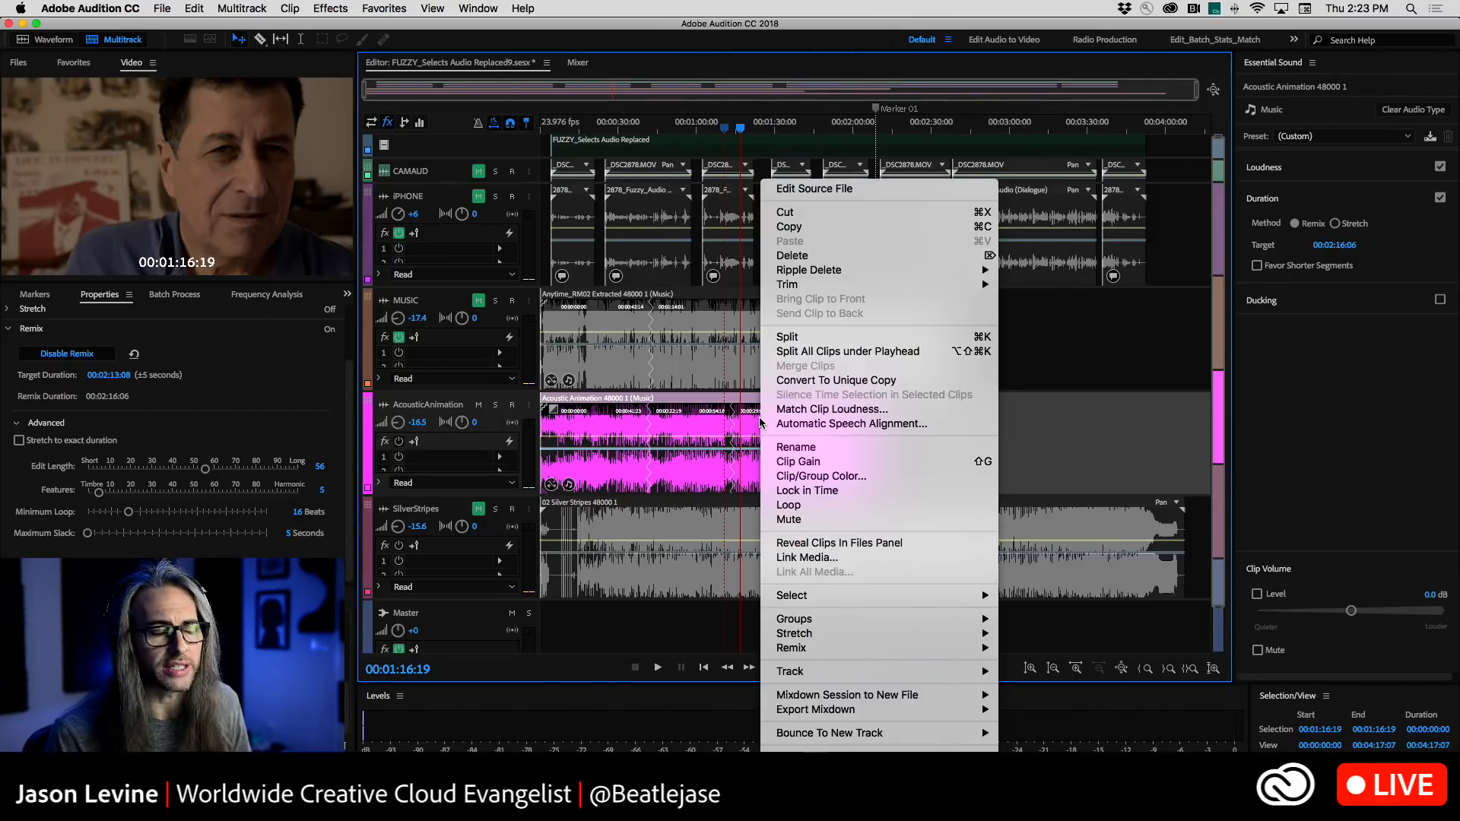
{"action": "mouse_move", "coordinate": [901, 654]}
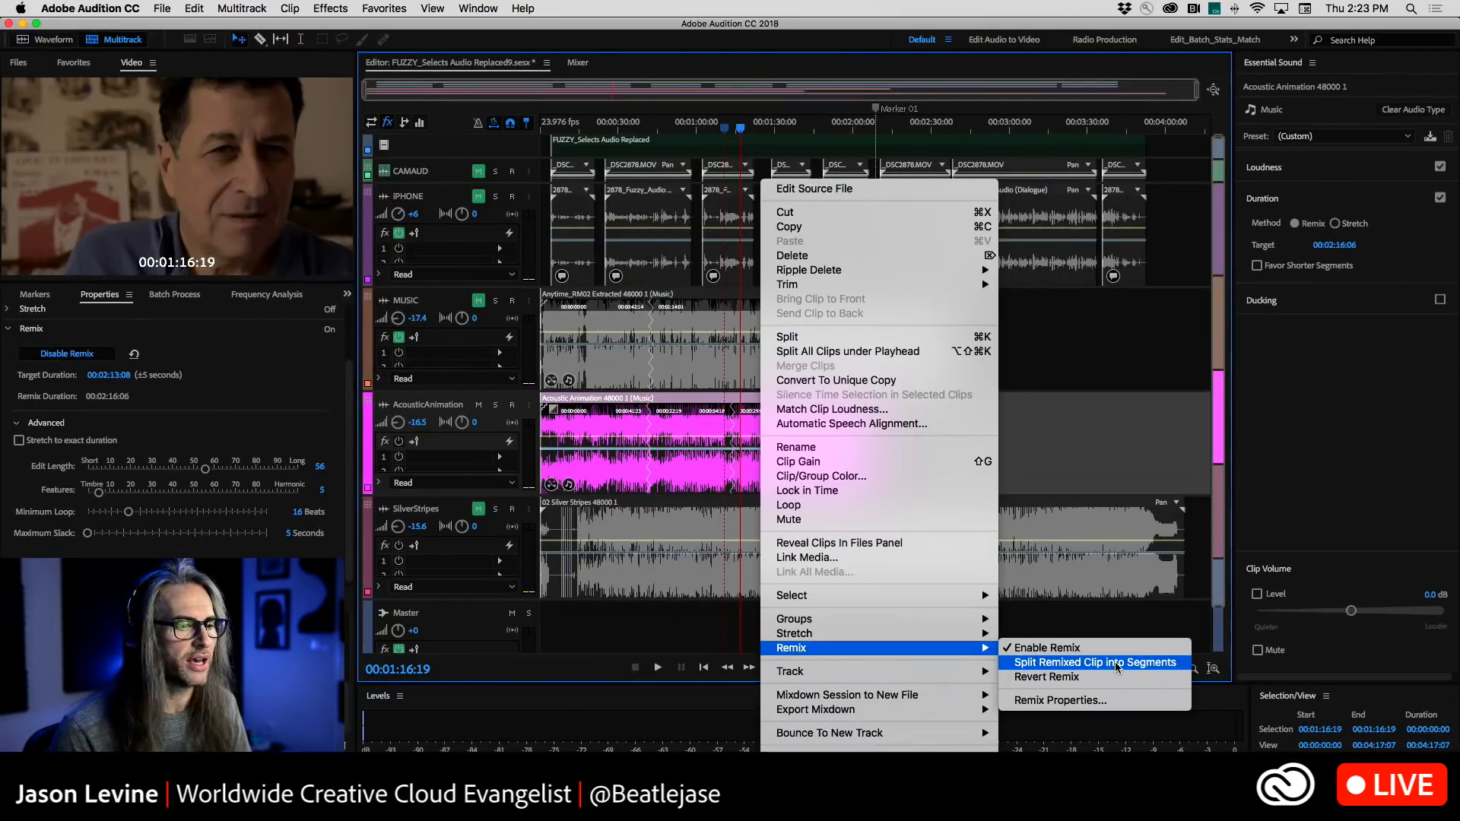
{"action": "left_click", "coordinate": [1008, 490]}
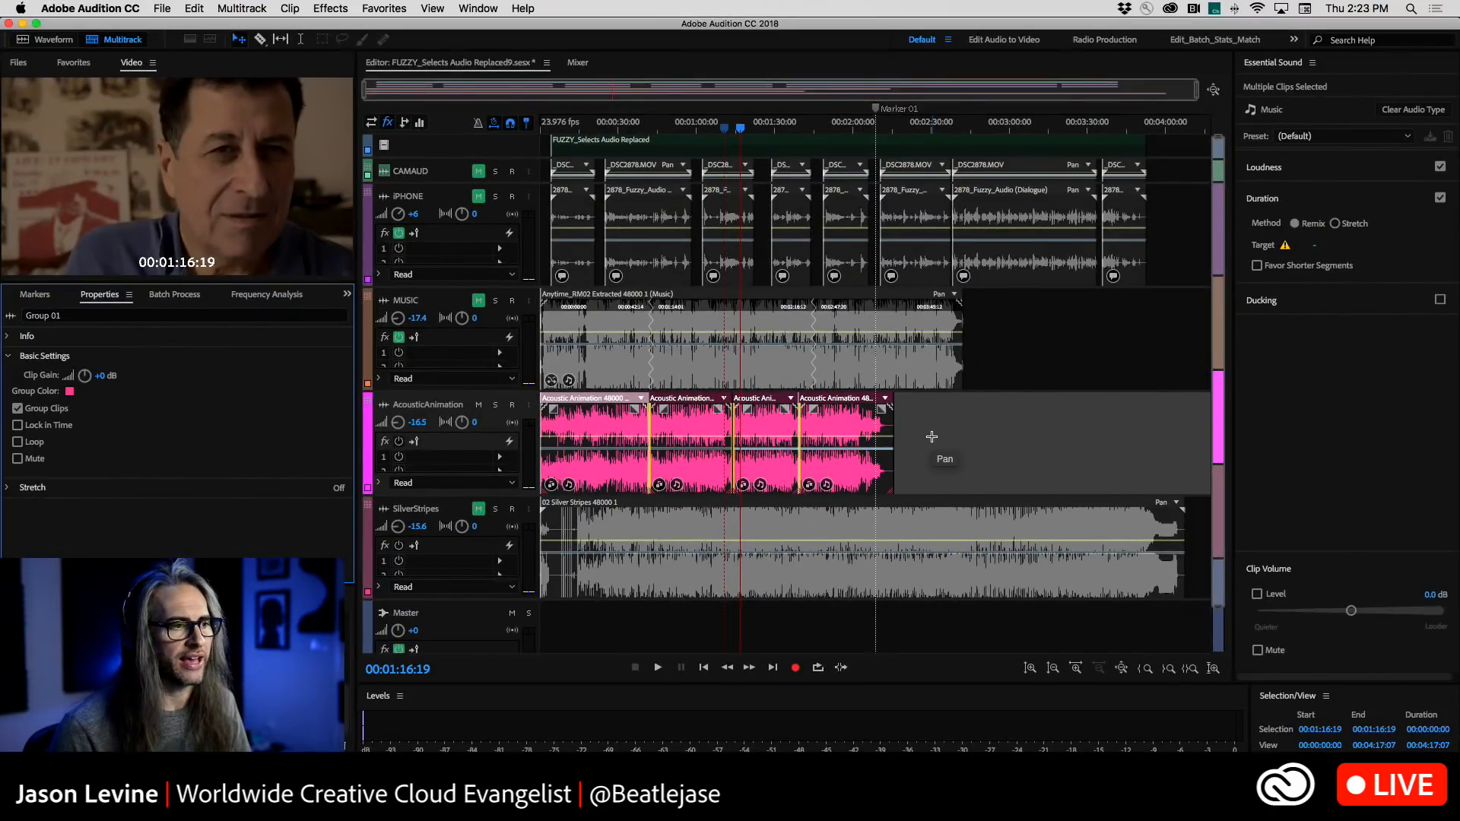
{"action": "left_click", "coordinate": [931, 436]}
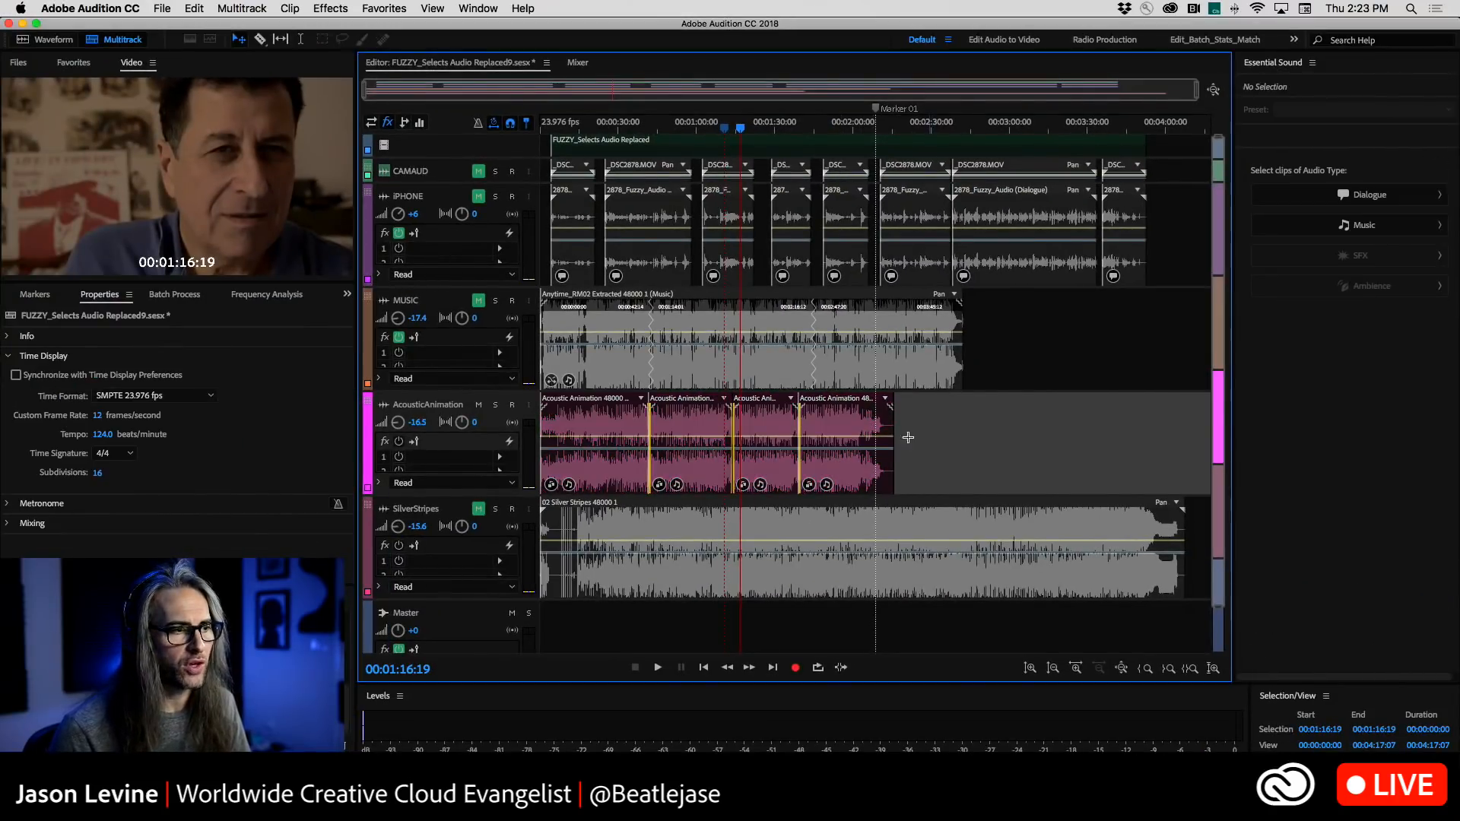
Select the grouped Acoustic Animation segments and suspend groups
{"action": "left_click", "coordinate": [822, 430]}
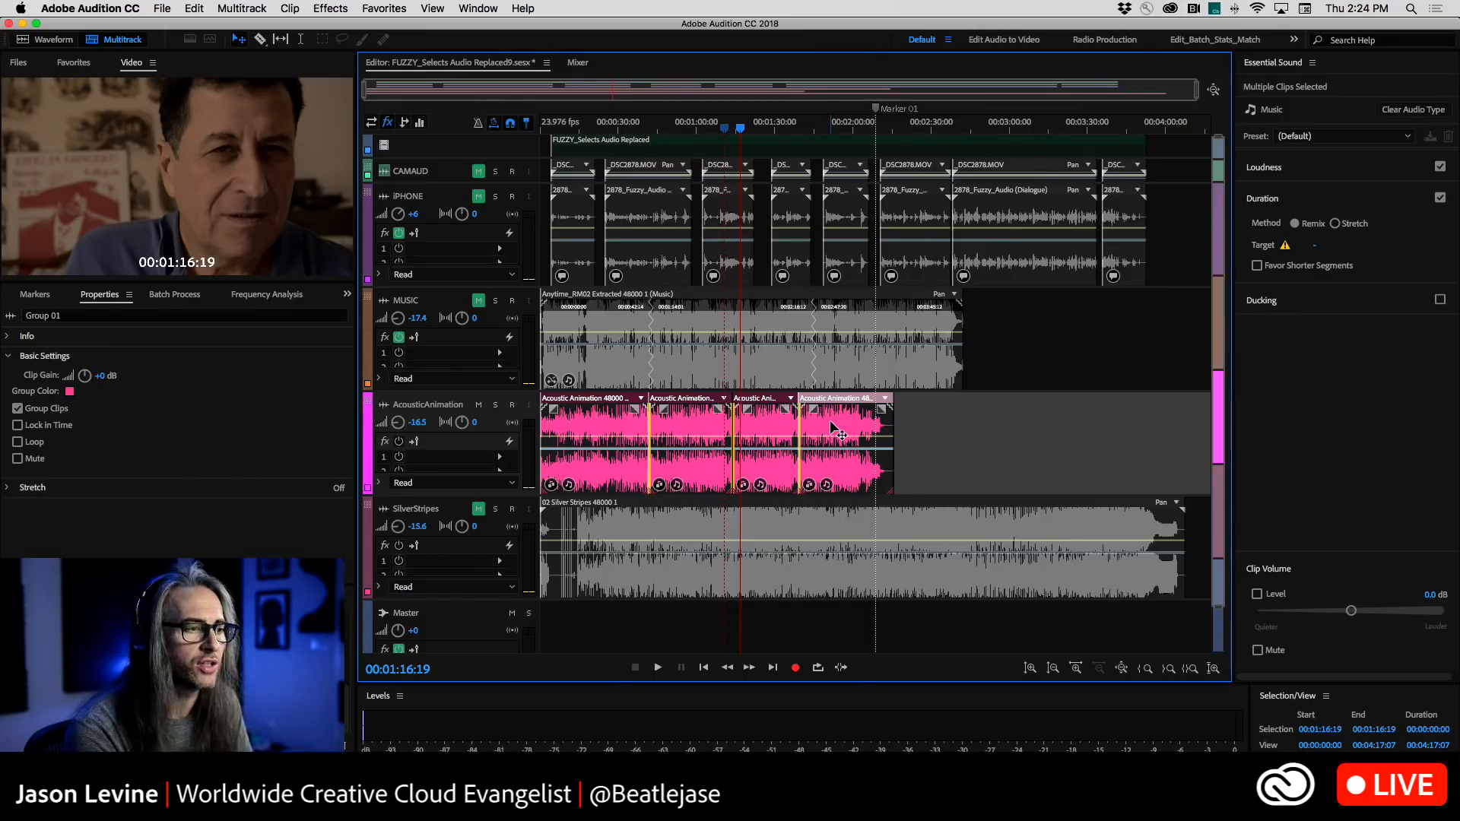
{"action": "right_click", "coordinate": [825, 408]}
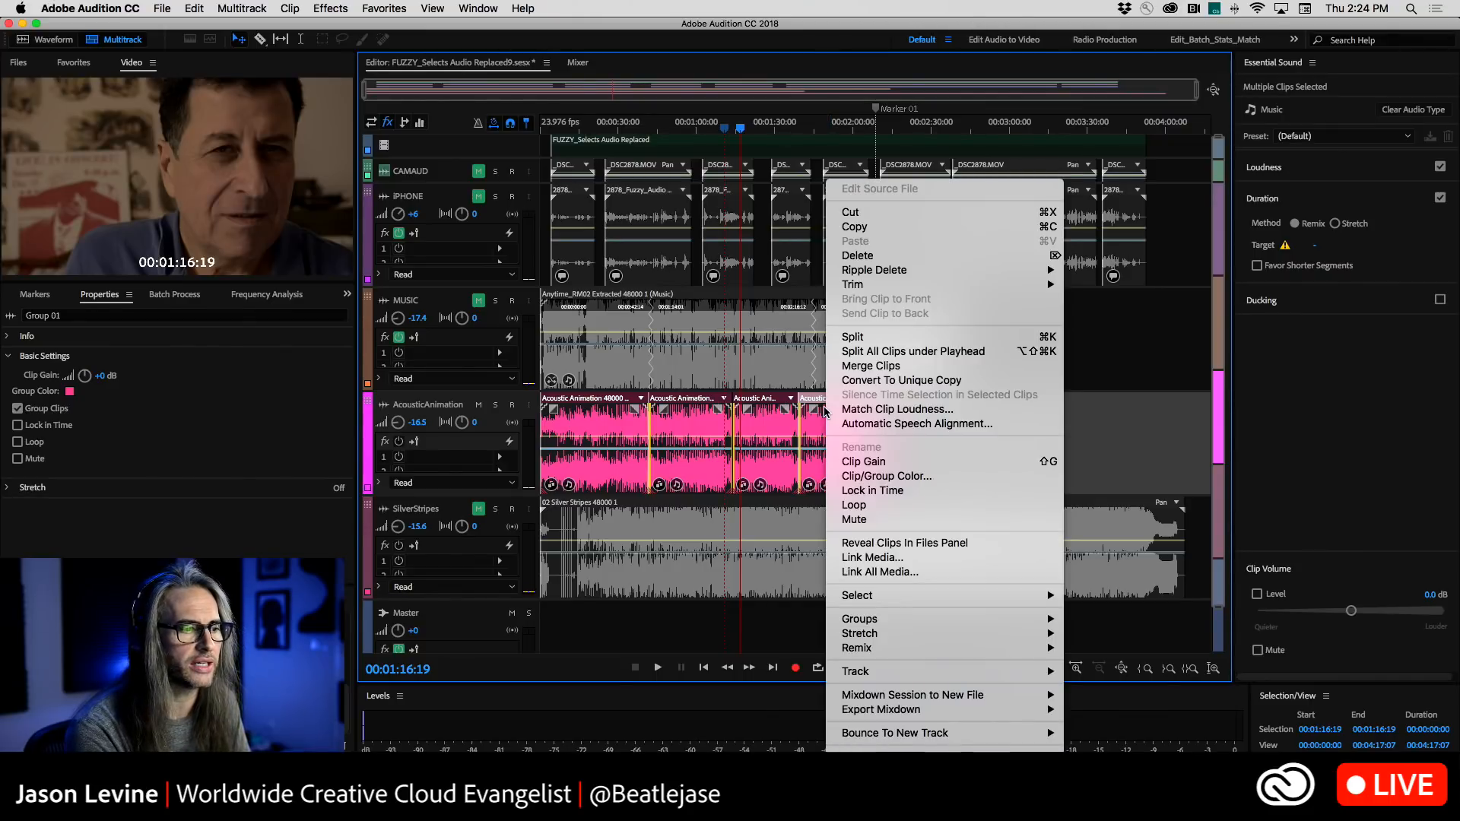
{"action": "mouse_move", "coordinate": [900, 621]}
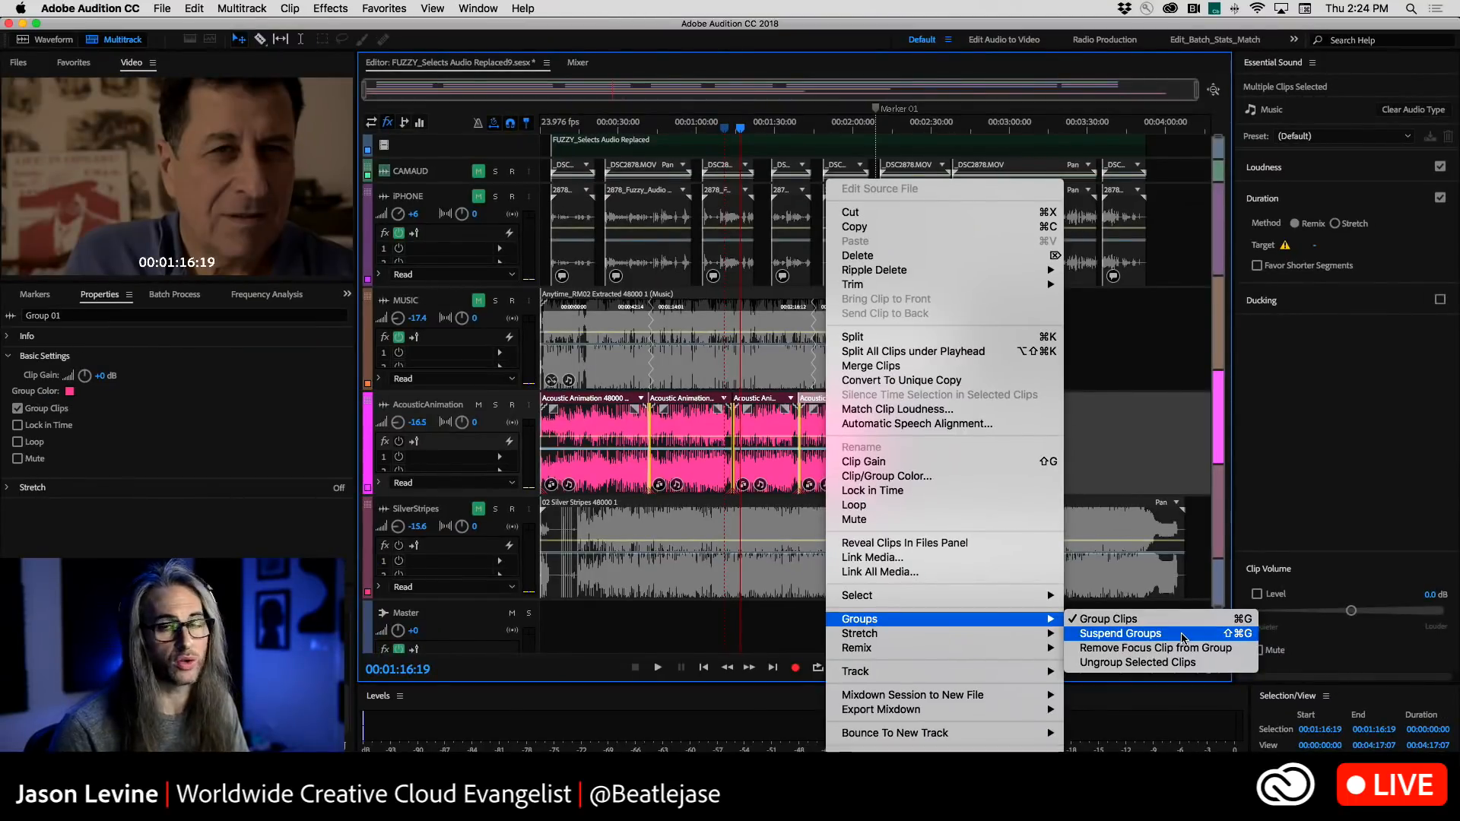
{"action": "left_click", "coordinate": [1183, 634]}
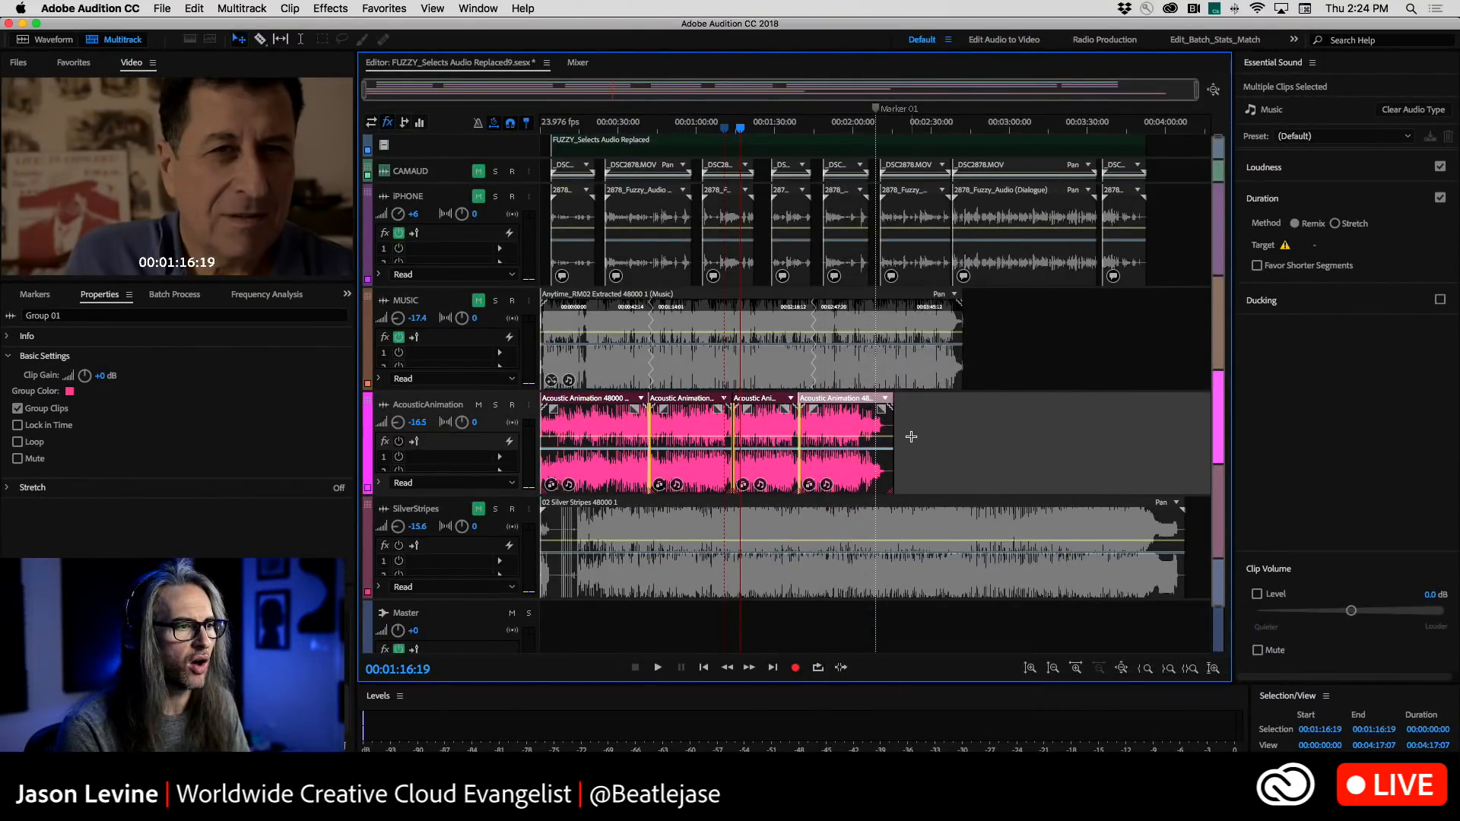
Clear the selection and select each Acoustic Animation segment individually, going from the last to the first
{"action": "left_click", "coordinate": [933, 448]}
{"action": "left_click", "coordinate": [840, 432]}
{"action": "left_click", "coordinate": [769, 423]}
{"action": "left_click", "coordinate": [694, 440]}
{"action": "left_click", "coordinate": [607, 435]}
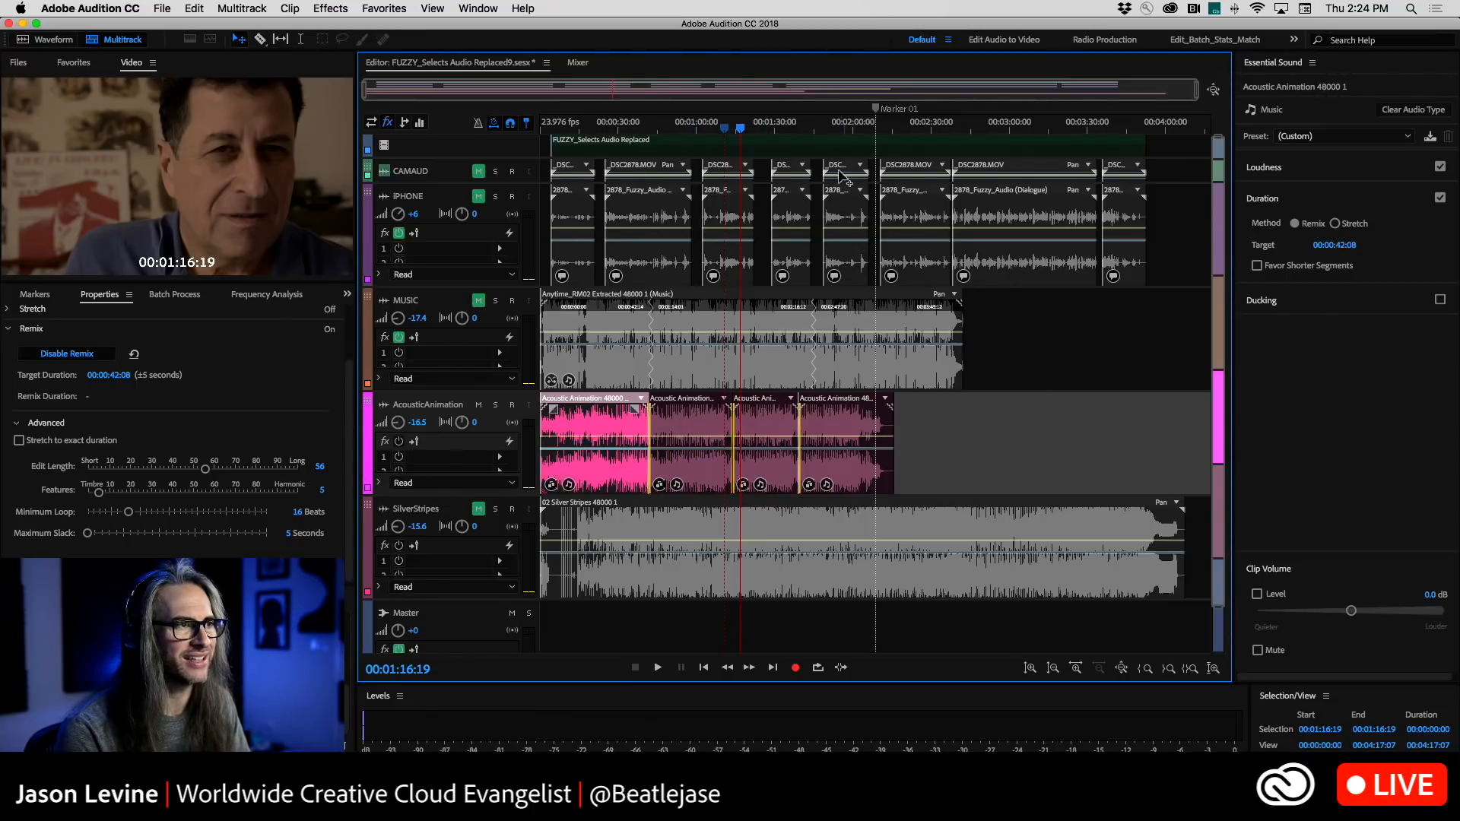
Select the last Acoustic Animation segment and audition the transition into it from 00:01:32:23
{"action": "left_click", "coordinate": [839, 425]}
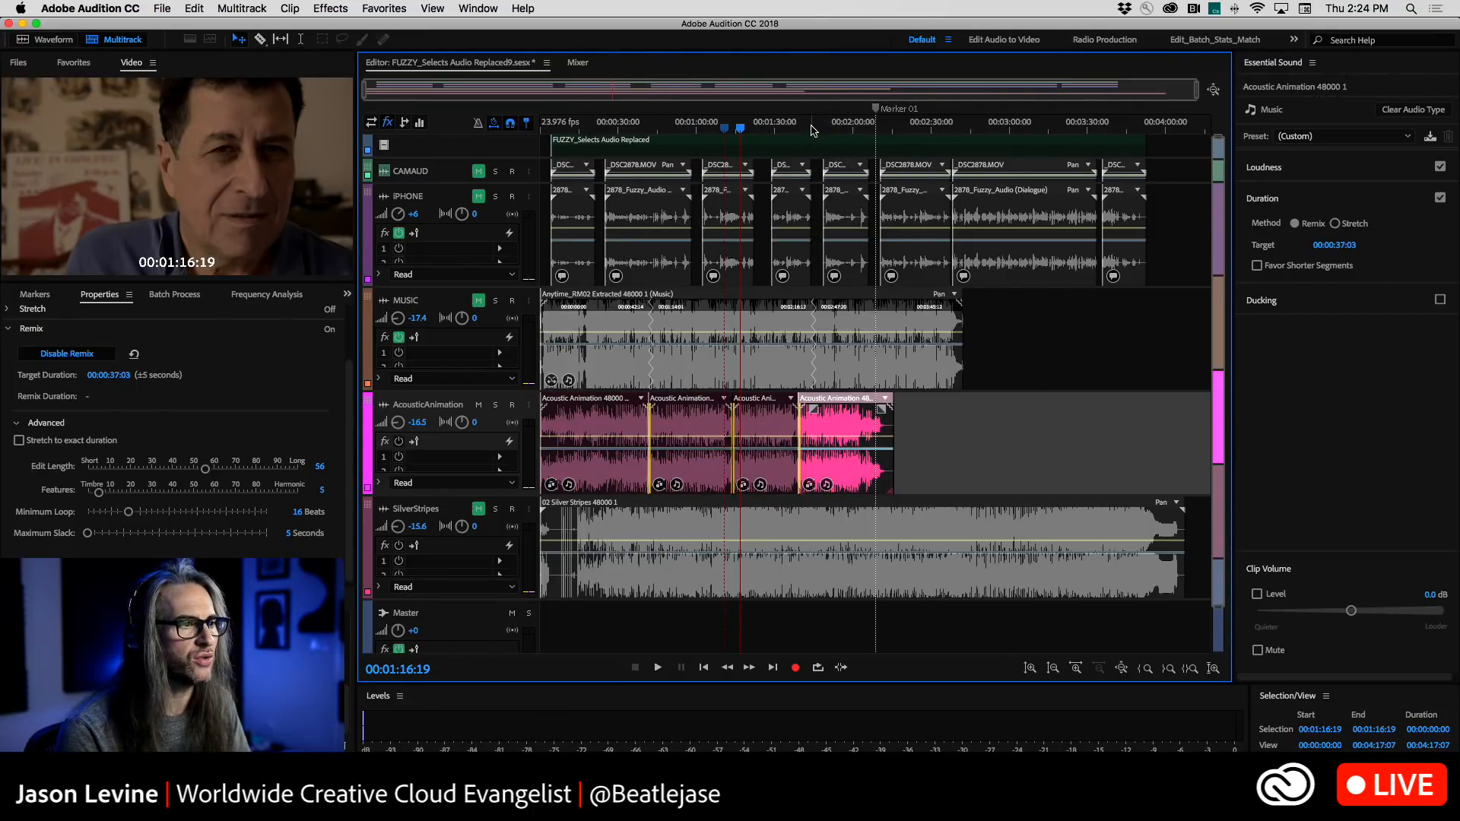
{"action": "scroll", "coordinate": [812, 129], "scroll_direction": "up", "scroll_amount": 10}
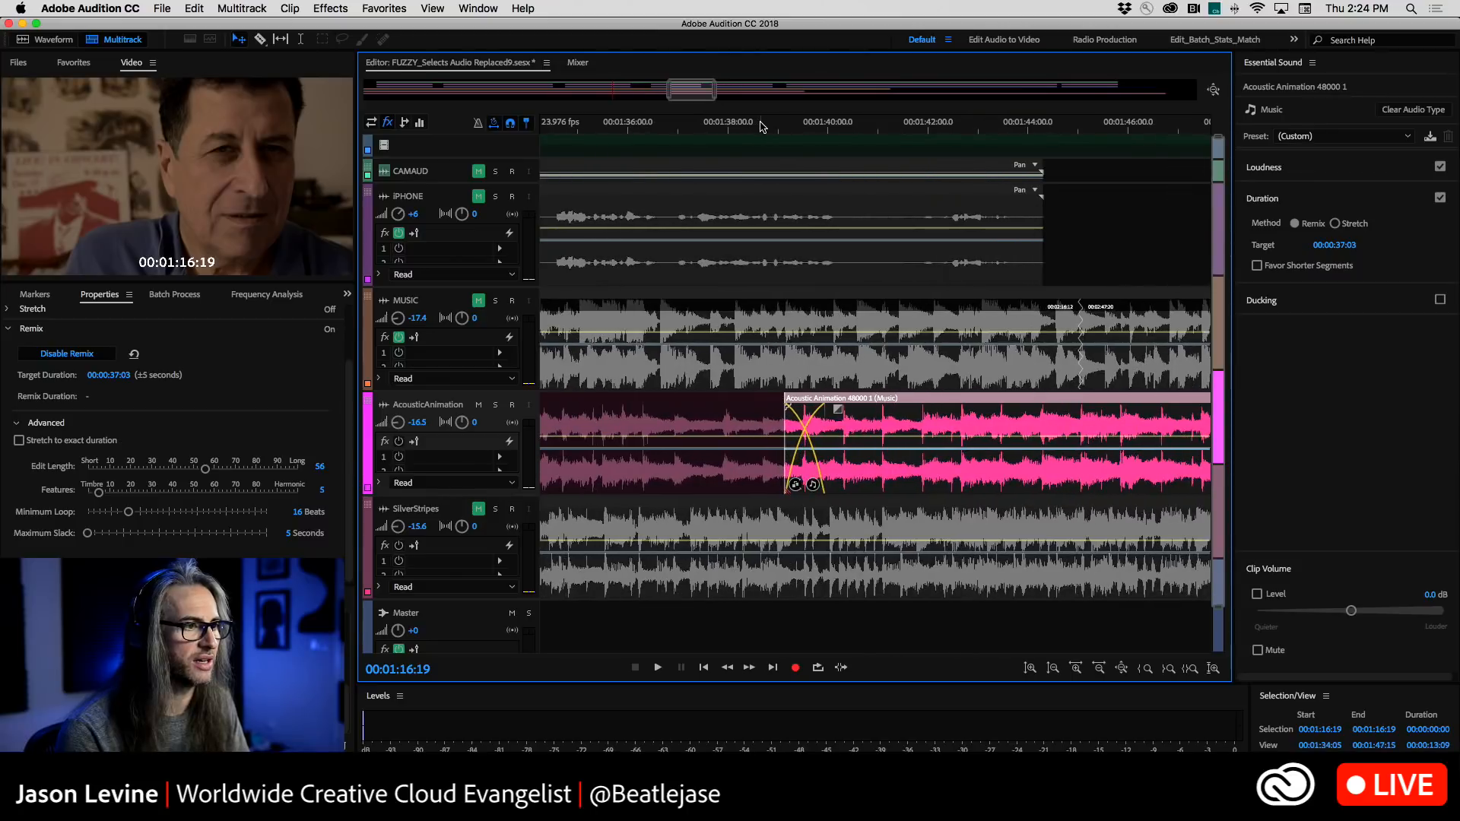
{"action": "scroll", "coordinate": [763, 127], "scroll_direction": "up", "scroll_amount": 4}
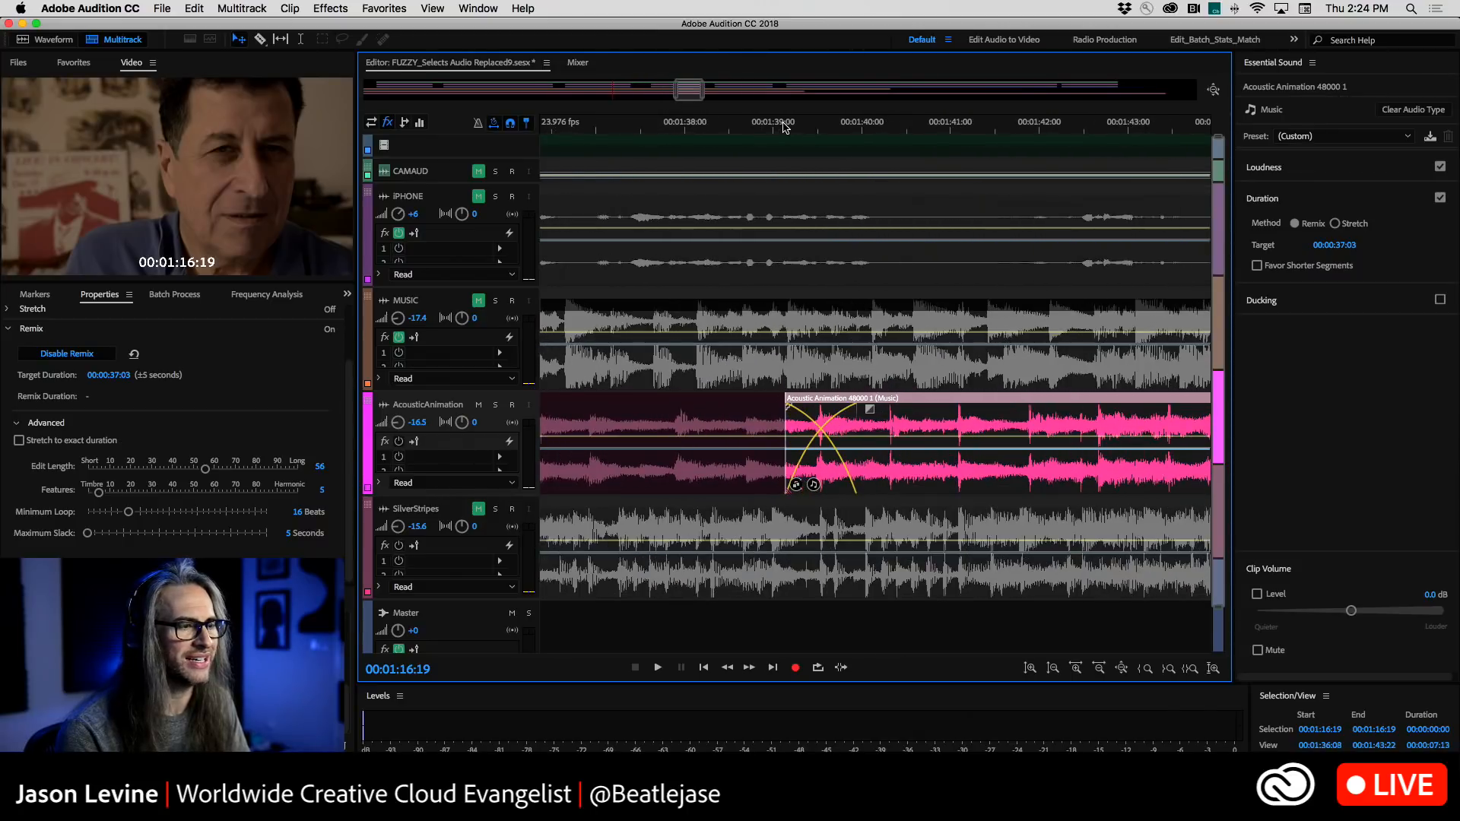
{"action": "scroll", "coordinate": [786, 127], "scroll_direction": "down", "scroll_amount": 6}
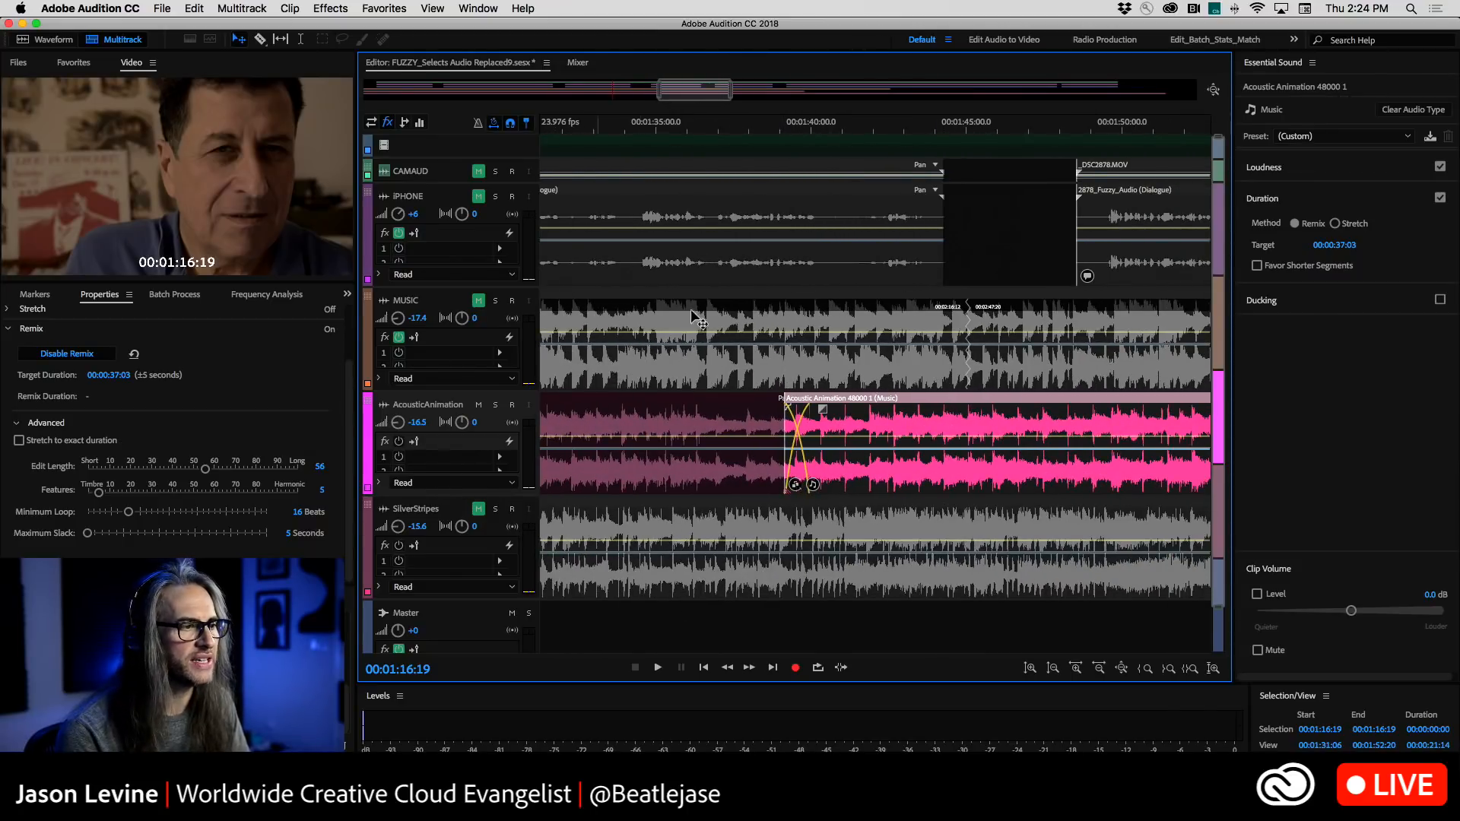
{"action": "left_click", "coordinate": [741, 475]}
{"action": "left_click", "coordinate": [882, 464]}
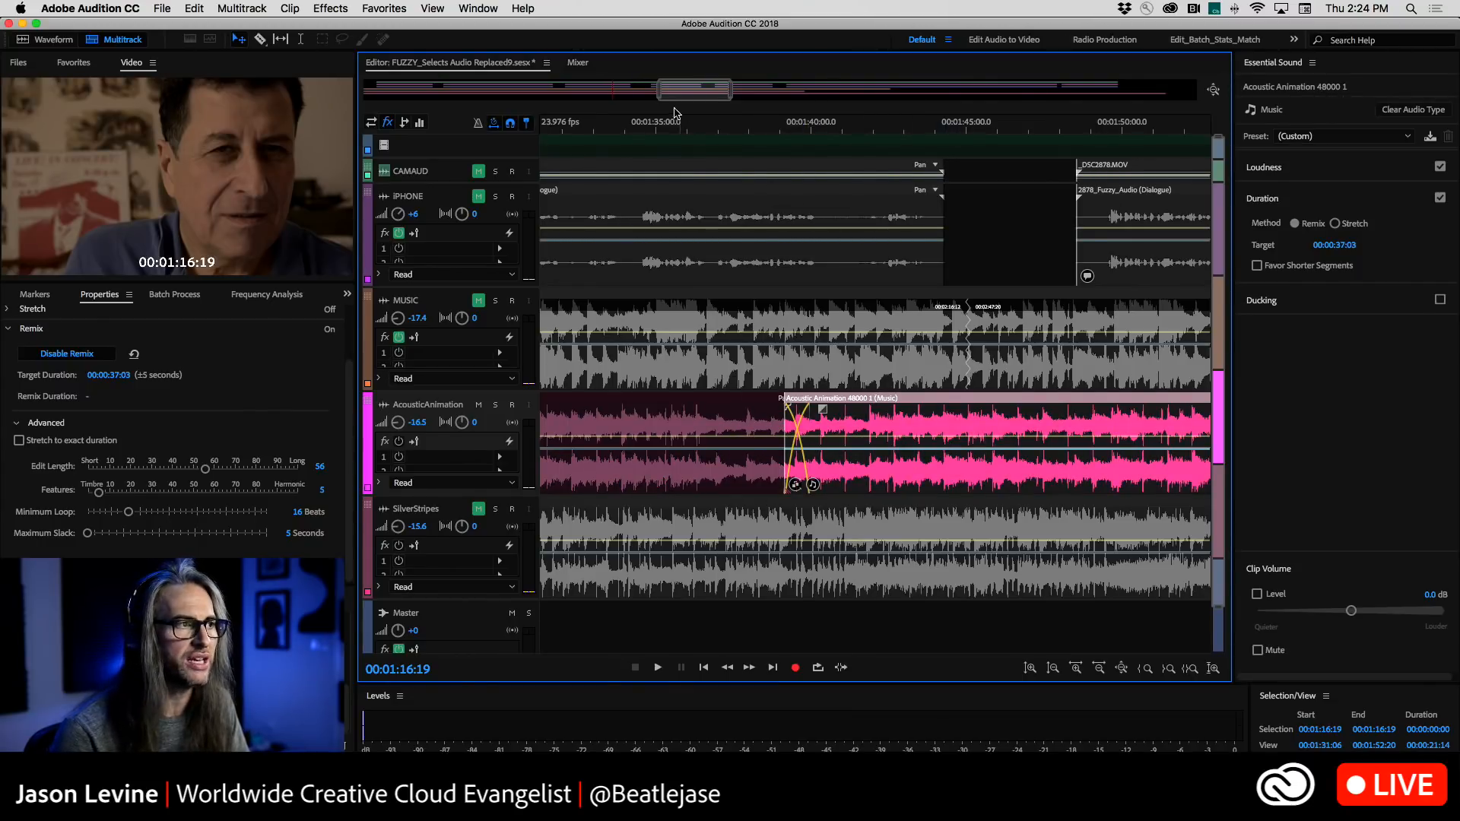
{"action": "left_click", "coordinate": [594, 133]}
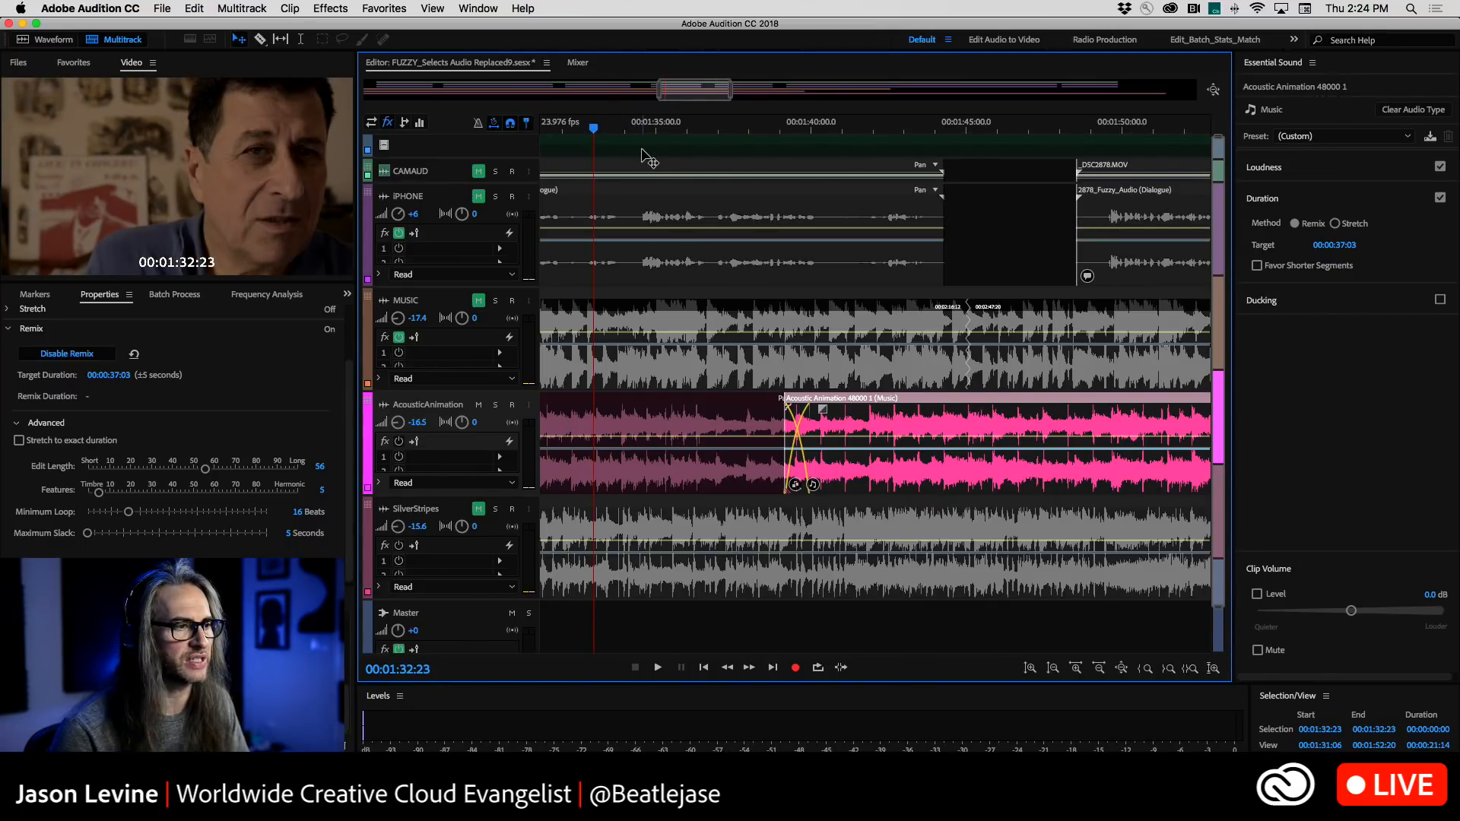
{"action": "key", "text": "space"}
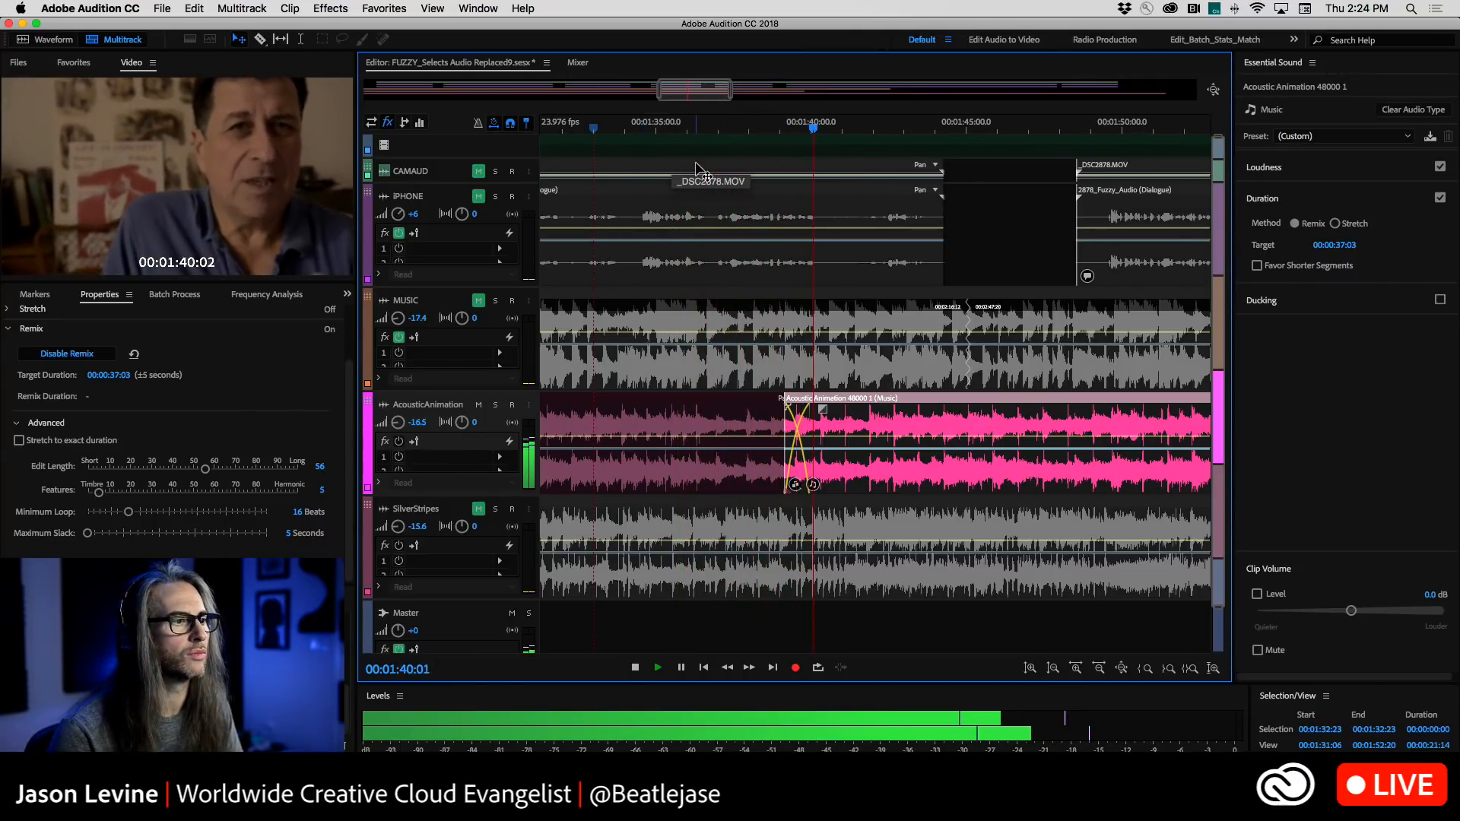
{"action": "key", "text": "space"}
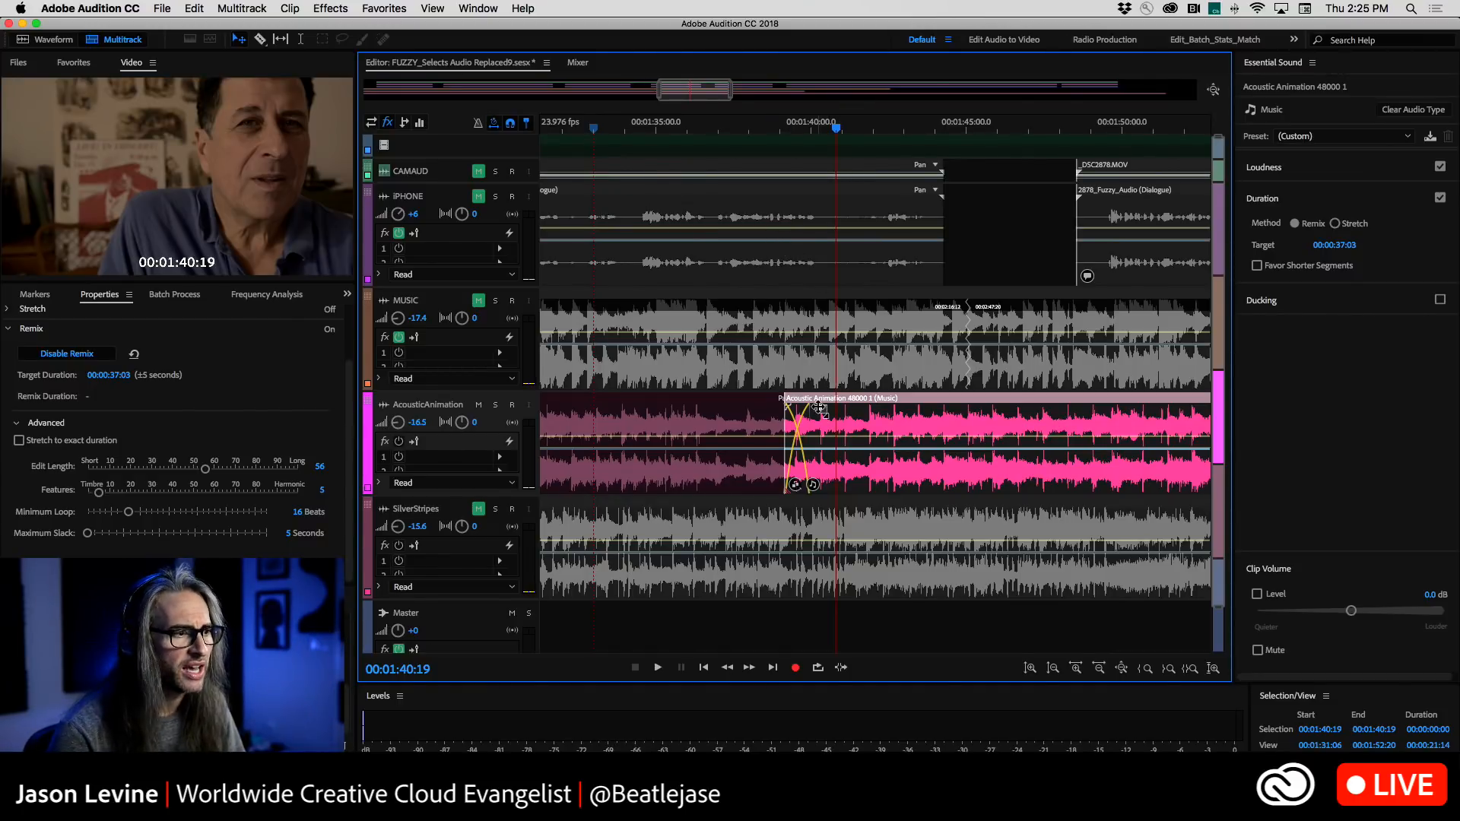
Lengthen and reshape the crossfade into the last Acoustic Animation segment, and audition it from 00:01:36:04
{"action": "mouse_move", "coordinate": [823, 409]}
{"action": "left_mouse_down"}
{"action": "mouse_move", "coordinate": [794, 434]}
{"action": "mouse_move", "coordinate": [797, 373]}
{"action": "mouse_move", "coordinate": [835, 390]}
{"action": "mouse_move", "coordinate": [837, 364]}
{"action": "mouse_move", "coordinate": [838, 445]}
{"action": "mouse_move", "coordinate": [833, 426]}
{"action": "left_mouse_up"}
{"action": "left_click", "coordinate": [694, 131]}
{"action": "key", "text": "space"}
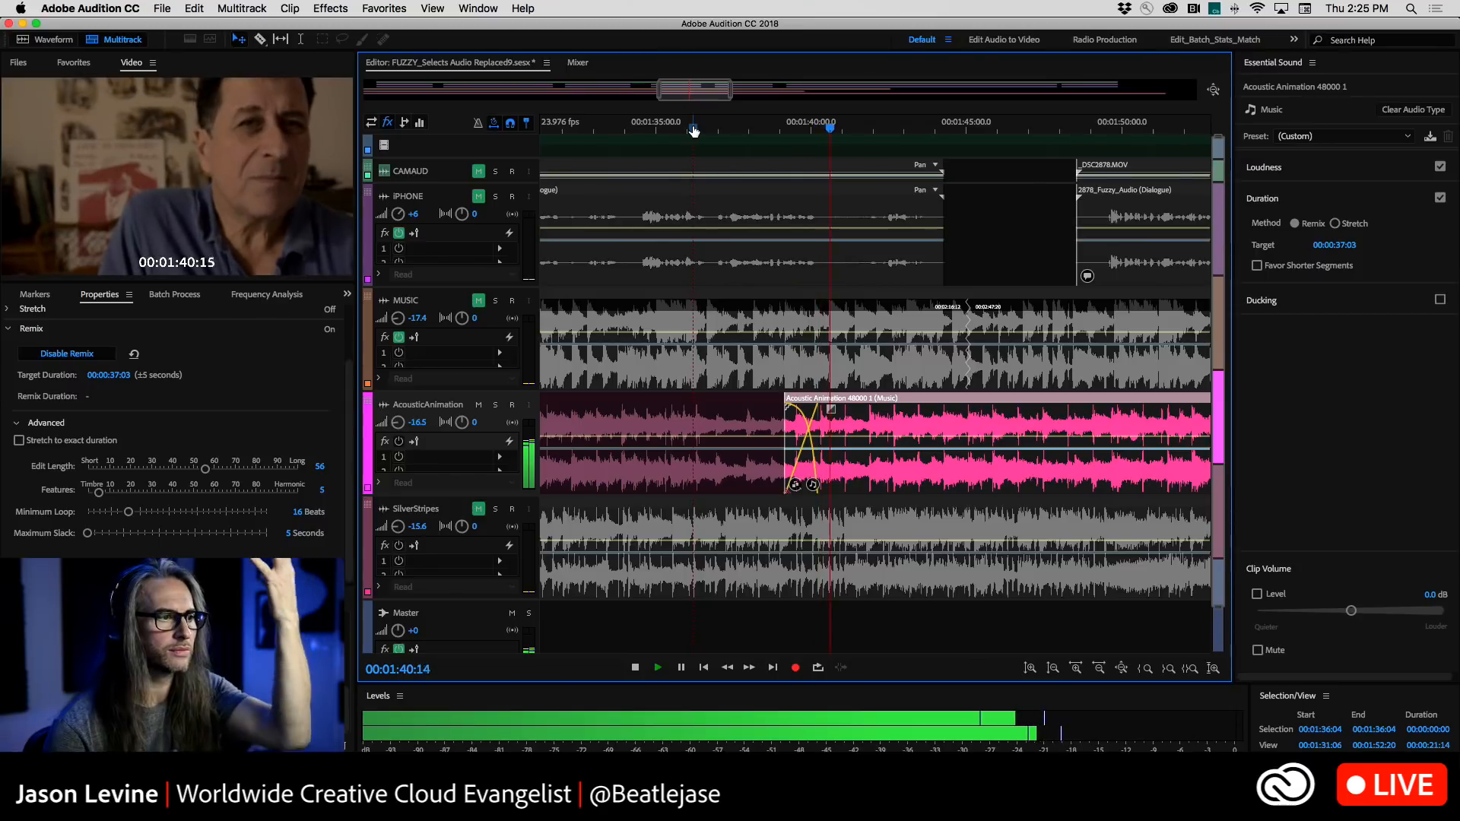
{"action": "key", "text": "space"}
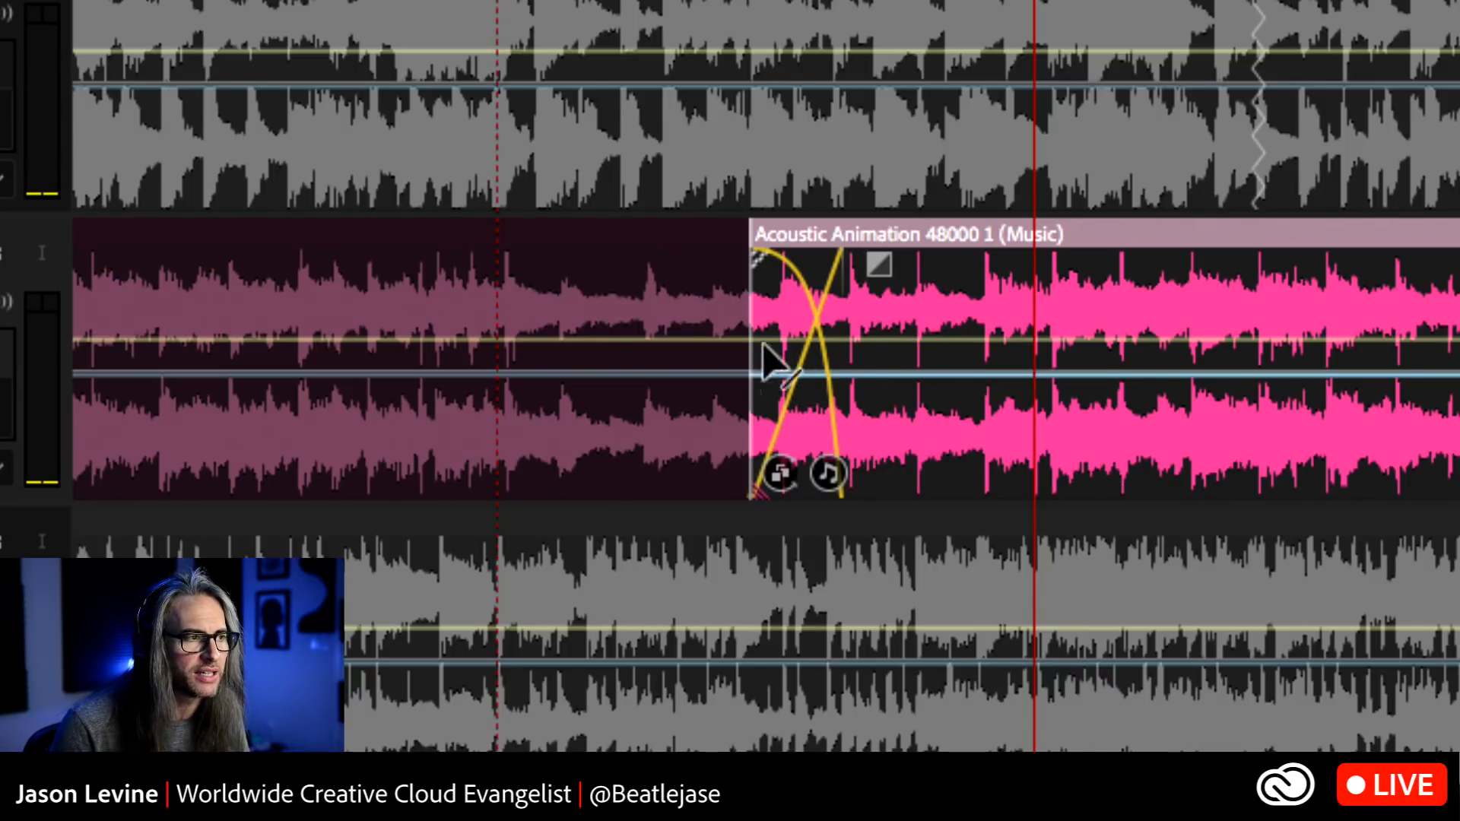
{"action": "key", "text": "space"}
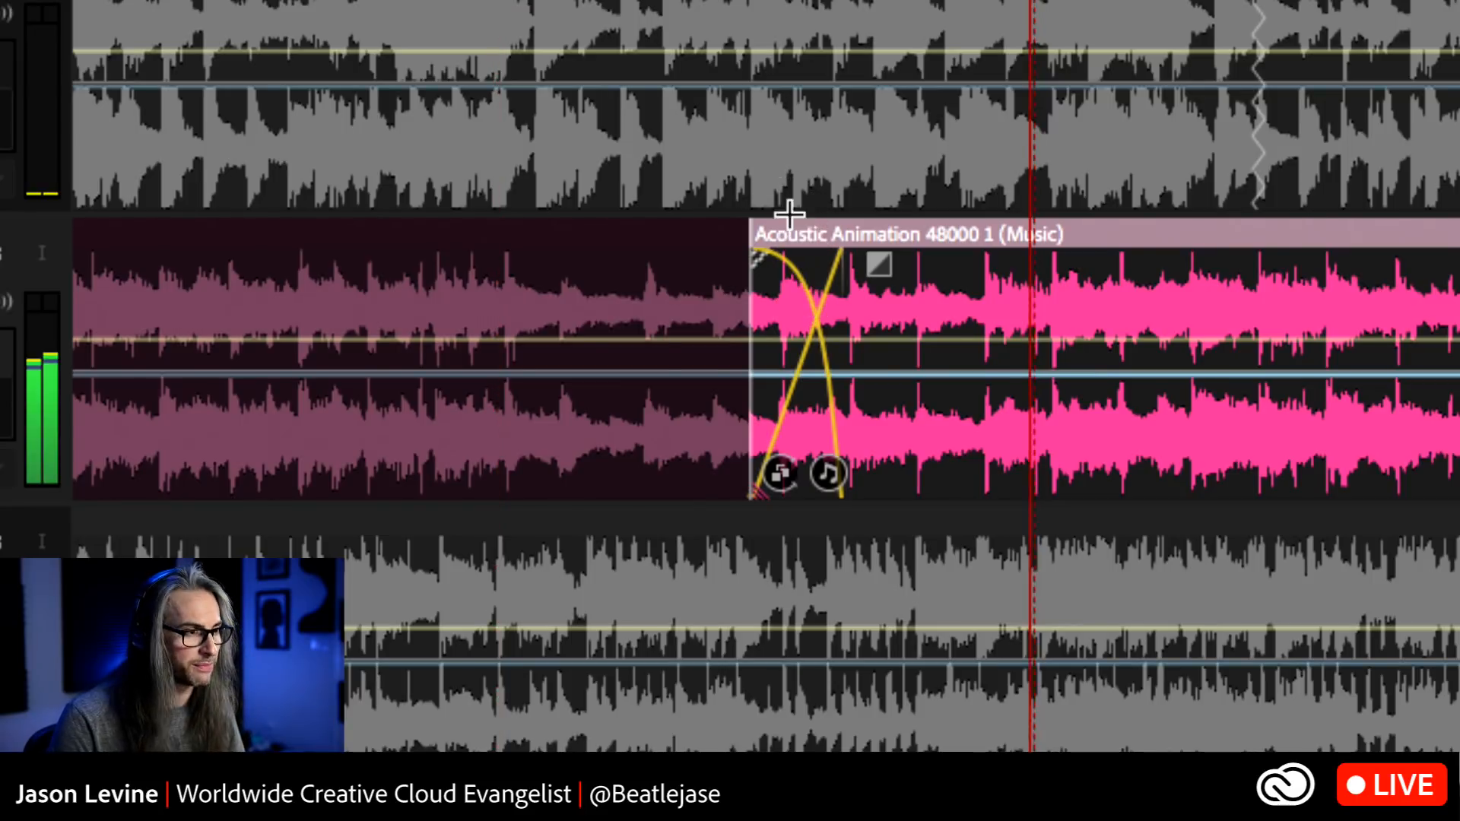
{"action": "key", "text": "k"}
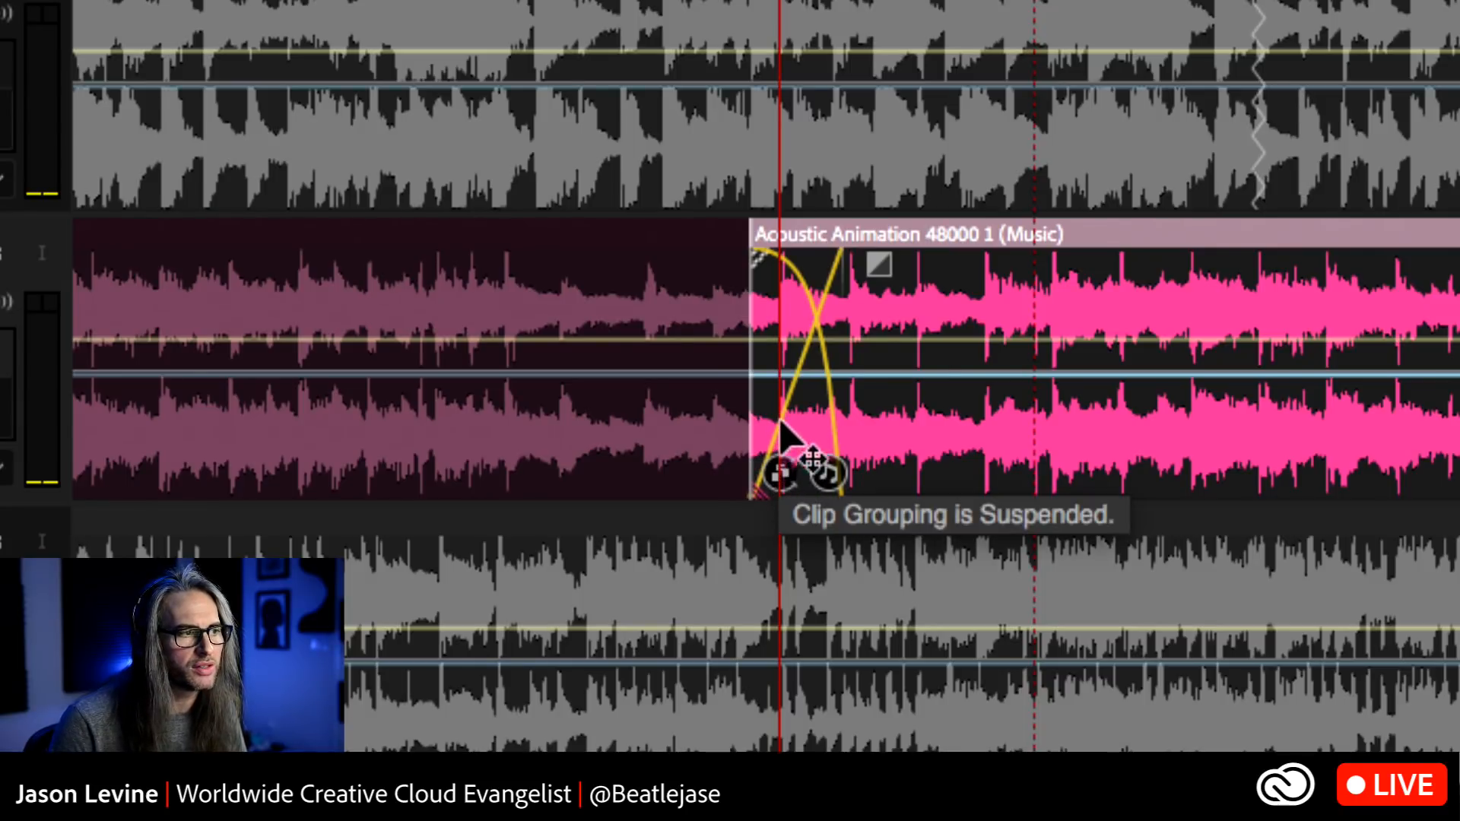
Bend the last segment's crossfade curve upward for a faster fade-in and replay the transition
{"action": "left_click_drag", "start_coordinate": [875, 270], "coordinate": [875, 126]}
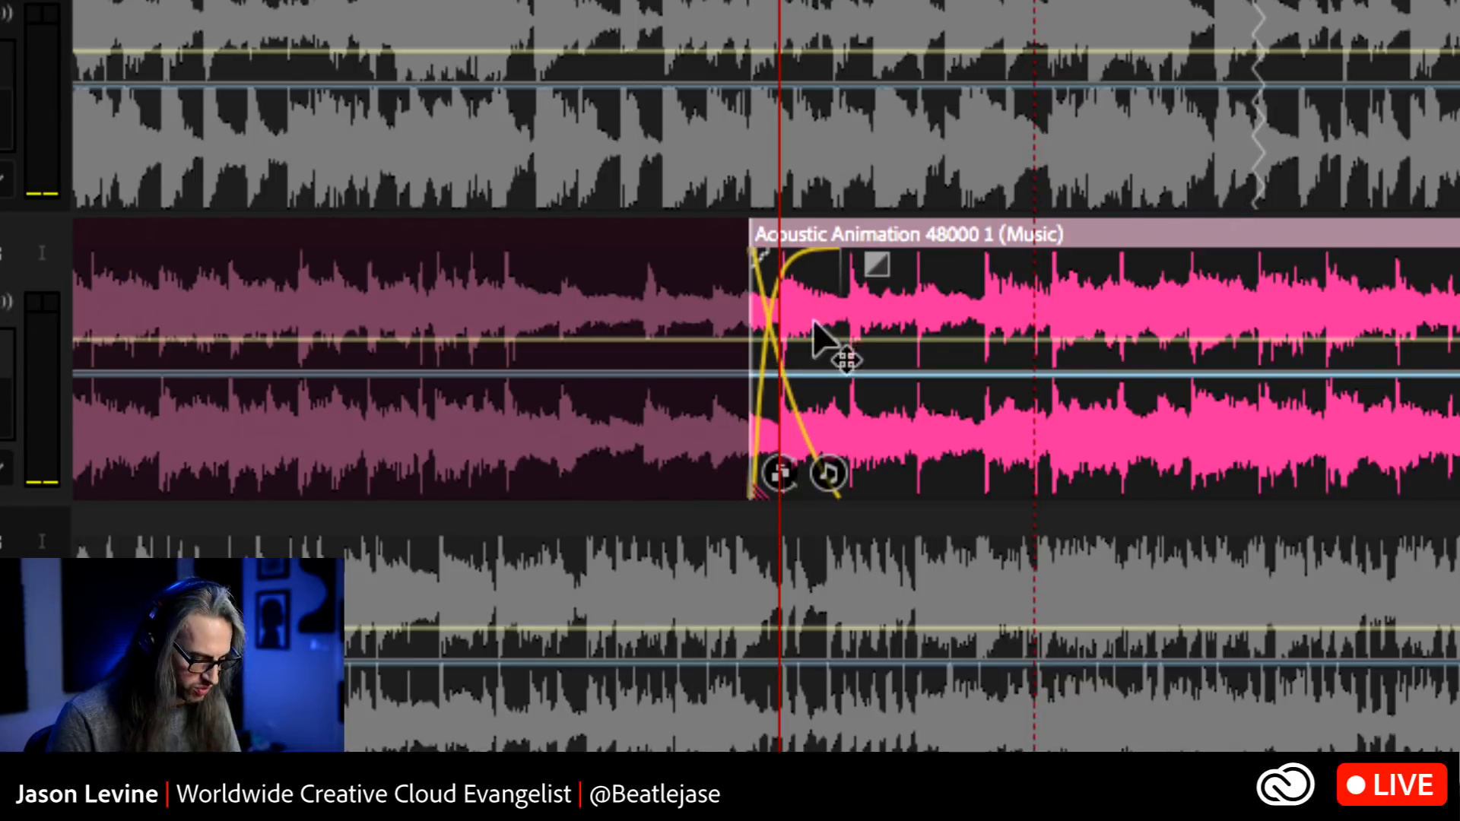
{"action": "key", "text": "space"}
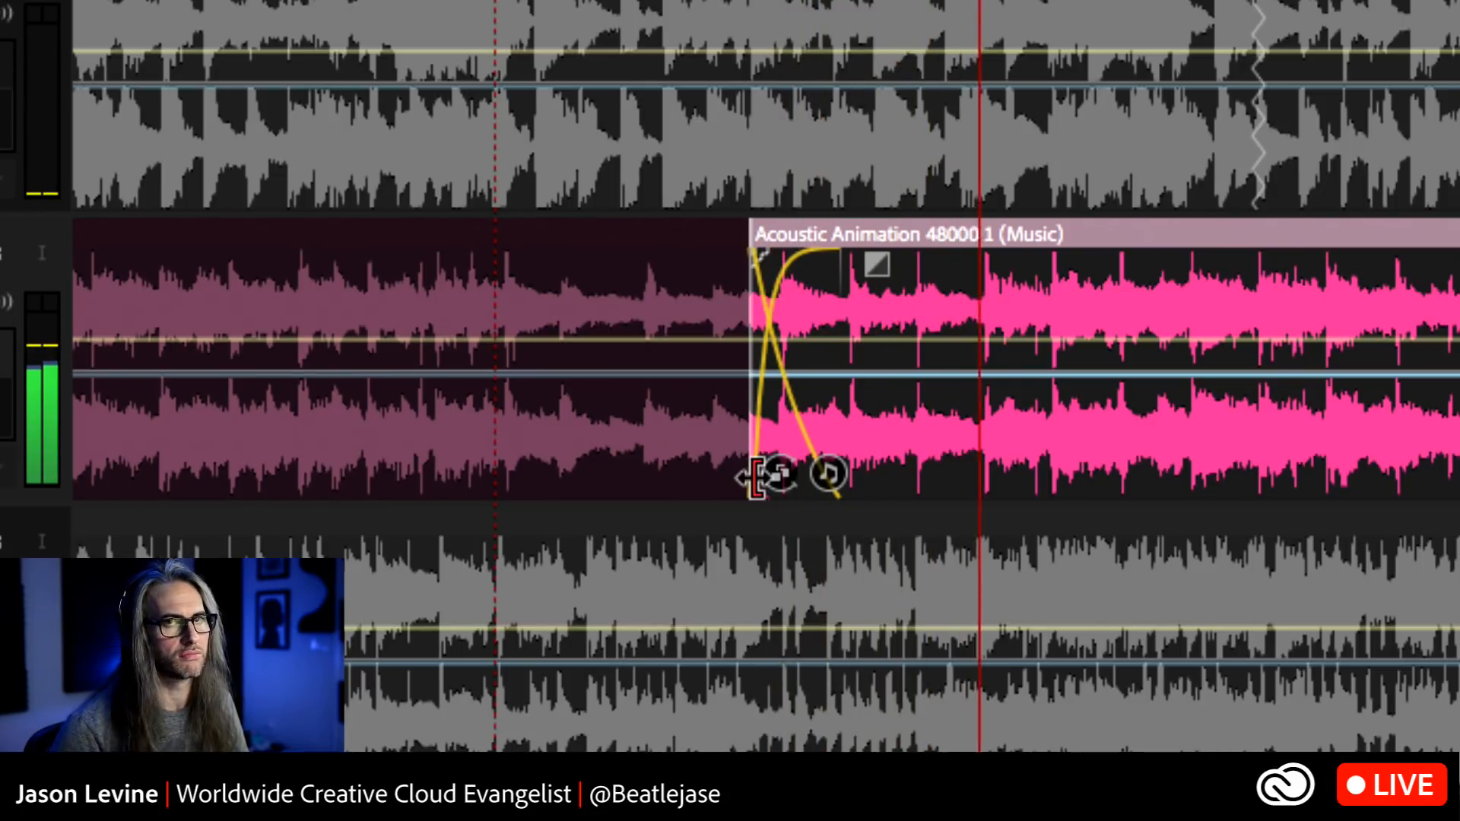
{"action": "key", "text": "space"}
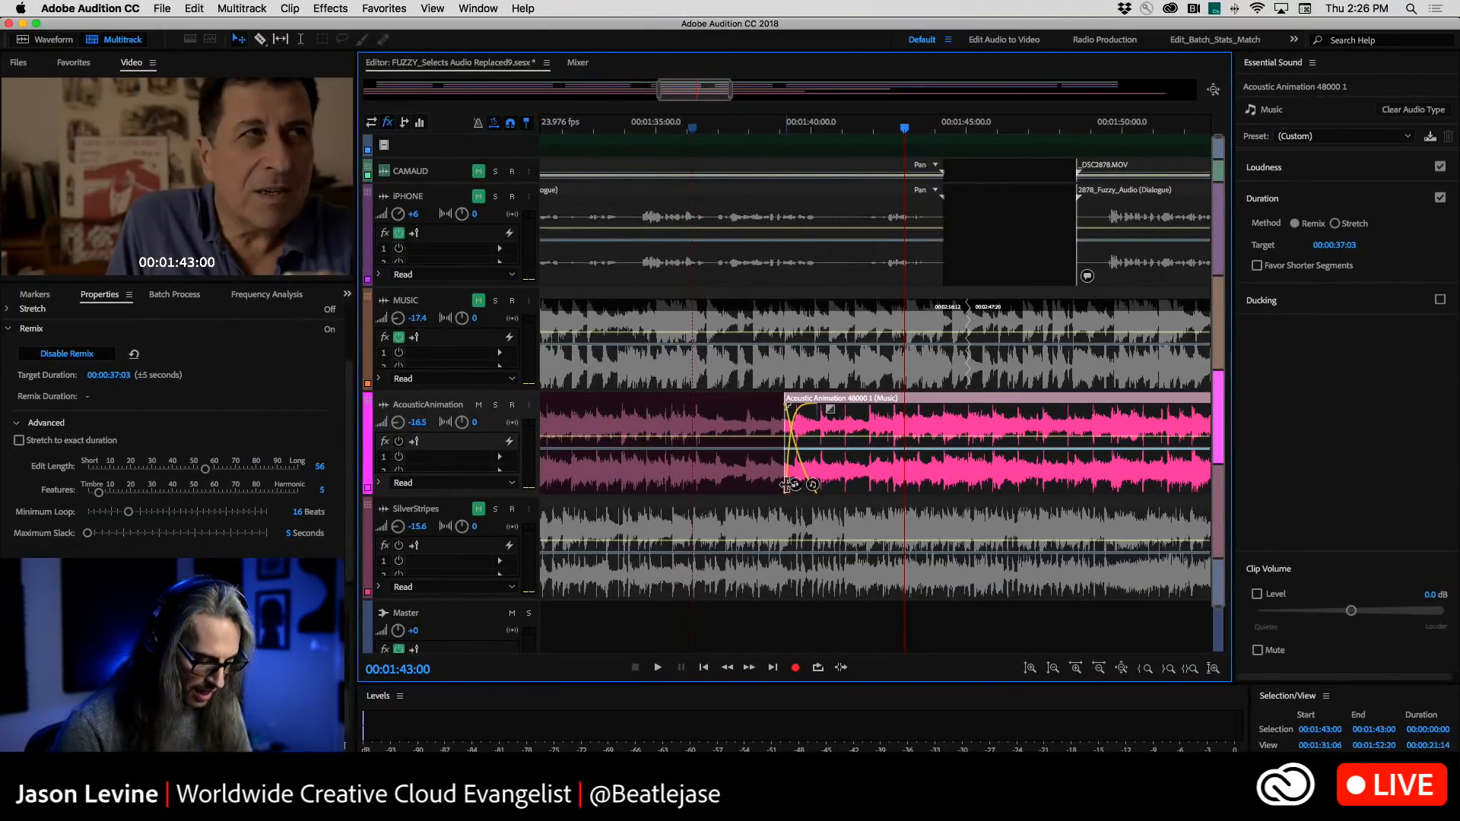
Spread the last three Acoustic Animation segments apart, and move the second back to overlap the first with a crossfade
{"action": "key", "text": "backslash"}
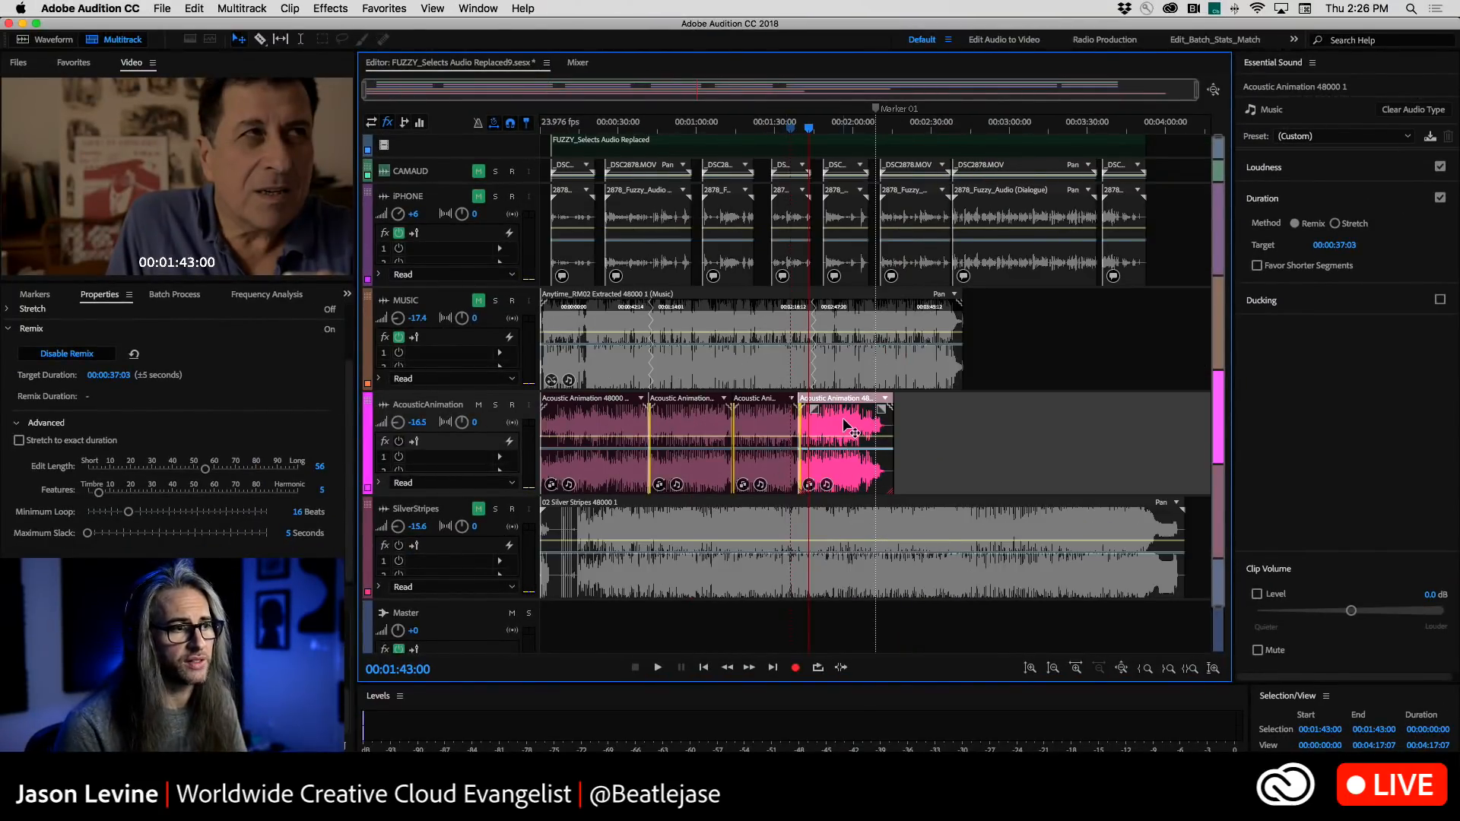
{"action": "left_click_drag", "start_coordinate": [846, 425], "coordinate": [984, 430]}
{"action": "left_click_drag", "start_coordinate": [770, 424], "coordinate": [876, 431]}
{"action": "left_click_drag", "start_coordinate": [697, 420], "coordinate": [760, 424]}
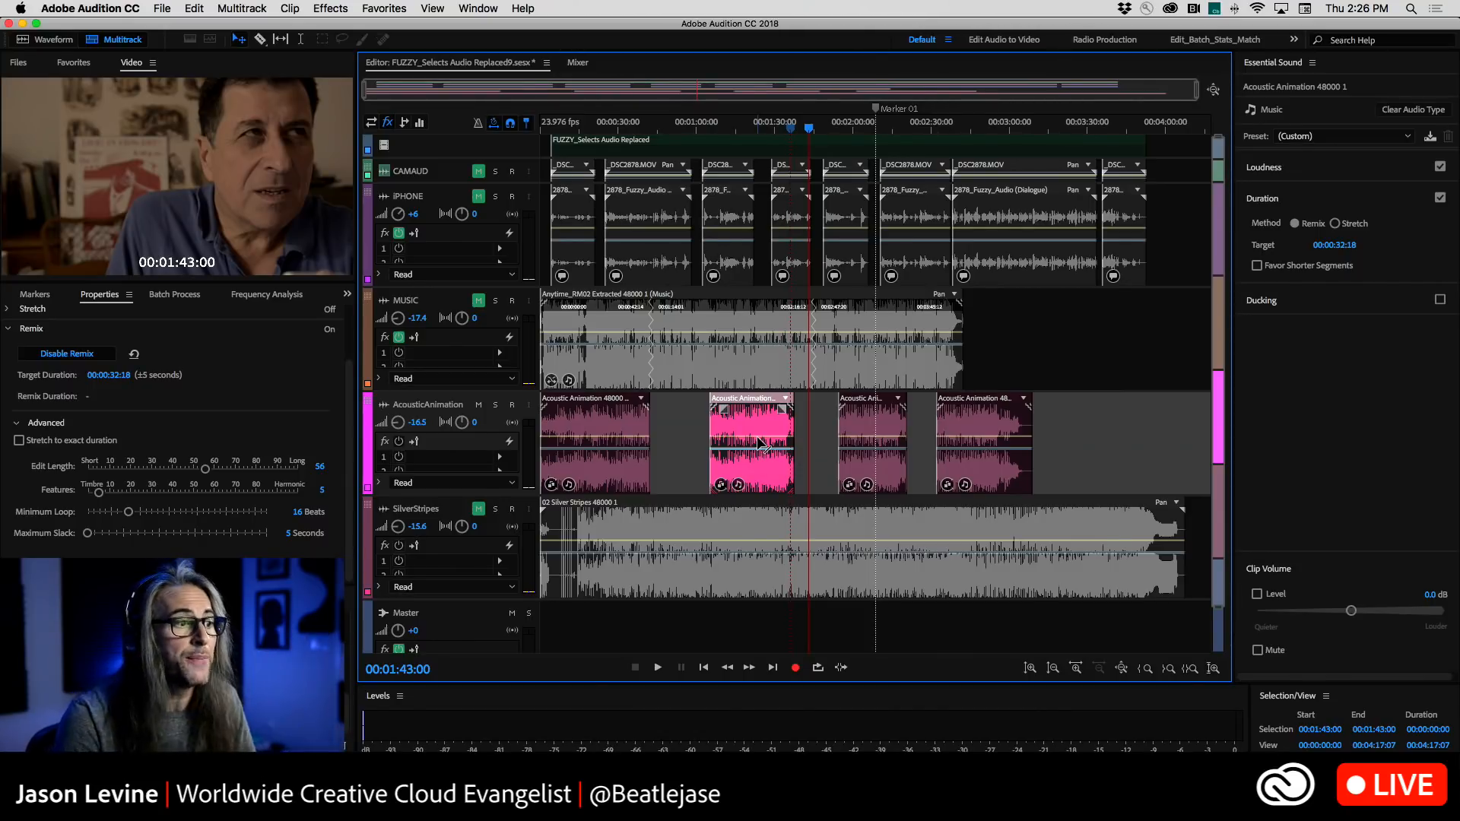
{"action": "left_click_drag", "start_coordinate": [747, 417], "coordinate": [676, 423]}
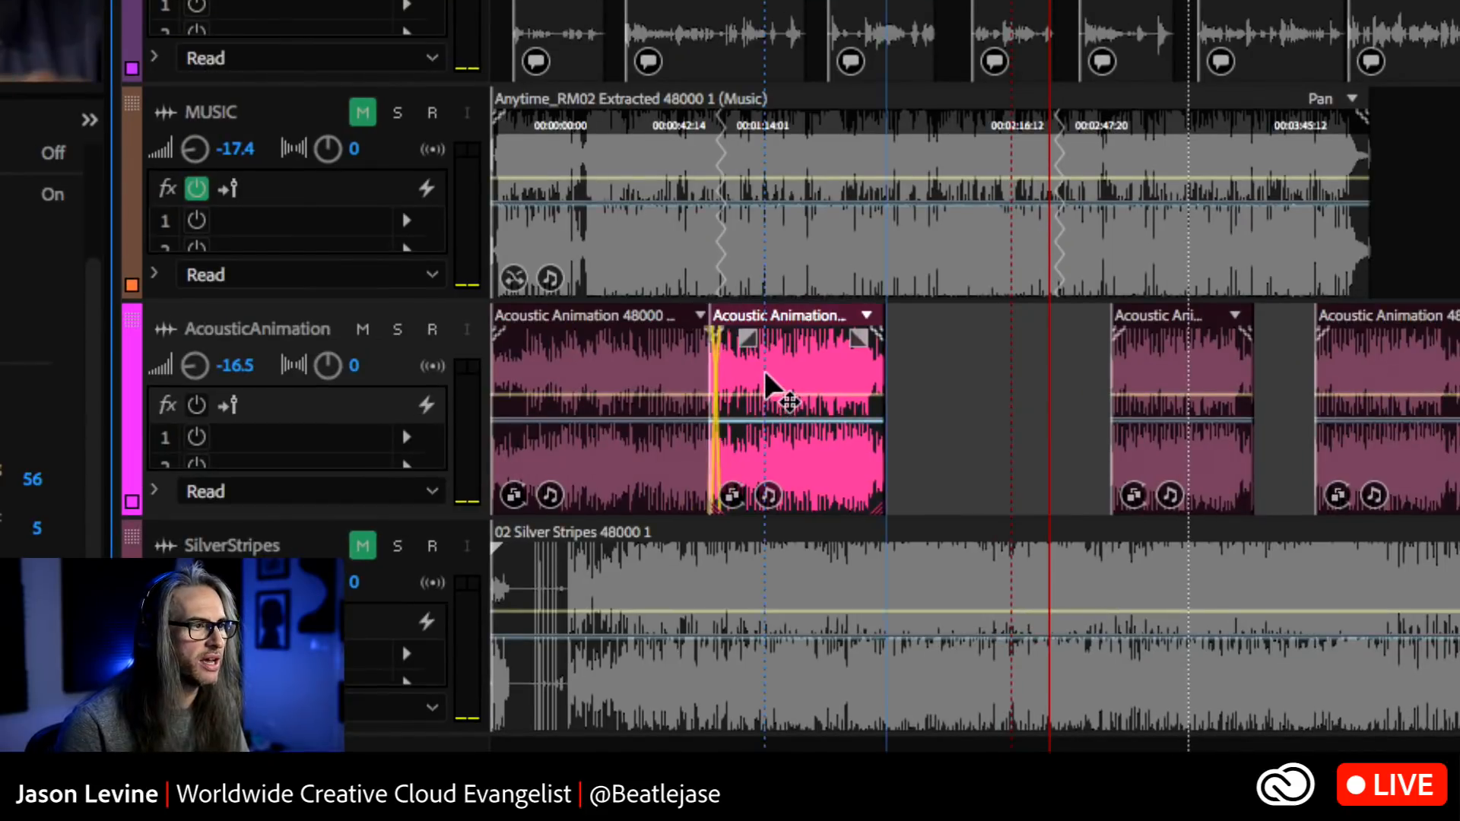
{"action": "left_click_drag", "start_coordinate": [765, 372], "coordinate": [736, 388]}
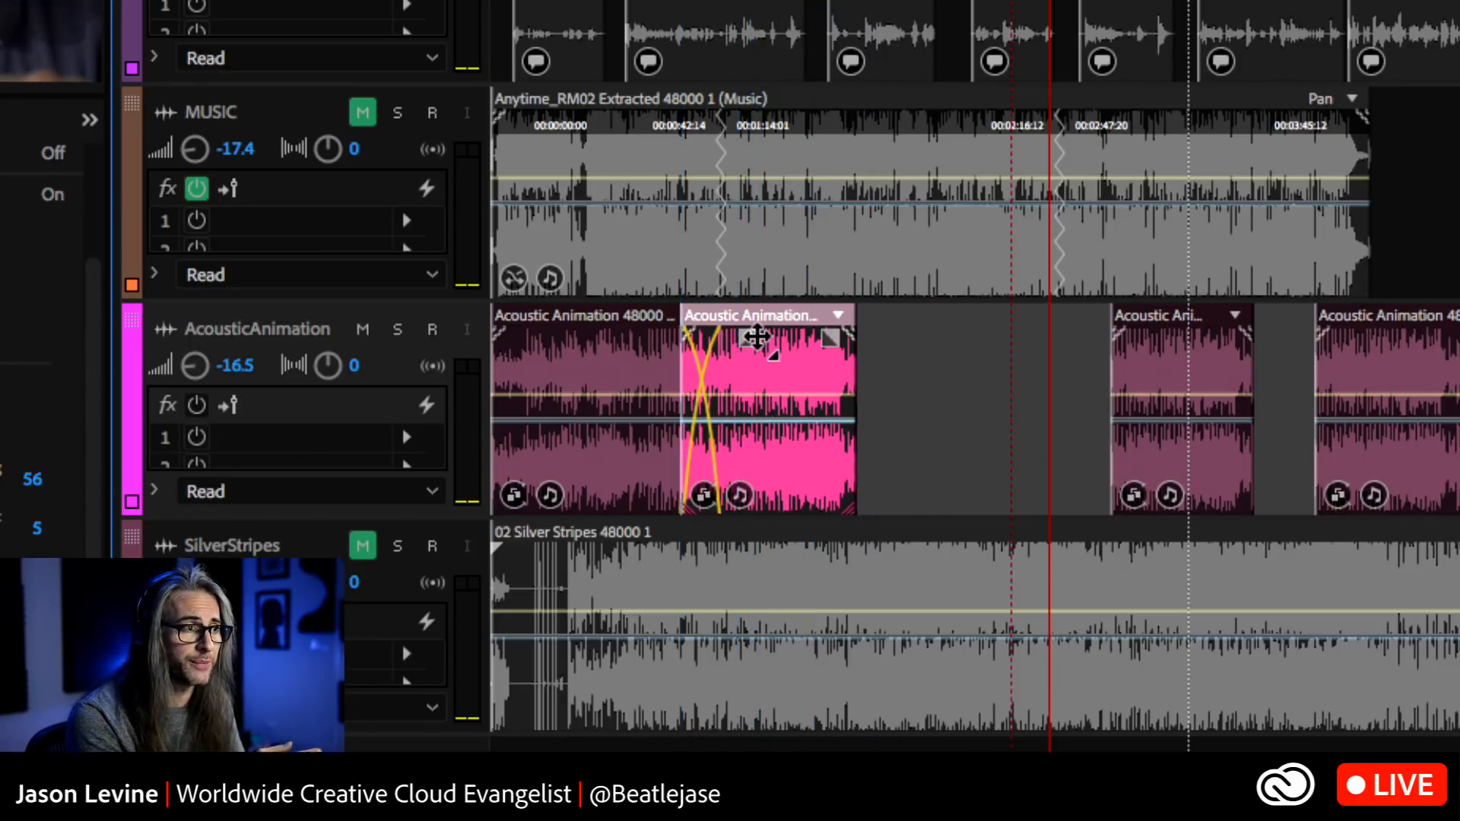
Undo the last five segment moves on the AcousticAnimation track
{"action": "mouse_move", "coordinate": [751, 340]}
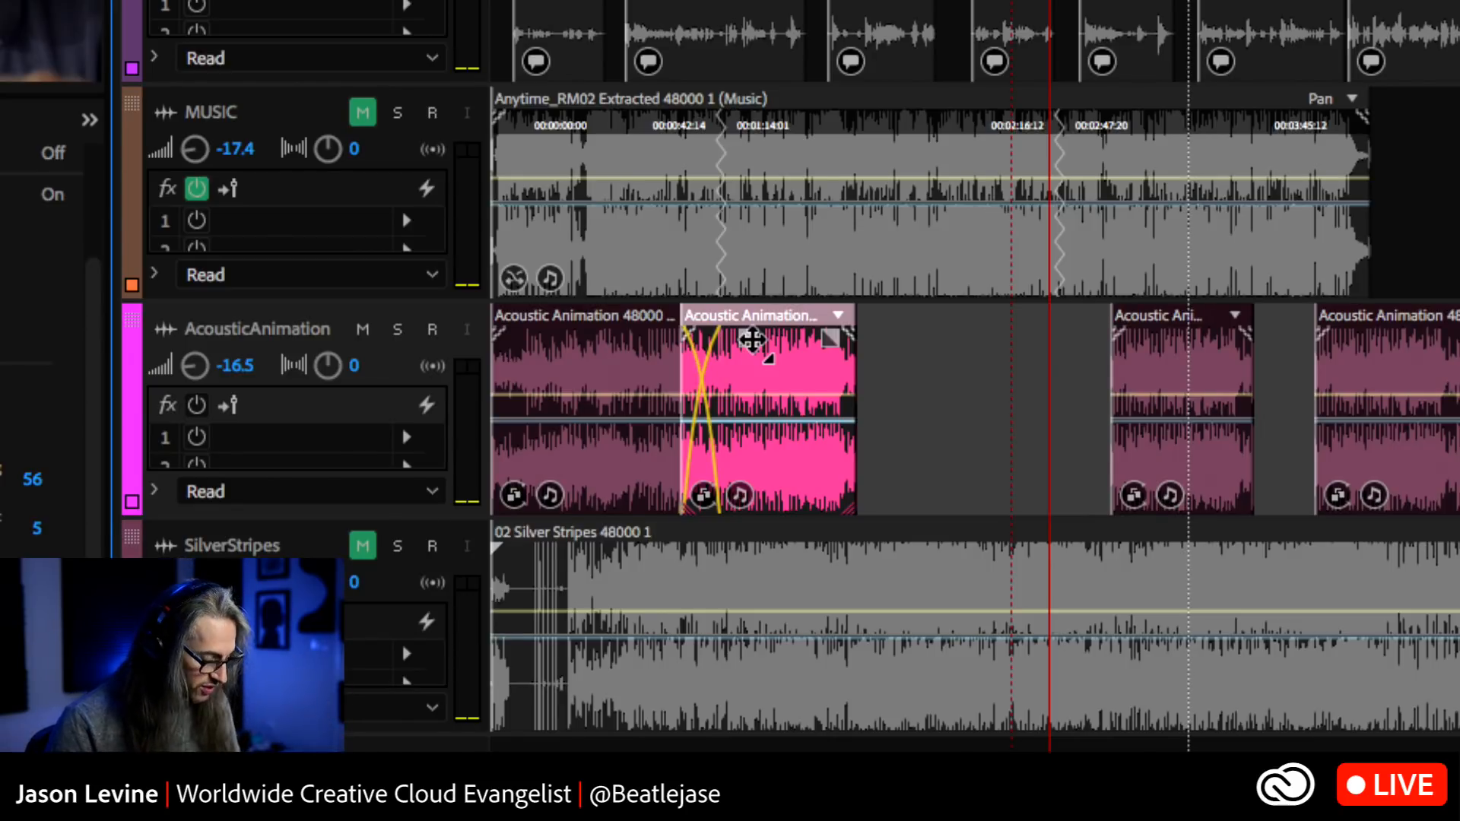
{"action": "key", "text": "ctrl+z"}
{"action": "key", "text": "ctrl+z"}
{"action": "key", "text": "ctrl+z"}
{"action": "key", "text": "ctrl+z"}
{"action": "key", "text": "ctrl+z"}
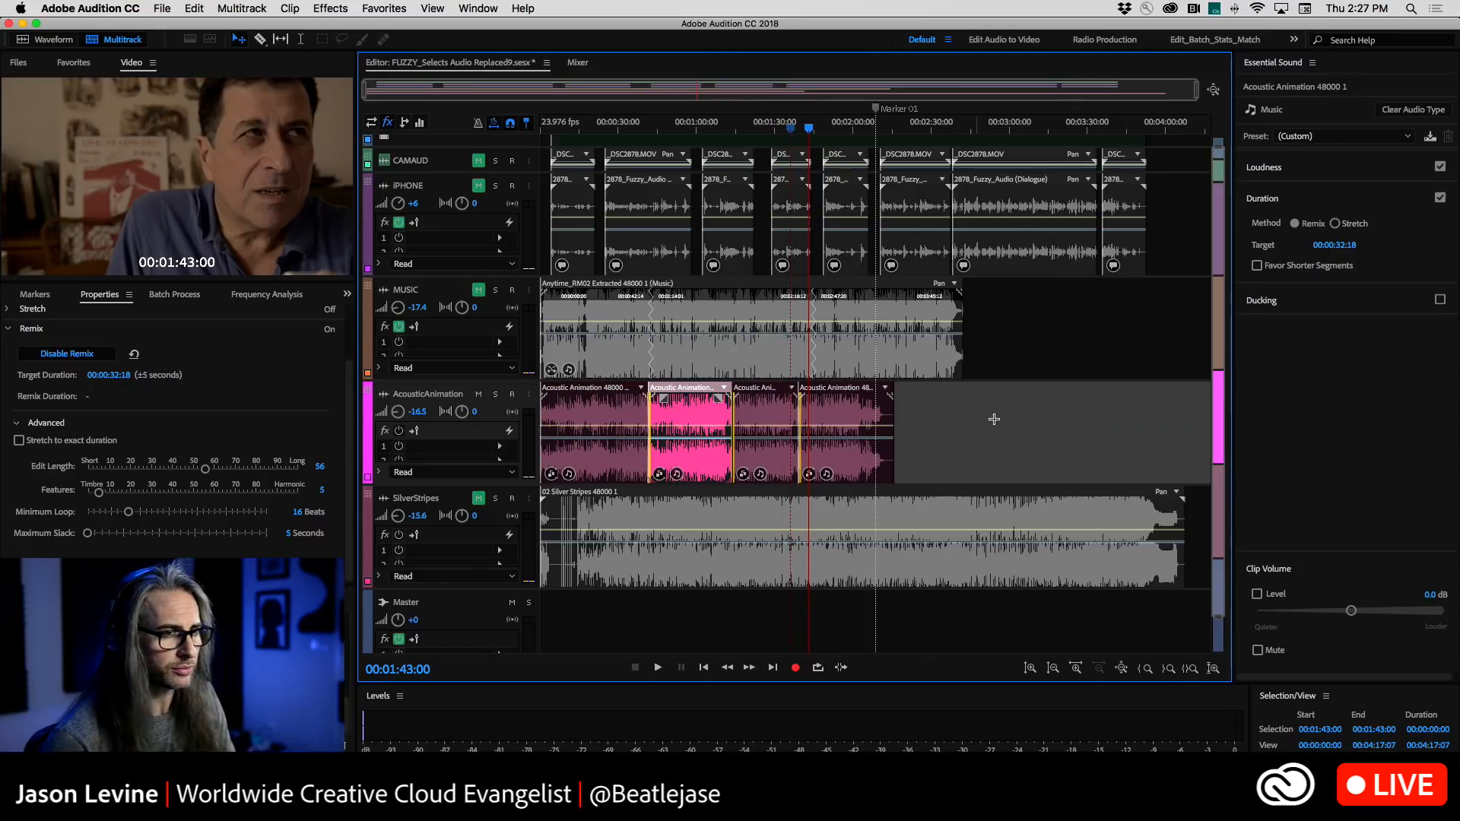
Assign the Music type to the 02 Silver Stripes clip, set its duration method to Remix, and shorten it to about 00:02:08:18
{"action": "left_click", "coordinate": [683, 516]}
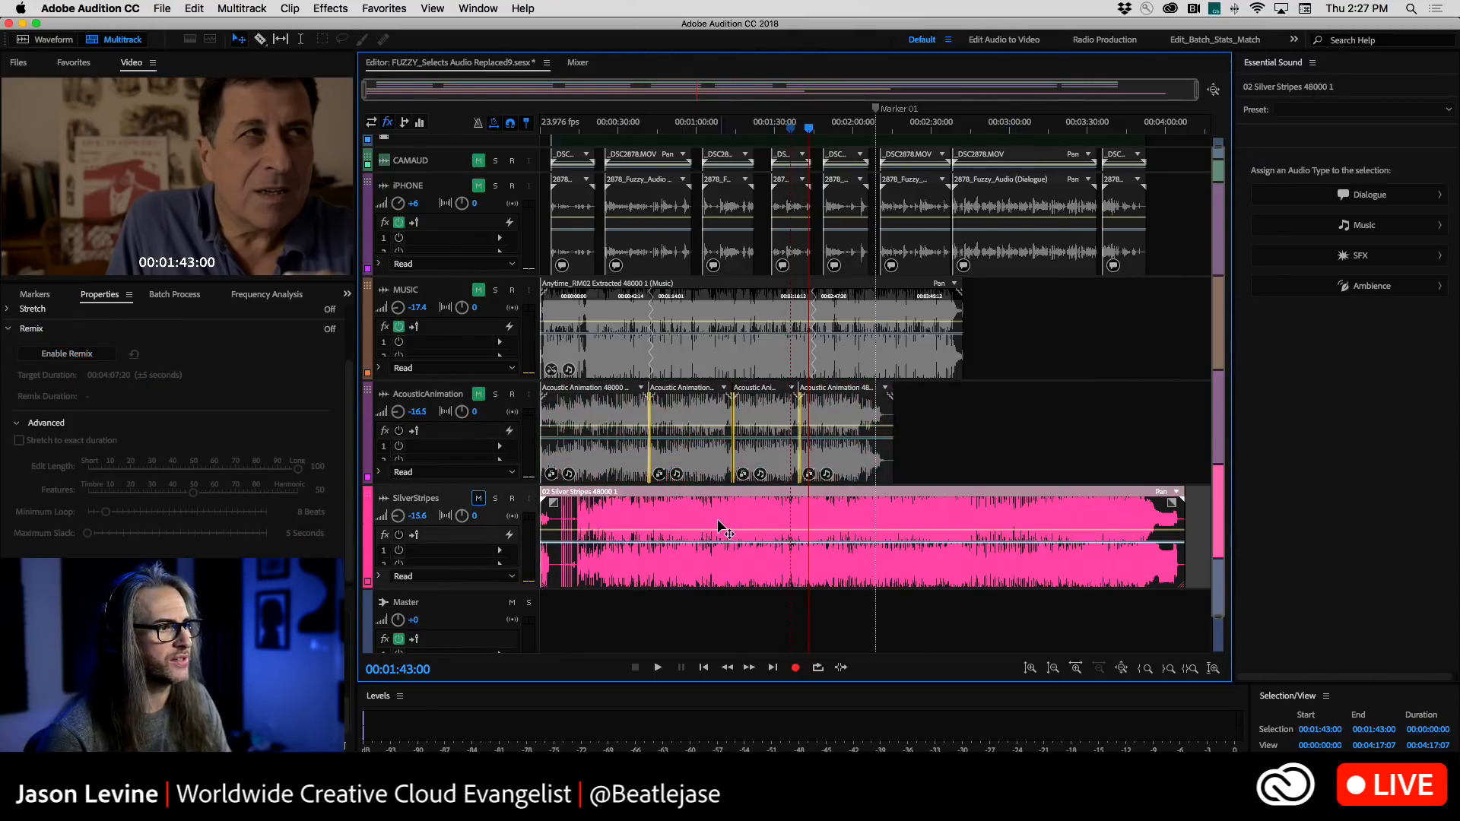
{"action": "left_click", "coordinate": [1316, 225]}
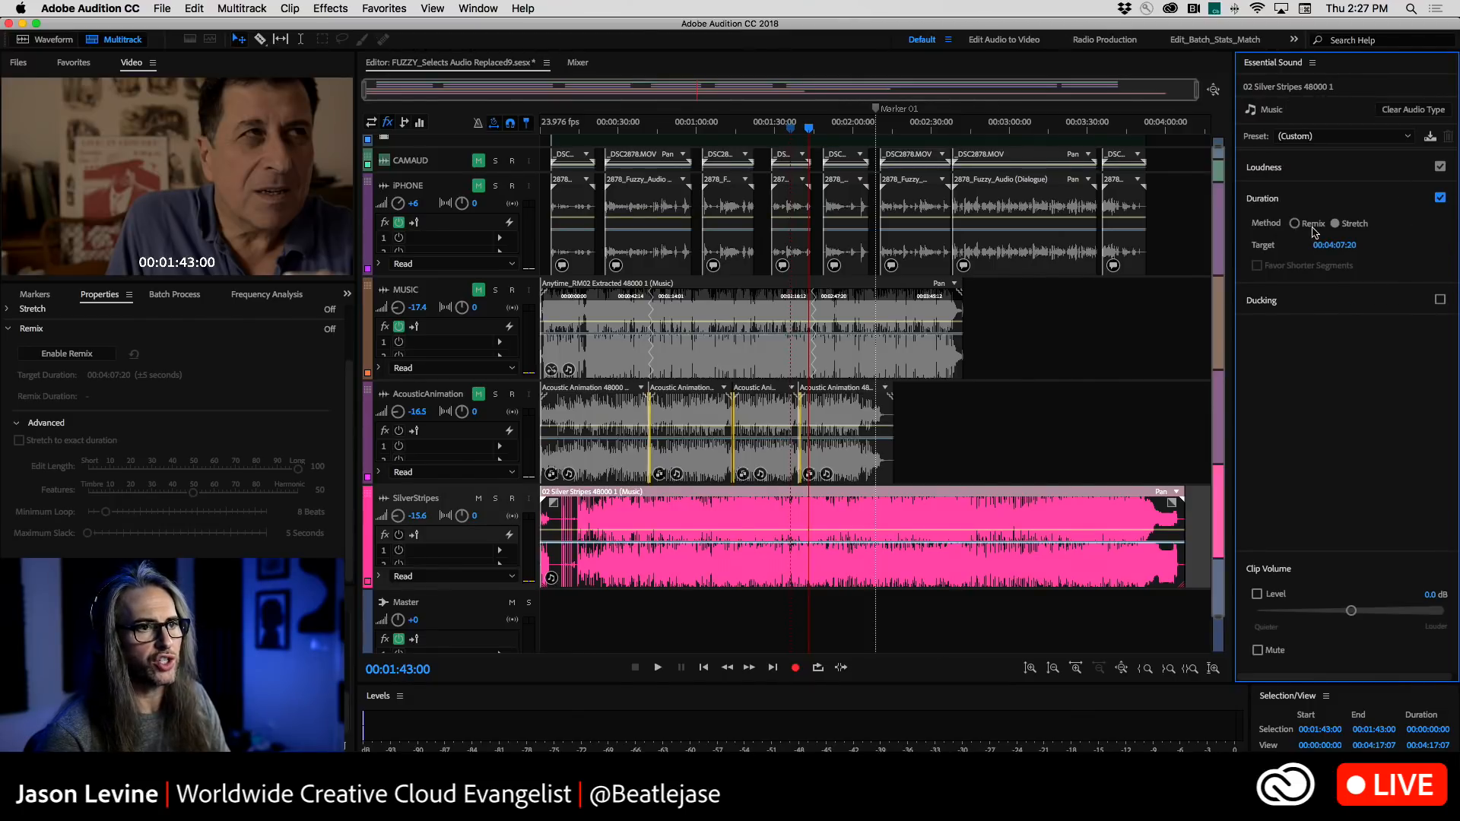
{"action": "left_click", "coordinate": [1295, 224]}
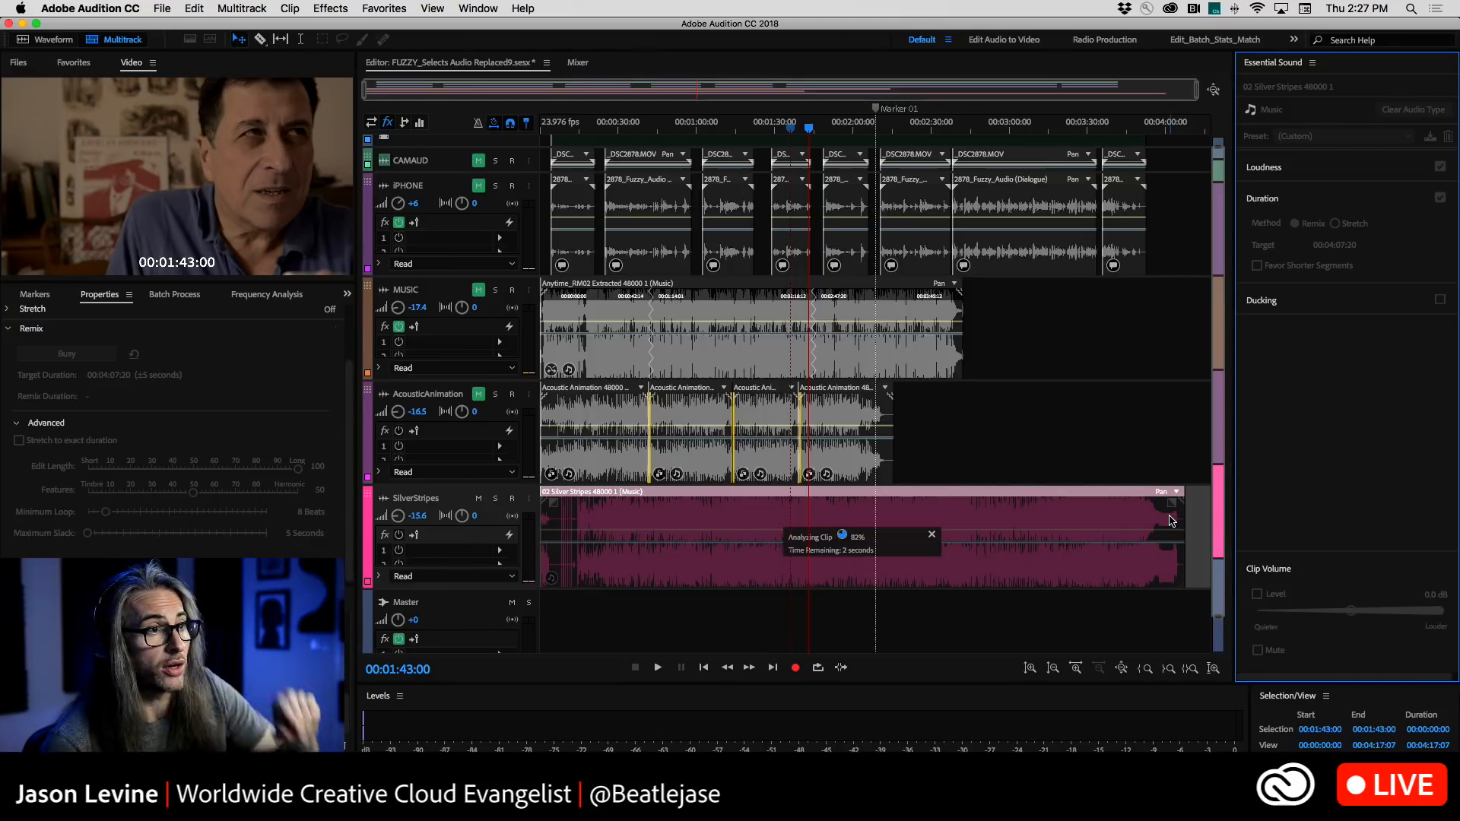
{"action": "left_click_drag", "start_coordinate": [1181, 503], "coordinate": [875, 528]}
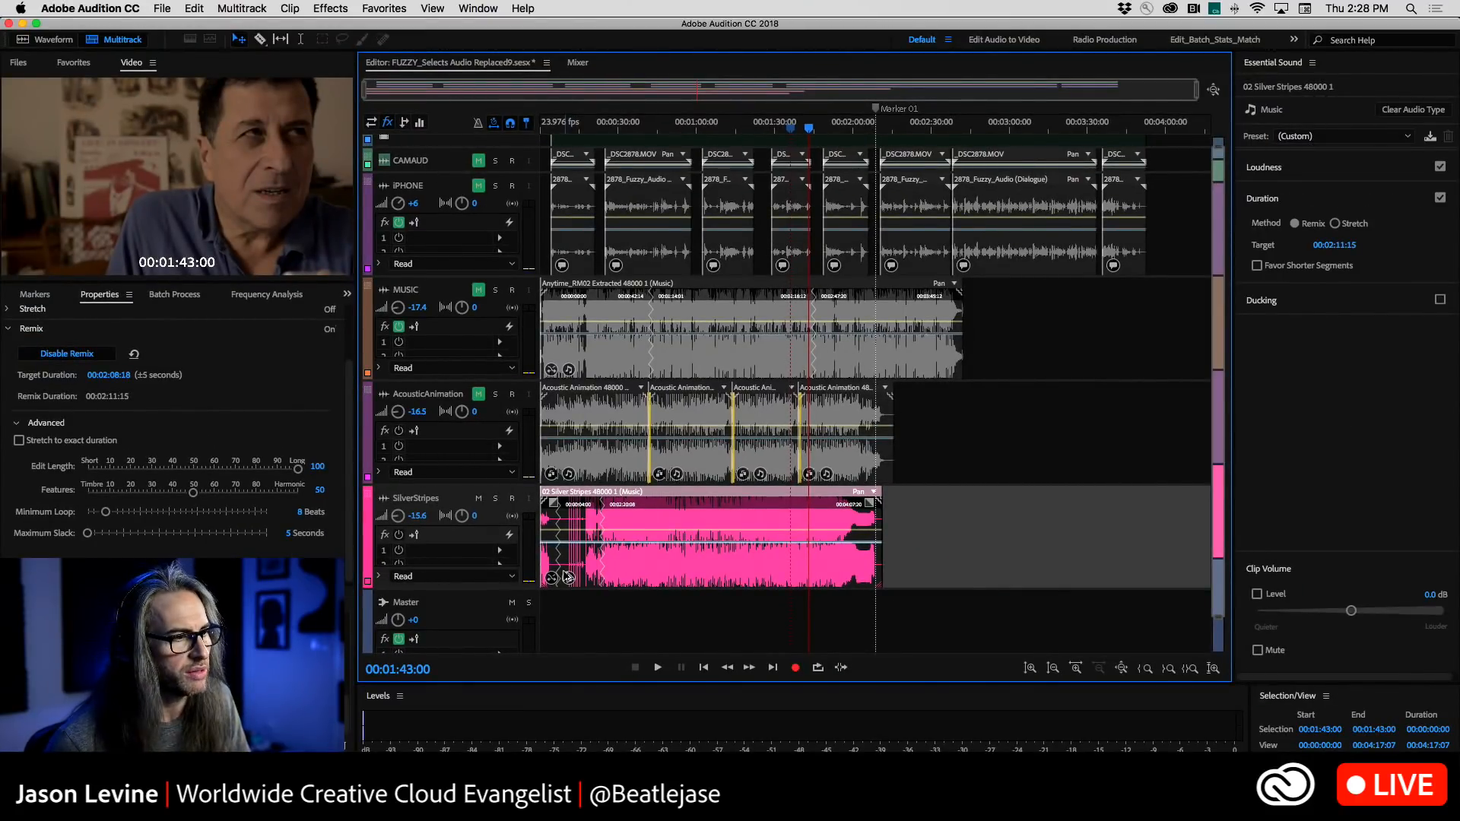
Open the 02 Silver Stripes clip in the Waveform editor and play its intro from the beginning
{"action": "double_click", "coordinate": [615, 524]}
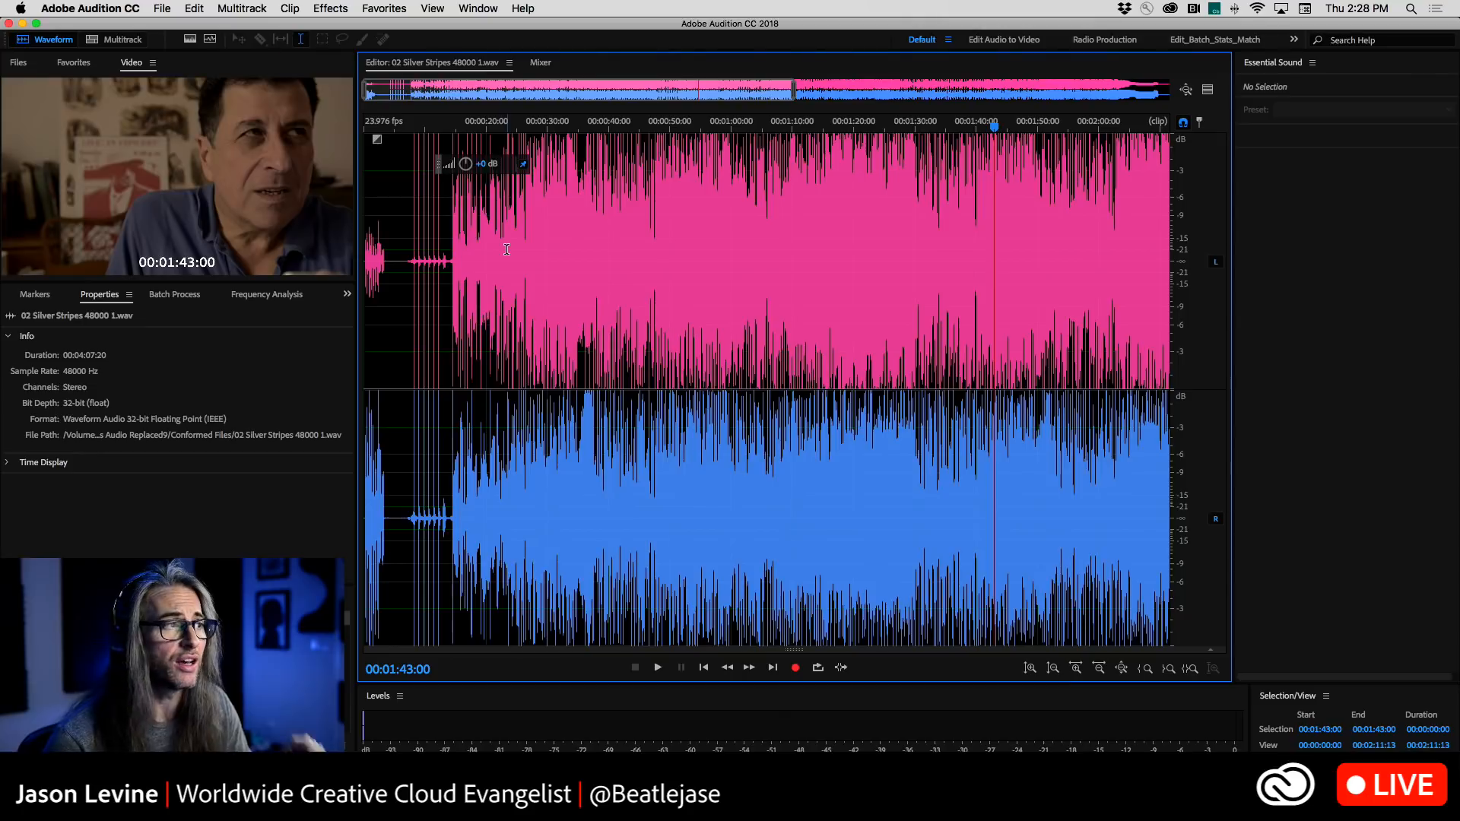
{"action": "key", "text": "space"}
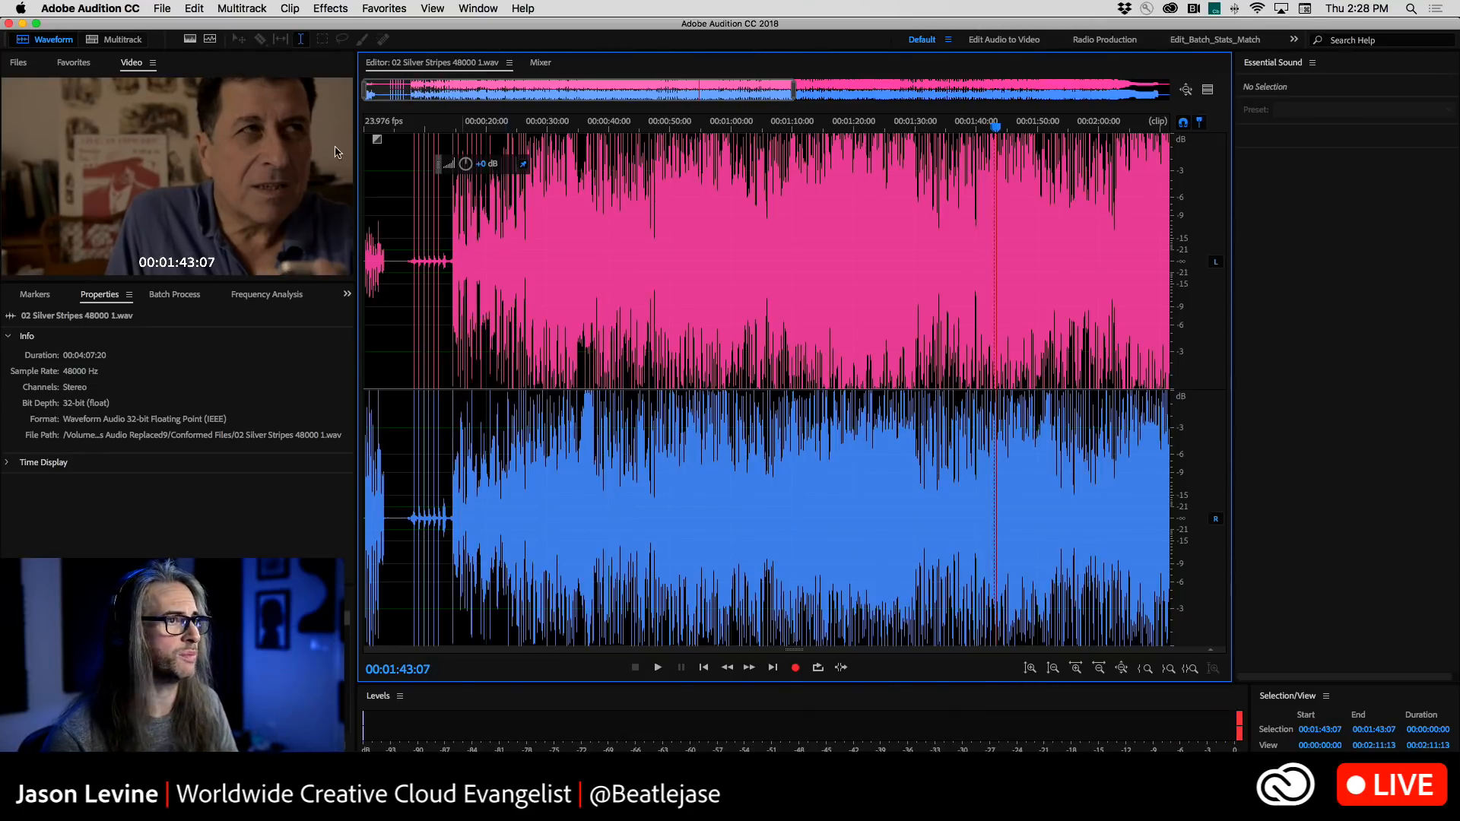
{"action": "left_click", "coordinate": [403, 125]}
{"action": "left_click_drag", "start_coordinate": [405, 128], "coordinate": [75, 127]}
{"action": "key", "text": "space"}
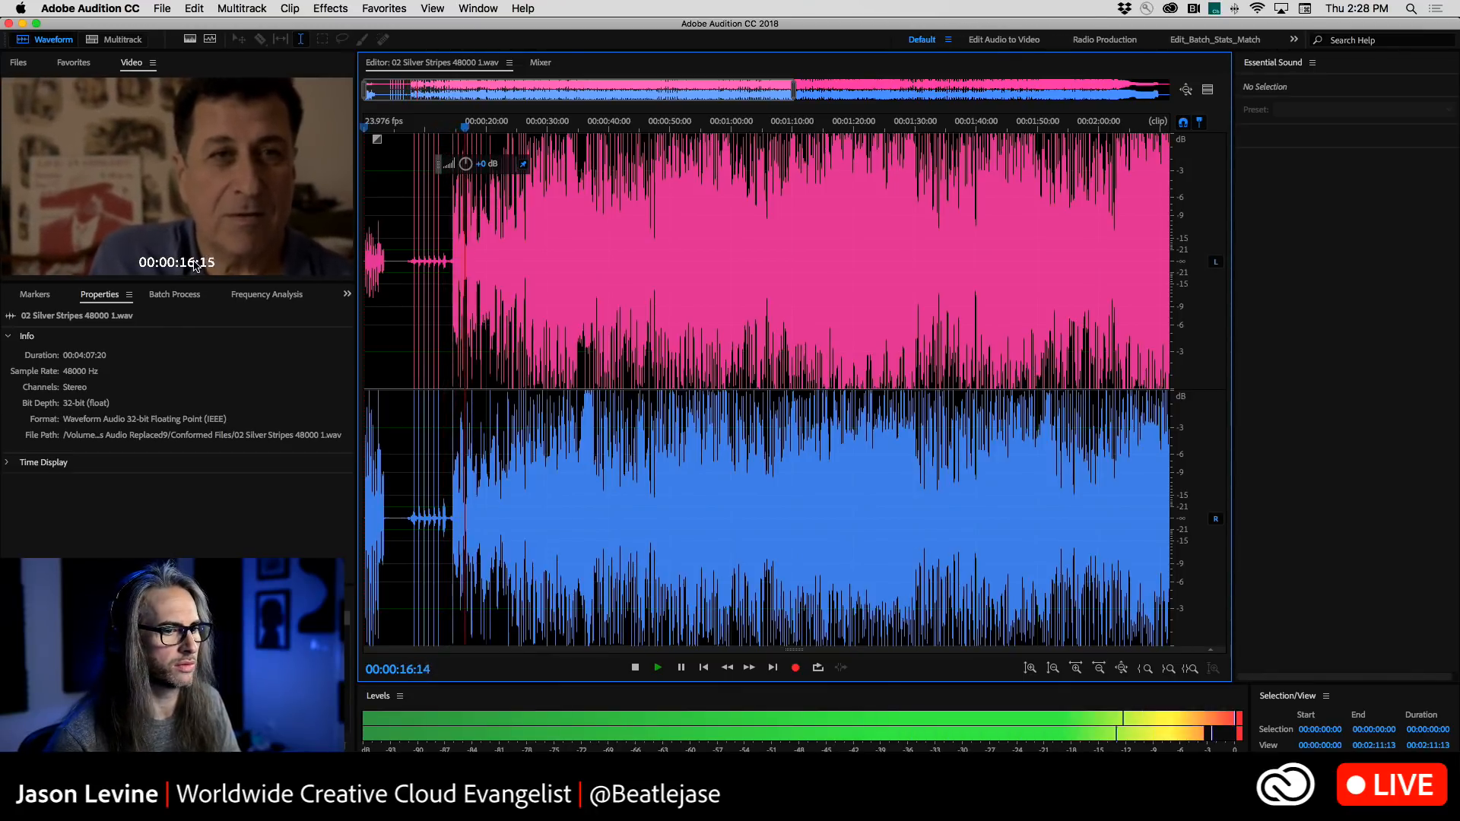
{"action": "key", "text": "space"}
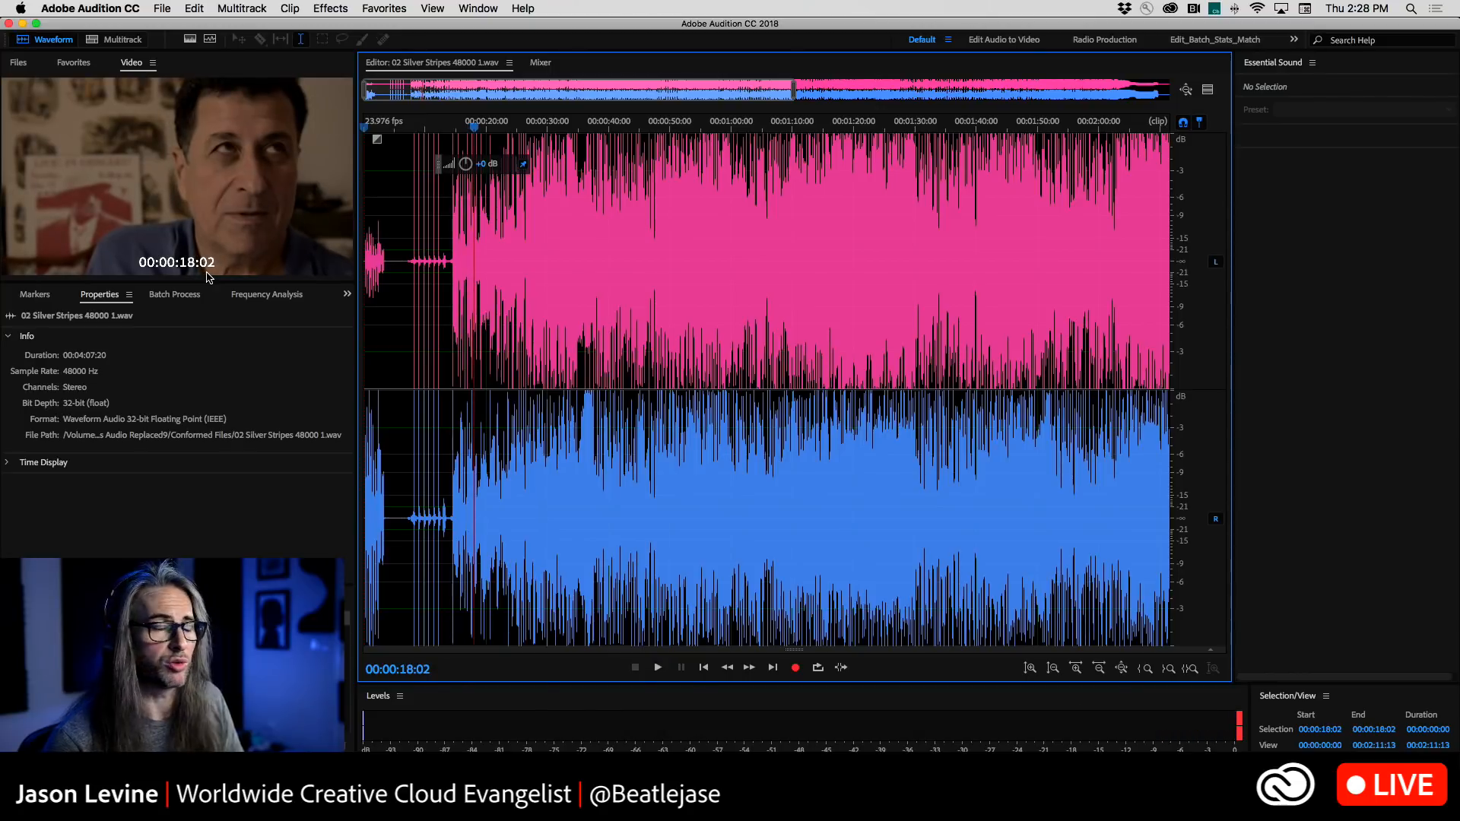
Lower the level of the whole 02 Silver Stripes file slightly and clear the selection
{"action": "left_click_drag", "start_coordinate": [466, 168], "coordinate": [462, 171]}
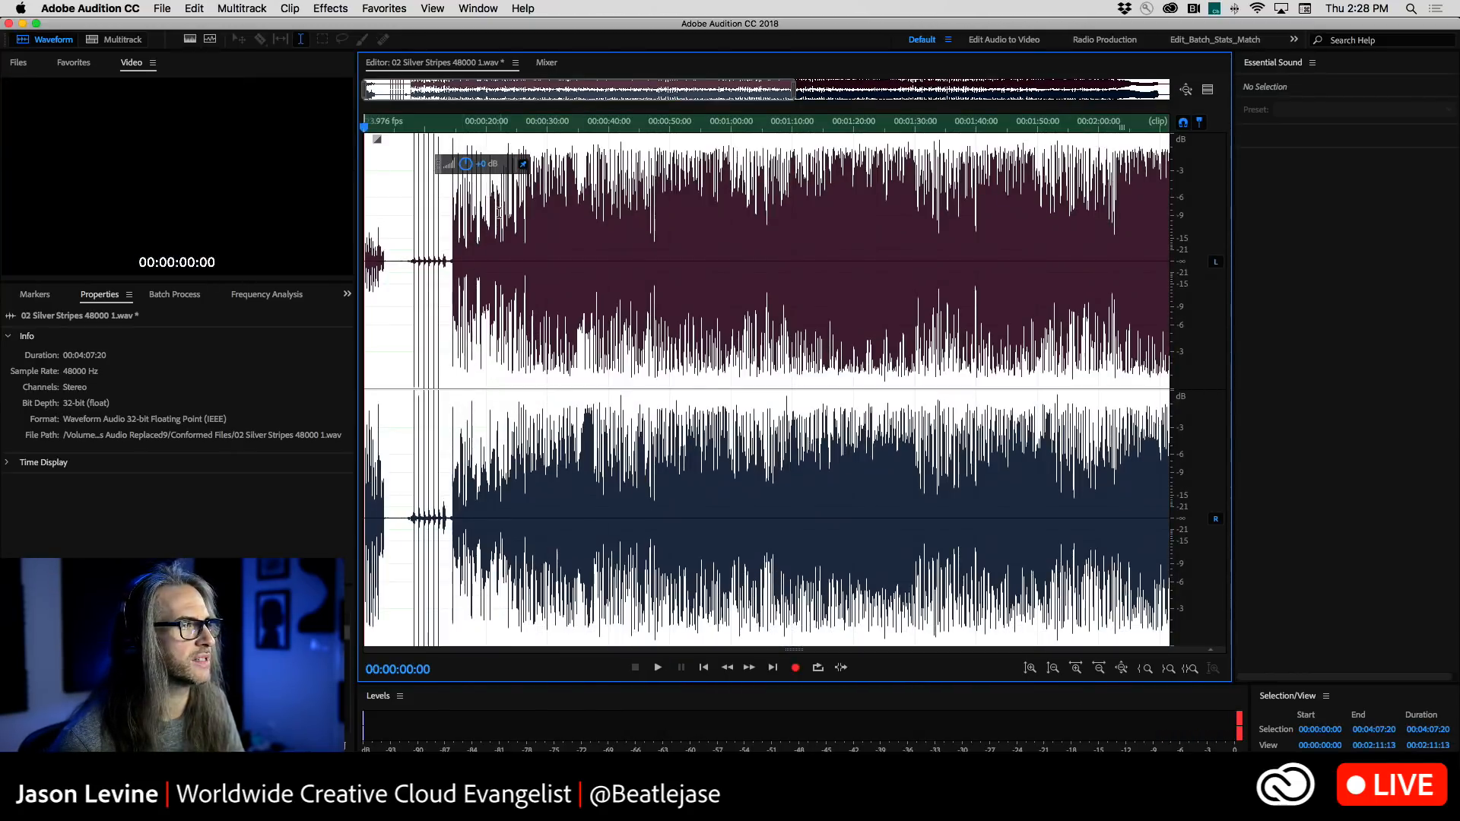
{"action": "left_click", "coordinate": [548, 242]}
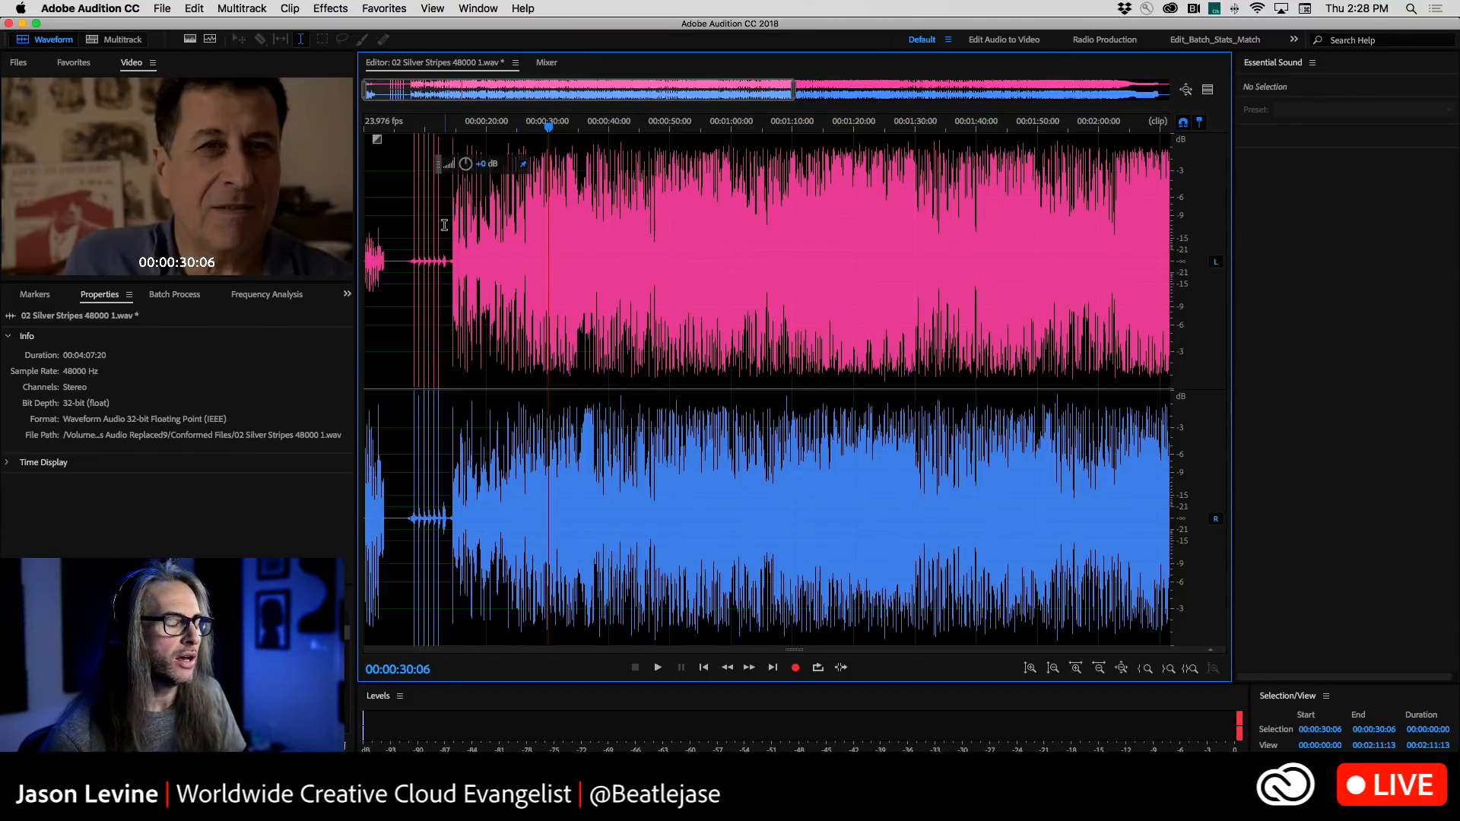
Highlight the opening 00:00:03:11 of the waveform and the range from 00:00:08:09 to 00:00:14:07, and inspect the first 00:00:18:17 up close
{"action": "left_click_drag", "start_coordinate": [384, 244], "coordinate": [300, 249]}
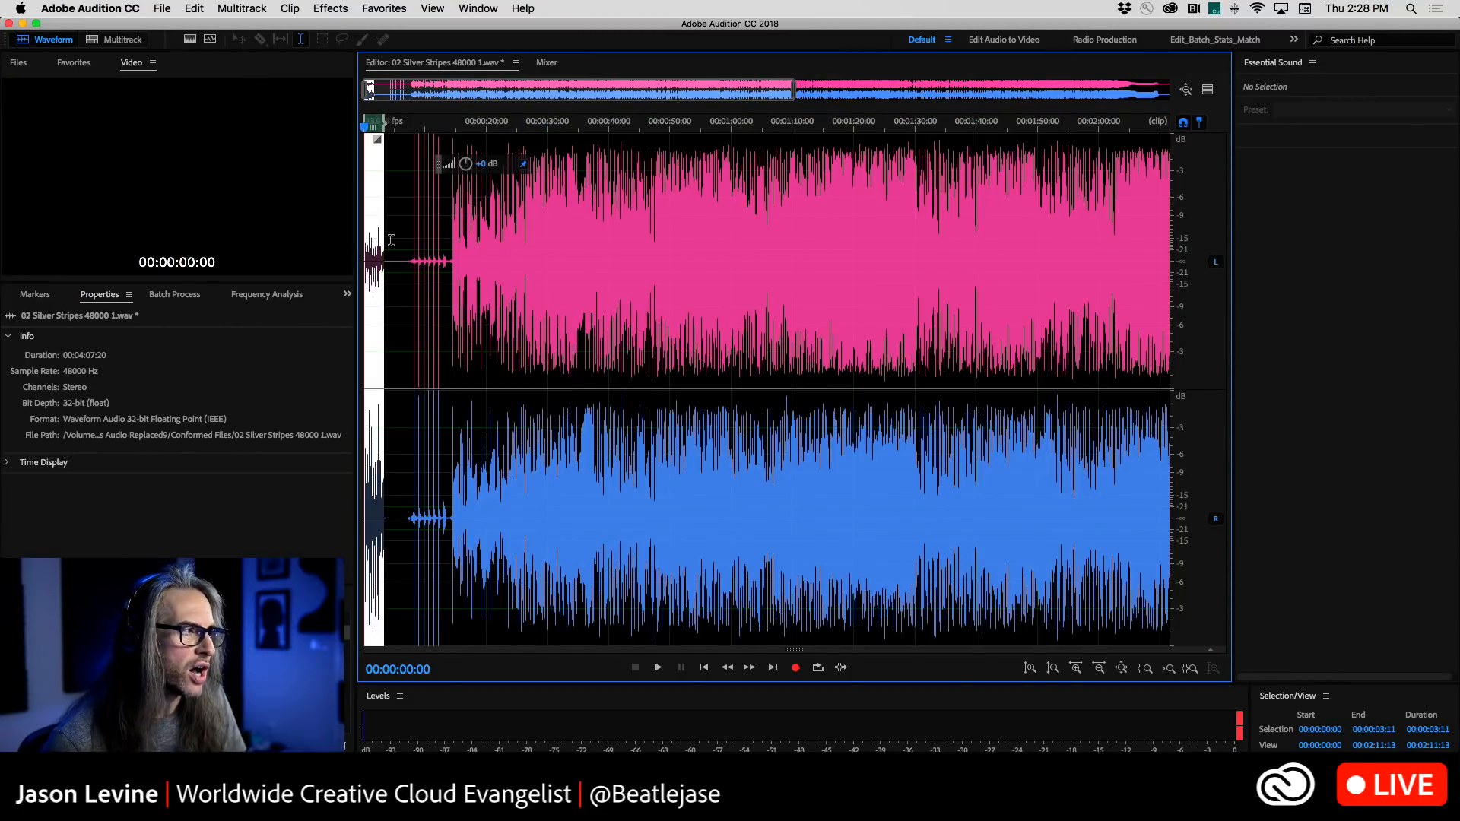
{"action": "mouse_move", "coordinate": [413, 243]}
{"action": "left_mouse_down"}
{"action": "mouse_move", "coordinate": [386, 242]}
{"action": "mouse_move", "coordinate": [415, 236]}
{"action": "left_mouse_up"}
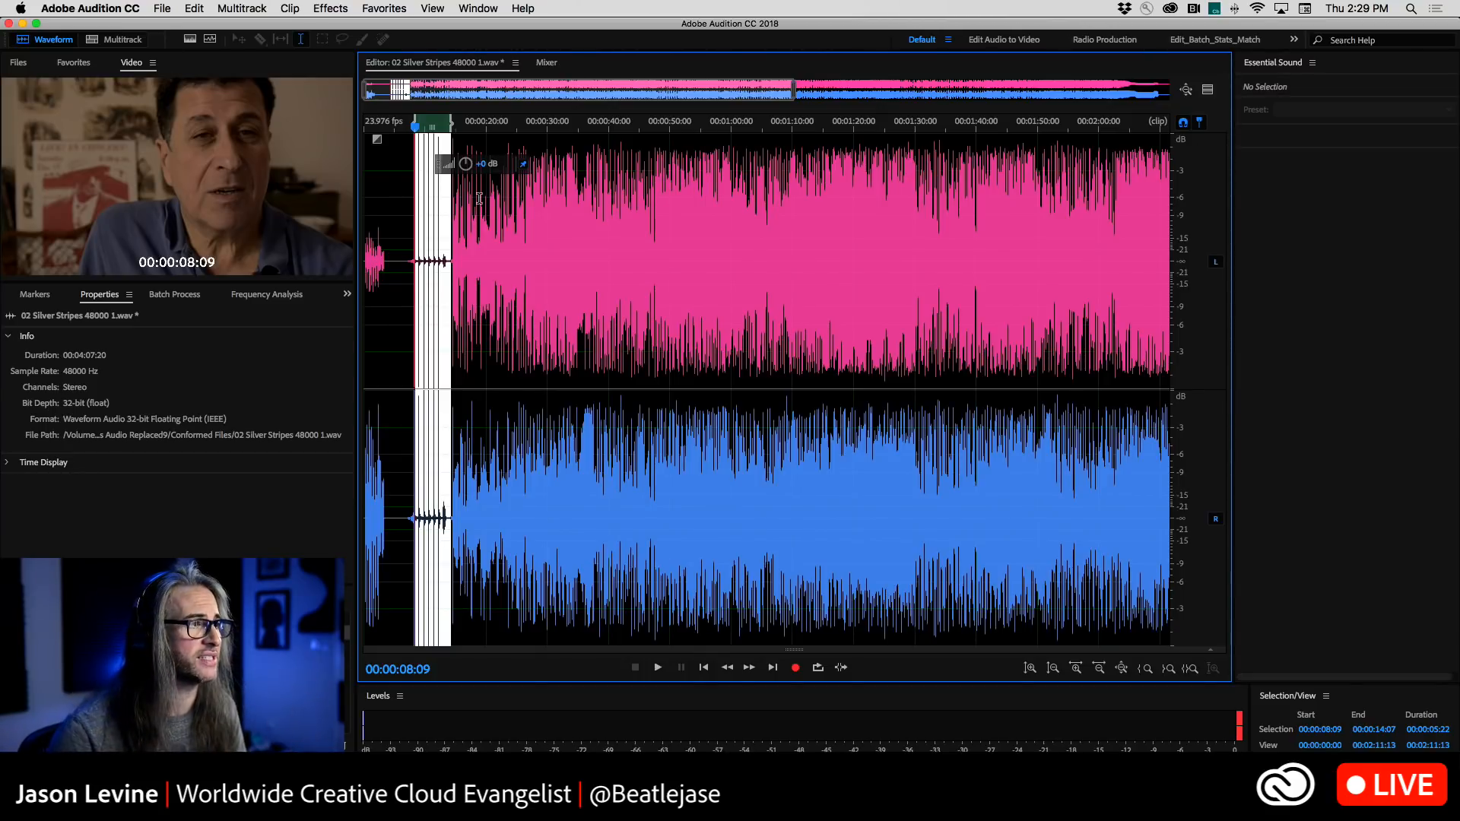
{"action": "right_click", "coordinate": [477, 133]}
{"action": "left_click", "coordinate": [458, 130]}
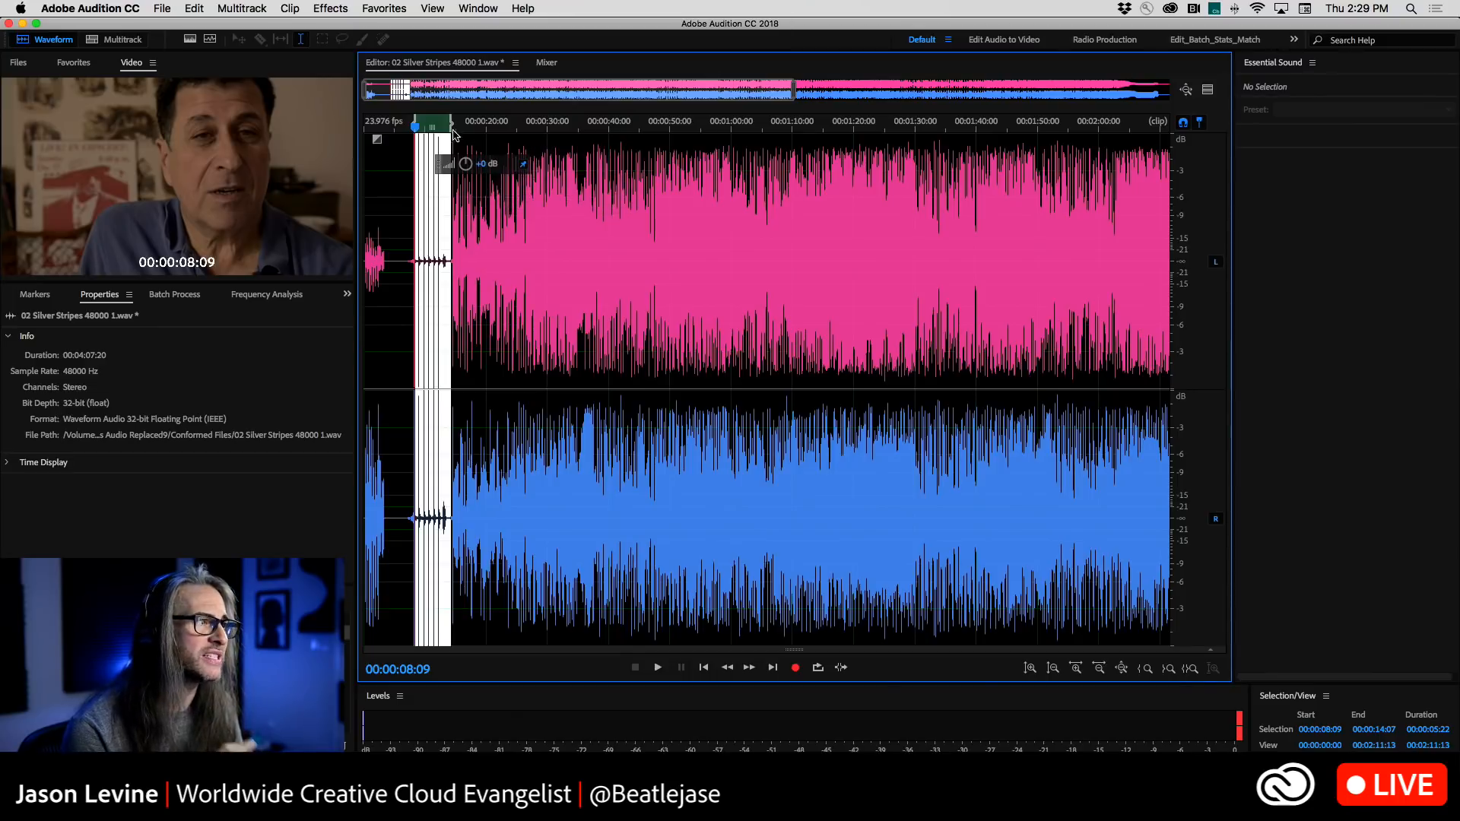
{"action": "key", "text": "g"}
{"action": "left_click_drag", "start_coordinate": [478, 133], "coordinate": [115, 145]}
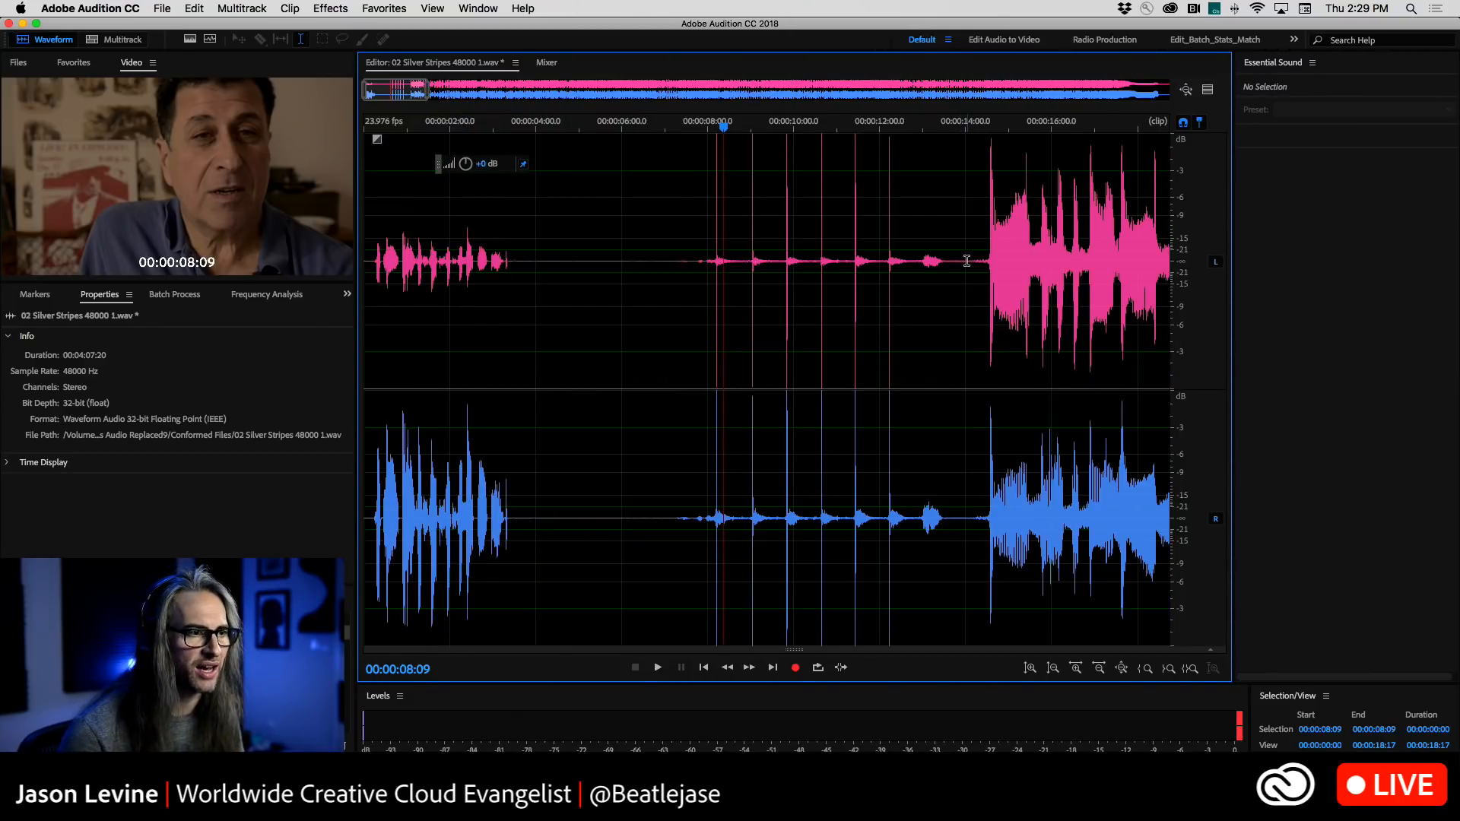
Highlight the gap from 00:00:13:23 to 00:00:14:13 in the waveform and set the time display format to Decimal (mm:ss.ddd)
{"action": "scroll", "coordinate": [967, 261], "scroll_direction": "down", "scroll_amount": 1}
{"action": "left_click_drag", "start_coordinate": [950, 261], "coordinate": [974, 261]}
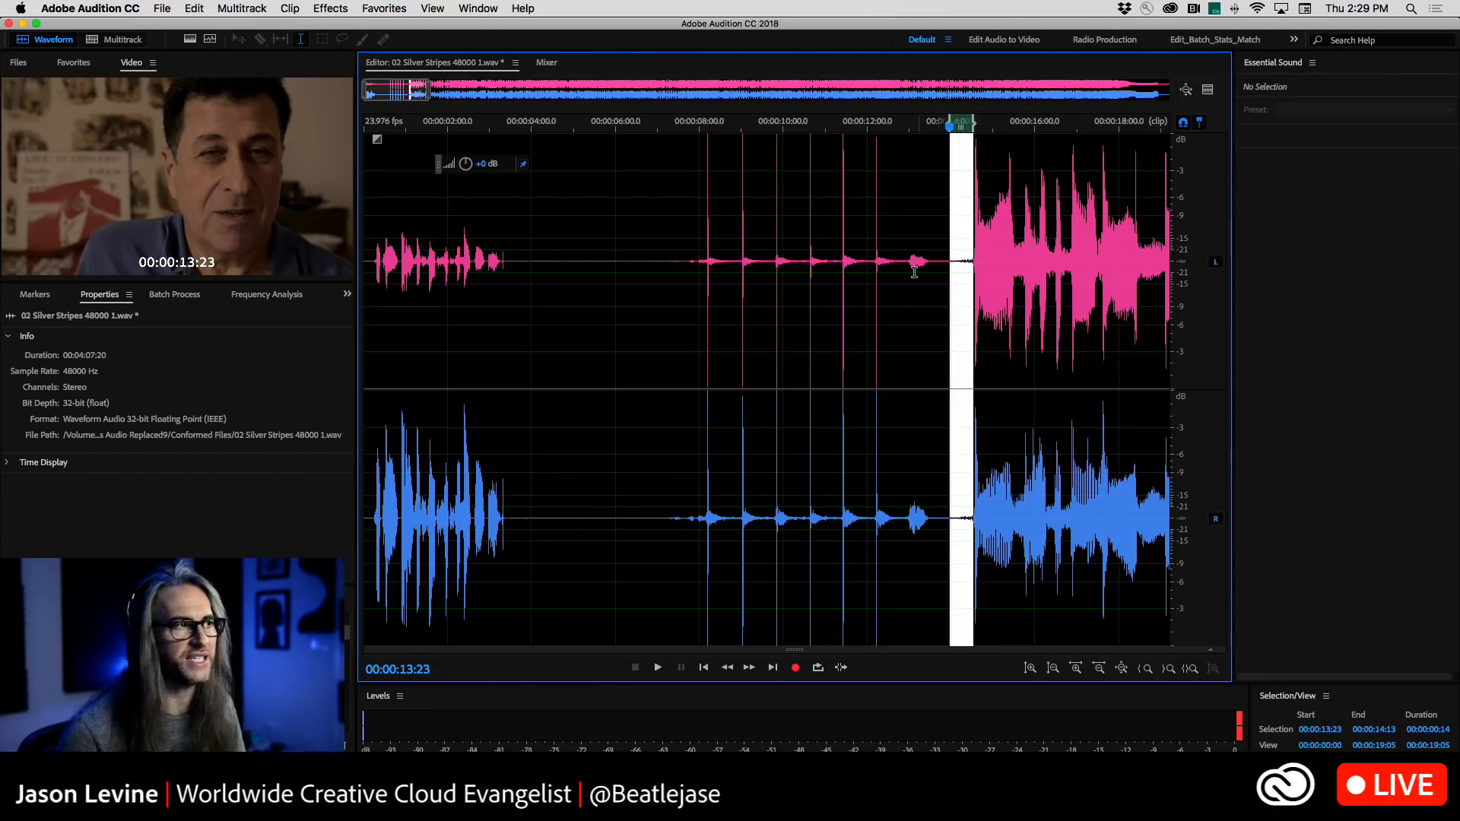
{"action": "right_click", "coordinate": [705, 134]}
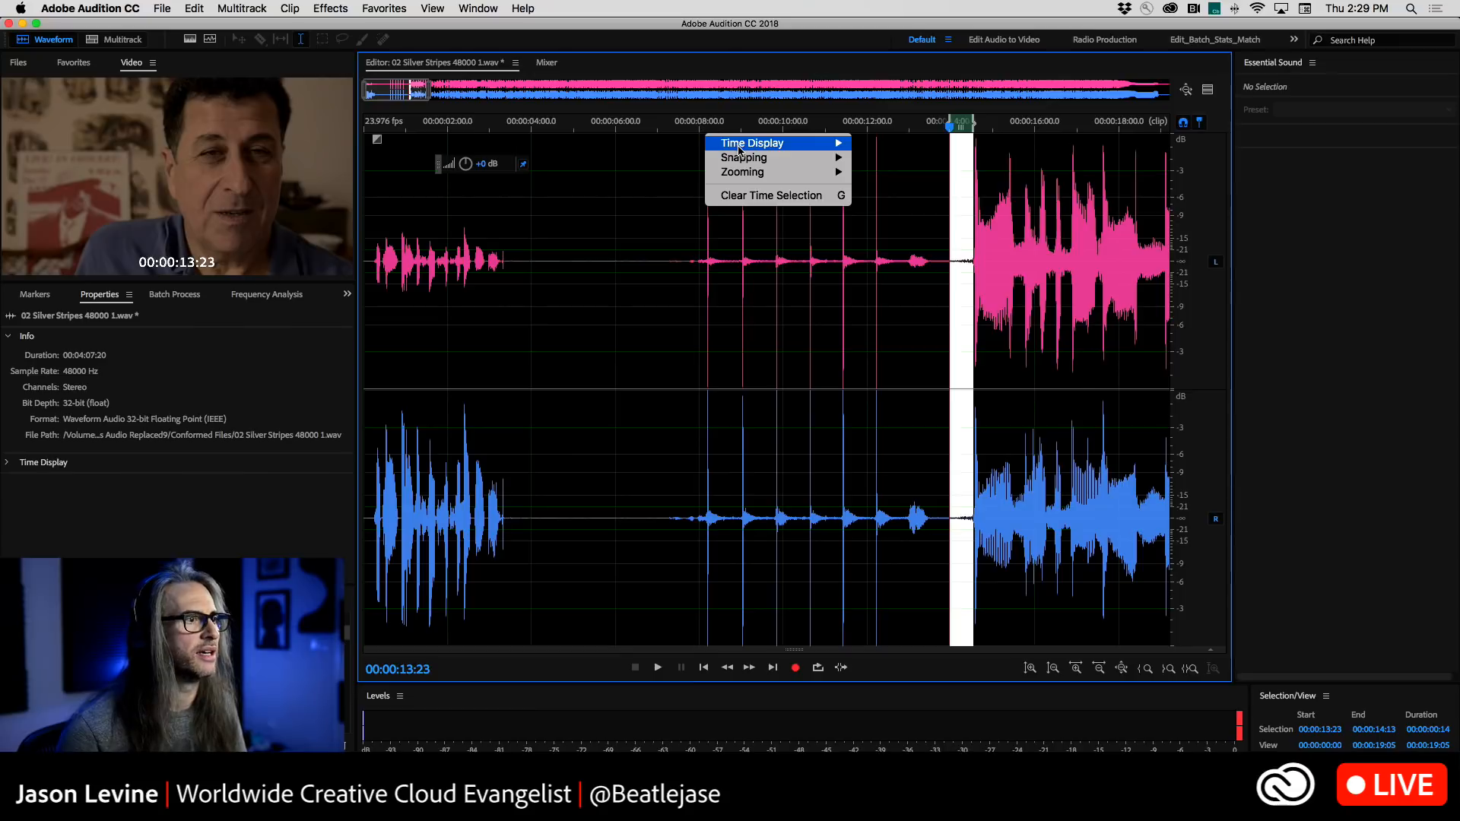
{"action": "mouse_move", "coordinate": [739, 149]}
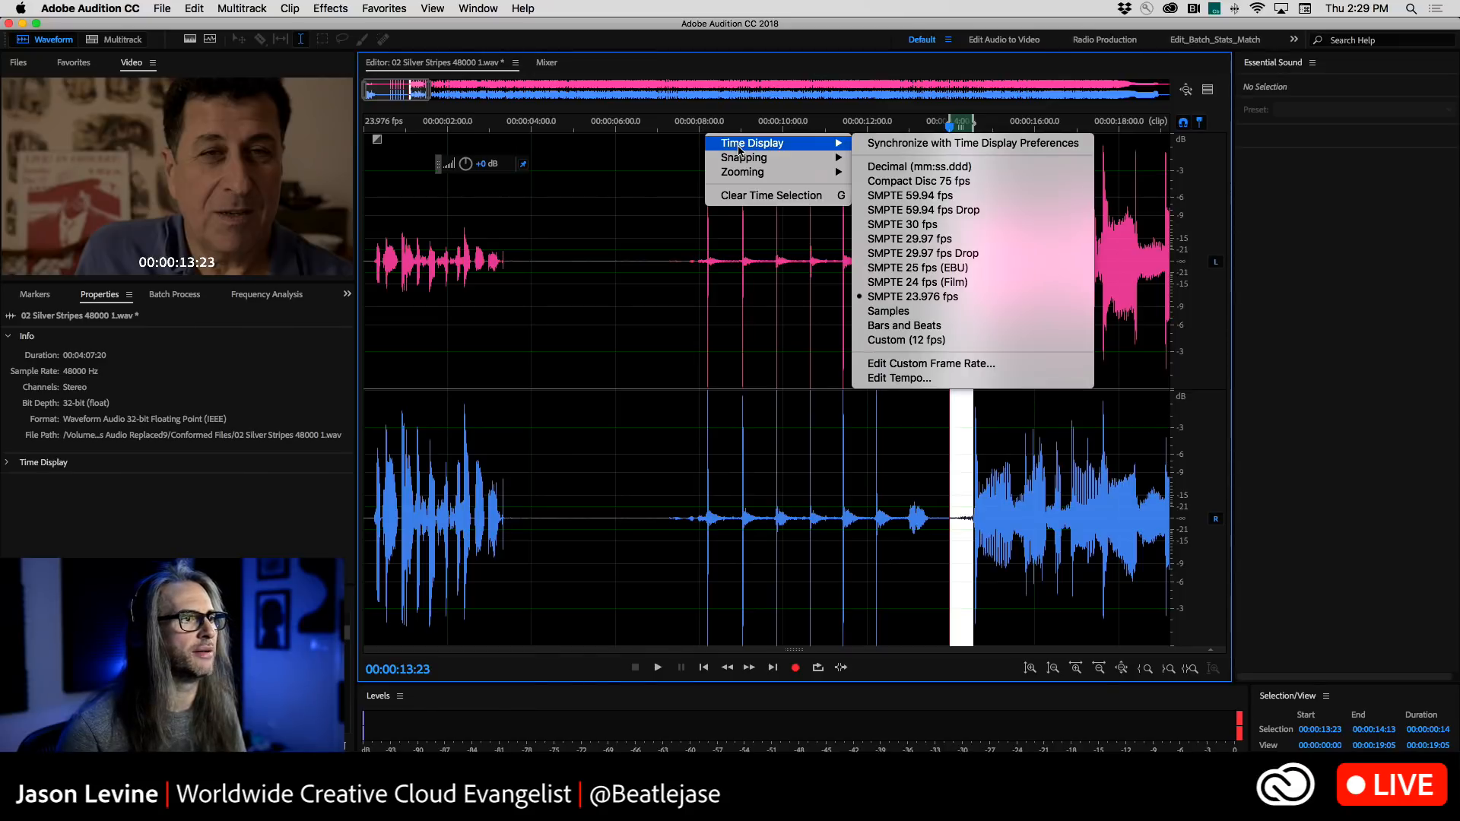
{"action": "left_click", "coordinate": [958, 166]}
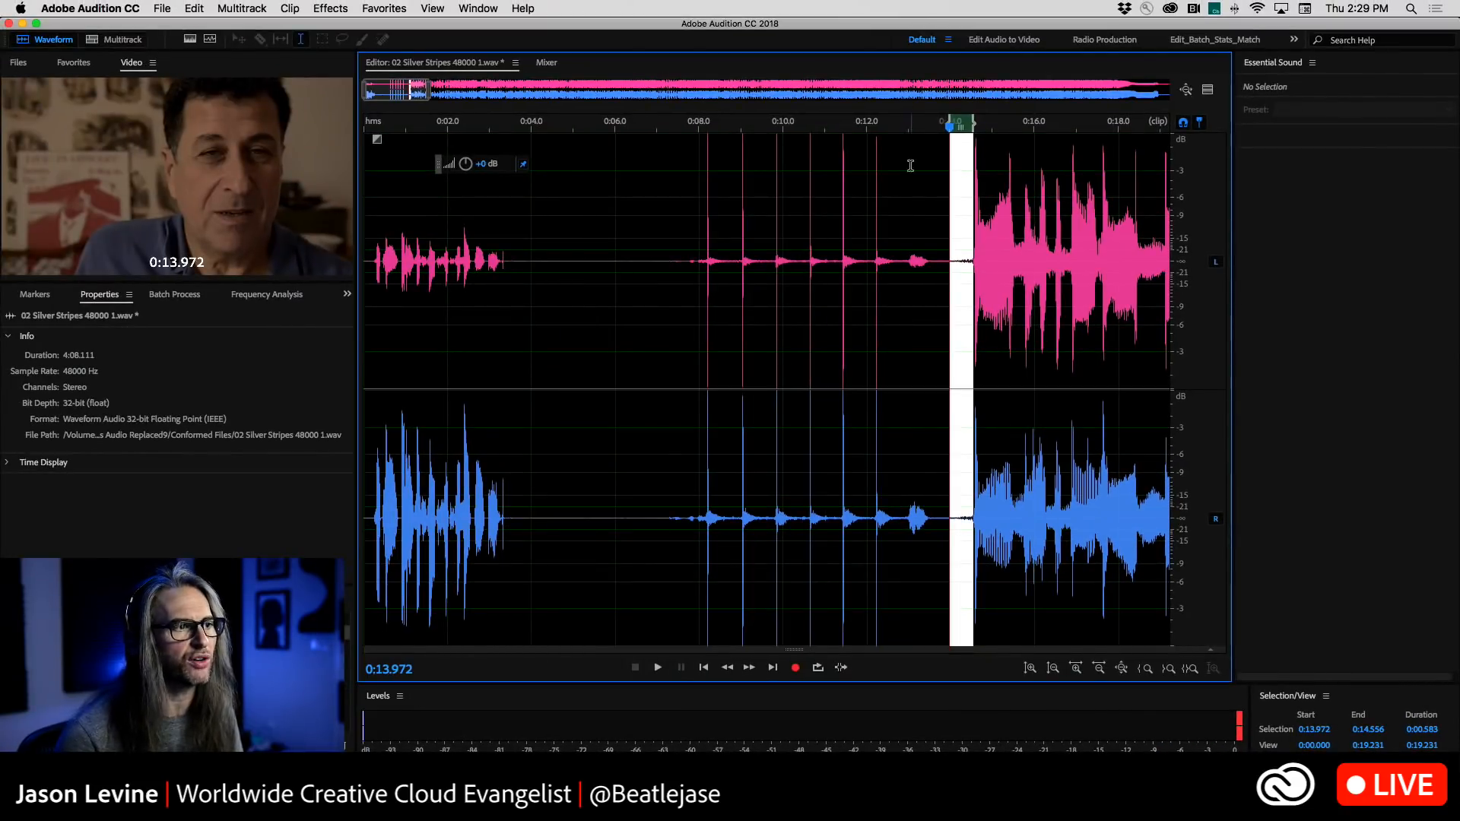
Delete the opening 0:13.914 of the 02 Silver Stripes file, accepting the change to its duration
{"action": "left_click_drag", "start_coordinate": [951, 257], "coordinate": [55, 235]}
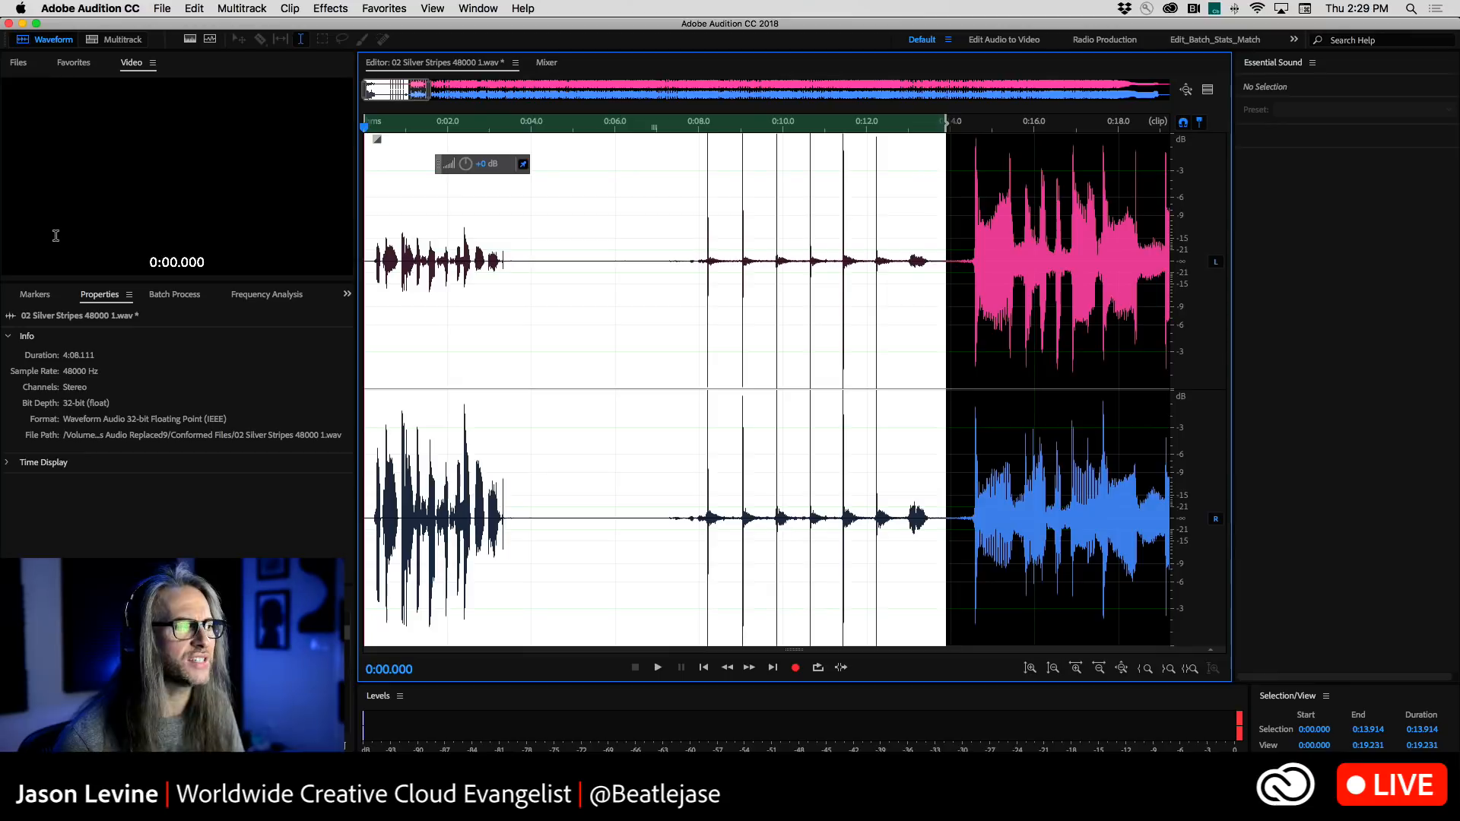
{"action": "key", "text": "Delete"}
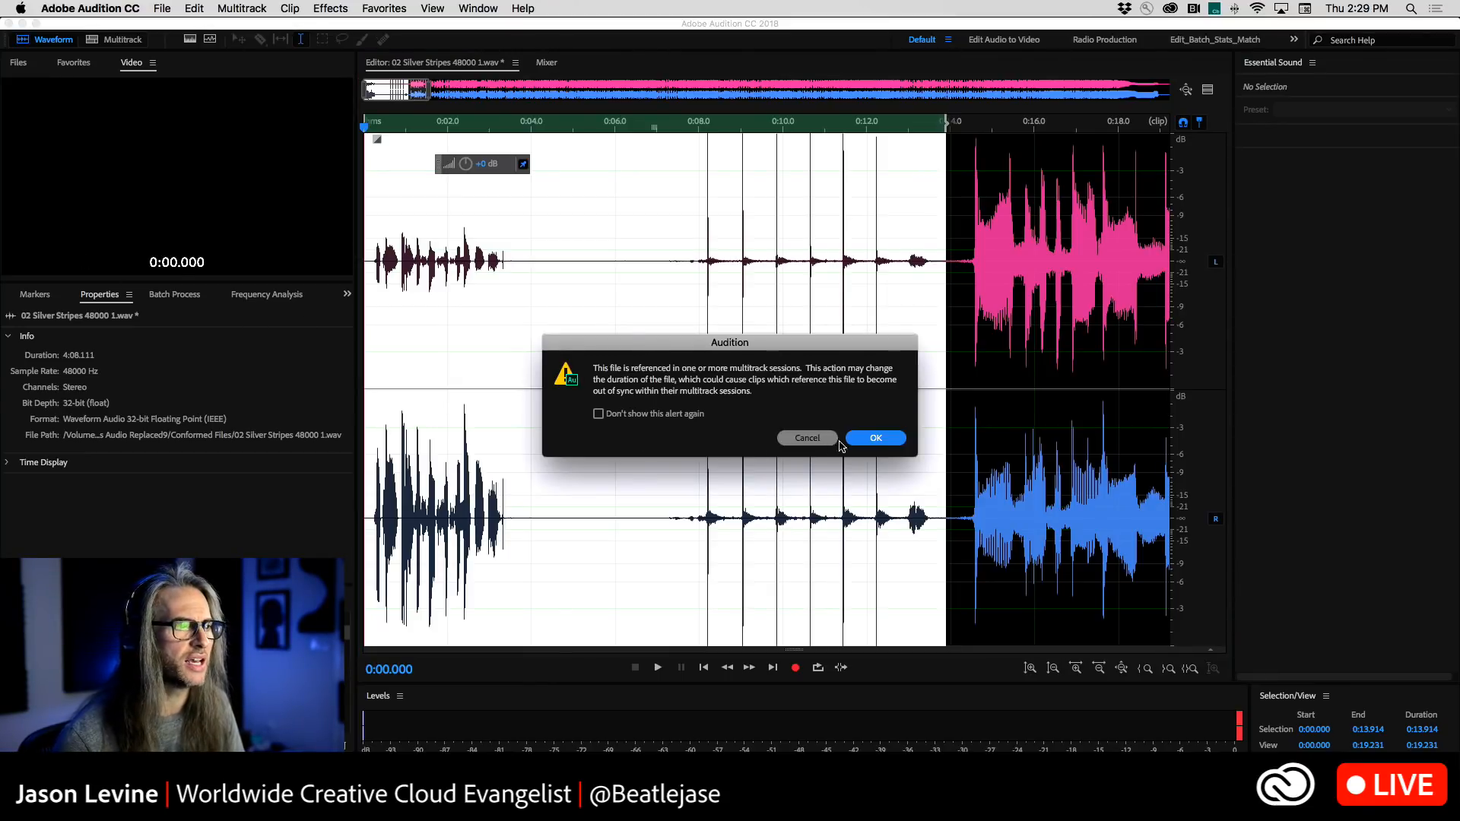
{"action": "left_click", "coordinate": [867, 441]}
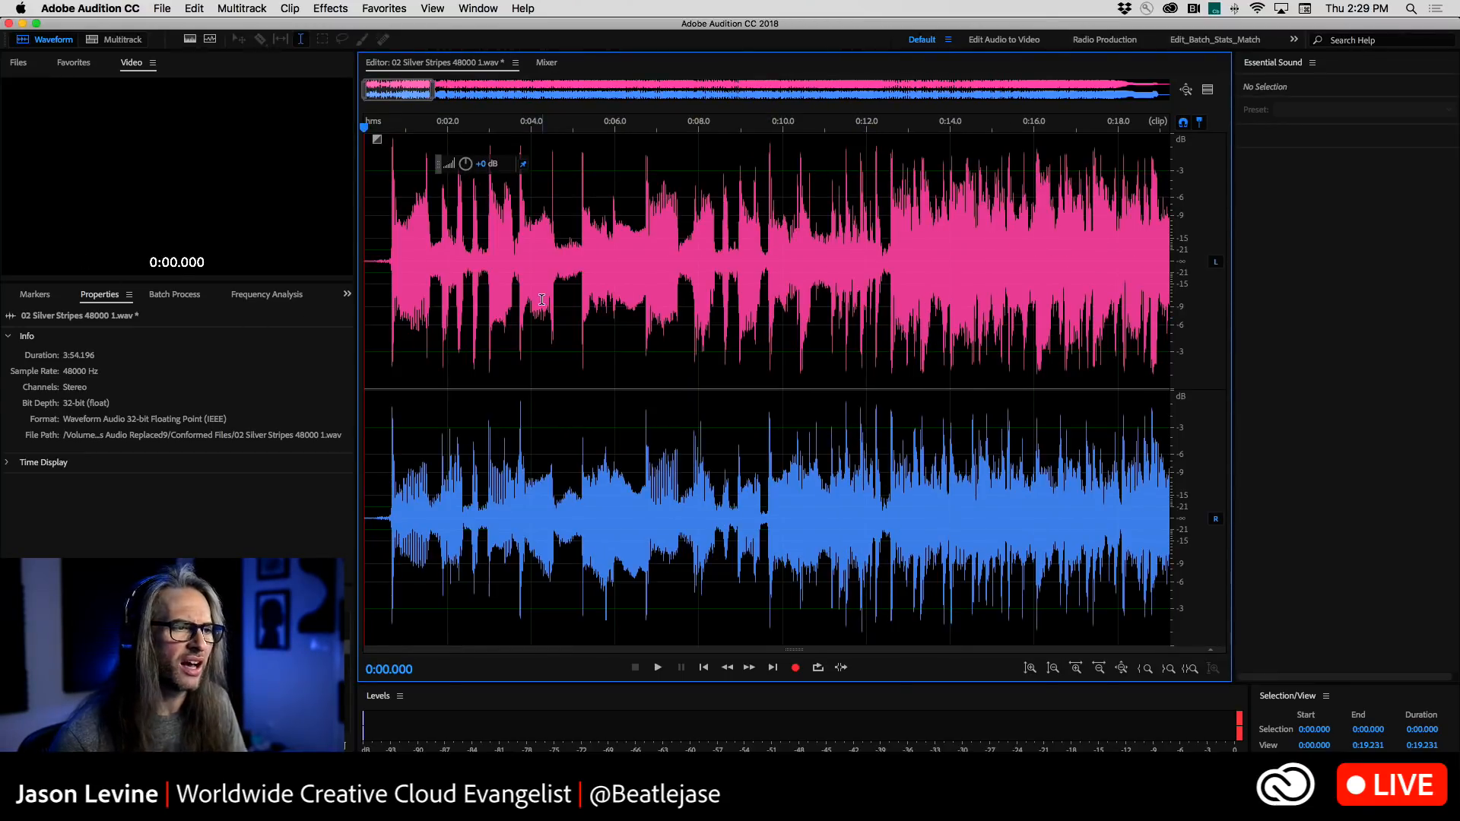
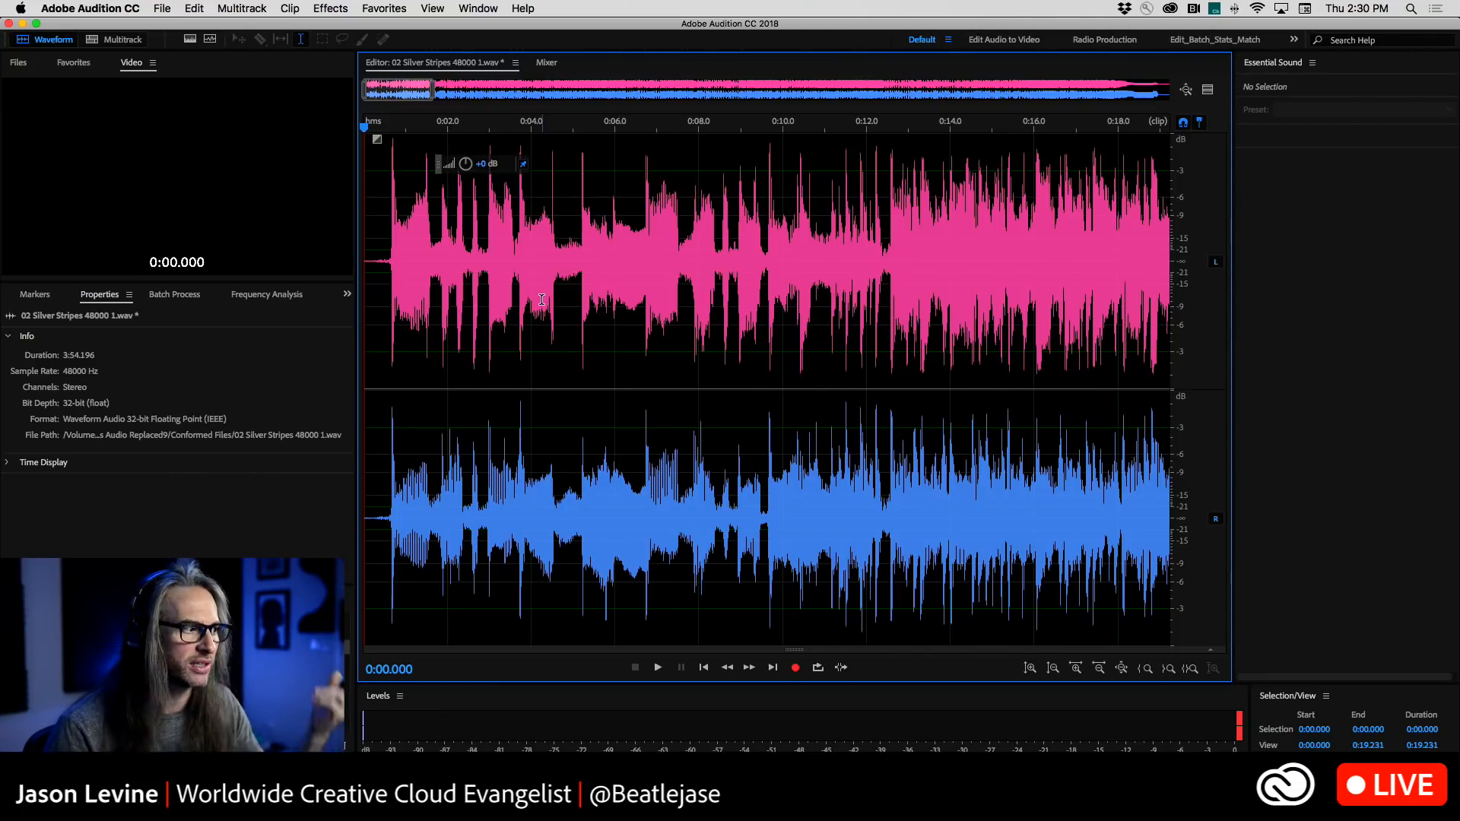
Audition the first few seconds of the trimmed 02 Silver Stripes file twice from the beginning
{"action": "key", "text": "space"}
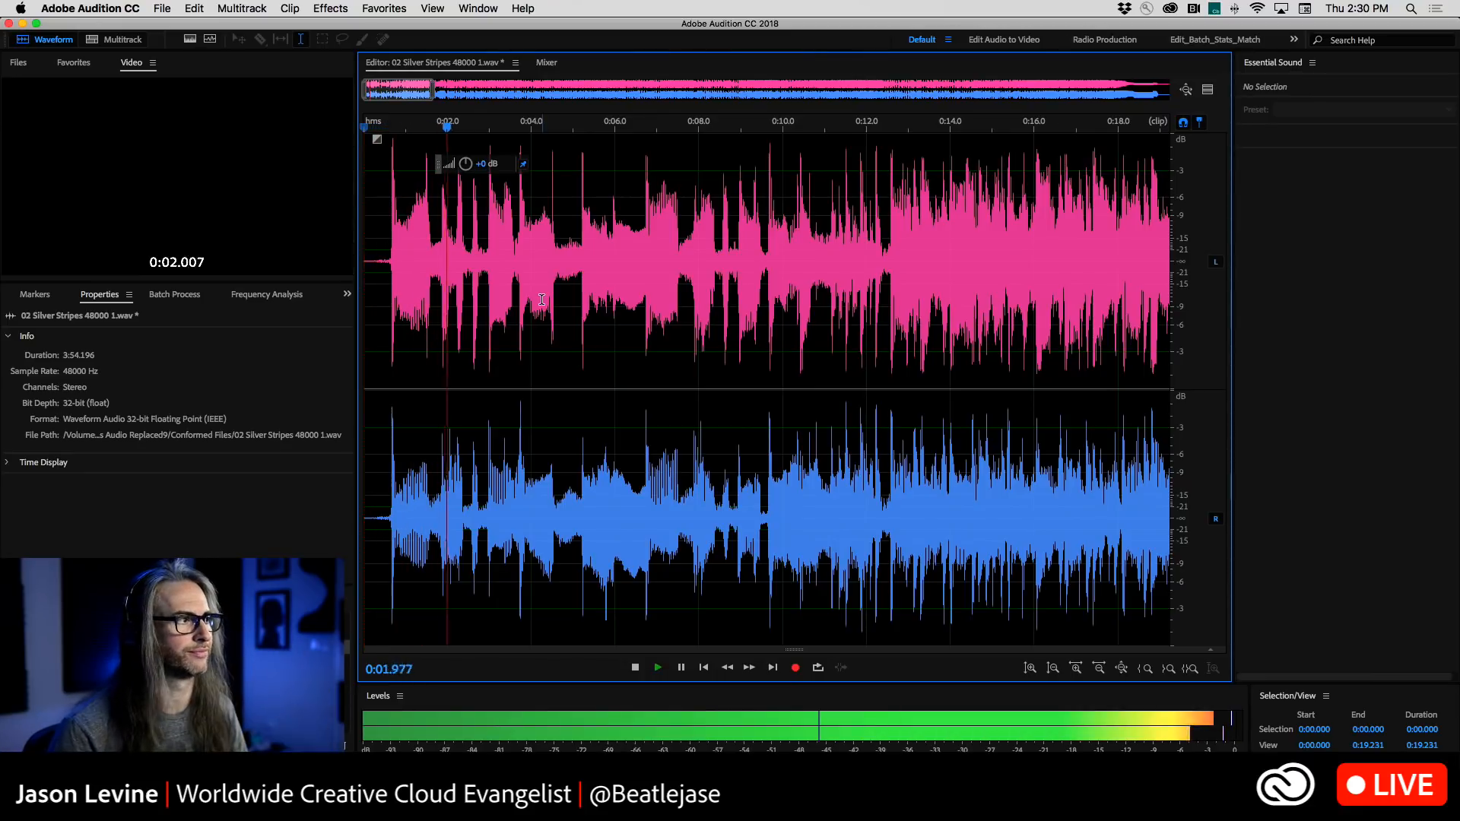
{"action": "key", "text": "space"}
{"action": "left_click_drag", "start_coordinate": [379, 139], "coordinate": [407, 190]}
{"action": "left_click_drag", "start_coordinate": [469, 132], "coordinate": [262, 124]}
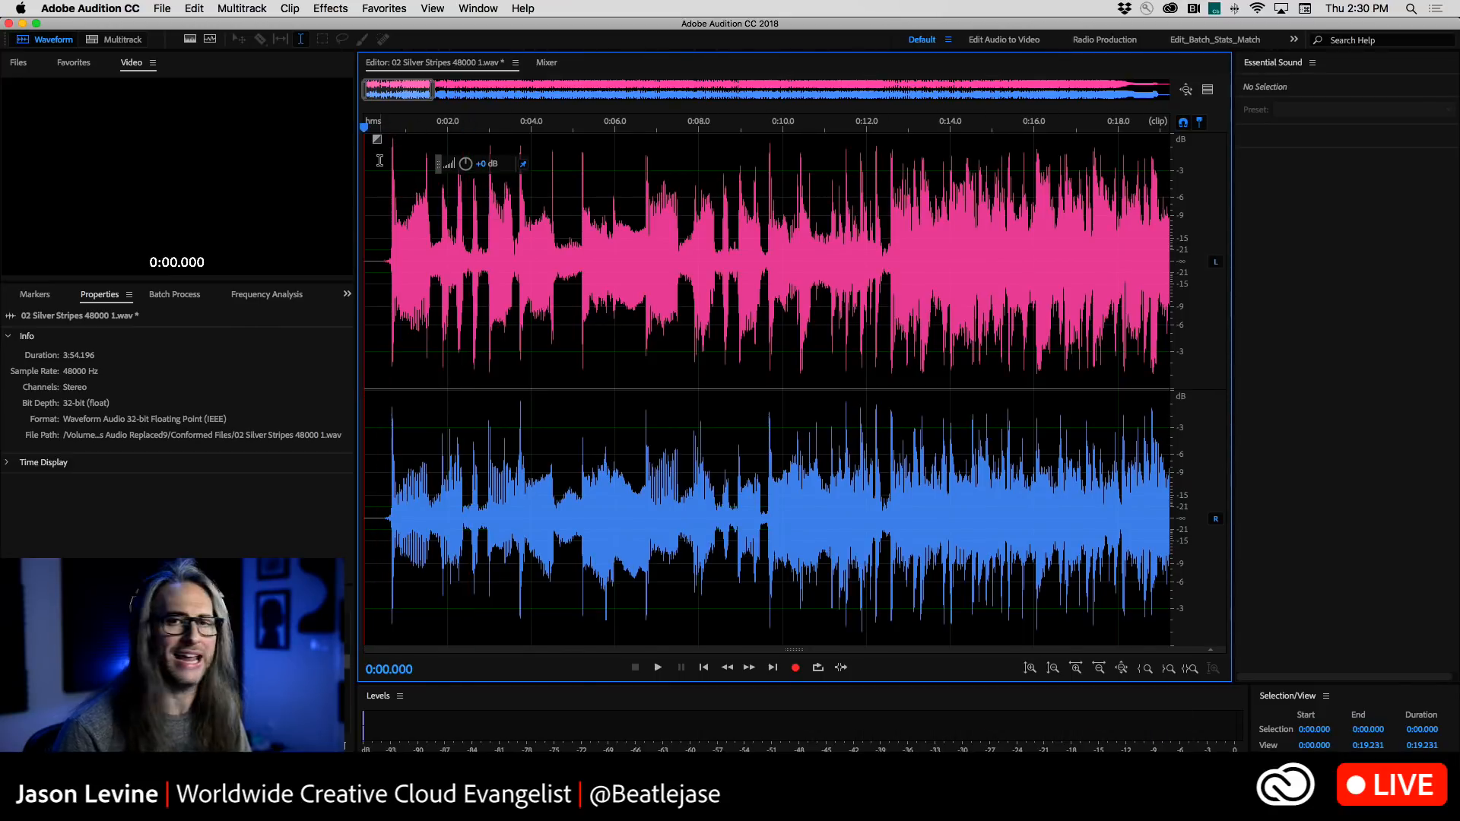
{"action": "key", "text": "space"}
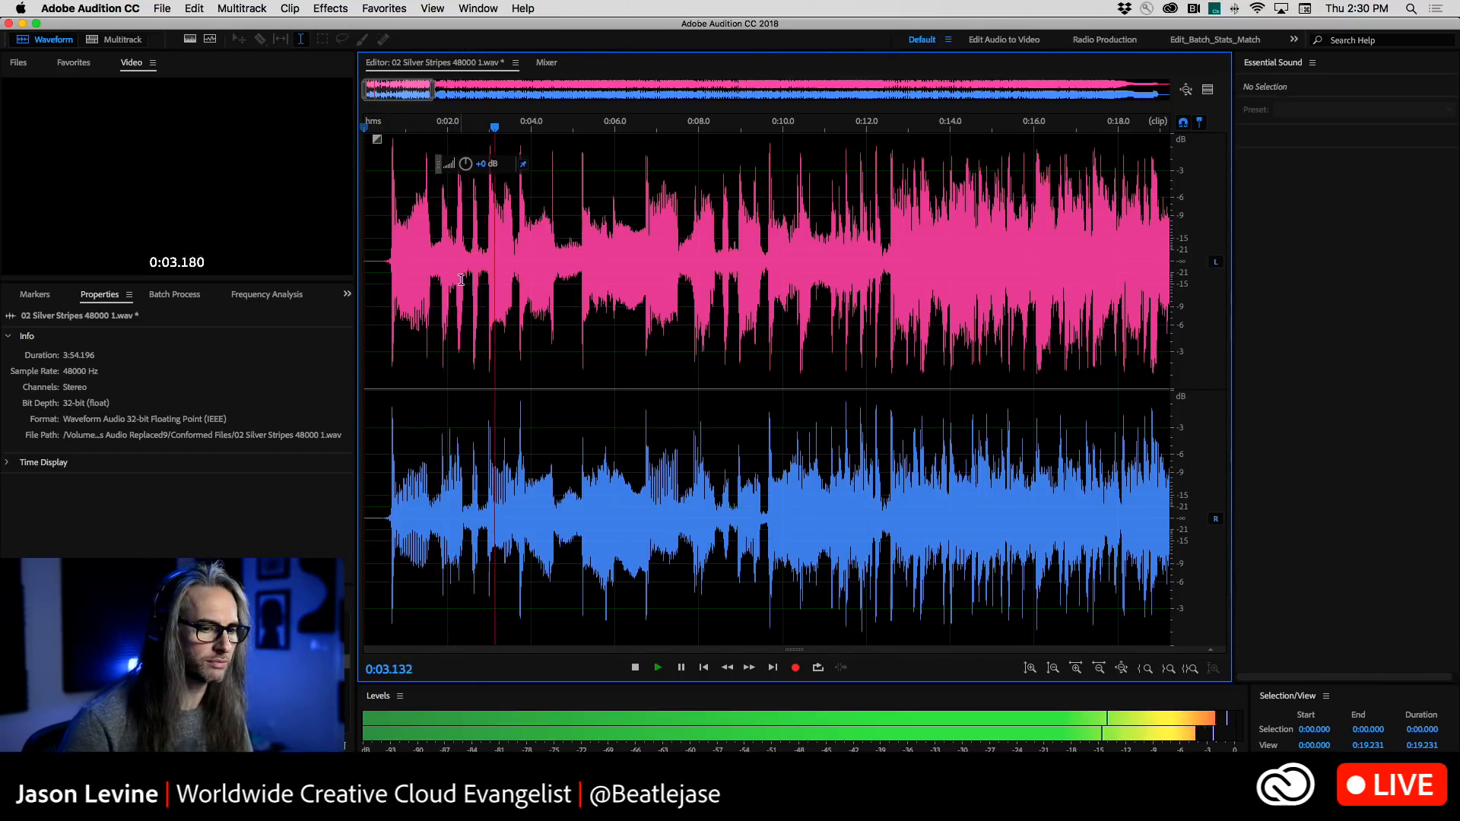
{"action": "key", "text": "space"}
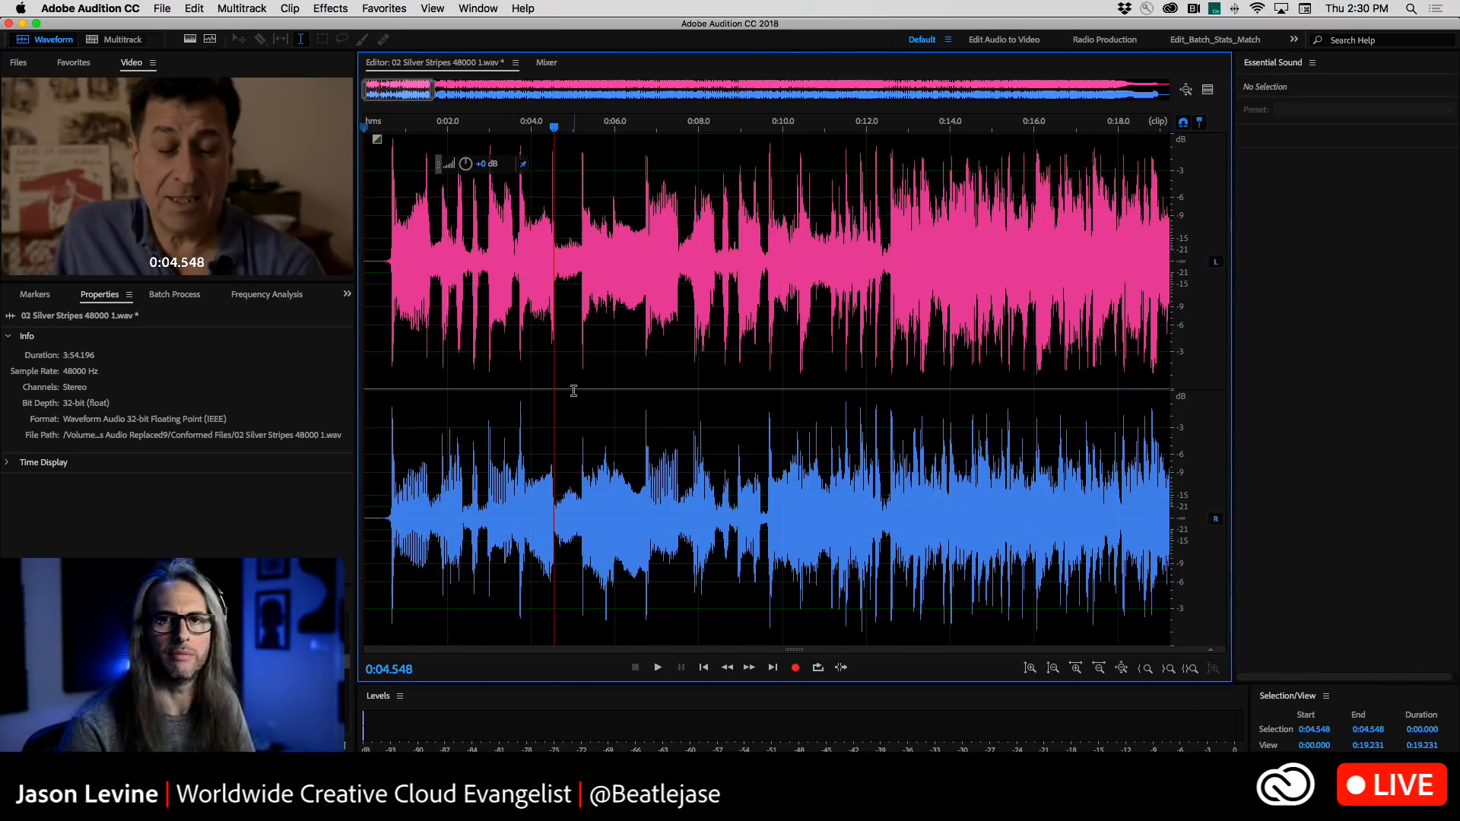
Inspect the ending of the file in the spectral frequency display and play it from 3:43.805, examining the lowest frequencies up close
{"action": "key", "text": "backslash"}
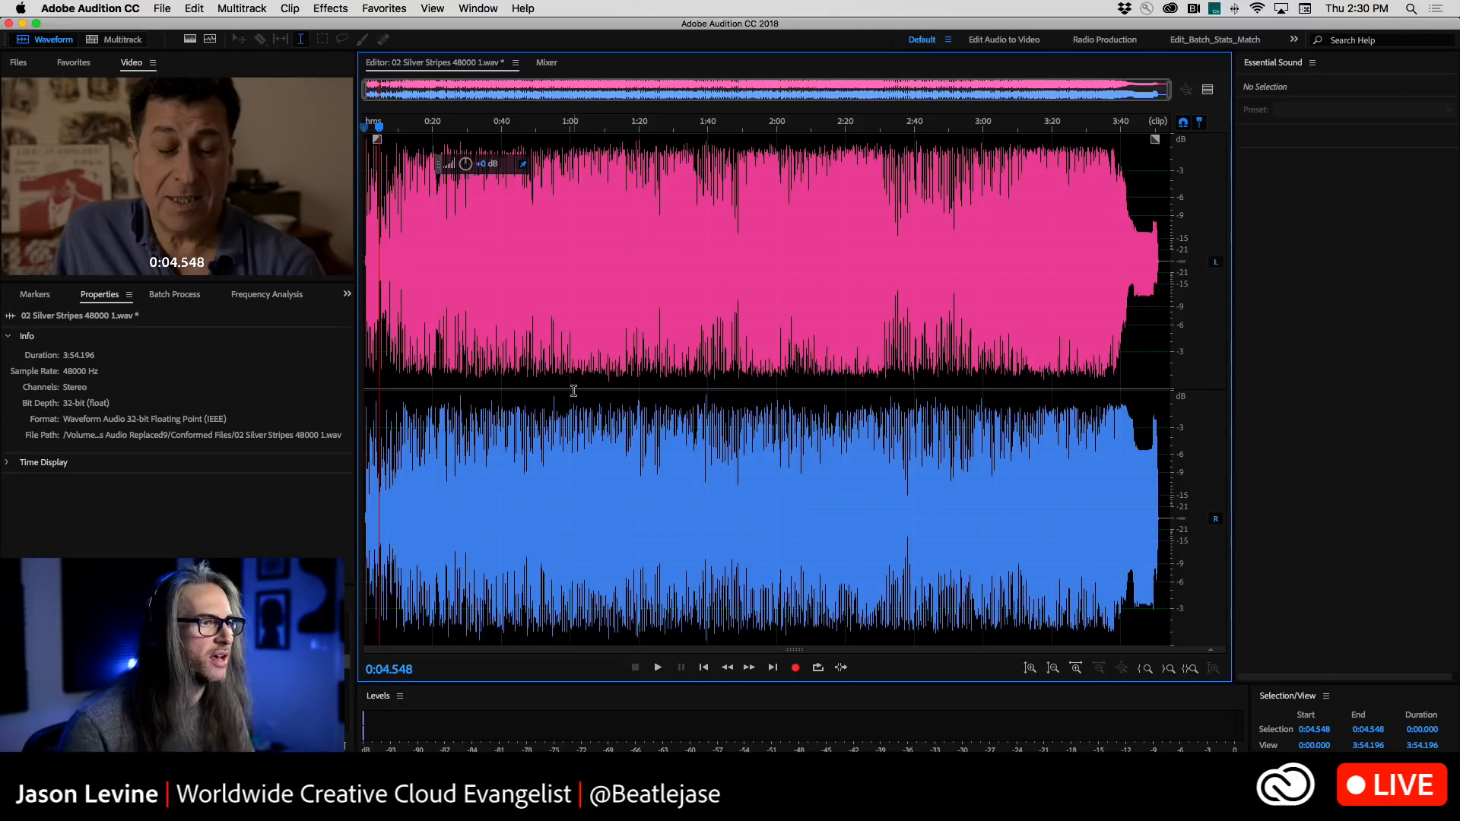
{"action": "left_click_drag", "start_coordinate": [1073, 124], "coordinate": [1414, 146]}
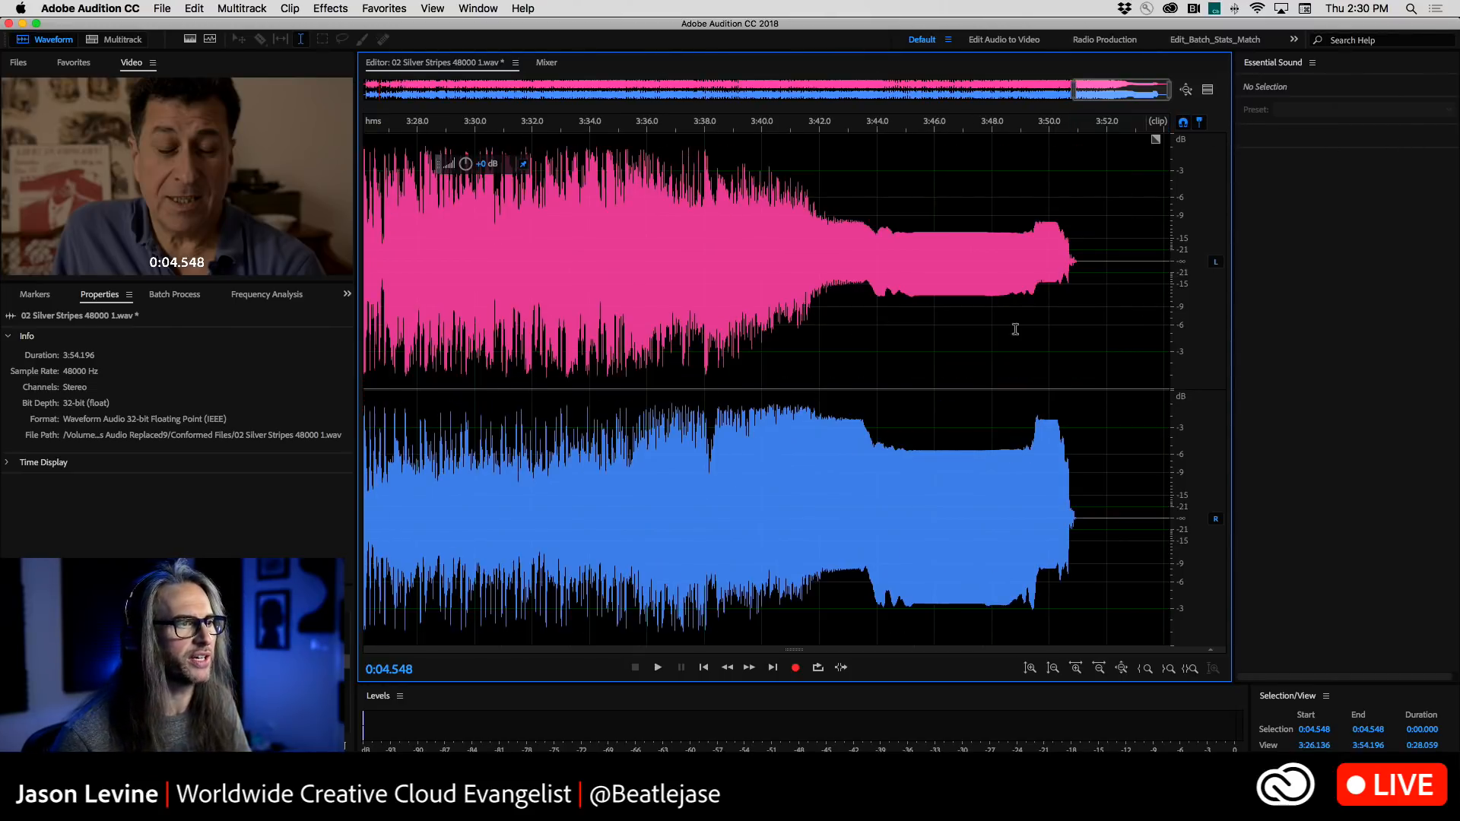
{"action": "left_click", "coordinate": [871, 203]}
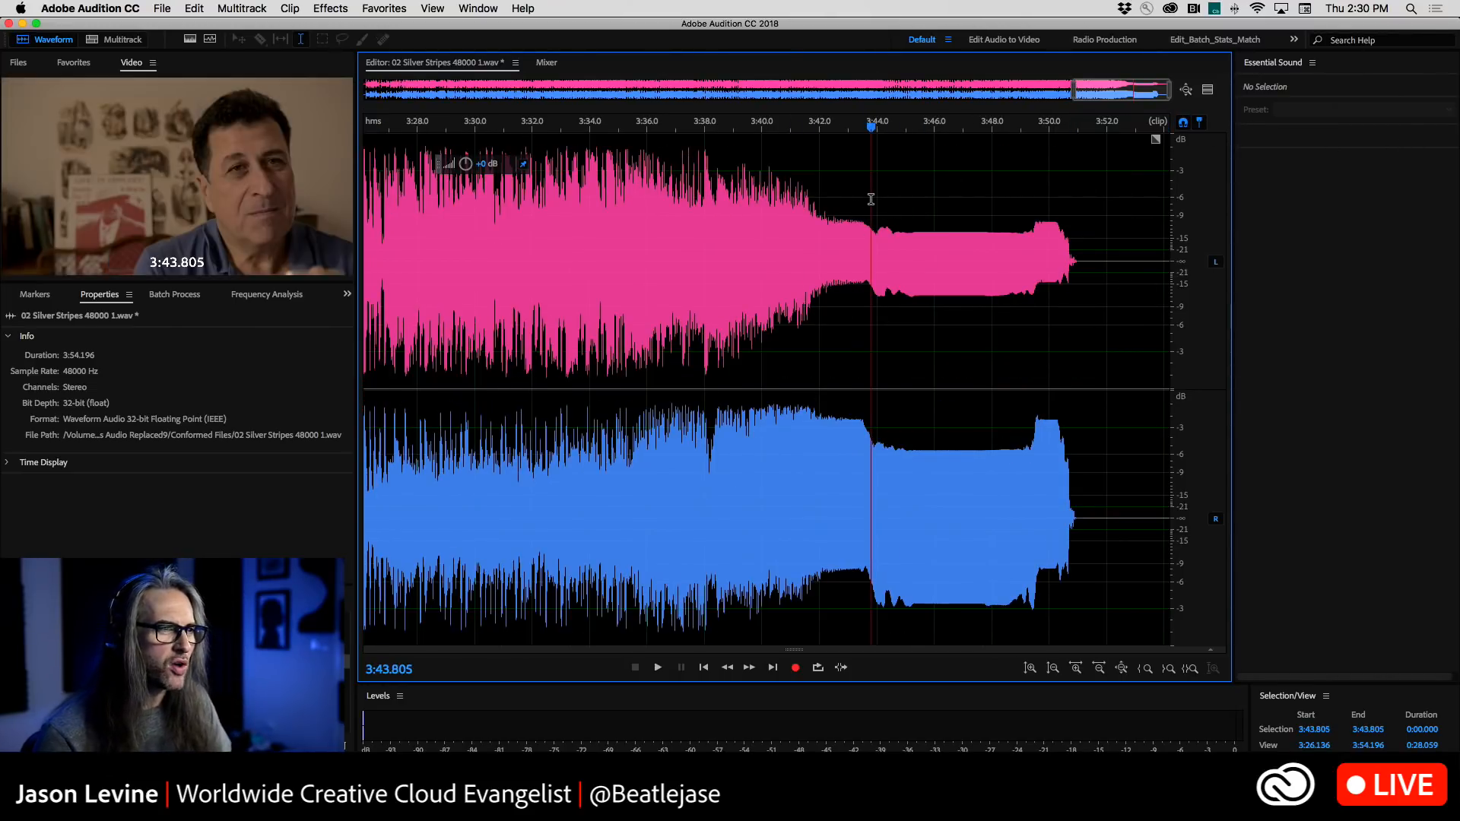
{"action": "left_click", "coordinate": [190, 39]}
{"action": "key", "text": "b"}
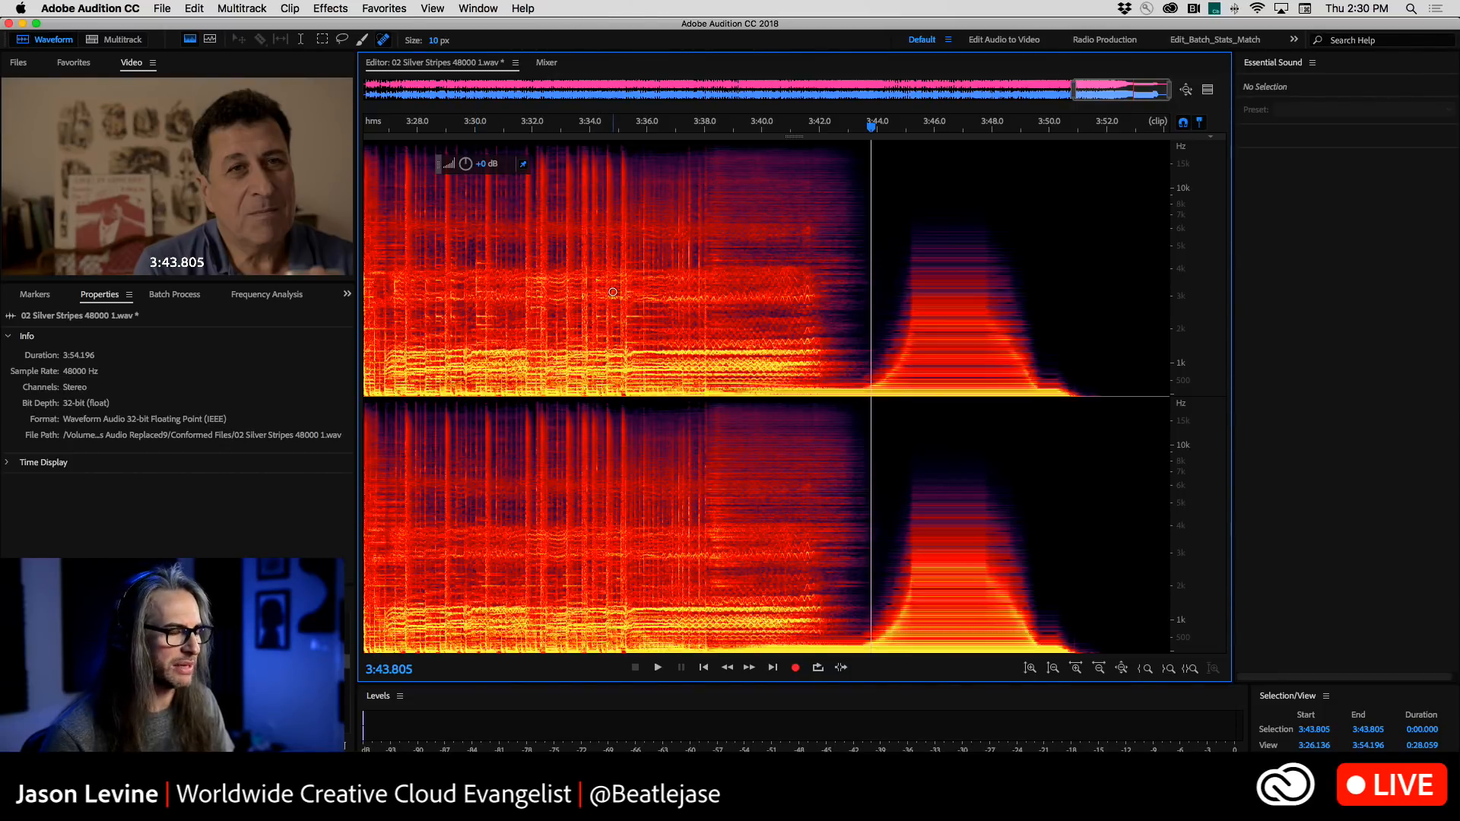
{"action": "key", "text": "space"}
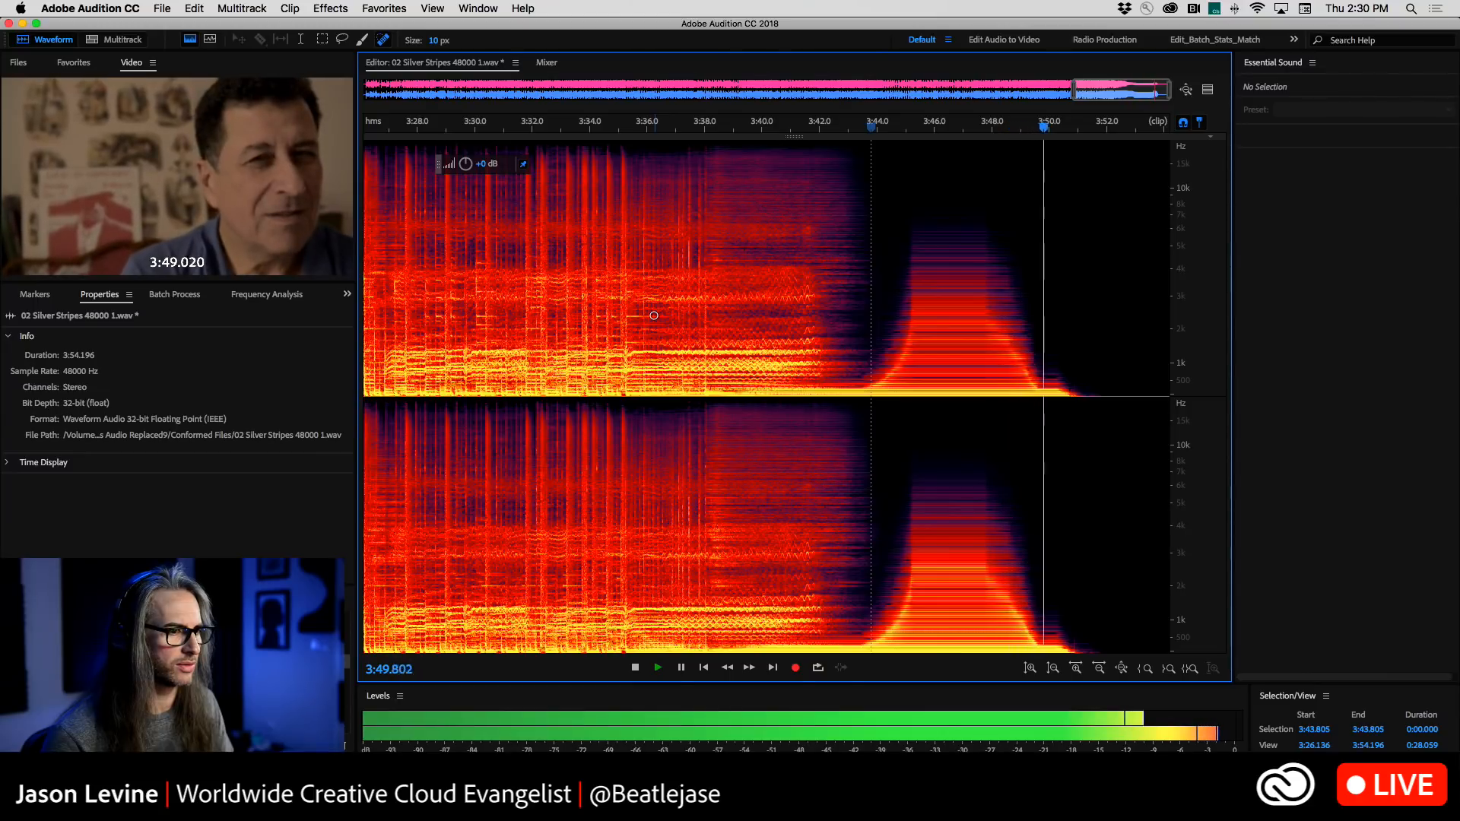
{"action": "key", "text": "space"}
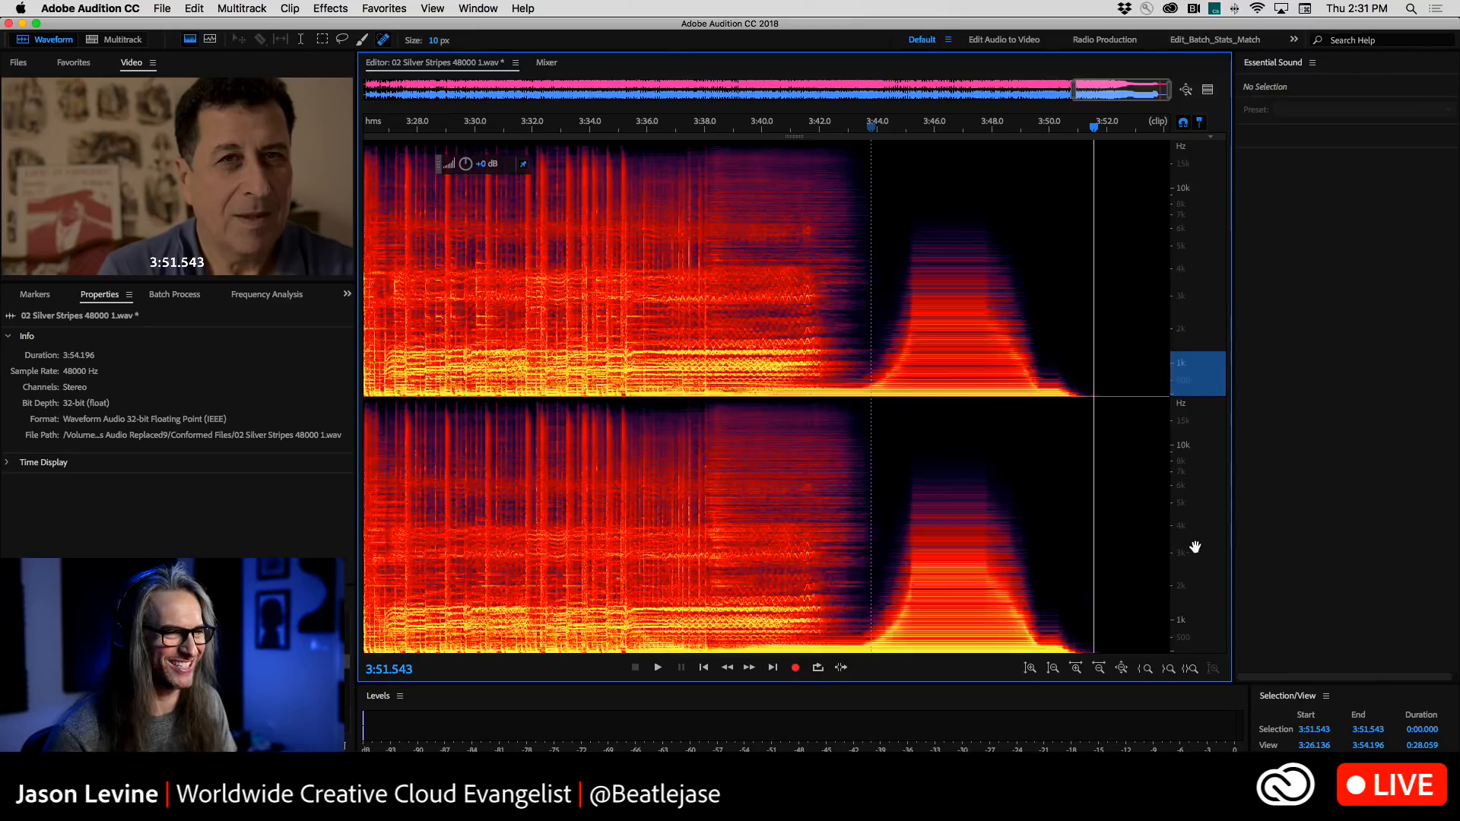
{"action": "scroll", "coordinate": [1198, 380], "scroll_direction": "up", "scroll_amount": 5}
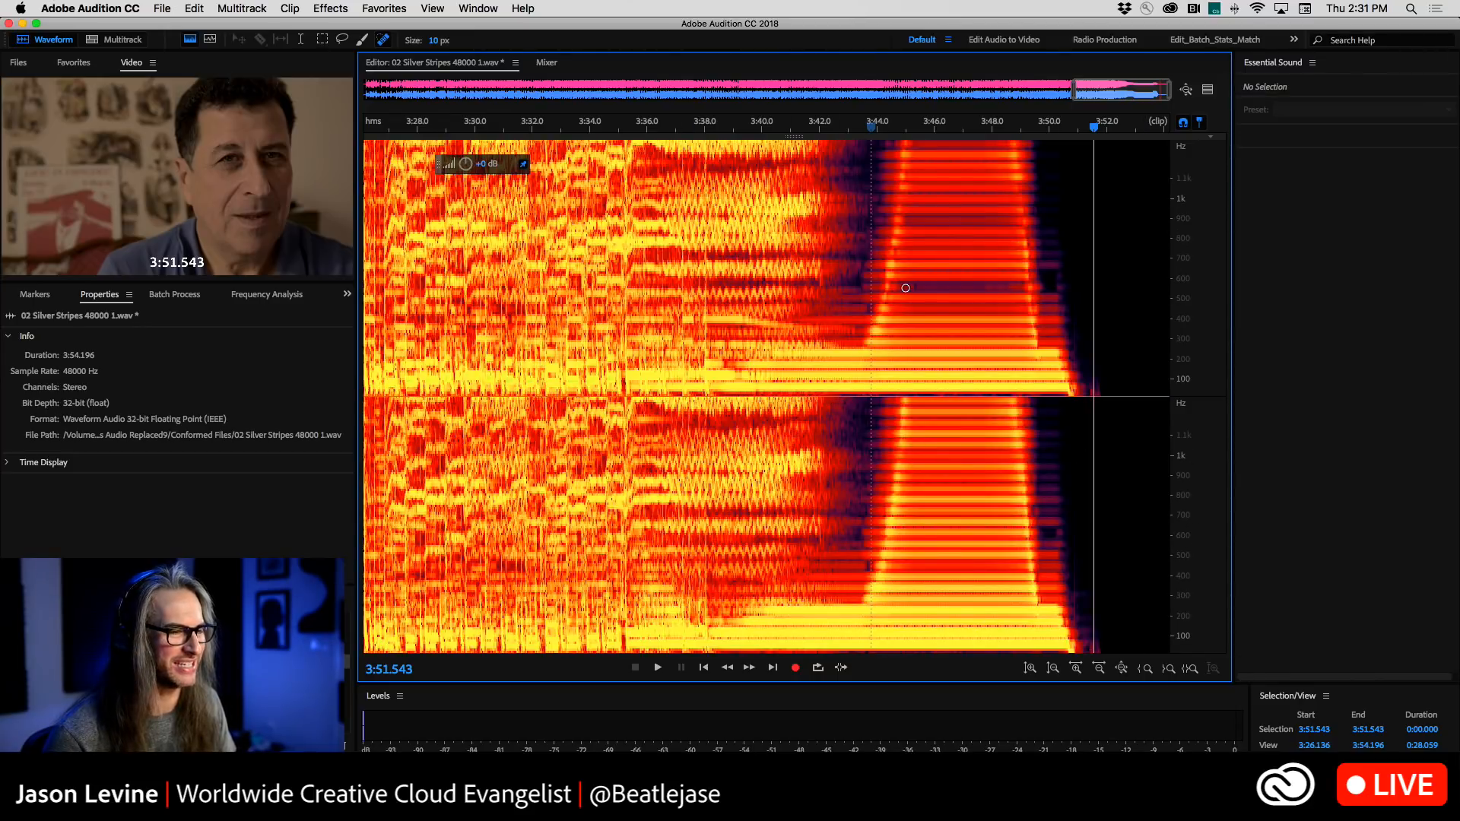
Check the sync warning on the 02 Silver Stripes clip in the multitrack session and reopen the clip in the Waveform editor
{"action": "left_click", "coordinate": [122, 40]}
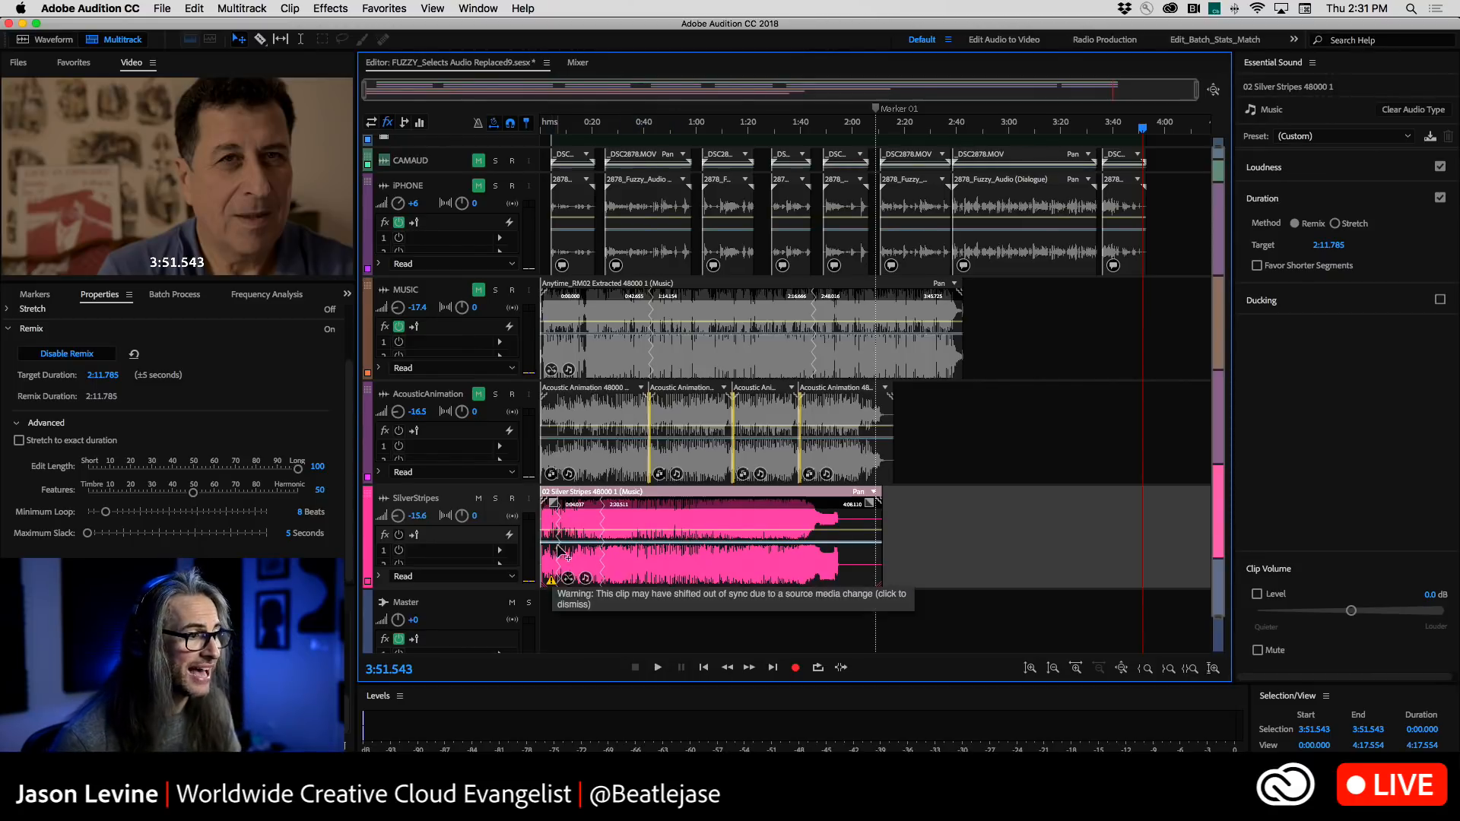
{"action": "mouse_move", "coordinate": [552, 581]}
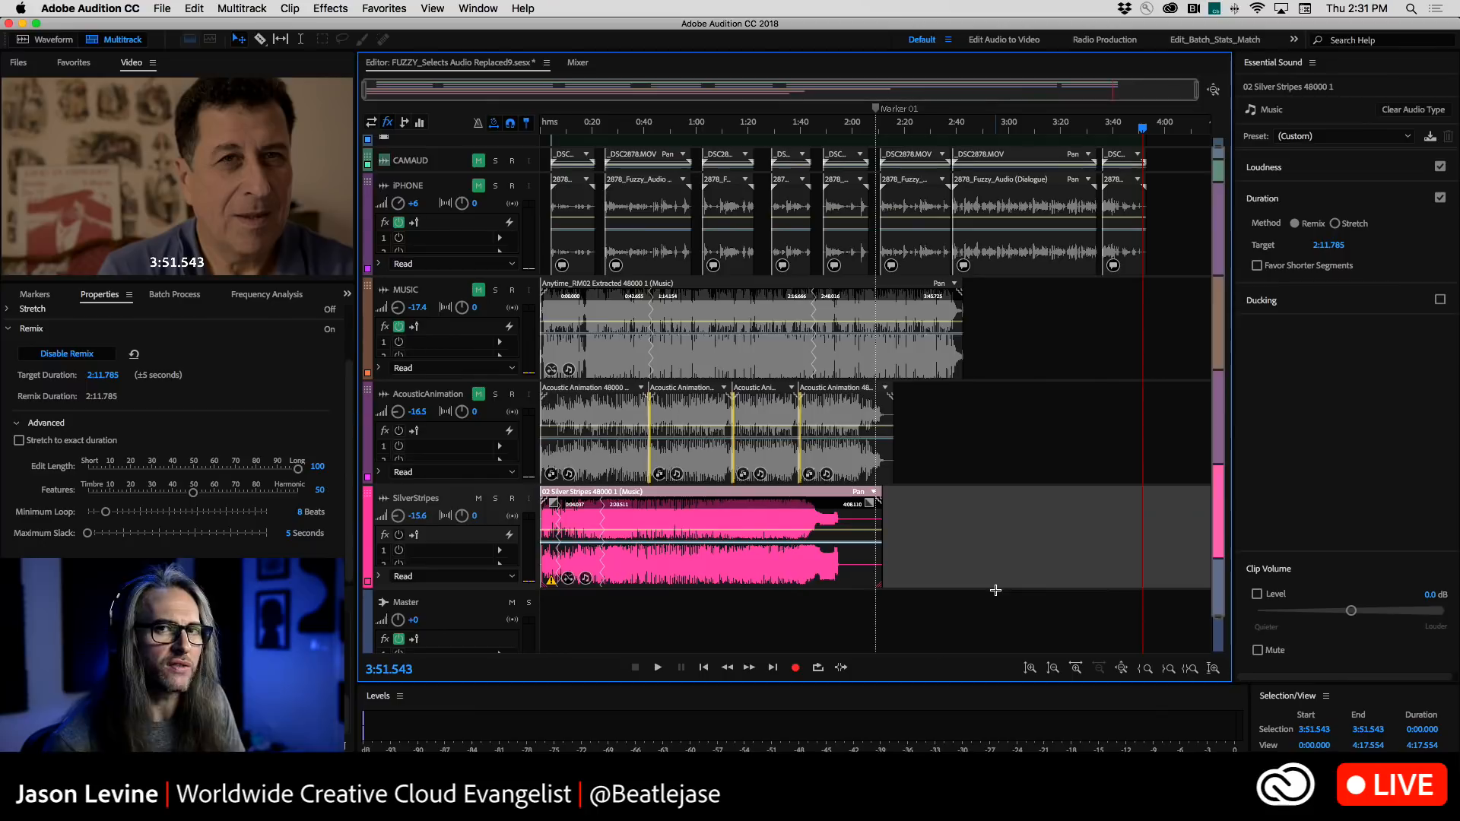
{"action": "double_click", "coordinate": [735, 517]}
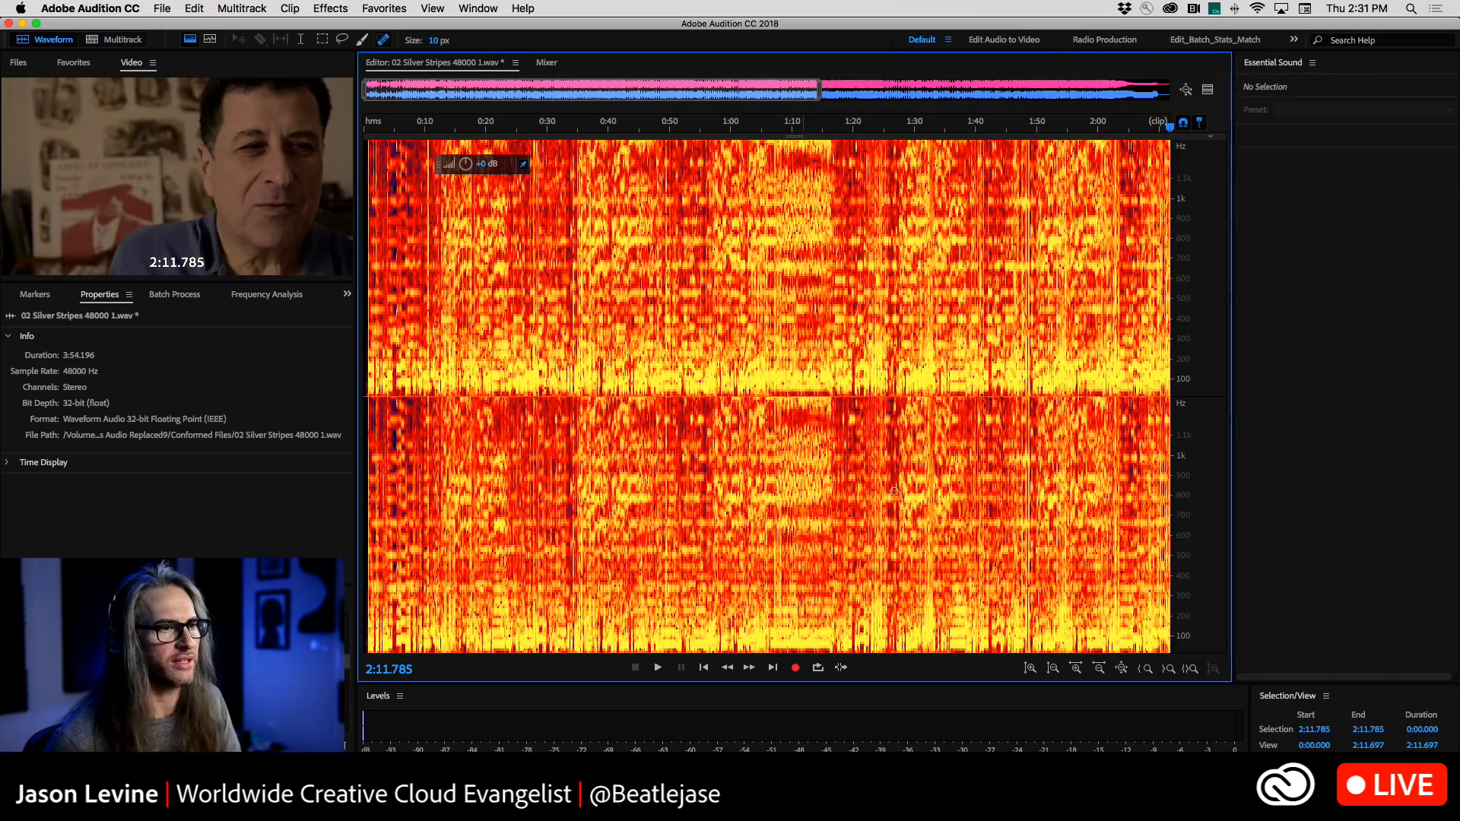
Hide the spectral display and delete the trailing silence from 3:51.489 to the end of the 02 Silver Stripes file
{"action": "left_click", "coordinate": [189, 39]}
{"action": "left_click_drag", "start_coordinate": [369, 91], "coordinate": [1065, 104]}
{"action": "left_click_drag", "start_coordinate": [820, 93], "coordinate": [1278, 92]}
{"action": "left_click_drag", "start_coordinate": [816, 91], "coordinate": [1108, 104]}
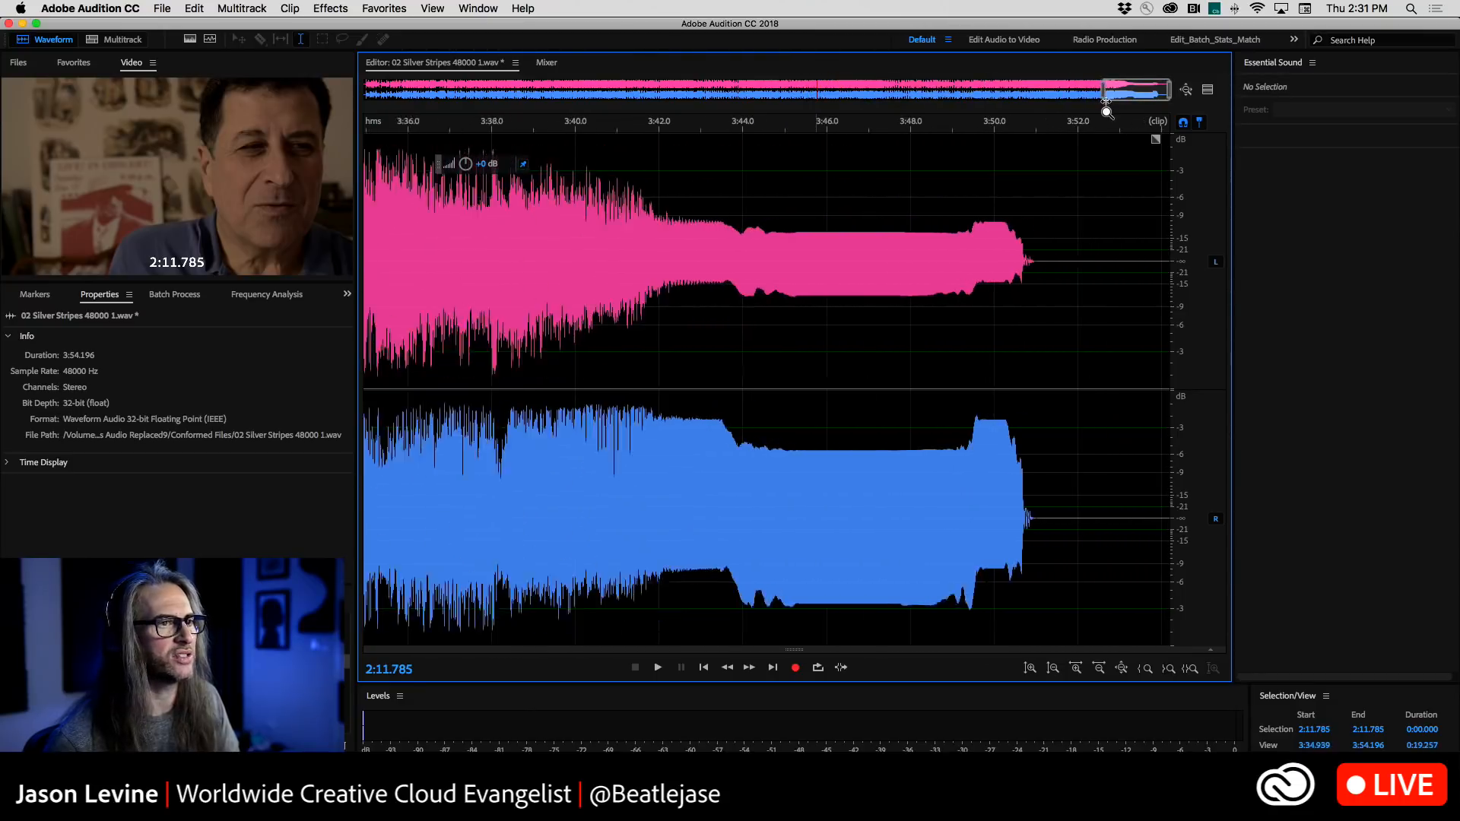
{"action": "left_click", "coordinate": [1027, 220]}
{"action": "key", "text": "space"}
{"action": "left_click_drag", "start_coordinate": [1052, 257], "coordinate": [1331, 379]}
{"action": "key", "text": "Delete"}
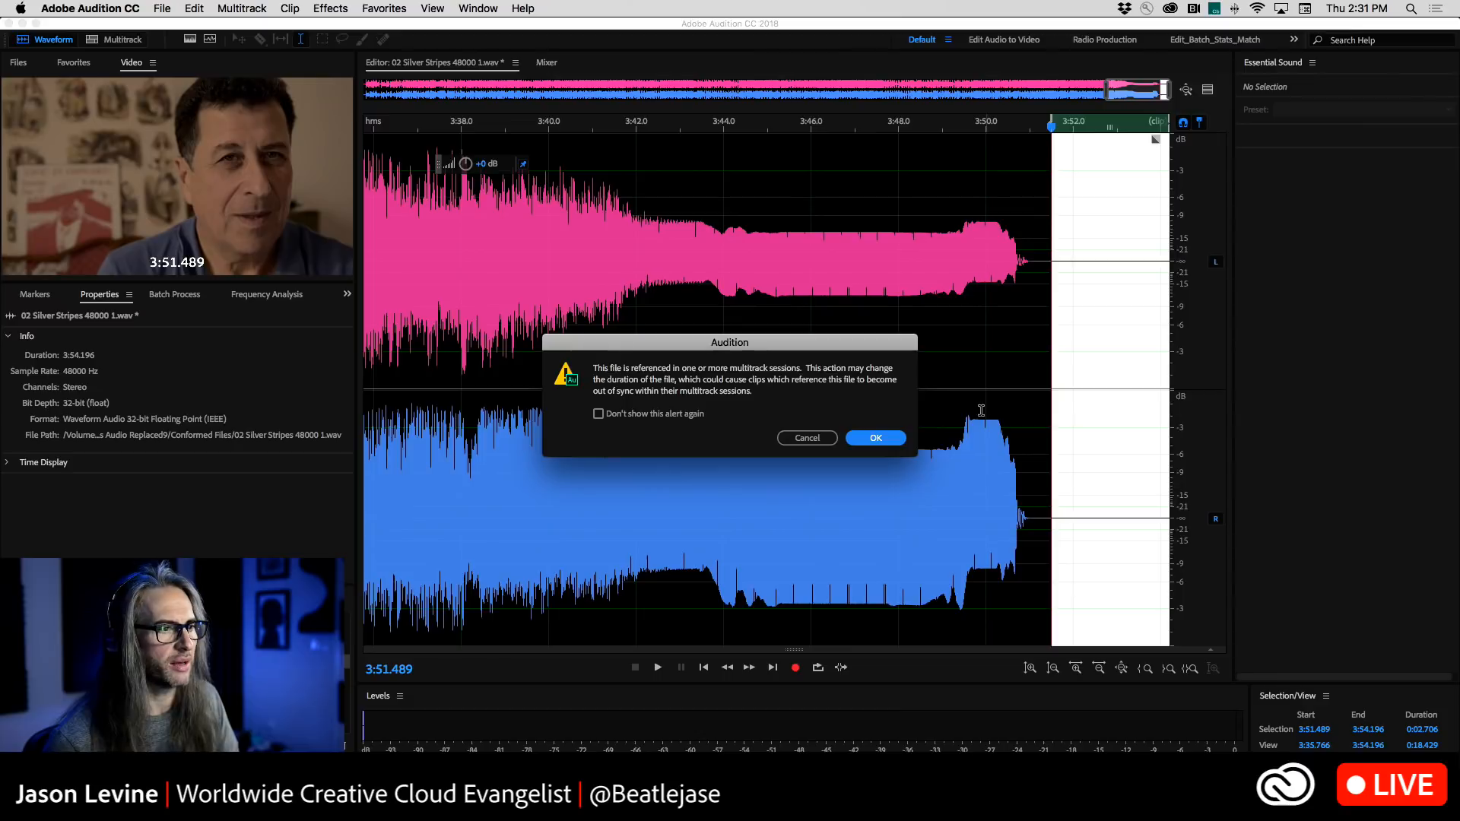
{"action": "left_click", "coordinate": [879, 438]}
Add a short fade-out at the end of the 02 Silver Stripes file and return to the multitrack session
{"action": "left_click_drag", "start_coordinate": [1158, 139], "coordinate": [1113, 160]}
{"action": "left_click", "coordinate": [729, 380]}
{"action": "key", "text": "backslash"}
{"action": "left_click", "coordinate": [118, 39]}
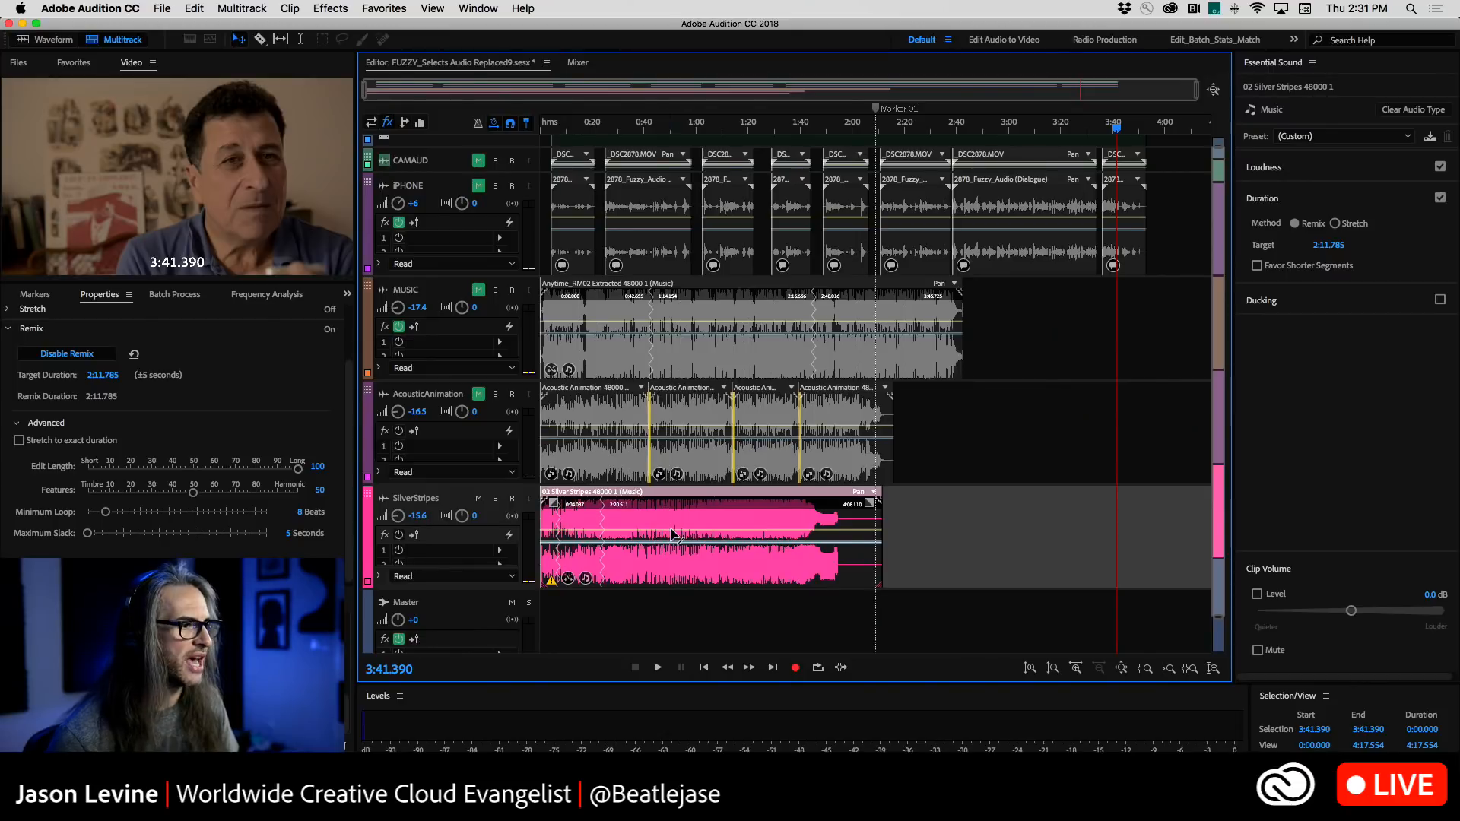
Replace the old clip on the SilverStripes track with the trimmed 02 Silver Stripes file, starting at the beginning of the timeline
{"action": "key", "text": "Delete"}
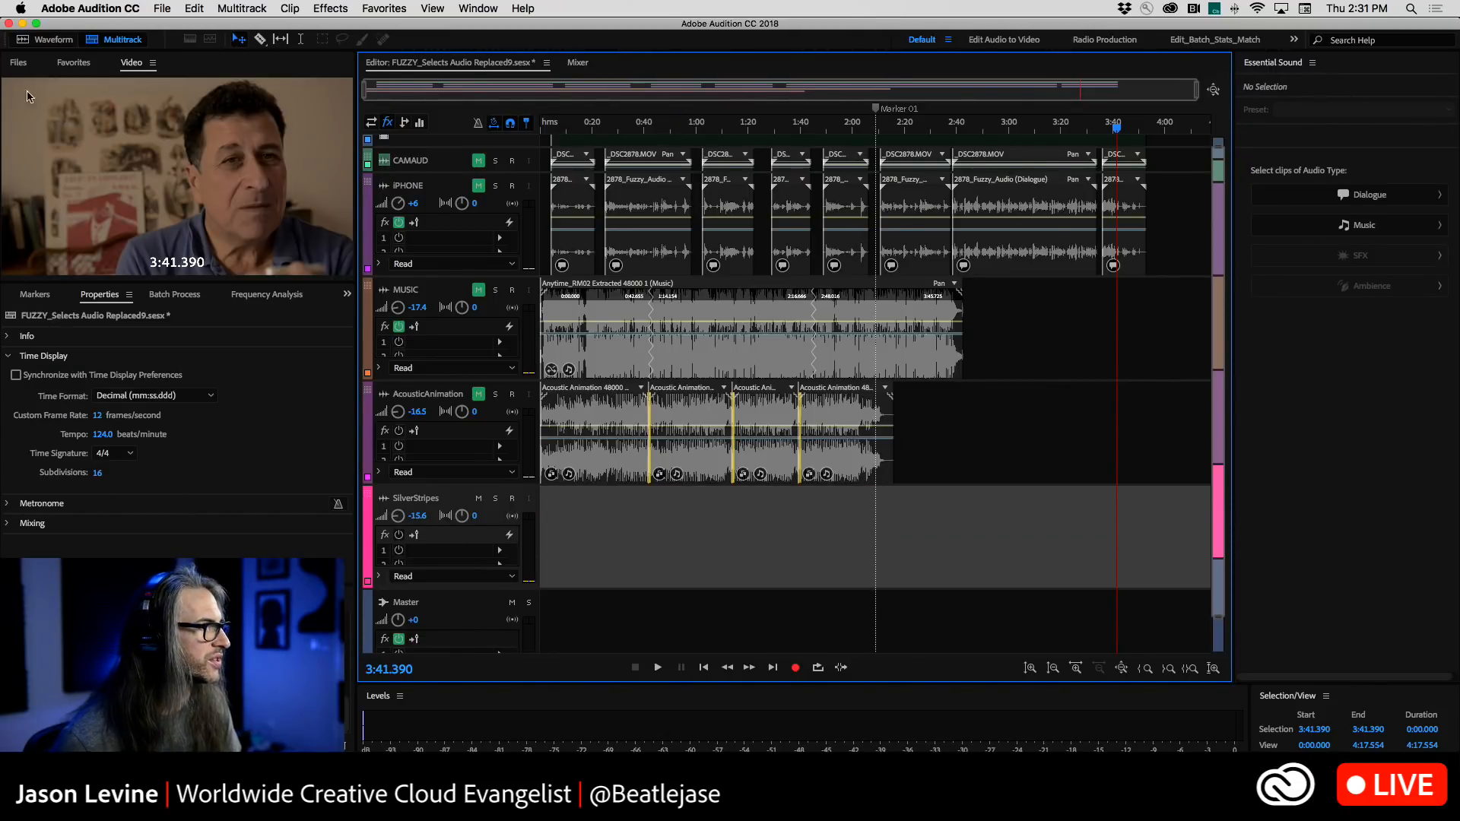
{"action": "left_click", "coordinate": [18, 63]}
{"action": "scroll", "coordinate": [120, 210], "scroll_direction": "up", "scroll_amount": 5}
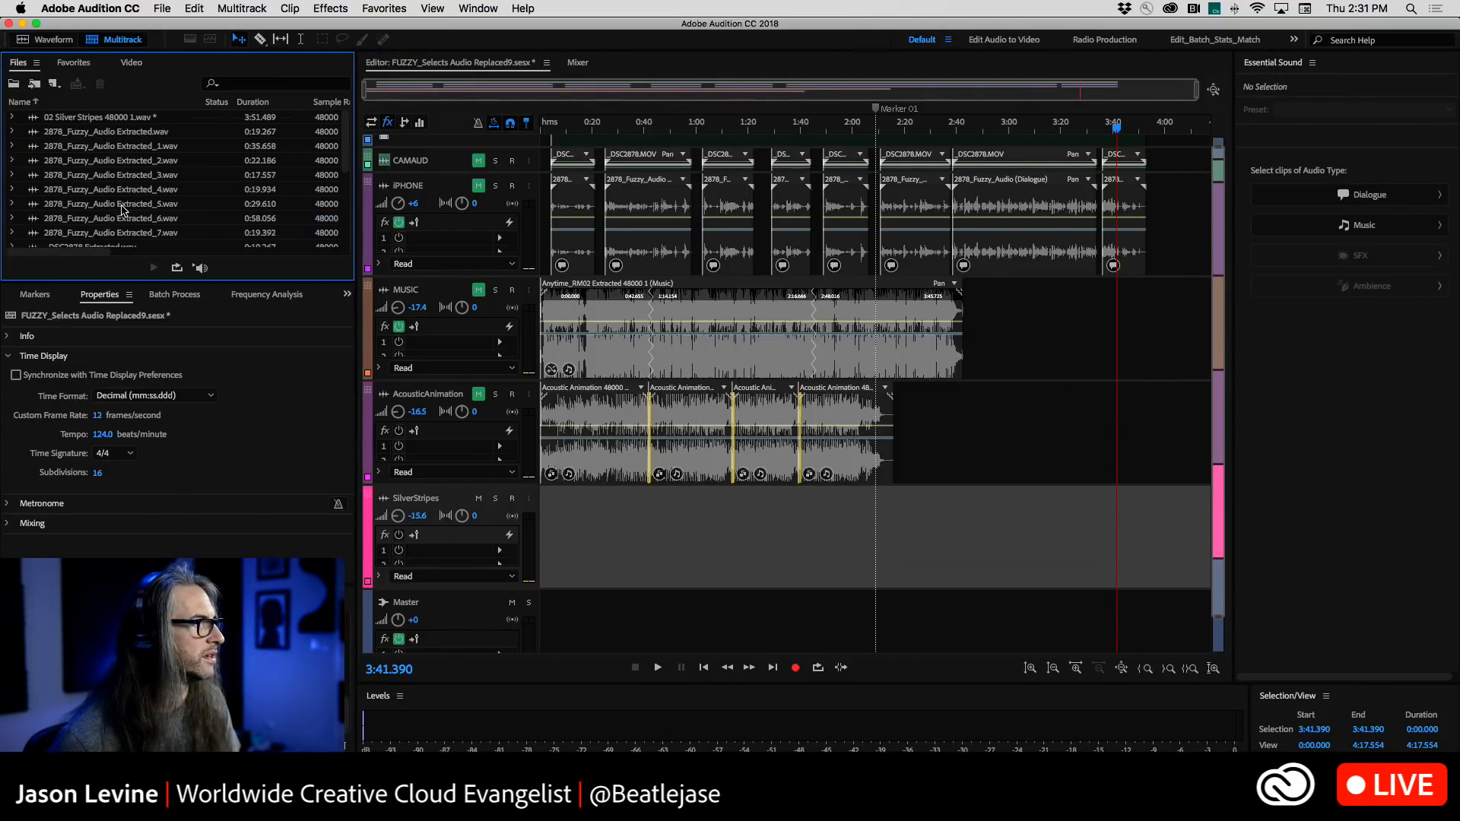
{"action": "left_click_drag", "start_coordinate": [42, 118], "coordinate": [534, 520]}
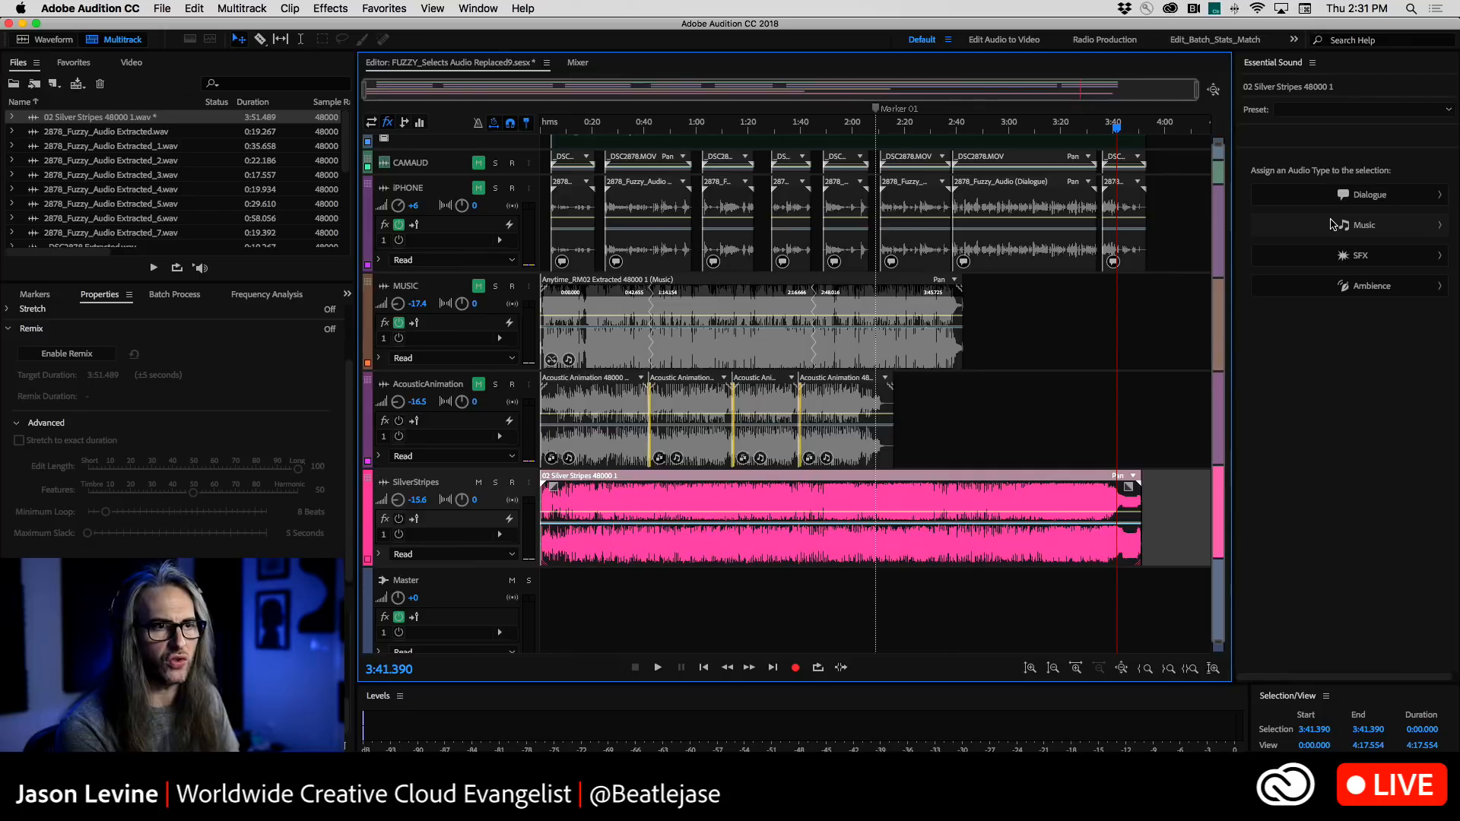
Assign the Music type to the new 02 Silver Stripes clip, set its duration method to Remix, and shorten it to about 2:10.797
{"action": "left_click", "coordinate": [1364, 225]}
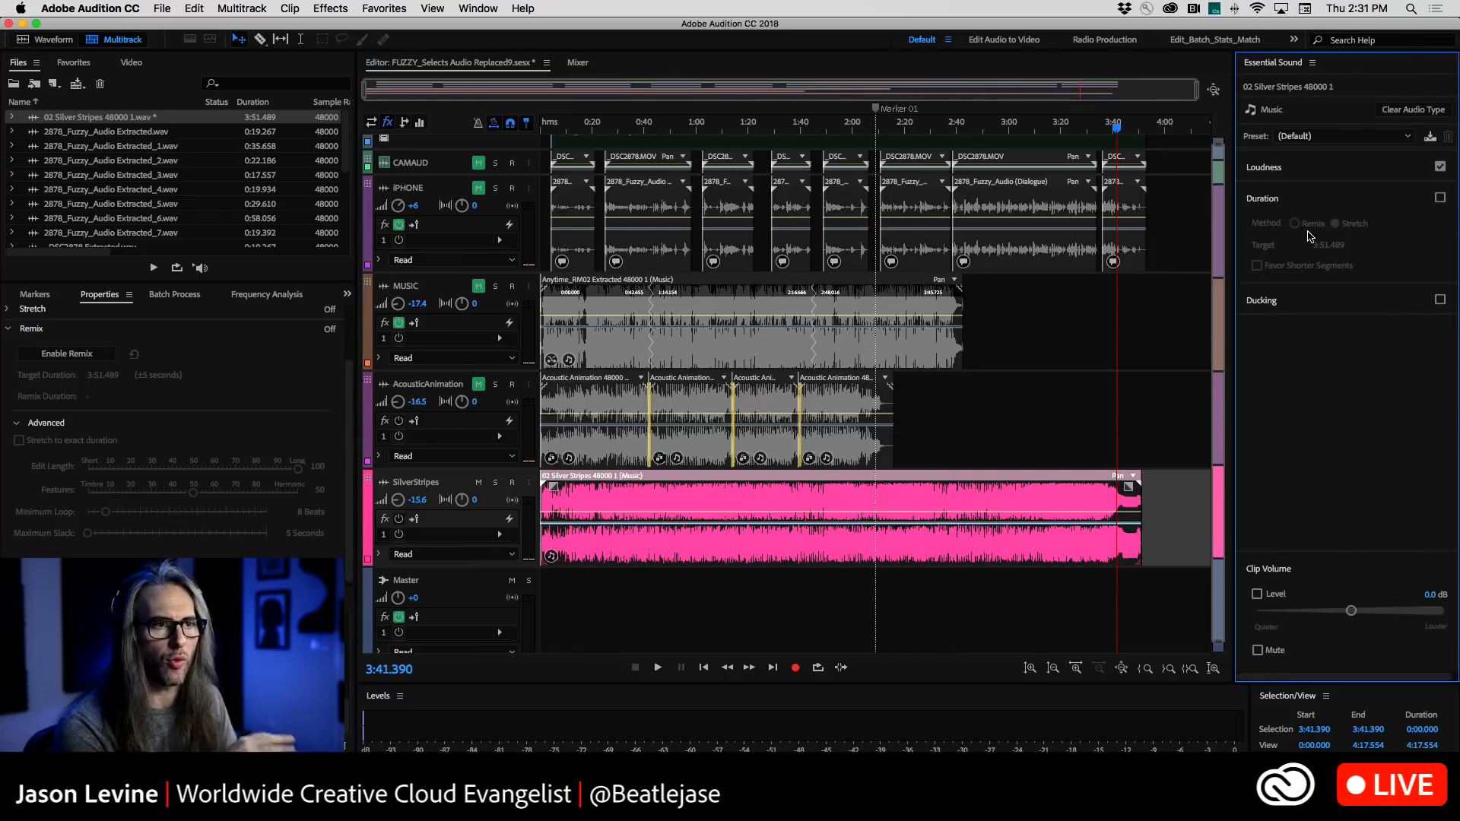
{"action": "left_click", "coordinate": [1441, 198]}
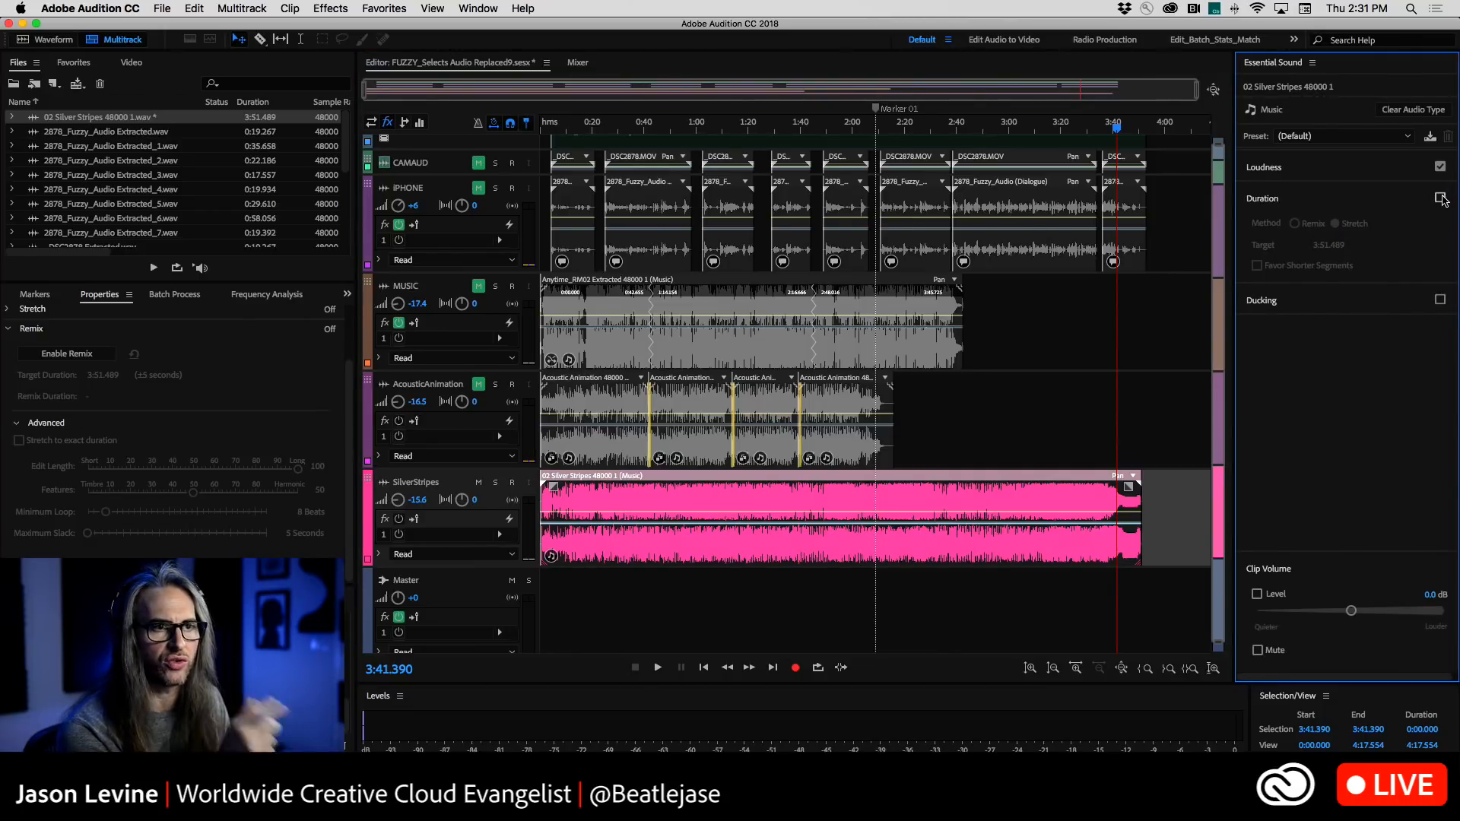
{"action": "left_click", "coordinate": [1295, 224]}
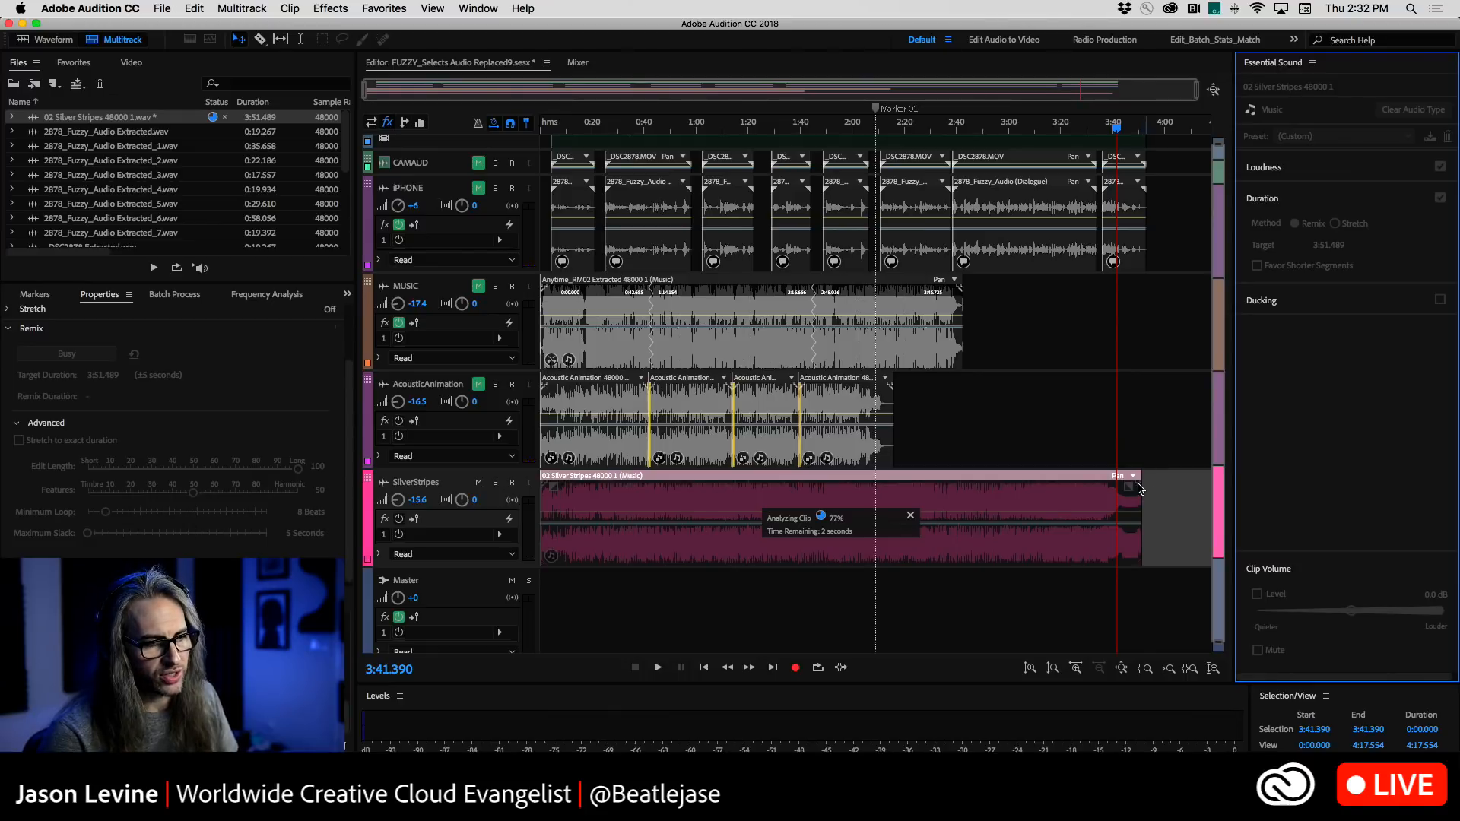
{"action": "left_click_drag", "start_coordinate": [1141, 488], "coordinate": [878, 510]}
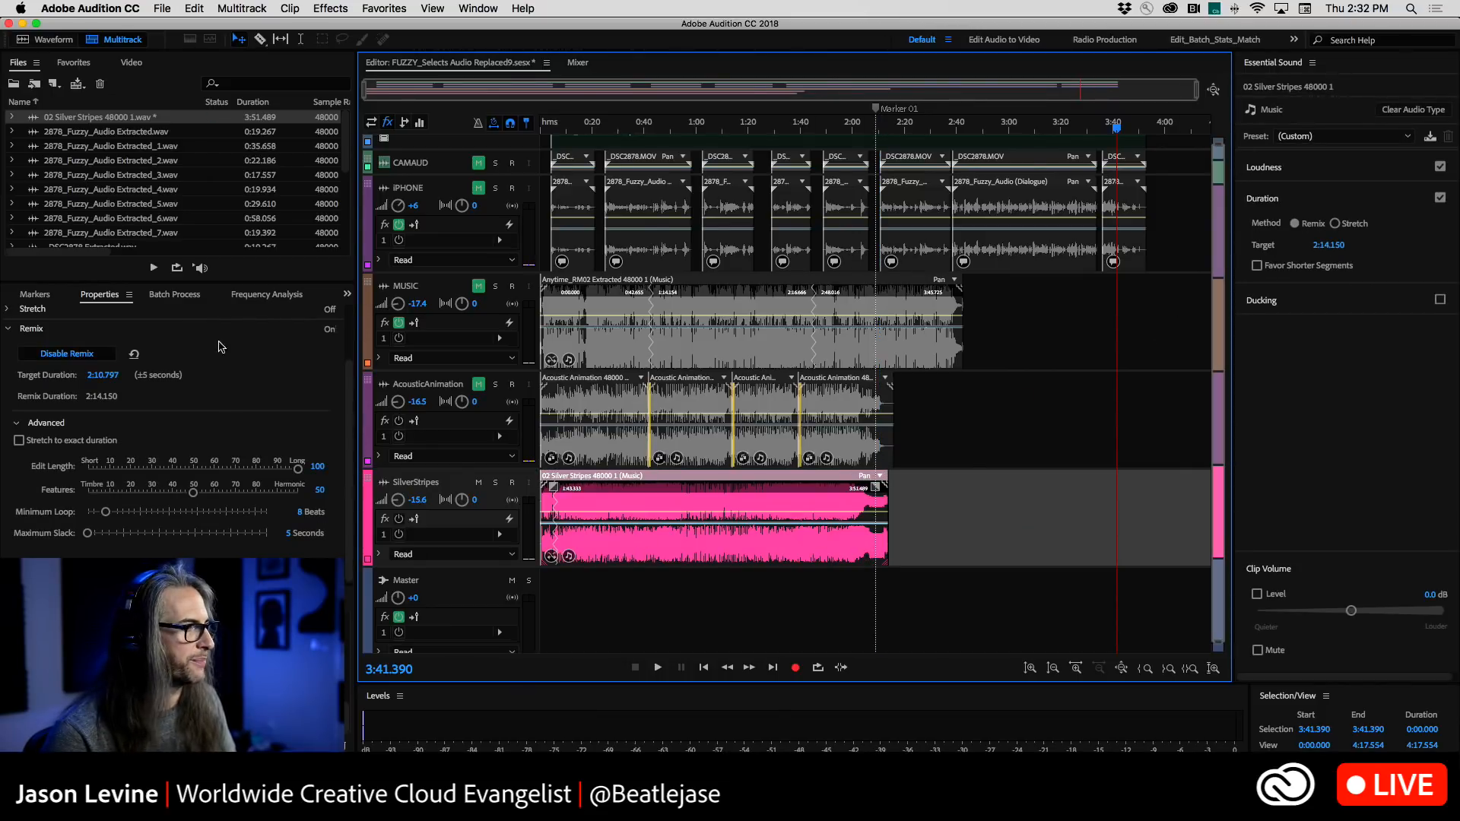
Set the clip's Remix Edit Length to 72 and Features to 80, and place the playhead at 0:30.866
{"action": "left_click_drag", "start_coordinate": [298, 467], "coordinate": [212, 469]}
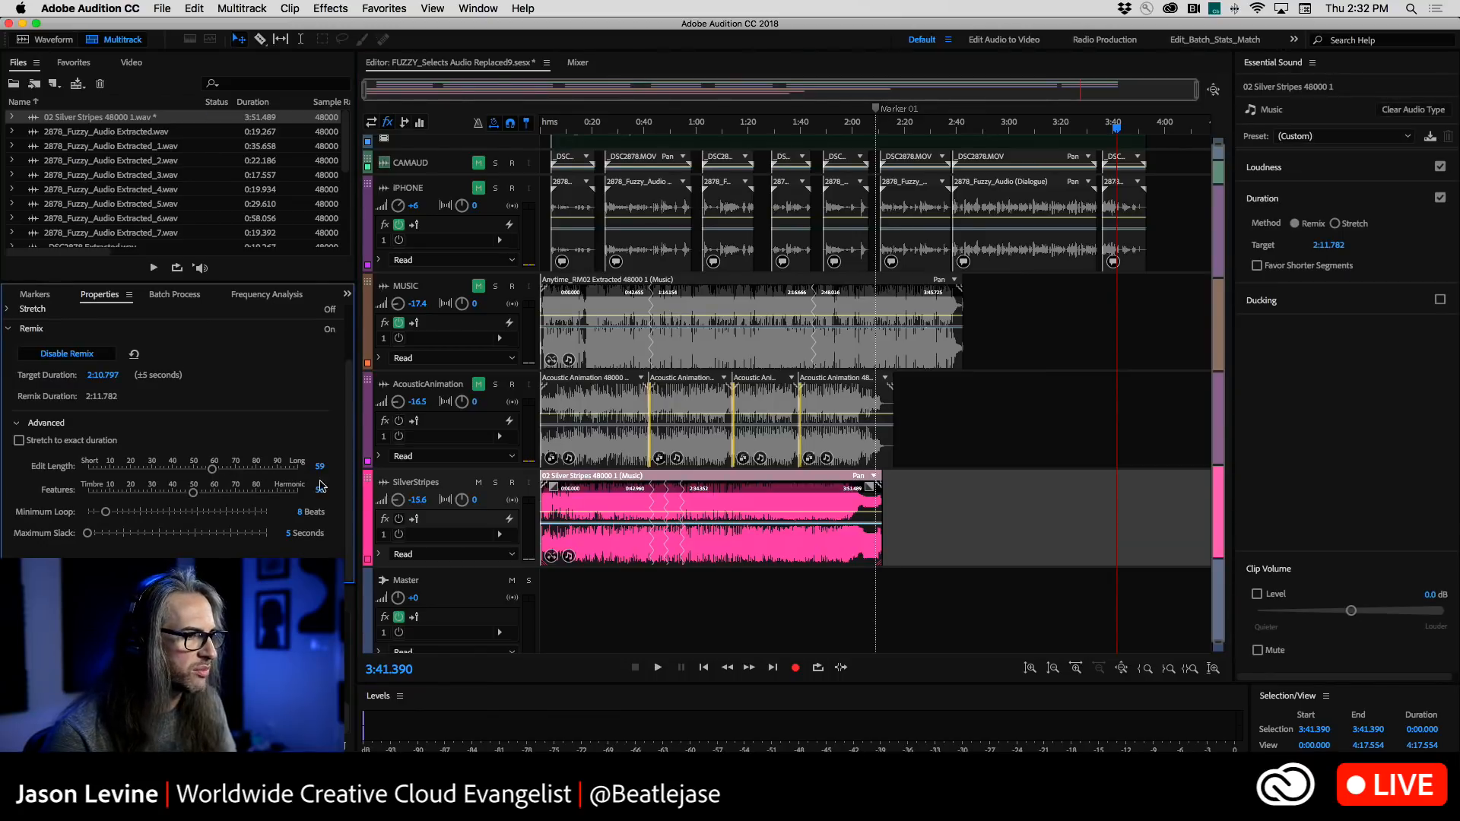
{"action": "left_click_drag", "start_coordinate": [193, 493], "coordinate": [240, 472]}
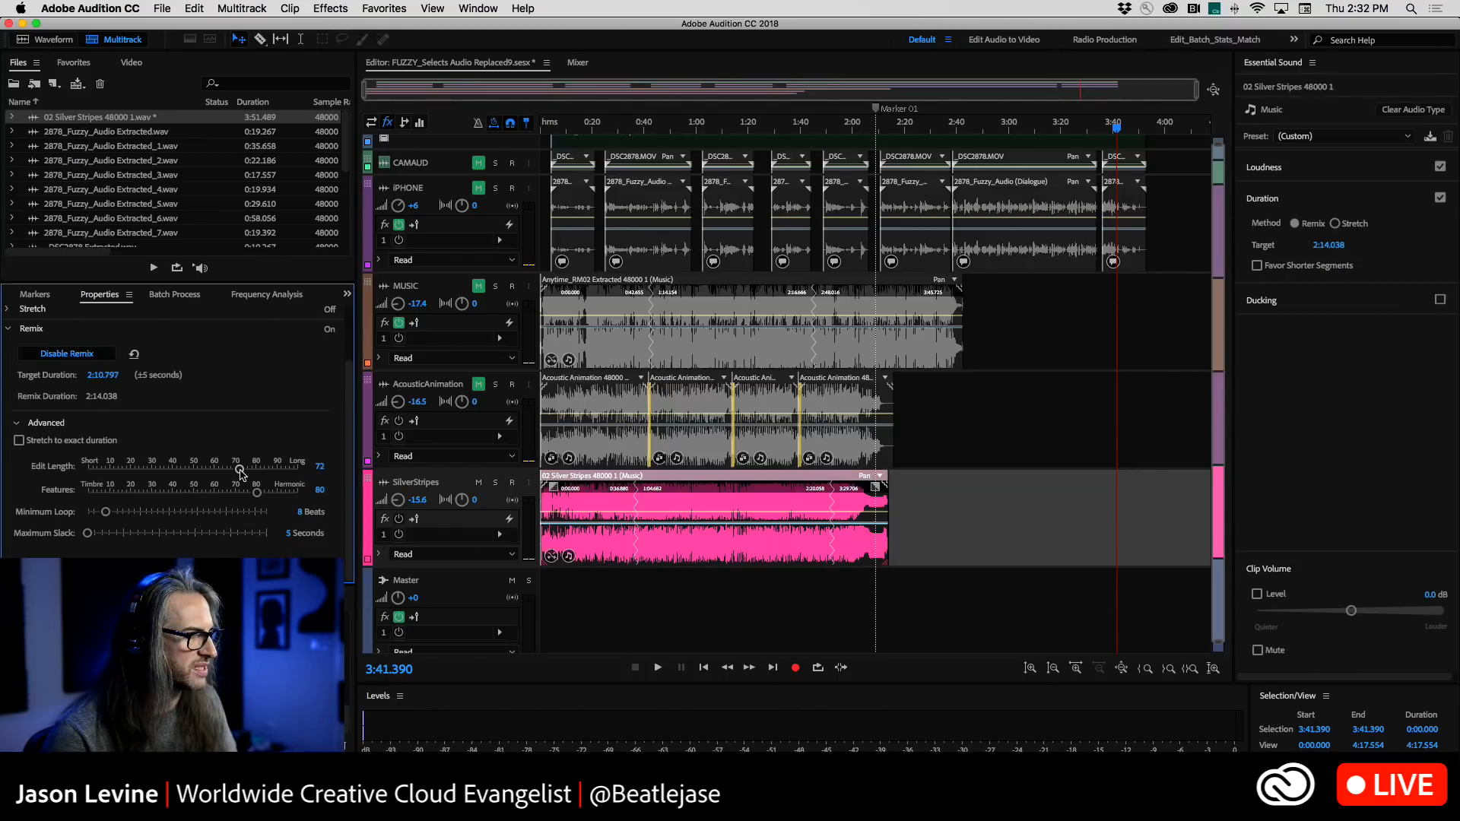
{"action": "left_click", "coordinate": [620, 126]}
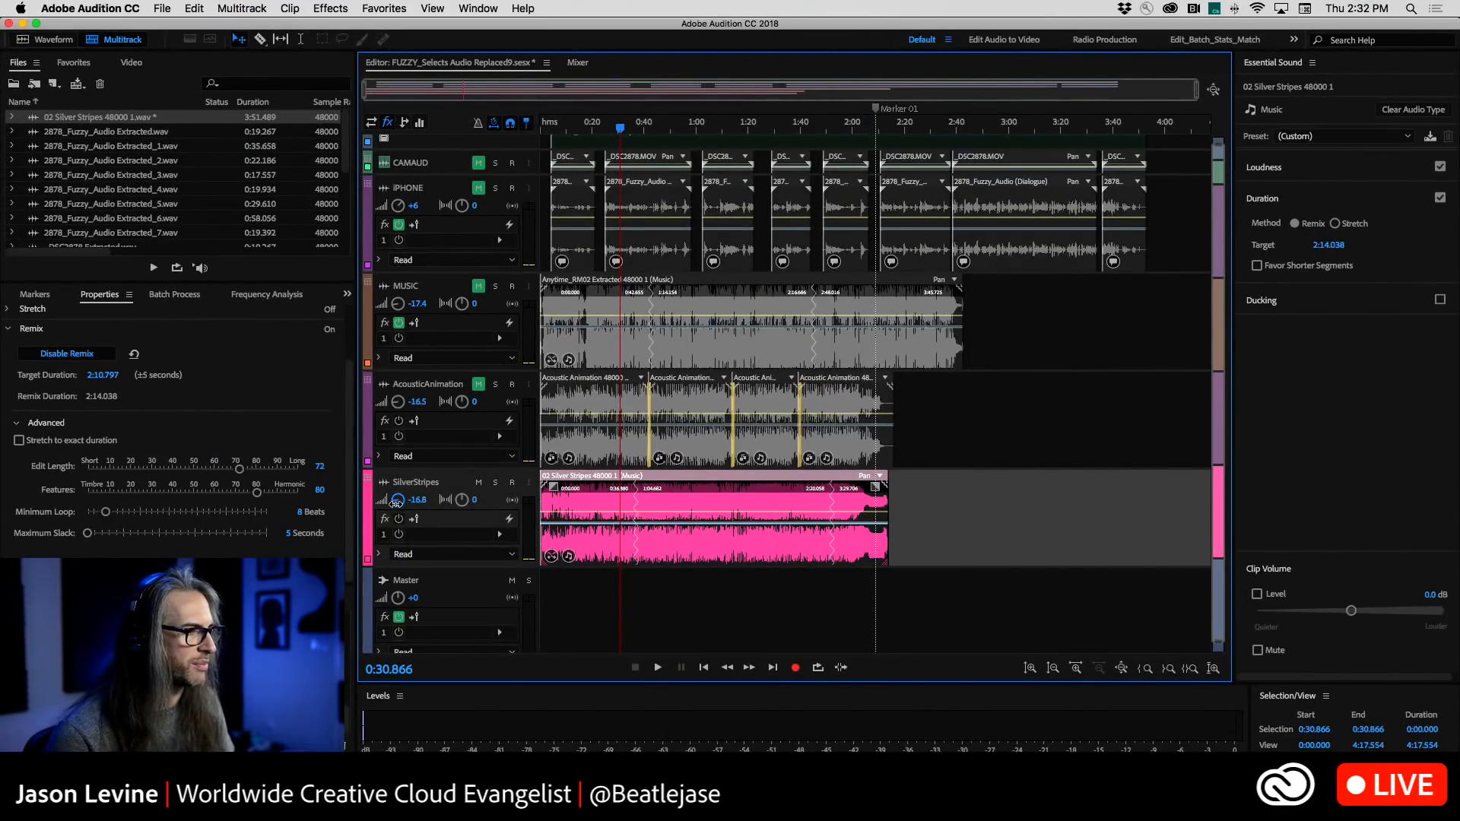
Show the video preview and raise the SilverStripes track volume to -13.8 while the session plays
{"action": "left_click", "coordinate": [132, 63]}
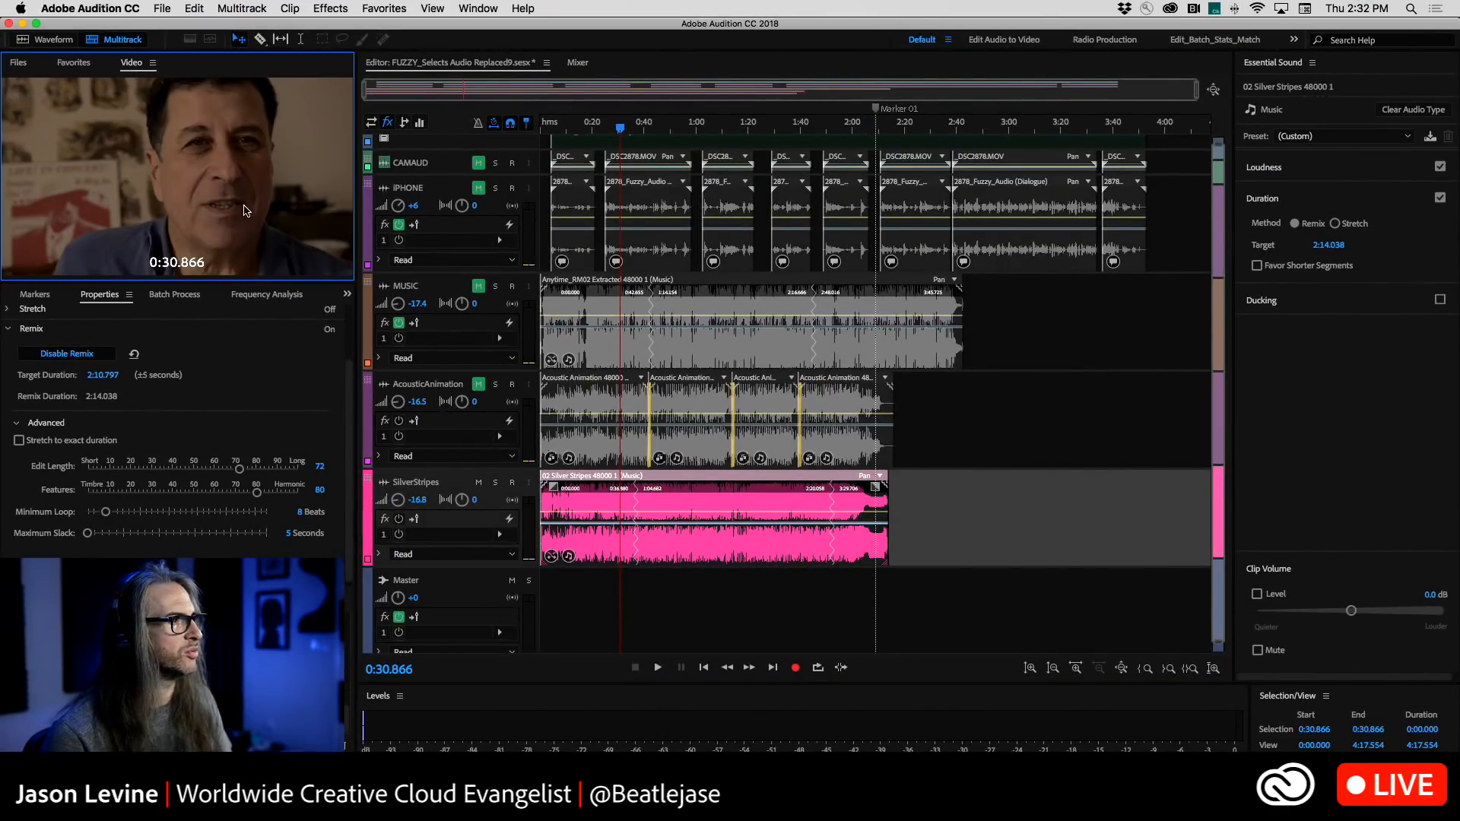
{"action": "key", "text": "space"}
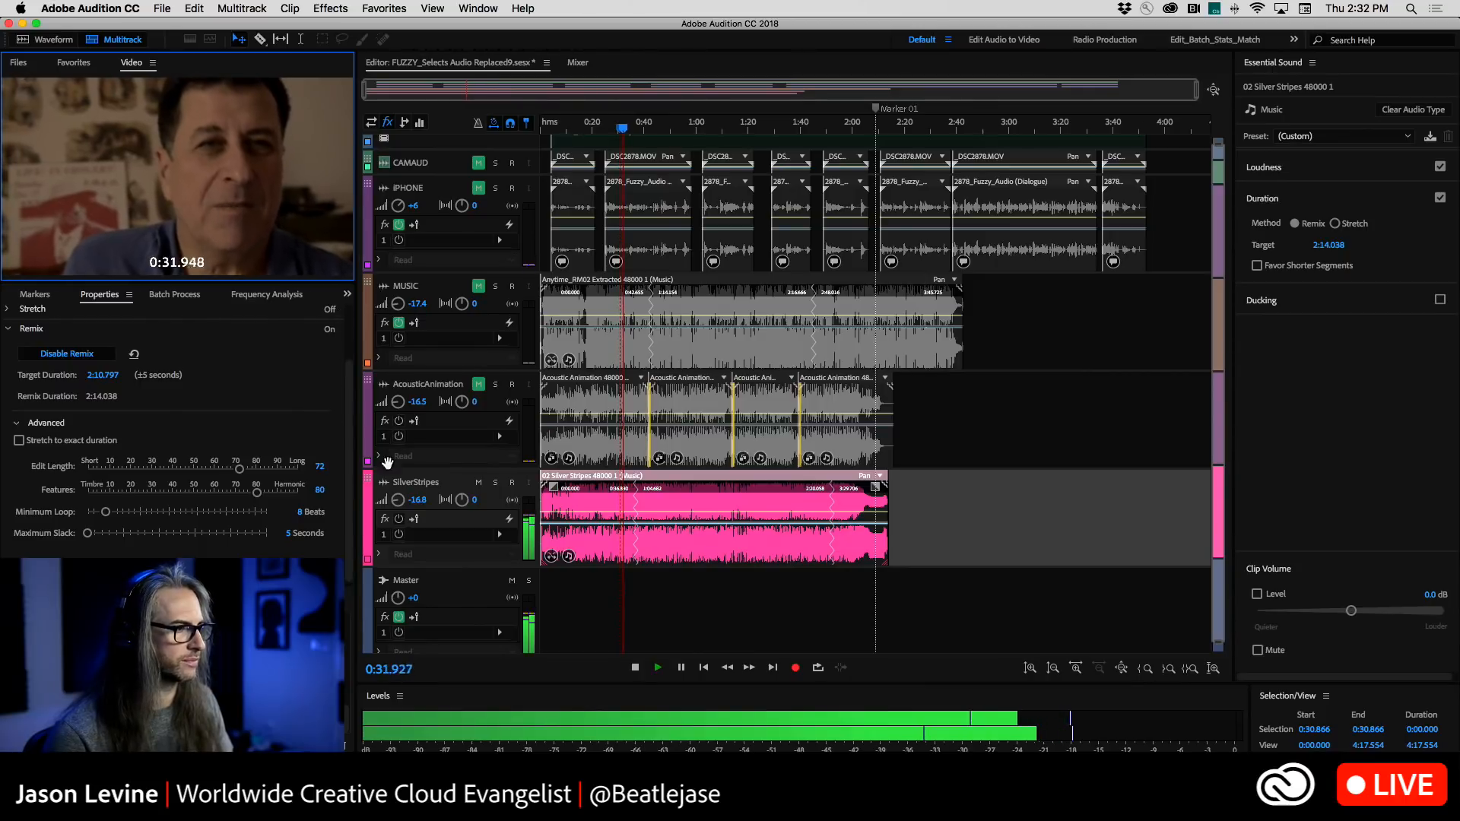
{"action": "left_click_drag", "start_coordinate": [395, 499], "coordinate": [386, 487]}
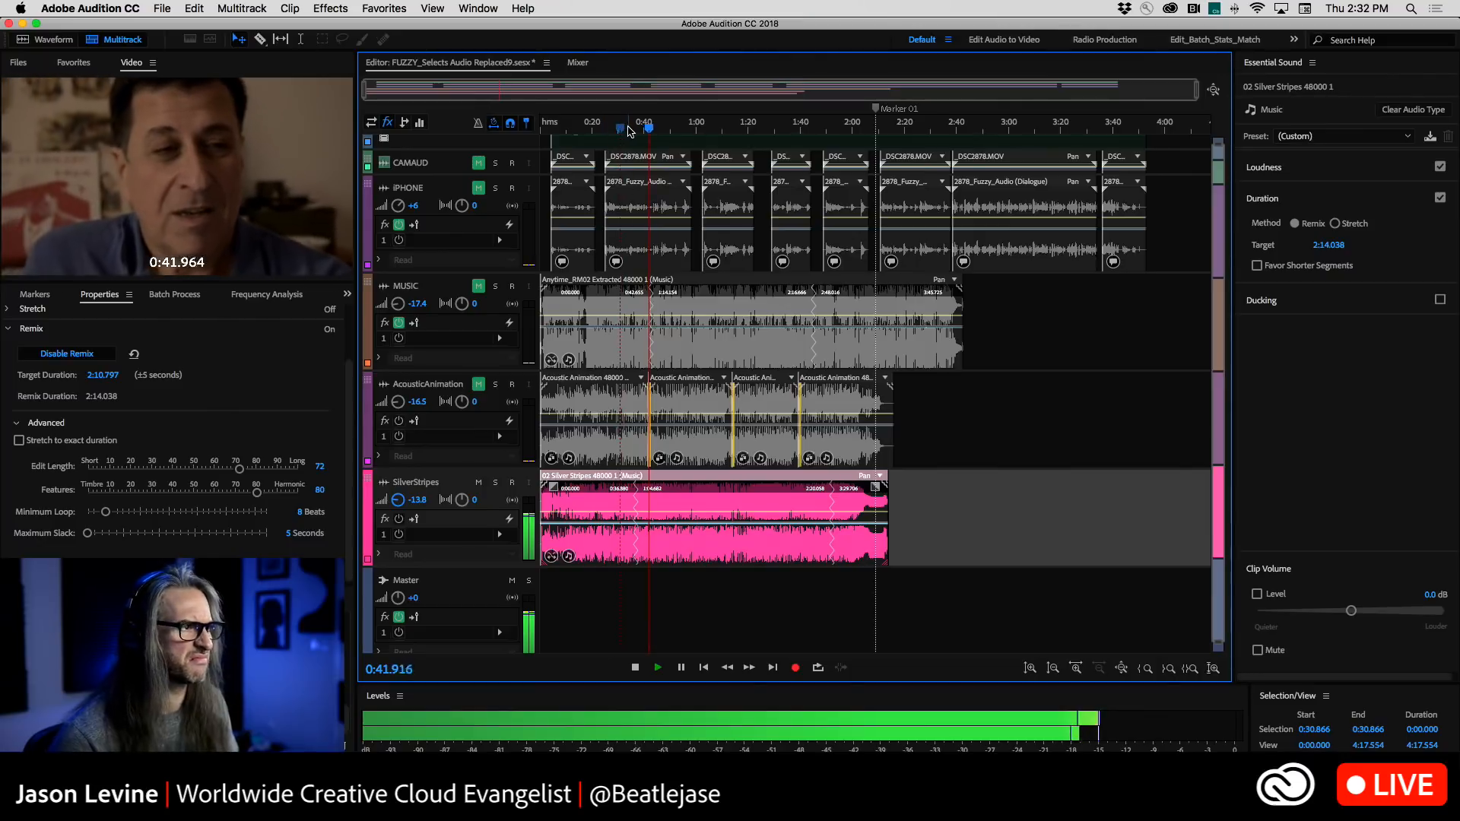
{"action": "key", "text": "space"}
Audition the first remix transition in the 02 Silver Stripes clip, starting from 0:31.712
{"action": "left_click", "coordinate": [623, 129]}
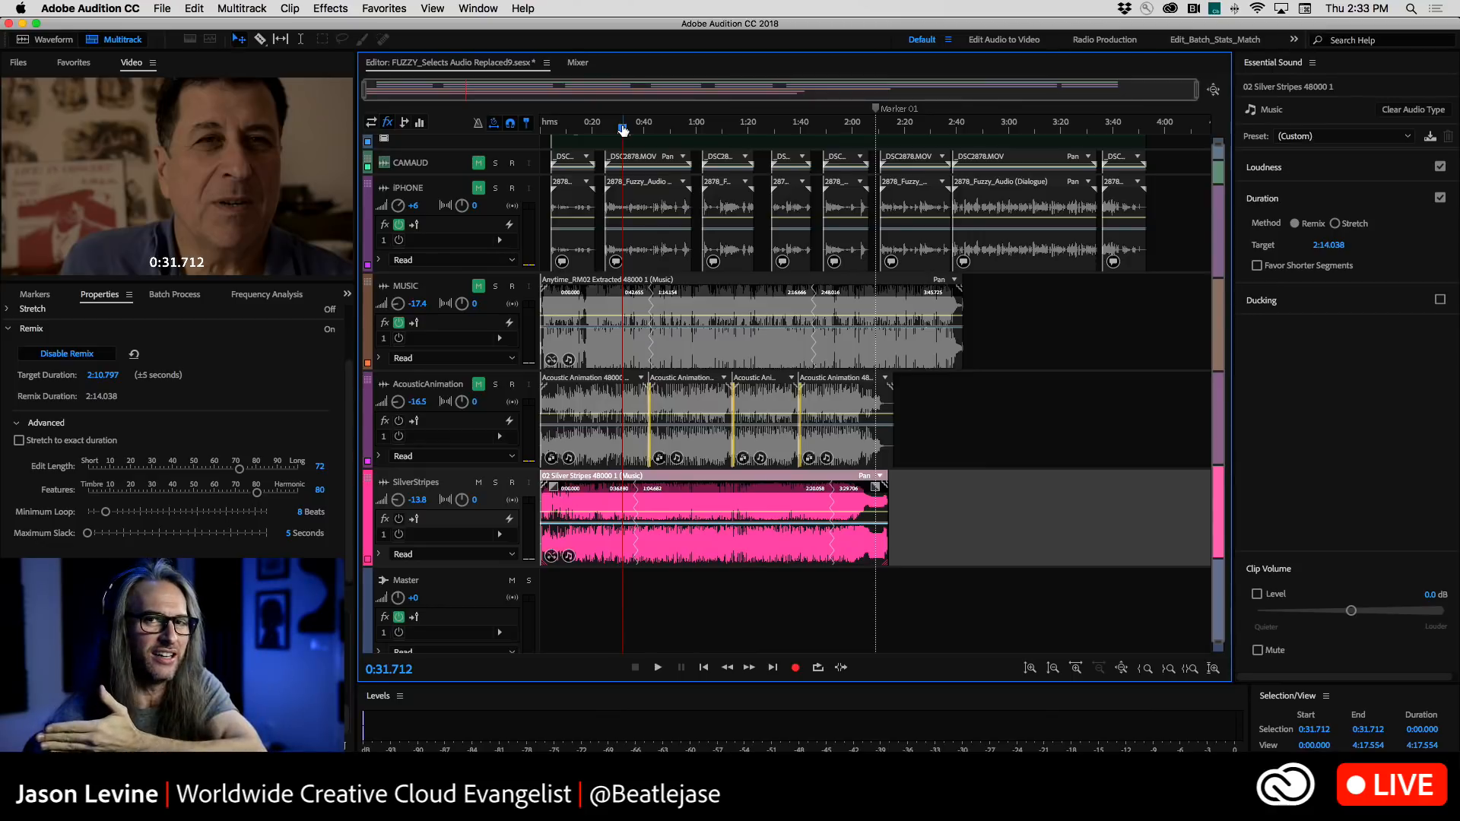
{"action": "key", "text": "space"}
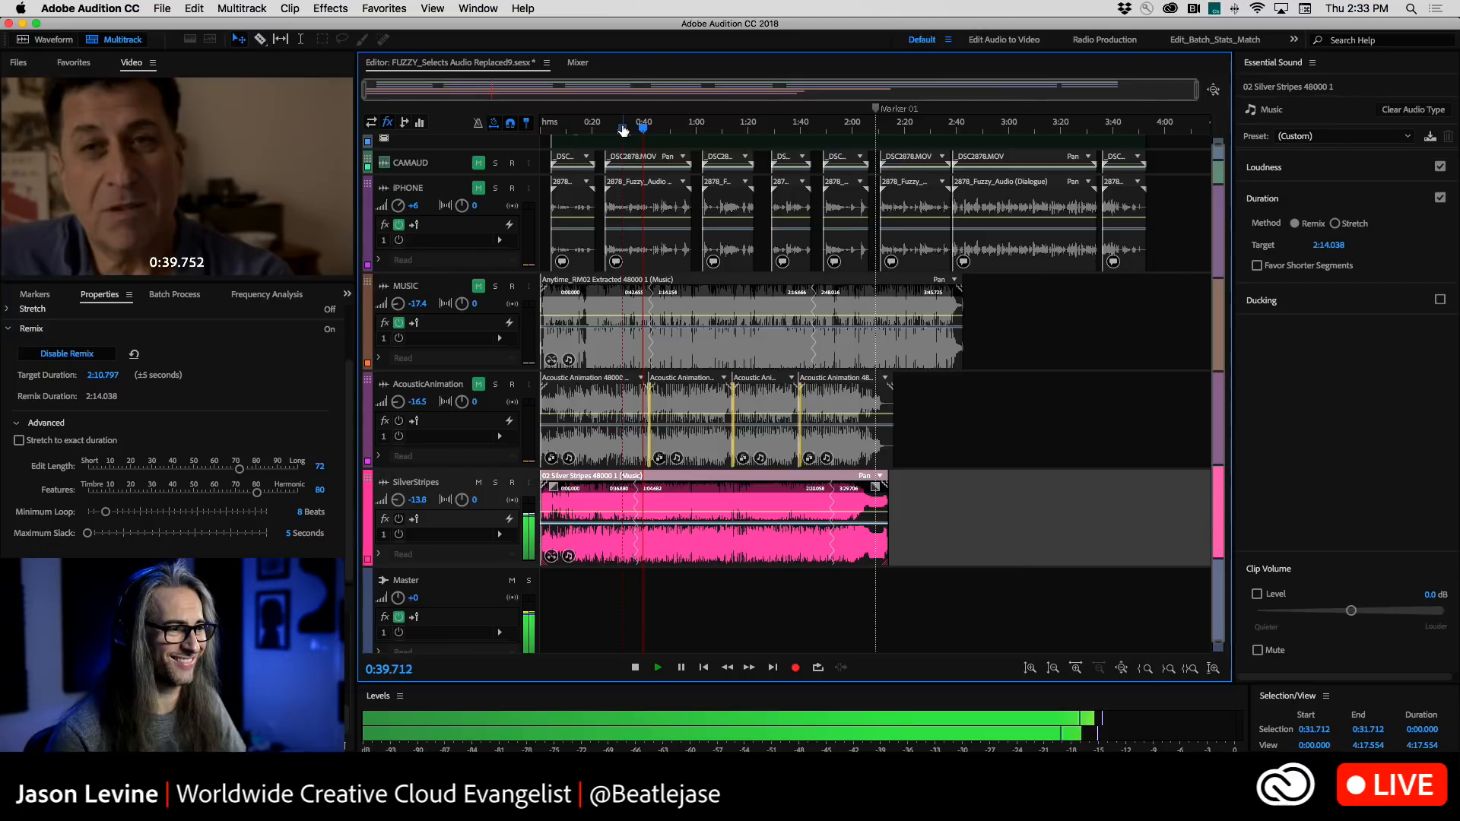
{"action": "key", "text": "space"}
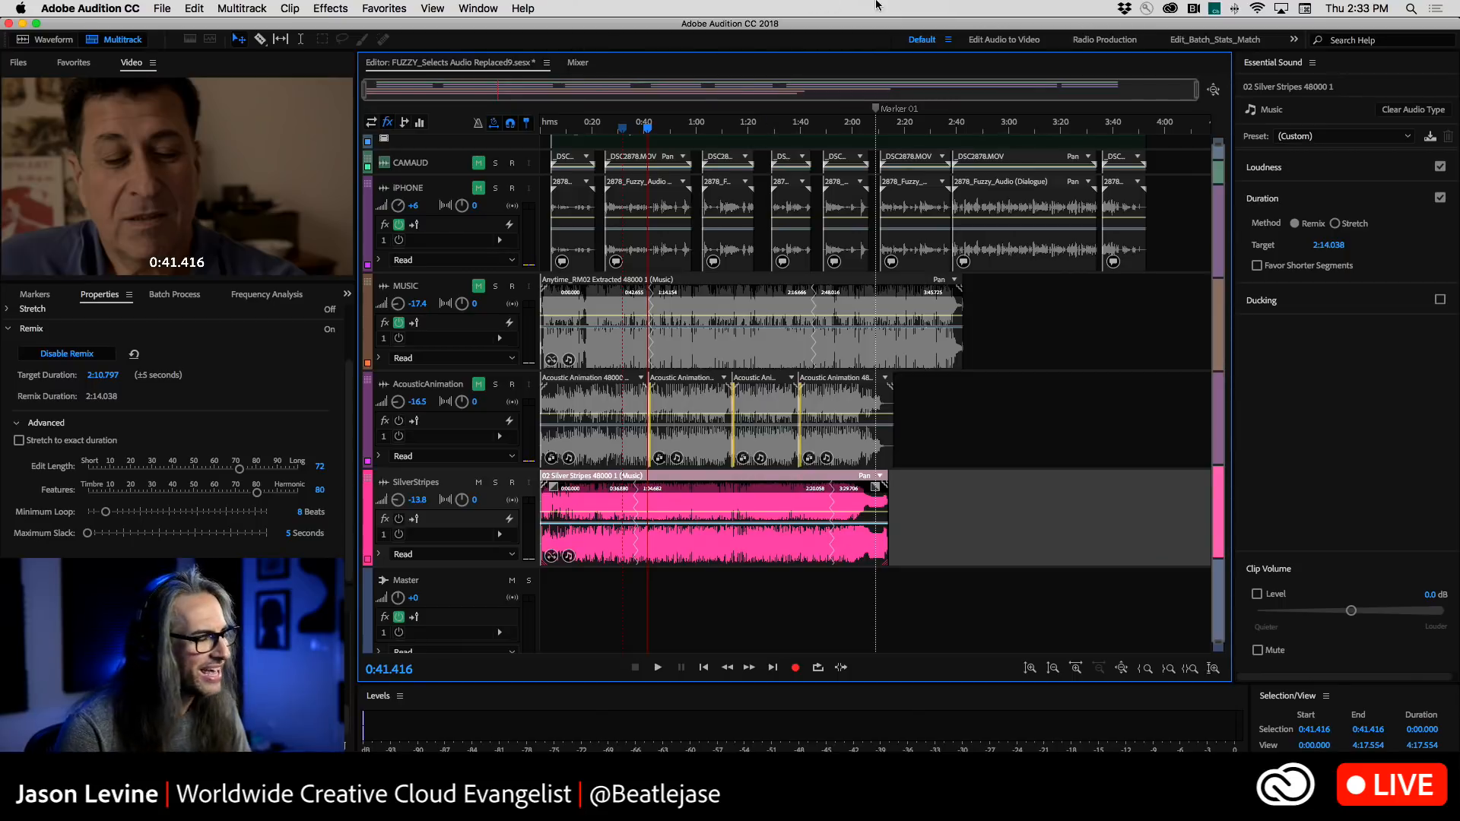
Audition the second remix transition in the 02 Silver Stripes clip twice, starting from about 1:48 and from 1:49.259
{"action": "left_click", "coordinate": [821, 128]}
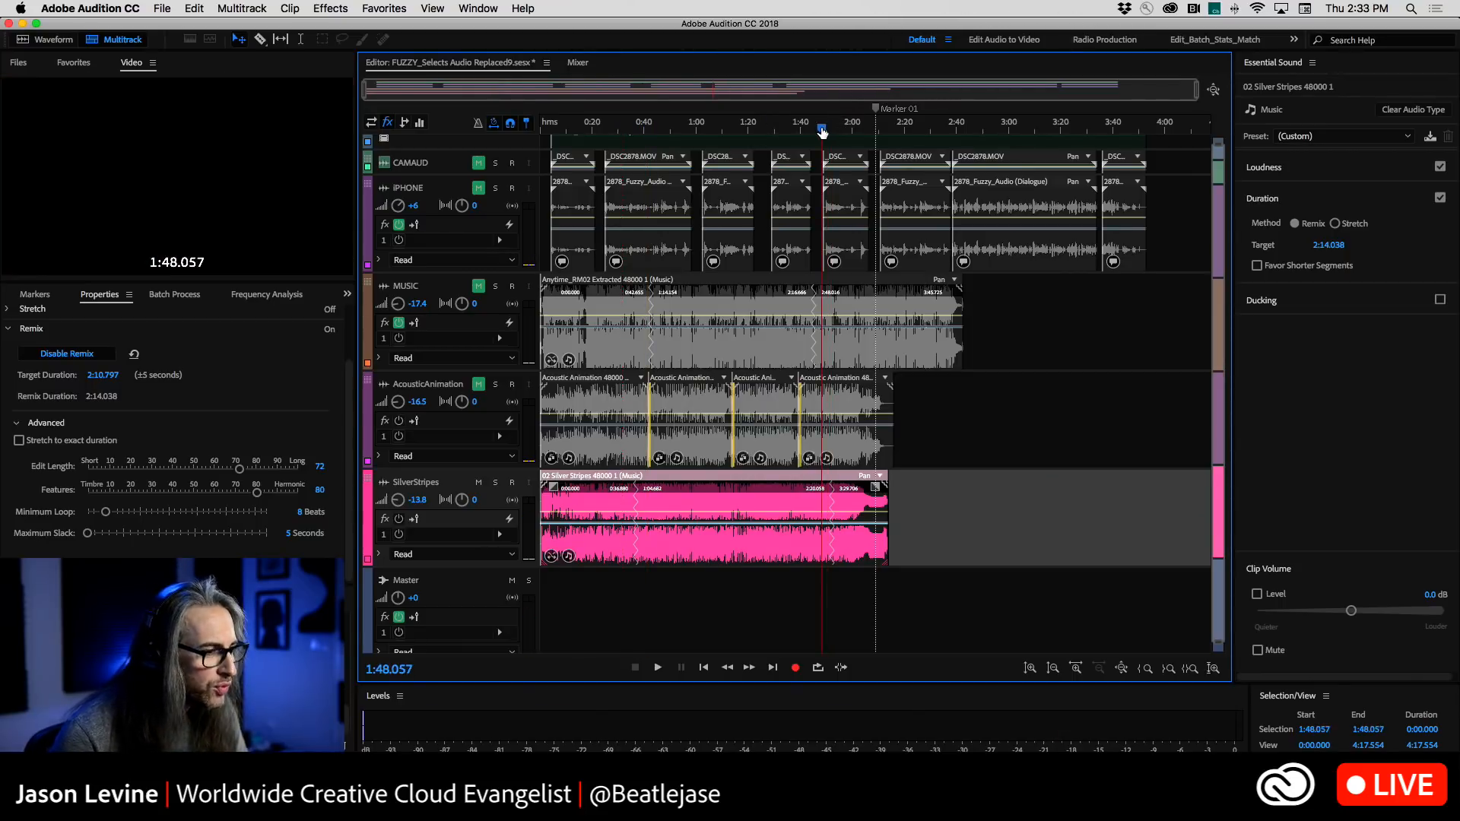
{"action": "key", "text": "space"}
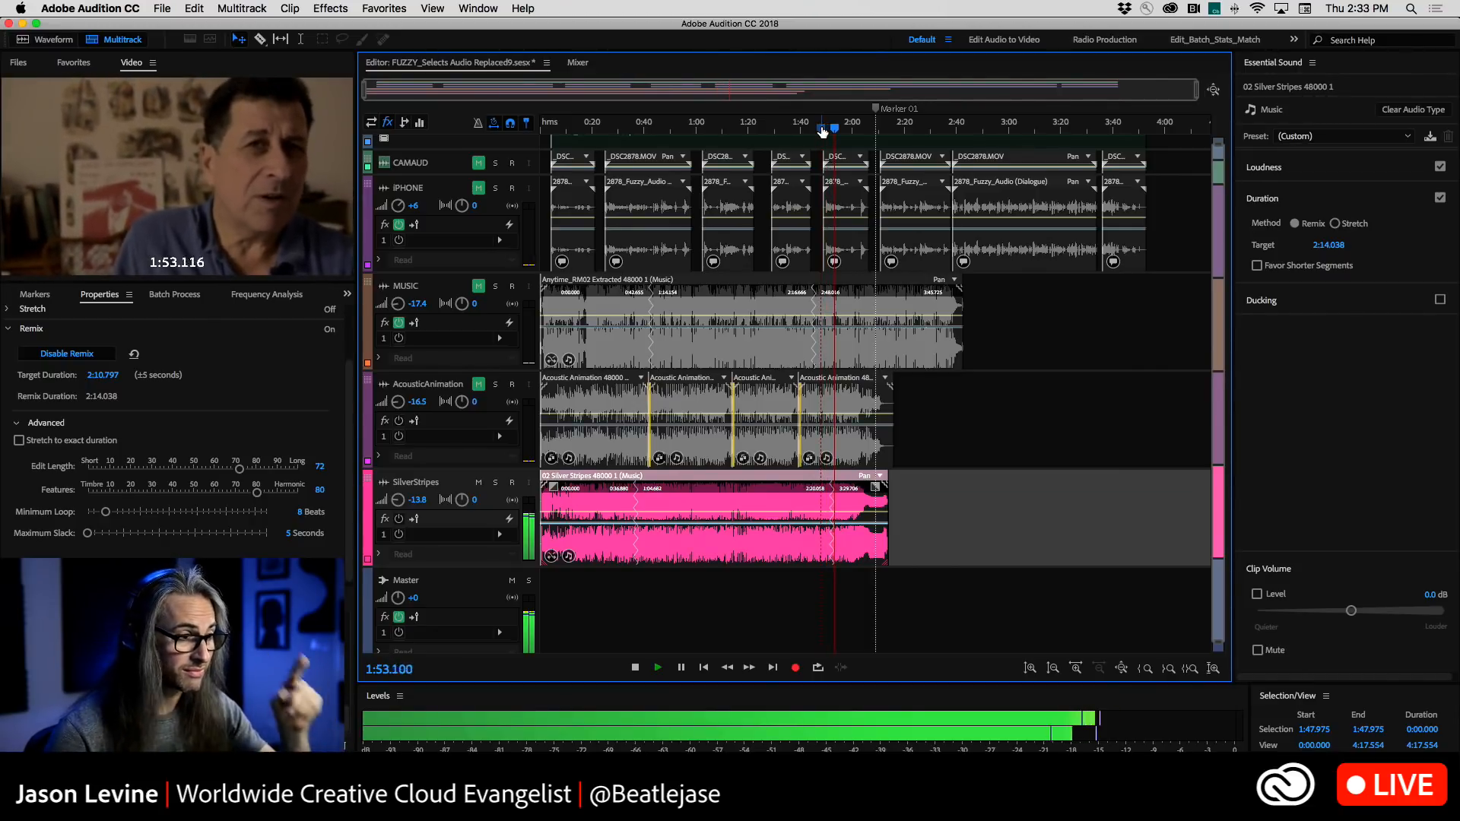
{"action": "key", "text": "space"}
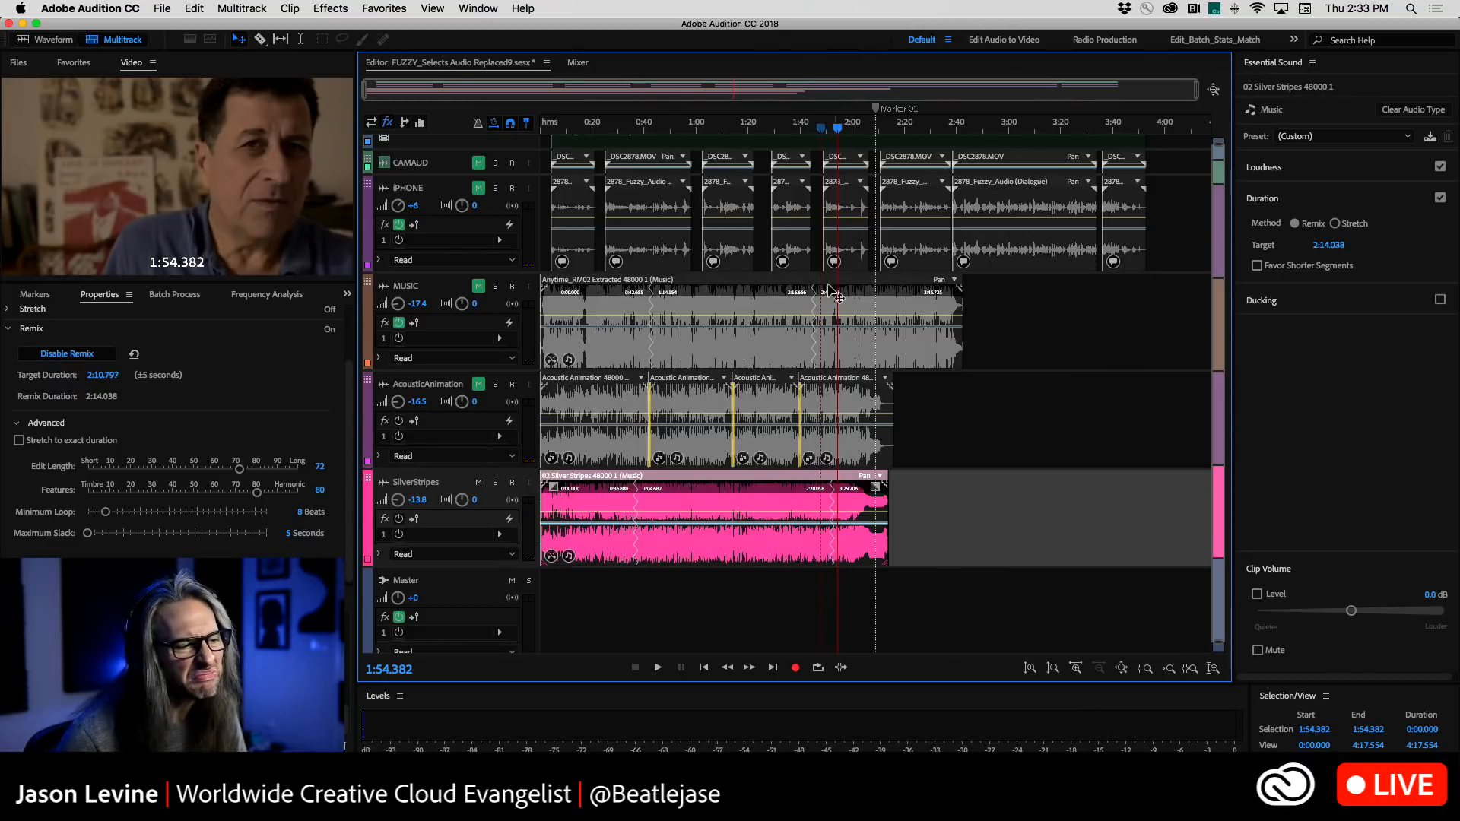
{"action": "left_click", "coordinate": [825, 128]}
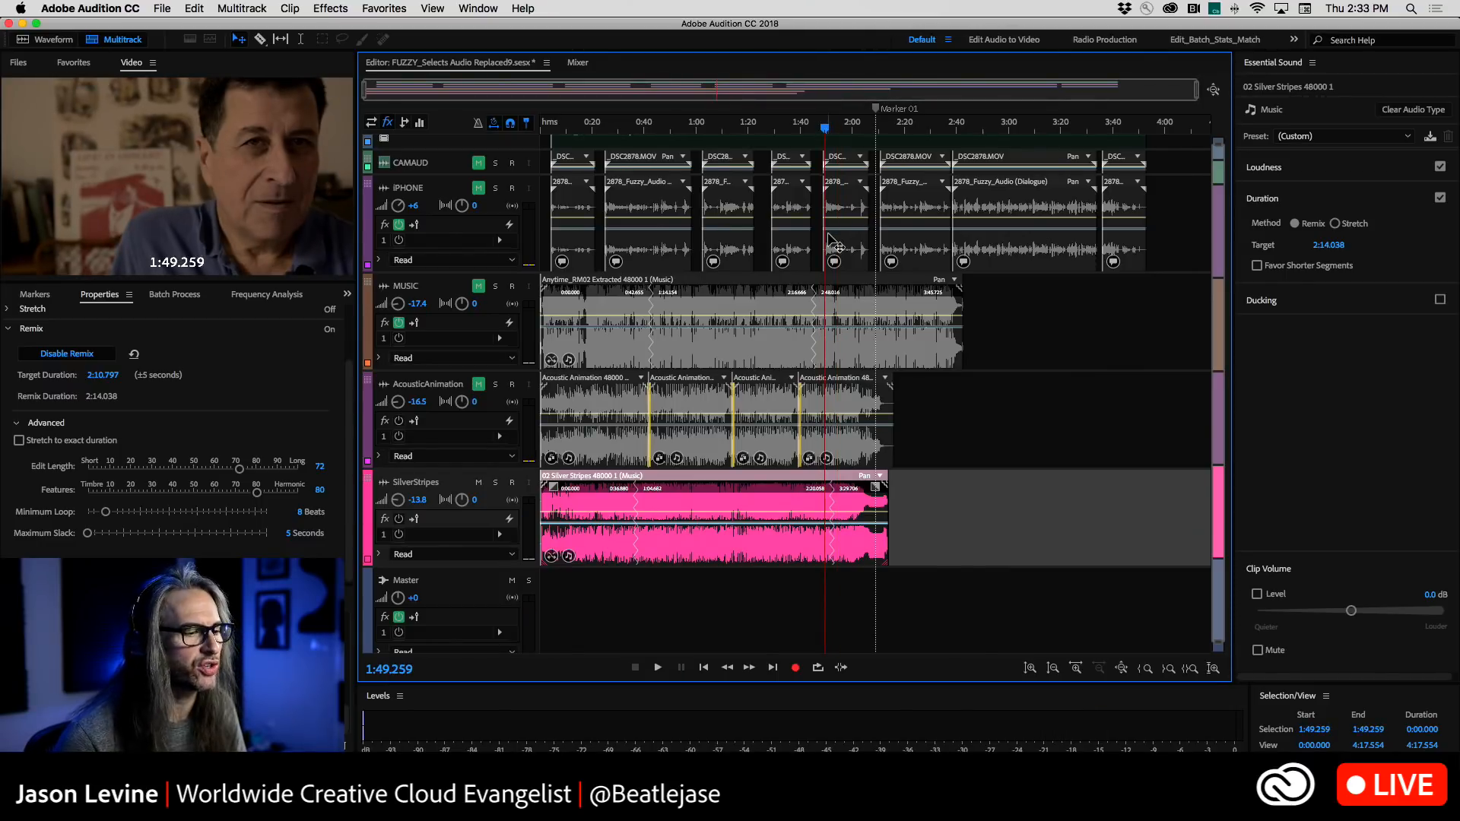
{"action": "key", "text": "space"}
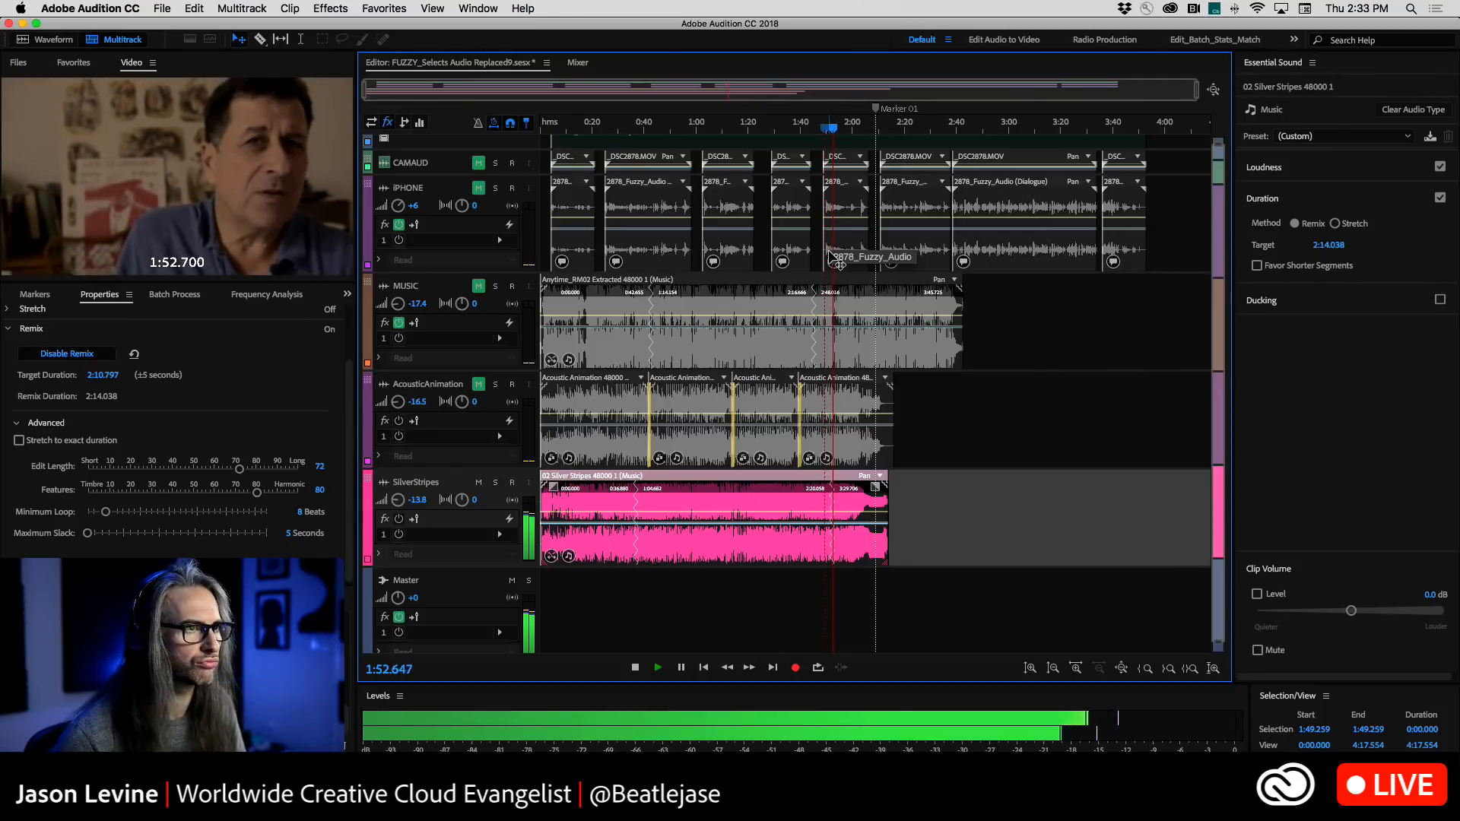
{"action": "key", "text": "space"}
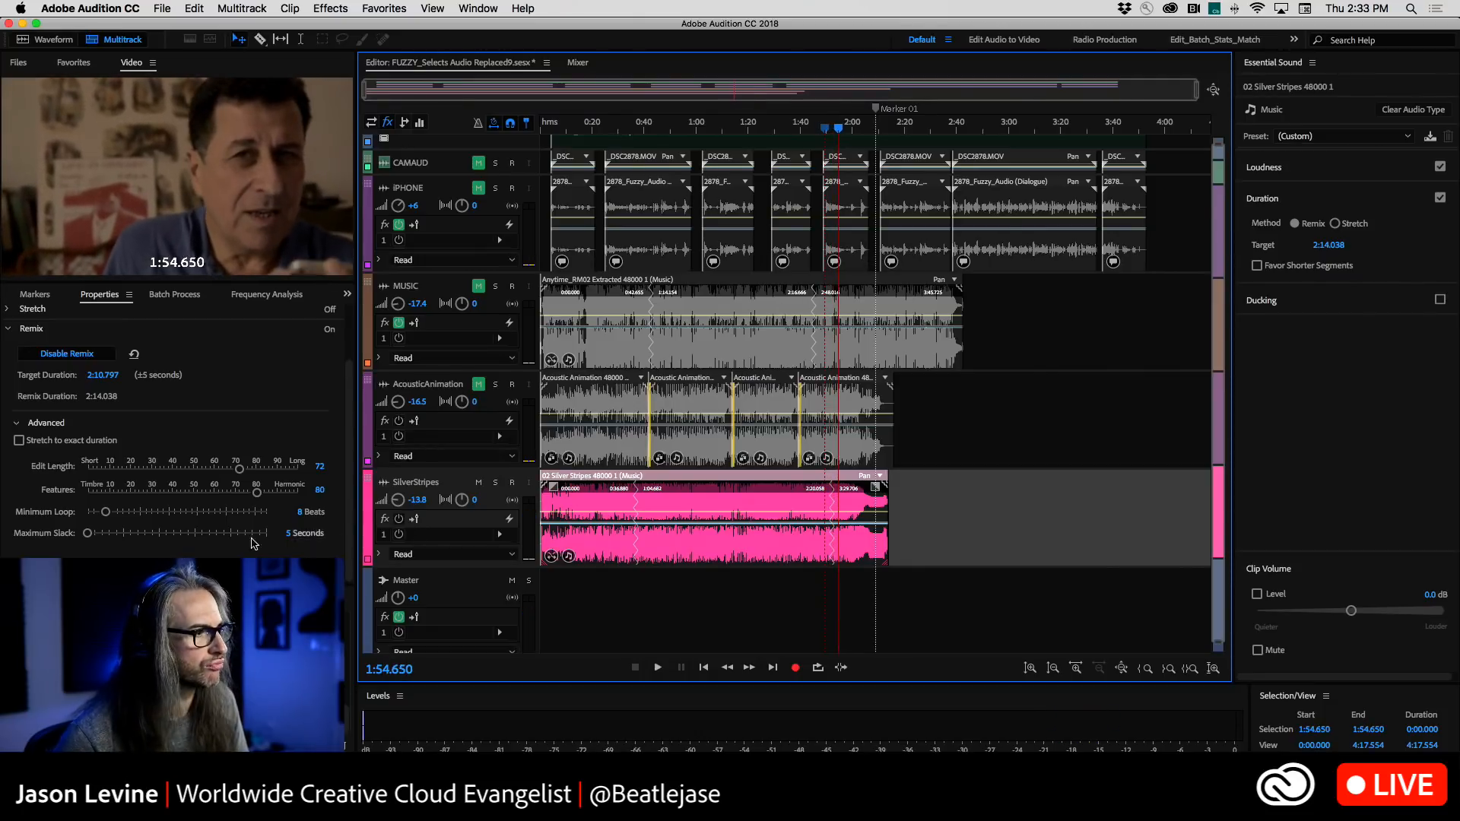
Set the clip's Remix Minimum Loop to 16 beats and Features to 87, and audition the first transition around 0:40
{"action": "left_click_drag", "start_coordinate": [108, 513], "coordinate": [131, 515]}
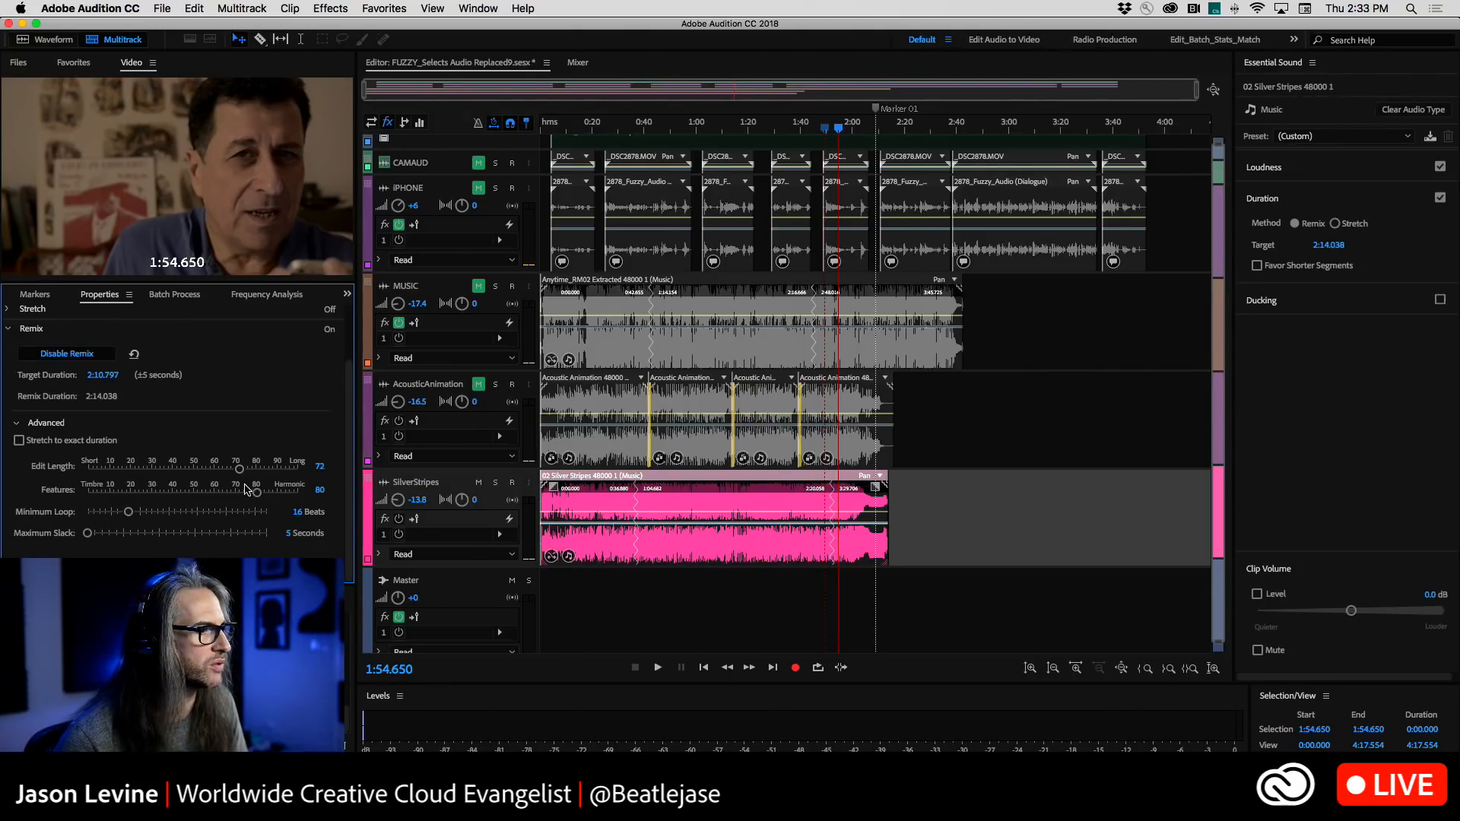
{"action": "left_click_drag", "start_coordinate": [272, 495], "coordinate": [271, 494]}
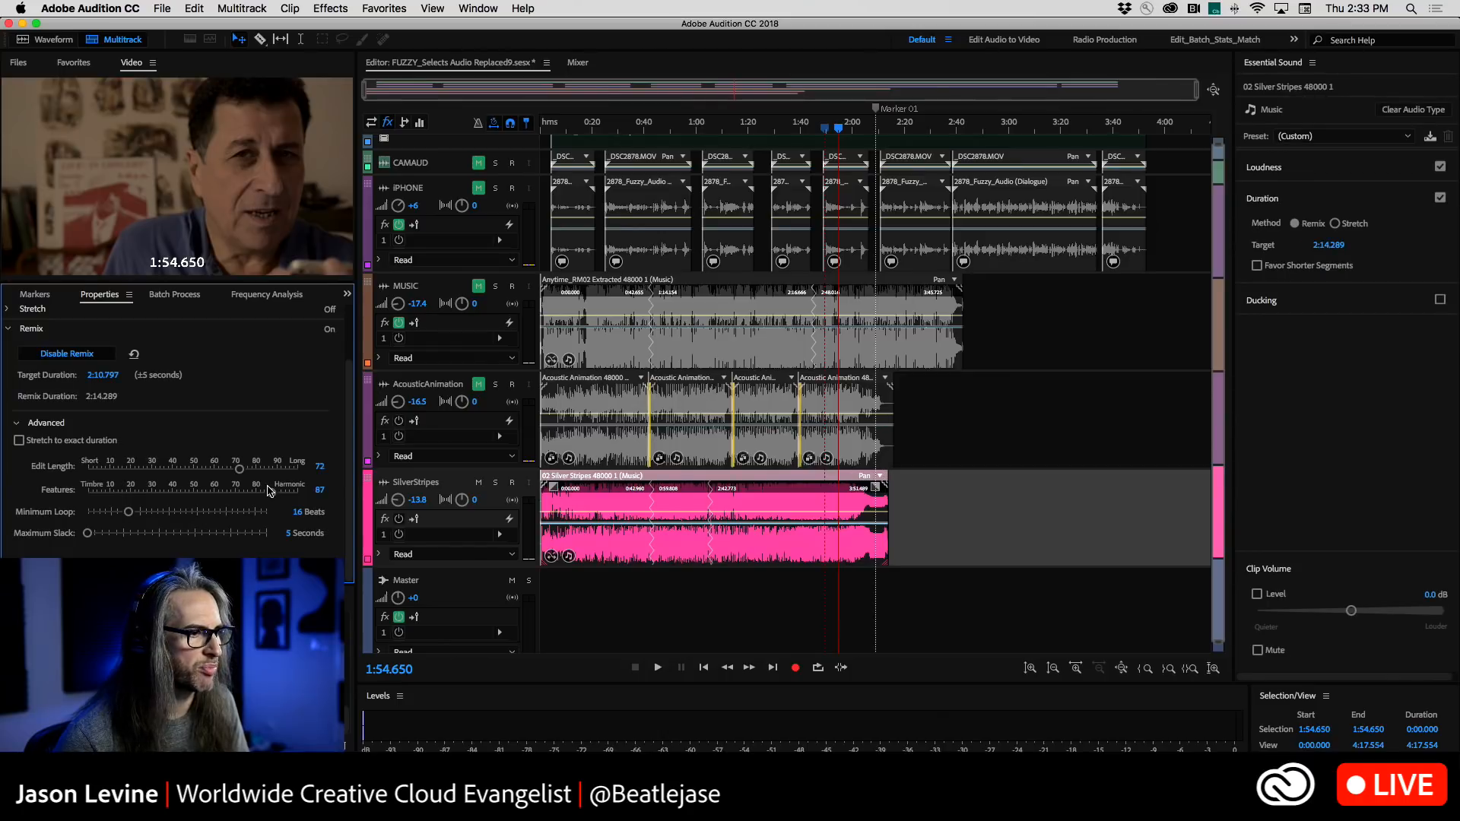
{"action": "left_click", "coordinate": [630, 128]}
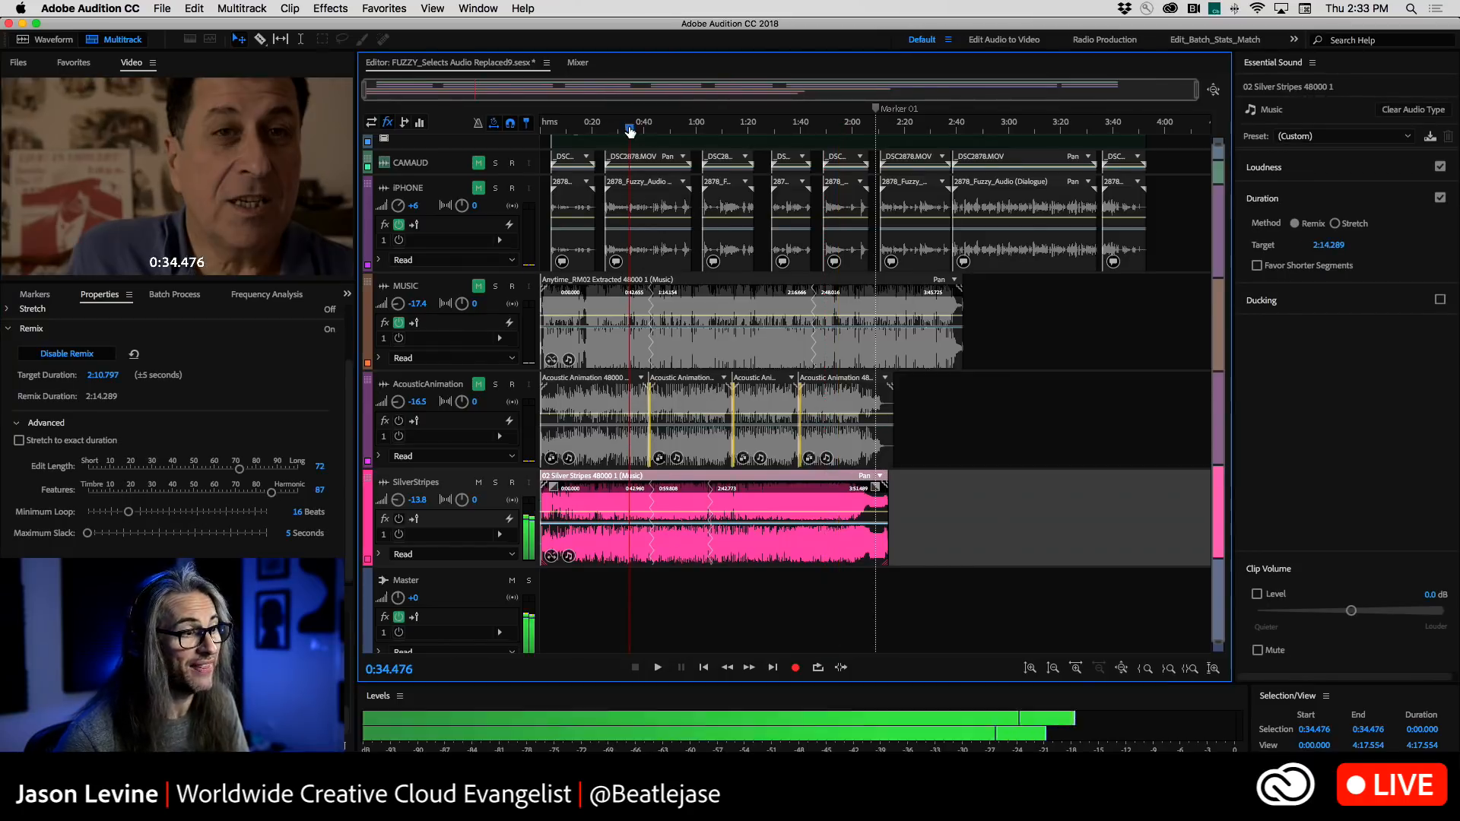
{"action": "left_click", "coordinate": [647, 130]}
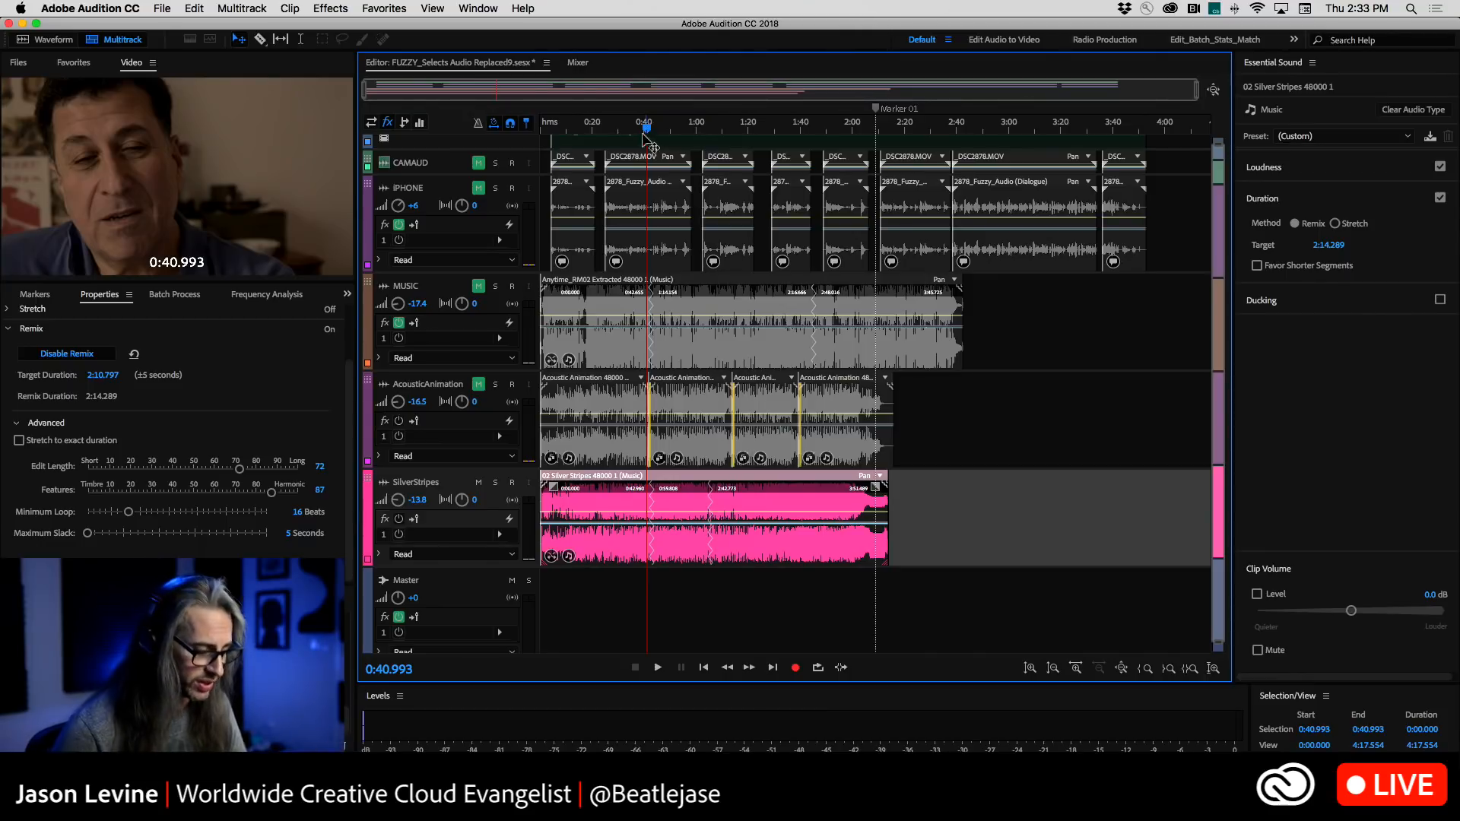
{"action": "key", "text": "space"}
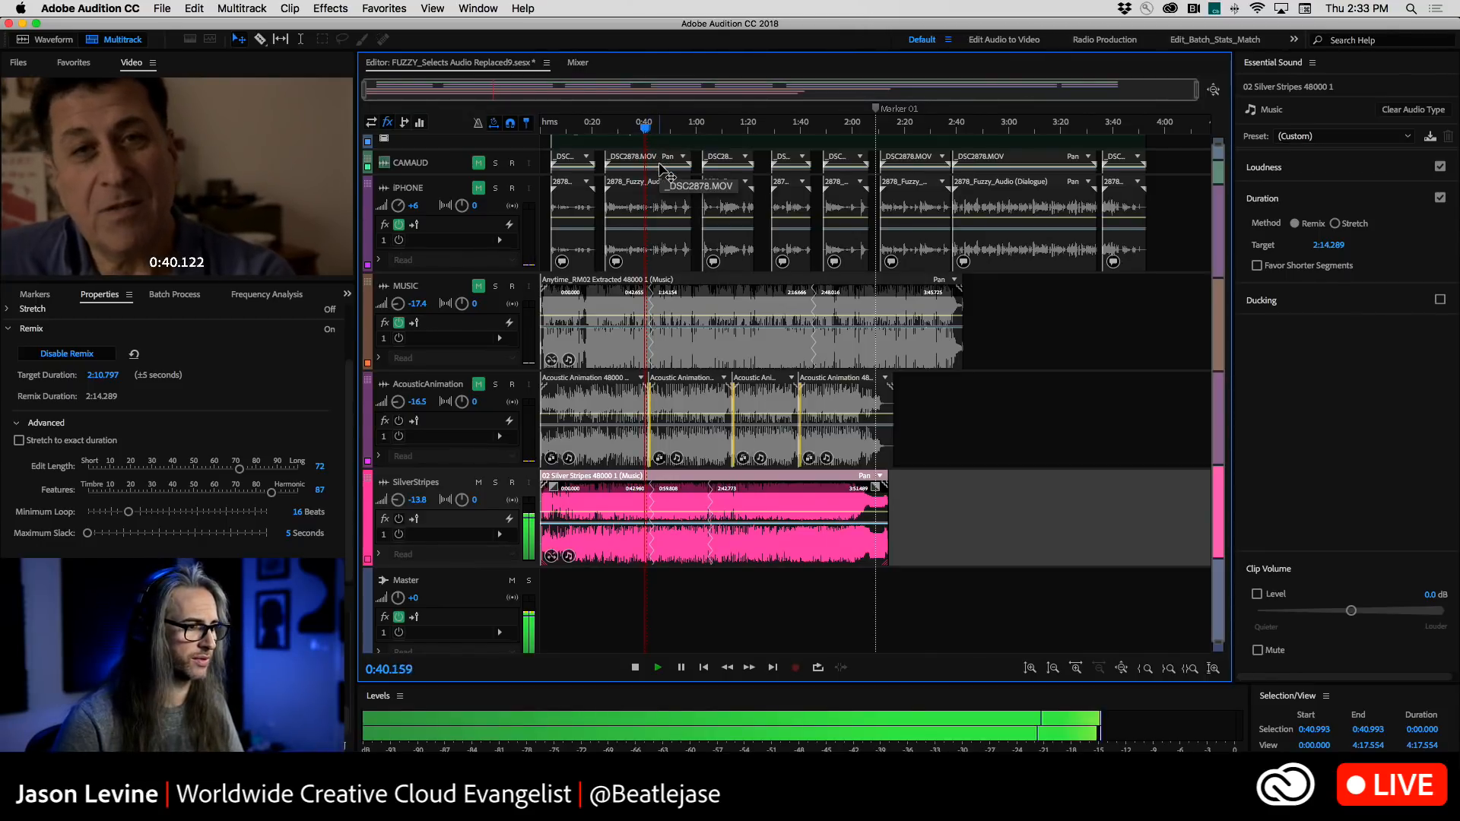
{"action": "key", "text": "space"}
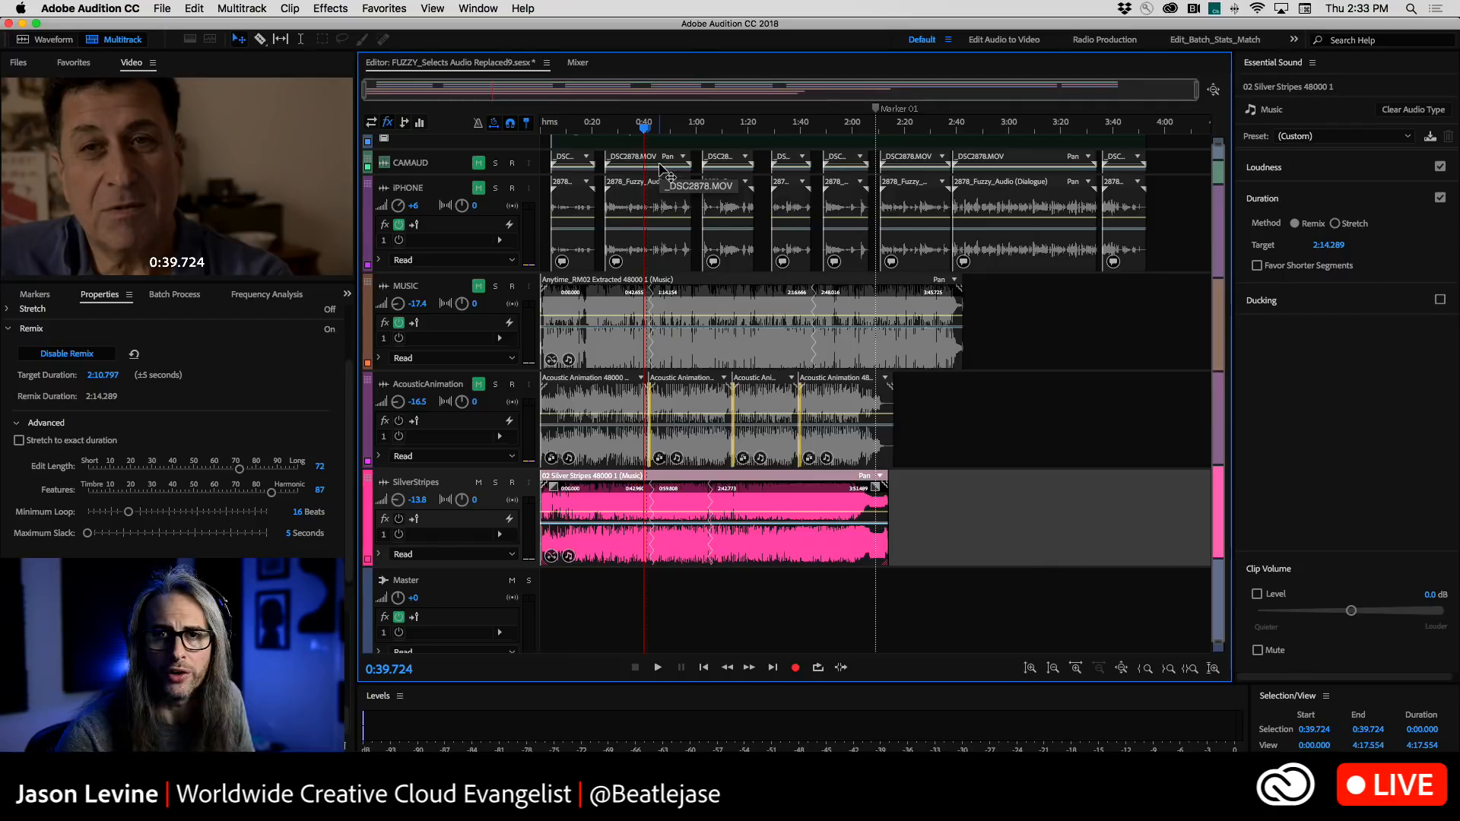
{"action": "key", "text": "space"}
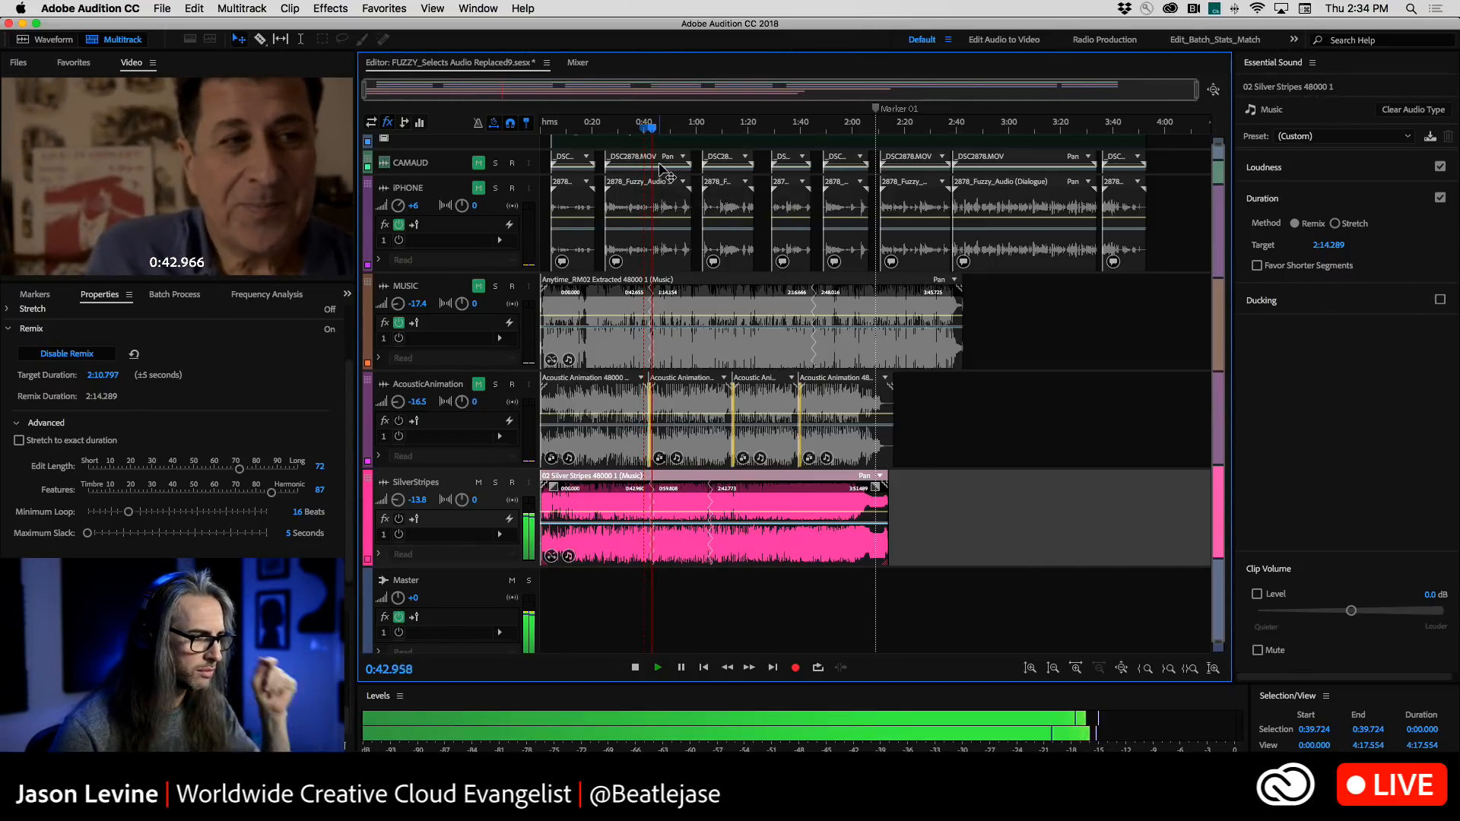
{"action": "key", "text": "space"}
Set the clip's Remix Edit Length to 67 and Features to 92, and audition its transitions from 0:46.867 and 0:17.120
{"action": "left_click_drag", "start_coordinate": [238, 469], "coordinate": [281, 492]}
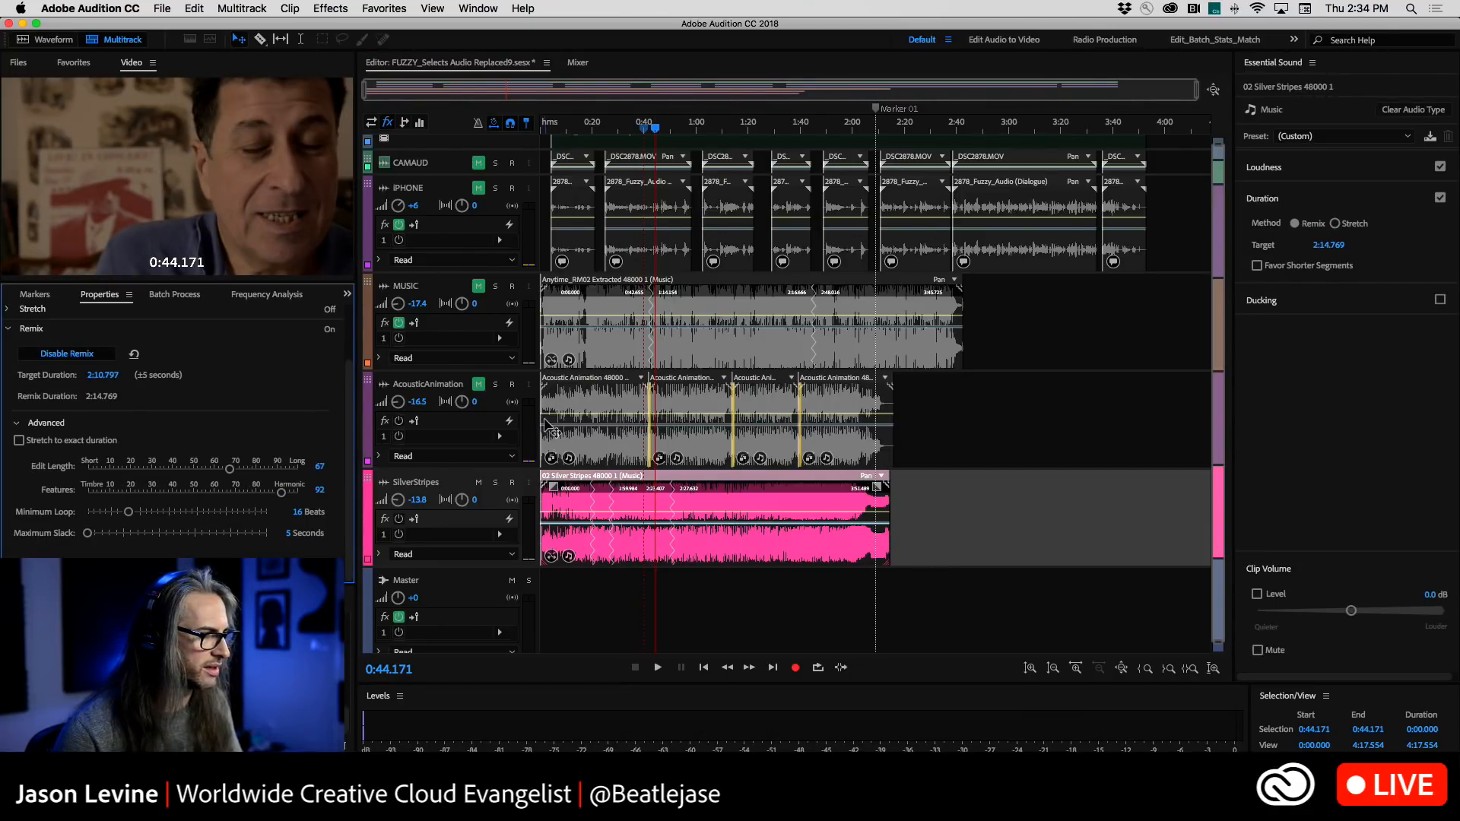
{"action": "left_click_drag", "start_coordinate": [656, 128], "coordinate": [662, 131]}
{"action": "key", "text": "space"}
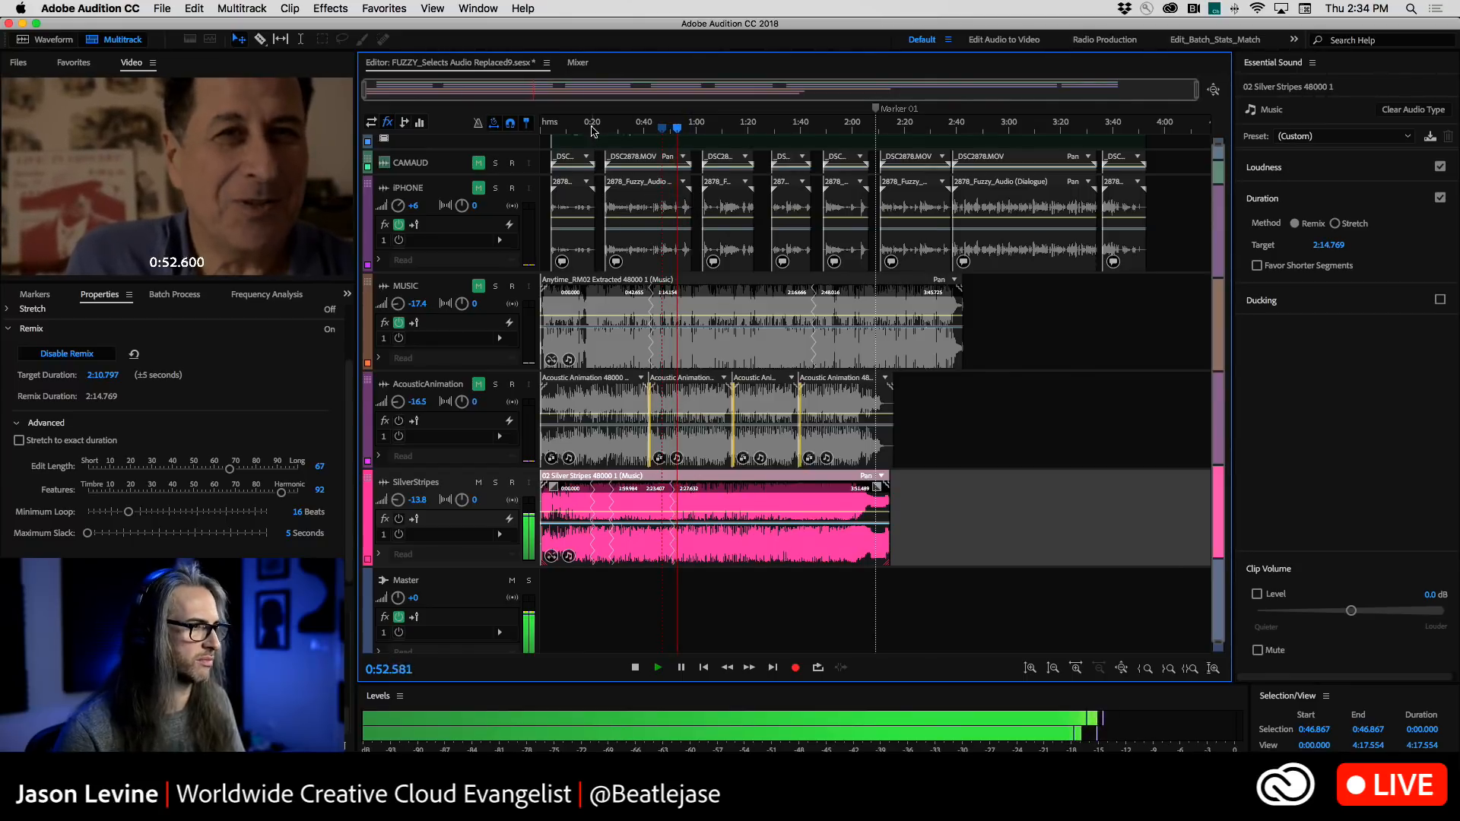
{"action": "key", "text": "space"}
{"action": "left_click_drag", "start_coordinate": [577, 133], "coordinate": [585, 134]}
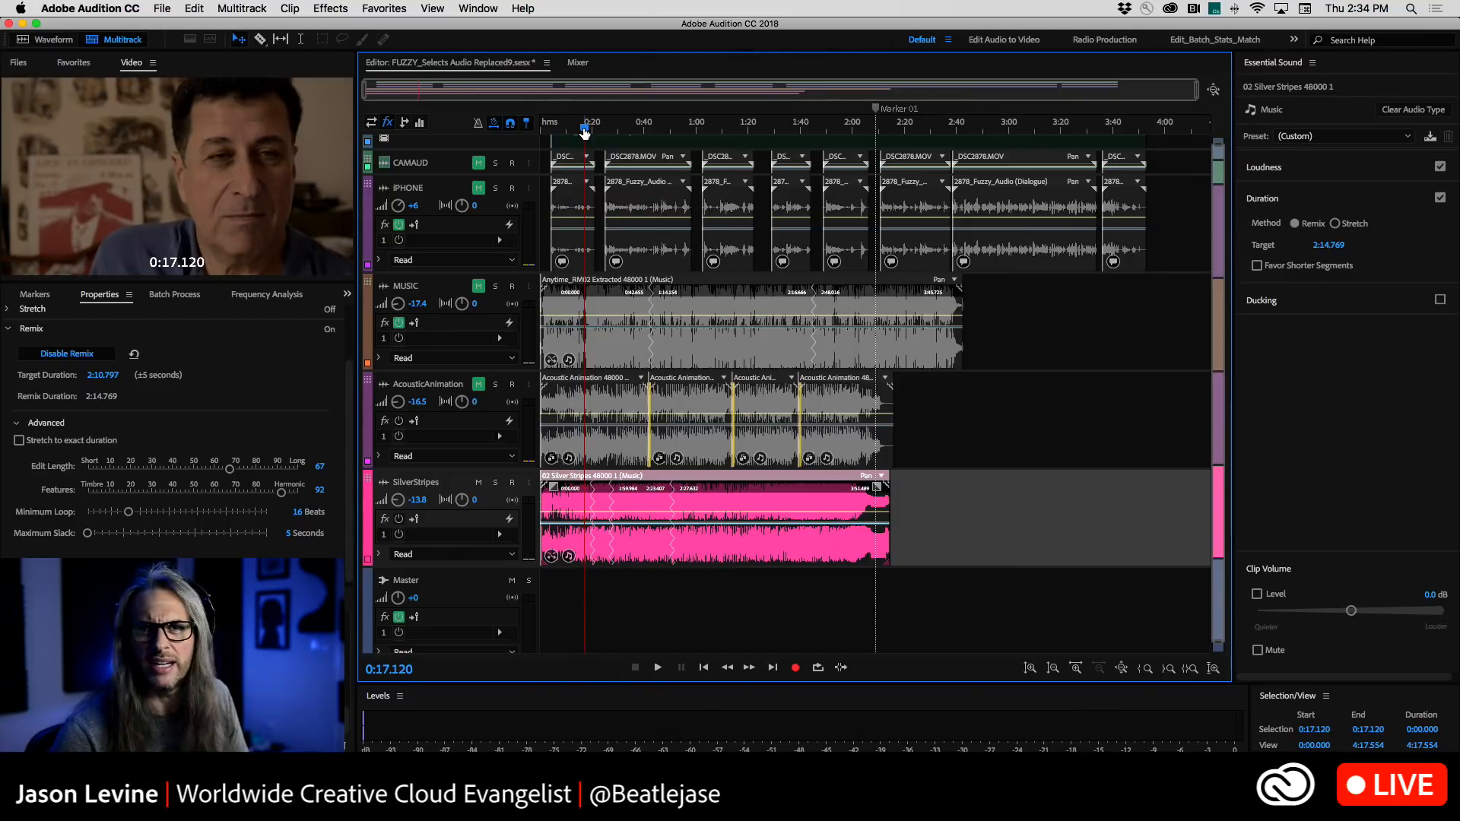
{"action": "key", "text": "space"}
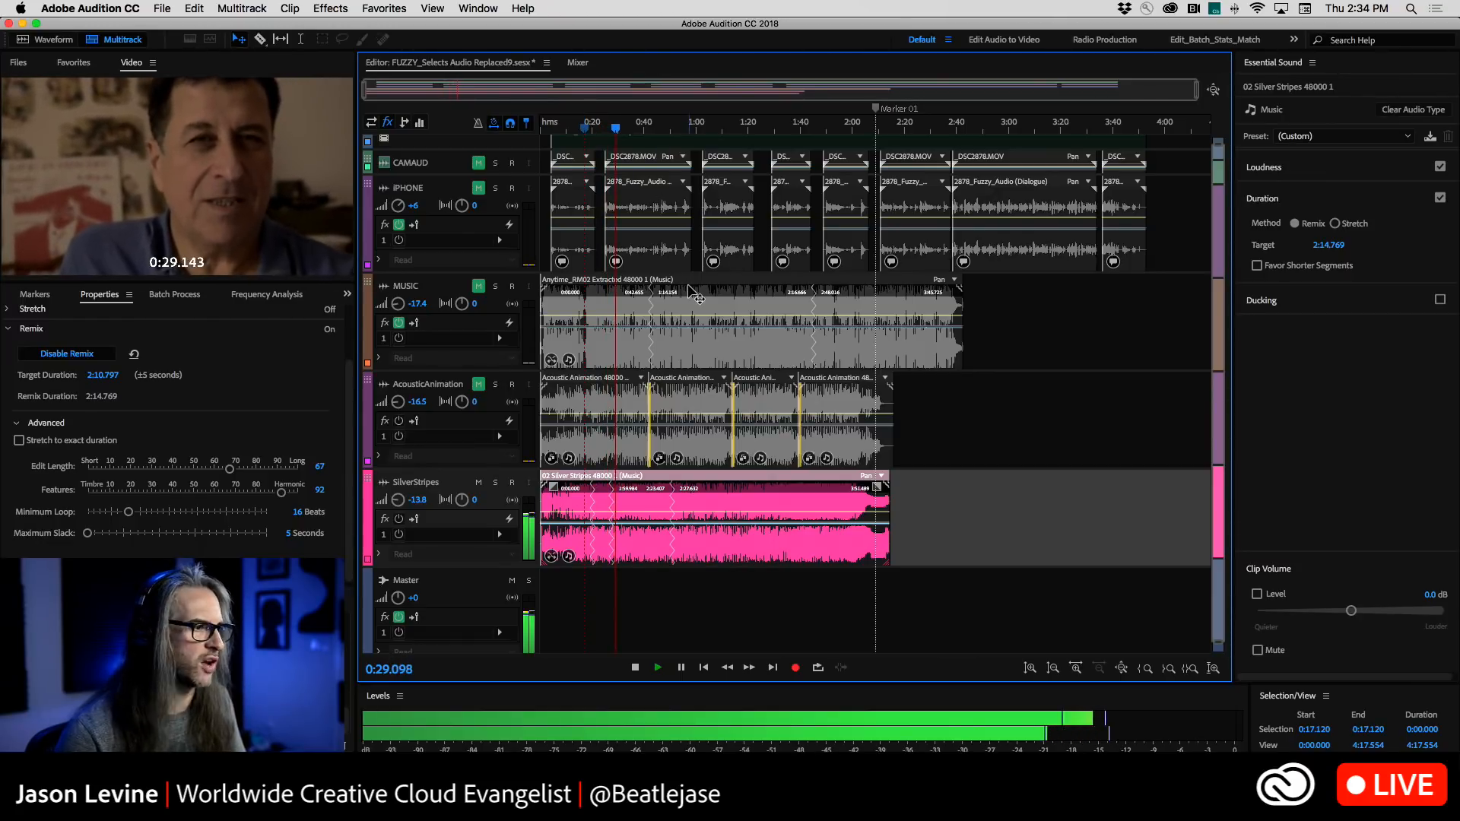
{"action": "key", "text": "space"}
Set the clip's Remix Edit Length to 50 and audition the first transition from 0:18.503
{"action": "left_click_drag", "start_coordinate": [230, 470], "coordinate": [194, 470]}
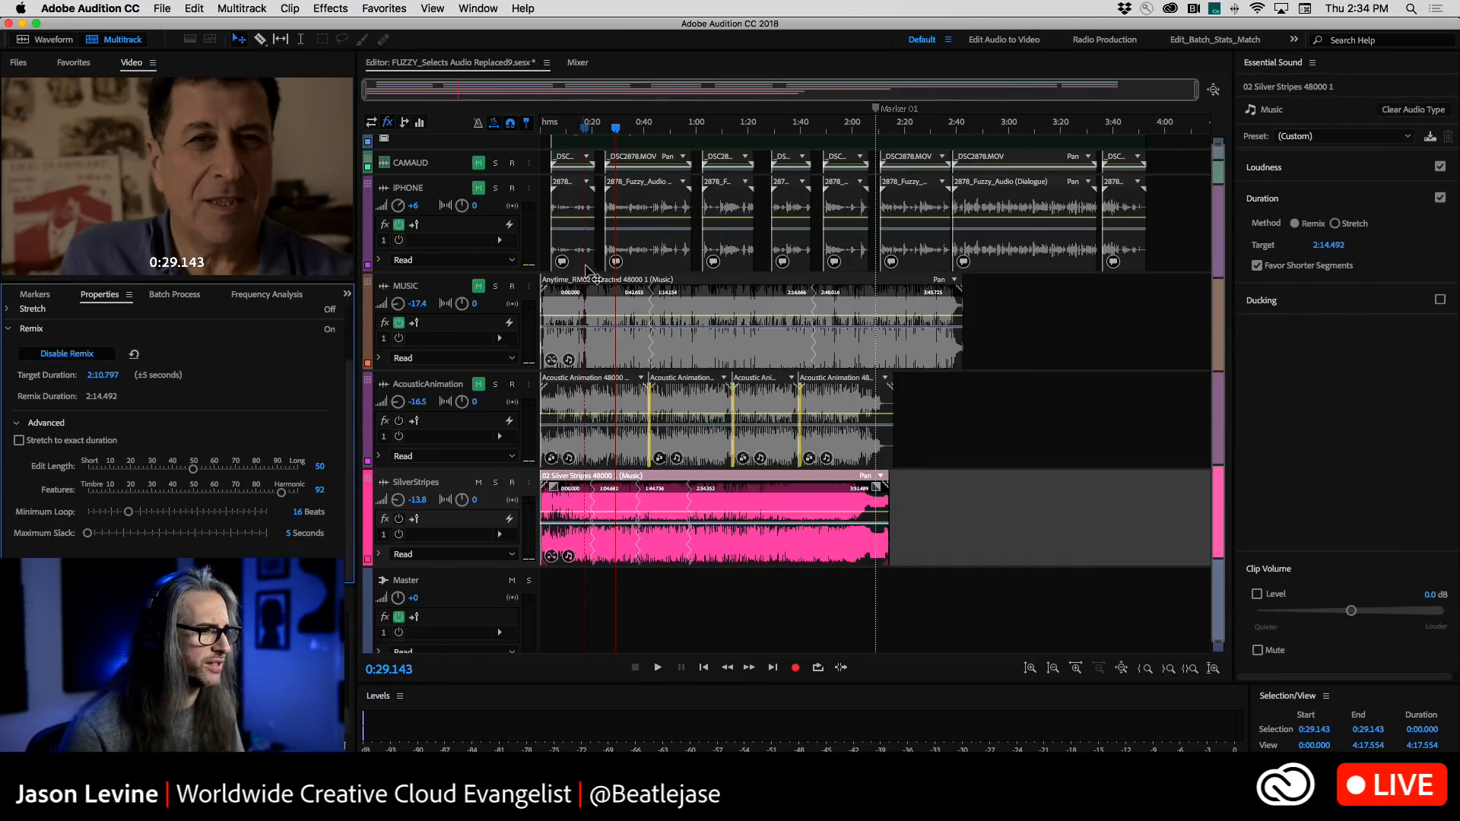
{"action": "left_click_drag", "start_coordinate": [583, 131], "coordinate": [589, 132]}
{"action": "key", "text": "space"}
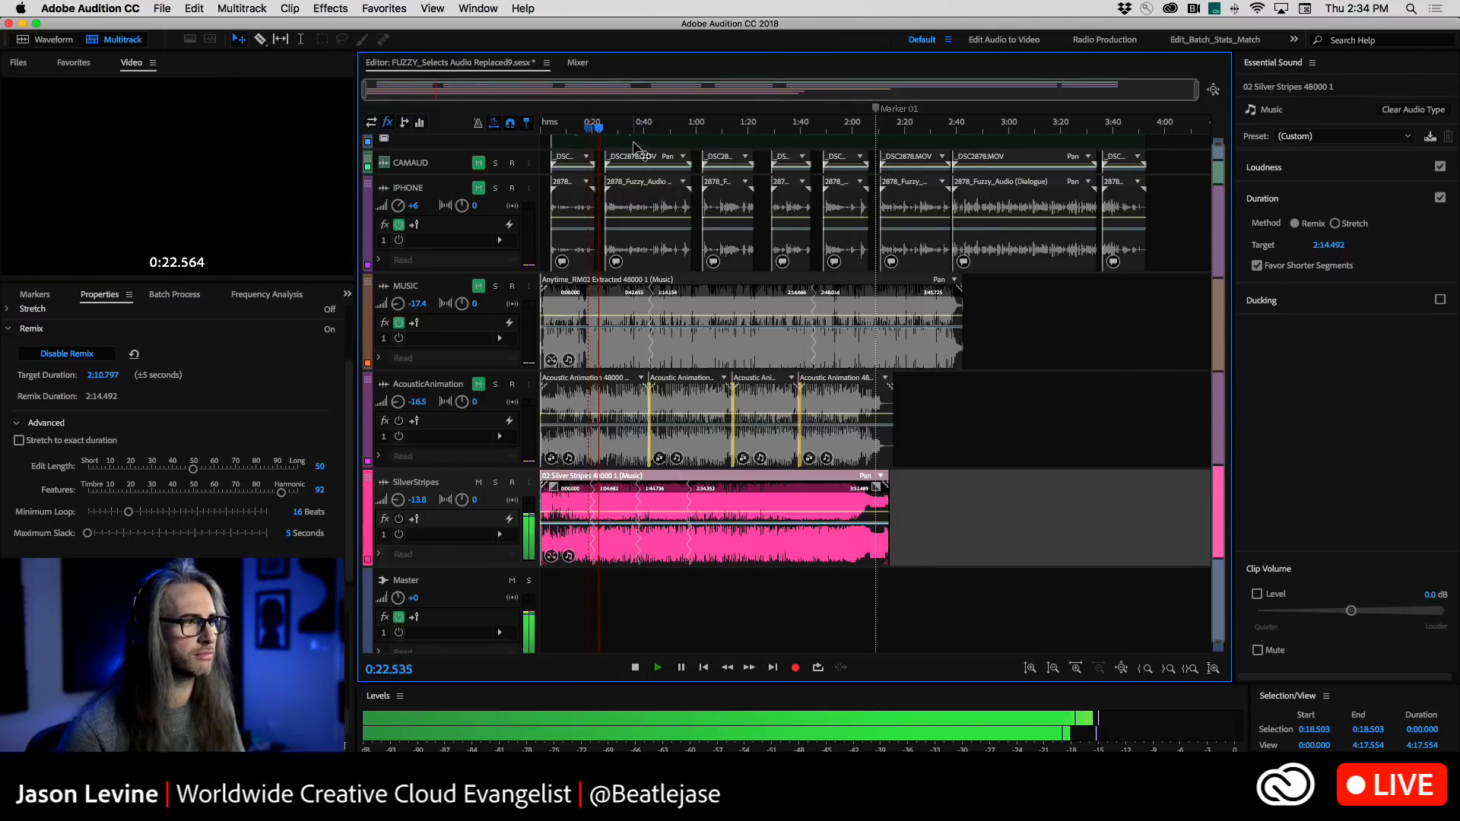
Audition the clip's second transition repeatedly, starting playback from 0:35.721, 0:32.858 and 0:35.436
{"action": "left_click_drag", "start_coordinate": [648, 129], "coordinate": [635, 124]}
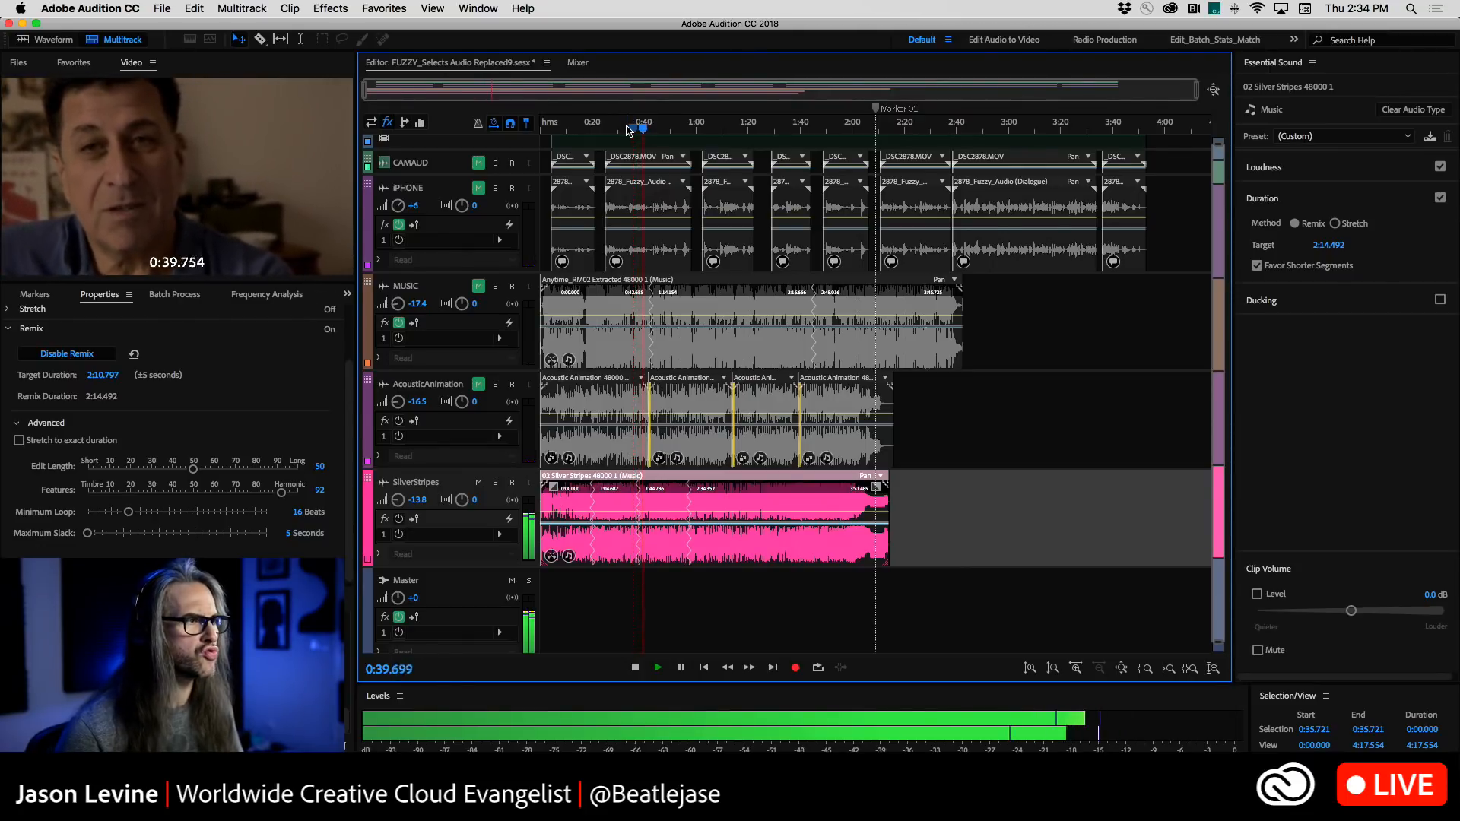
{"action": "left_click_drag", "start_coordinate": [628, 130], "coordinate": [626, 129]}
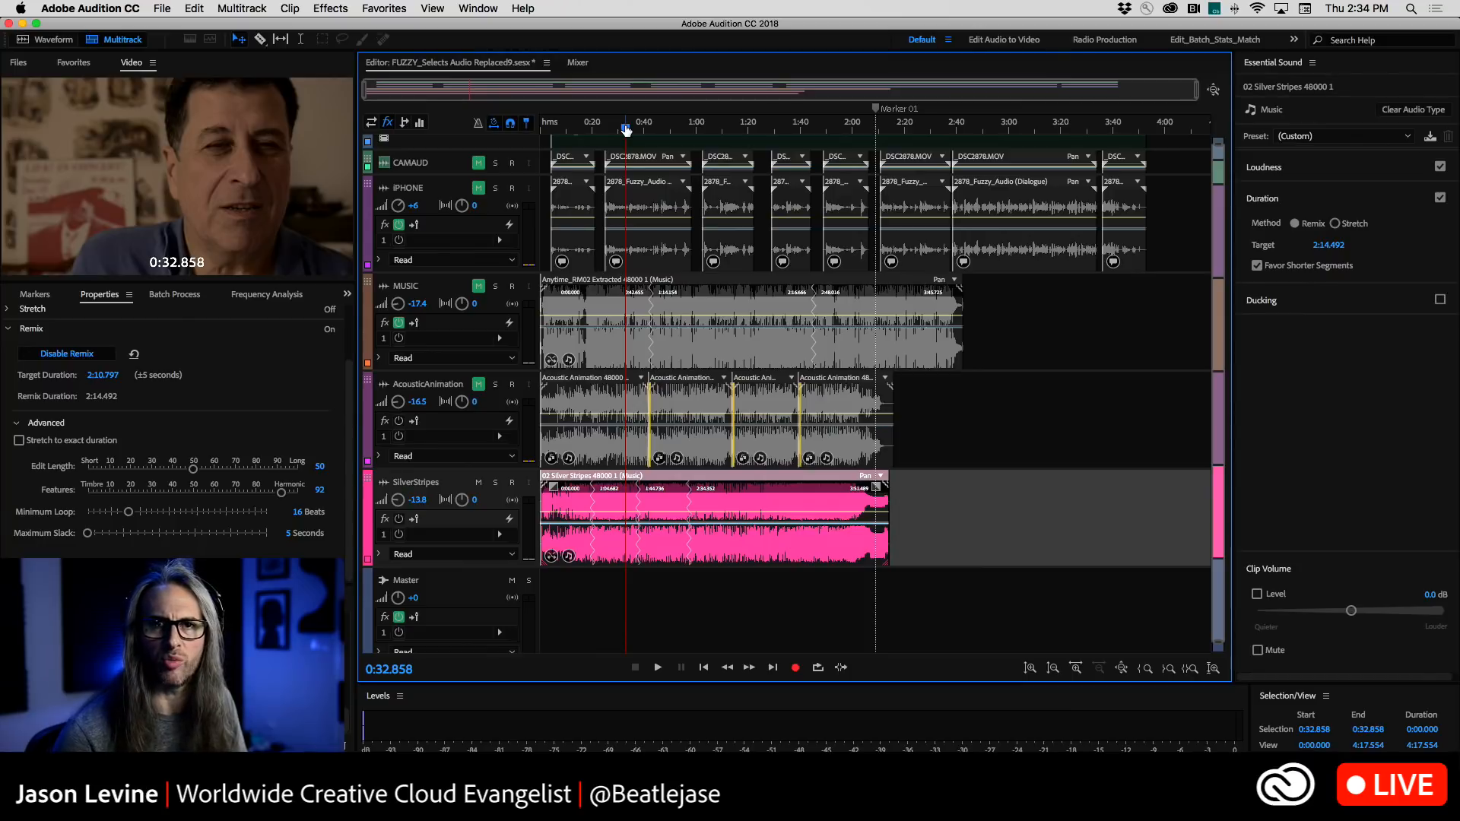
{"action": "key", "text": "space"}
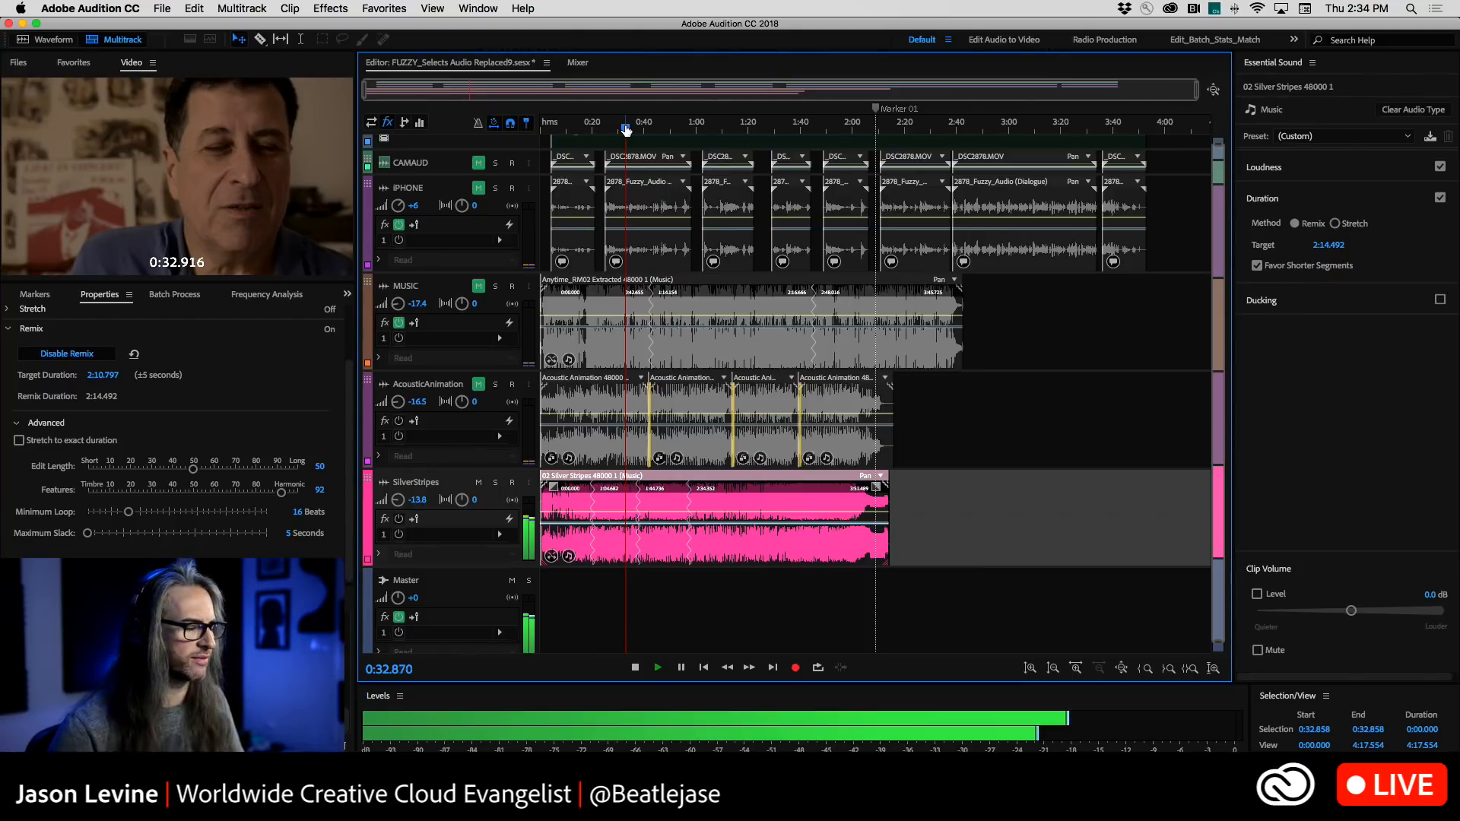
{"action": "left_click", "coordinate": [632, 130]}
{"action": "key", "text": "space"}
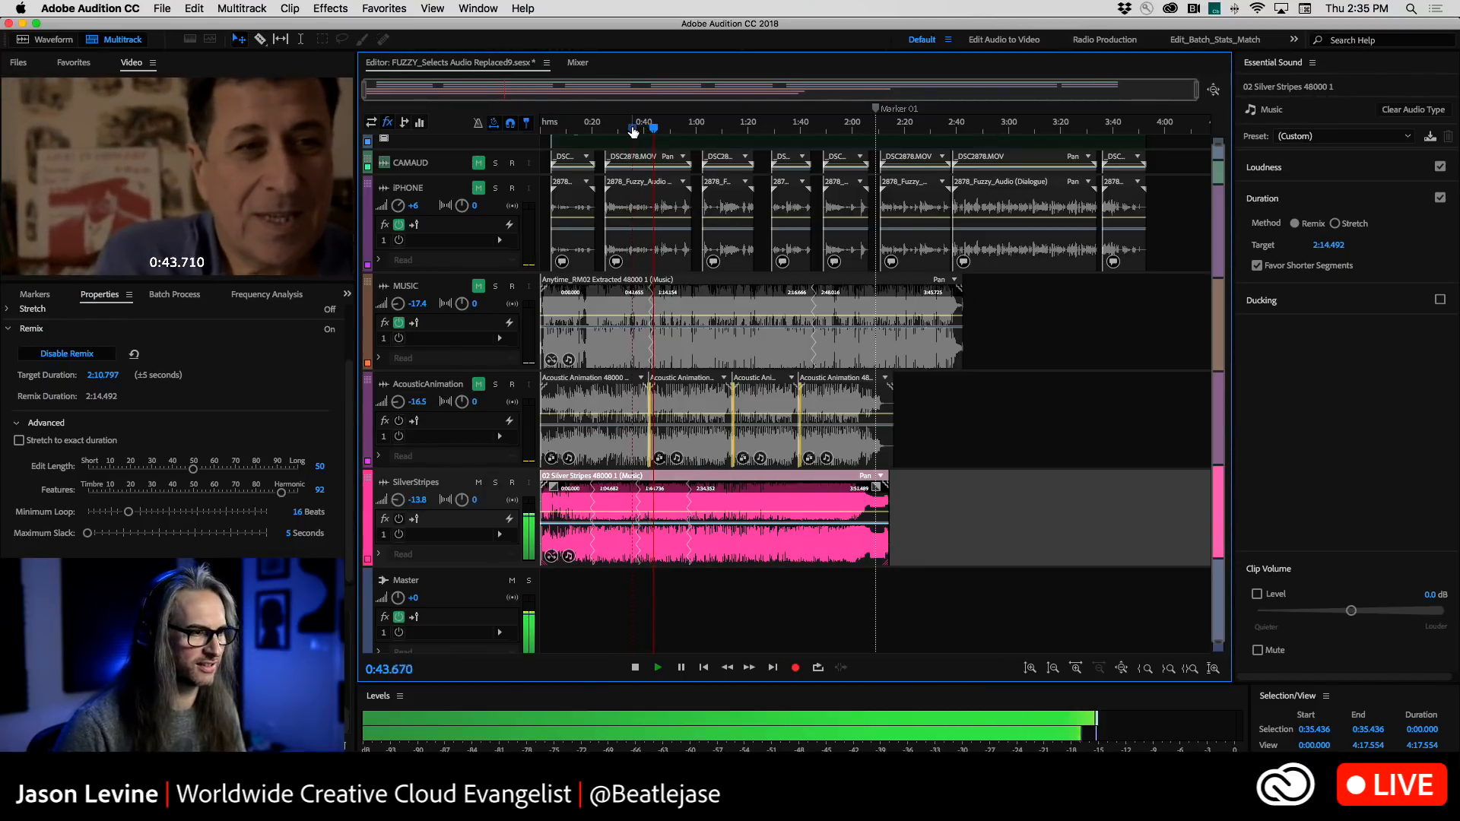
{"action": "key", "text": "space"}
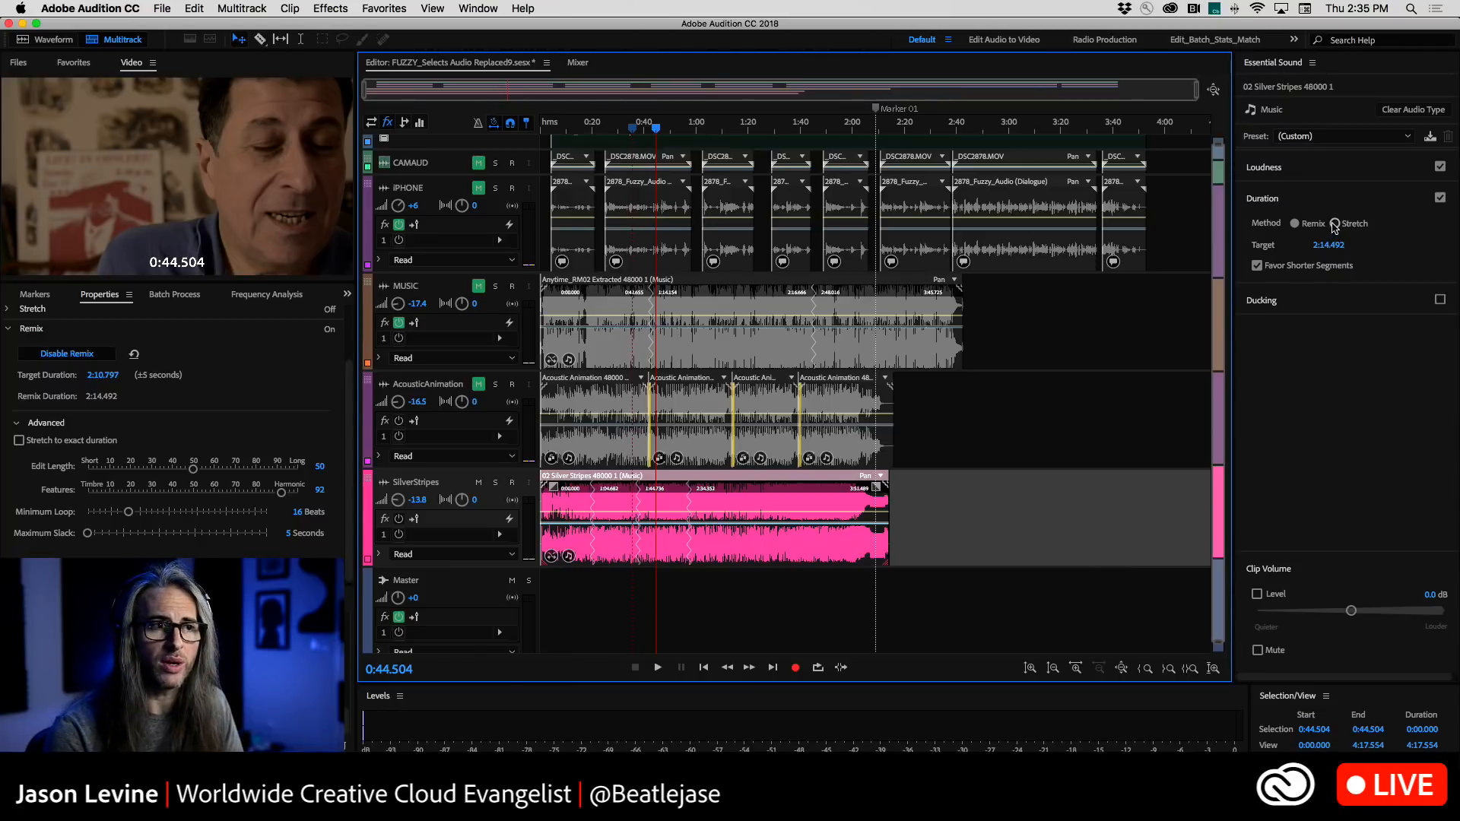
Switch the 02 Silver Stripes clip's duration method to Stretch and audition it from 0:44.504
{"action": "left_click", "coordinate": [1336, 224]}
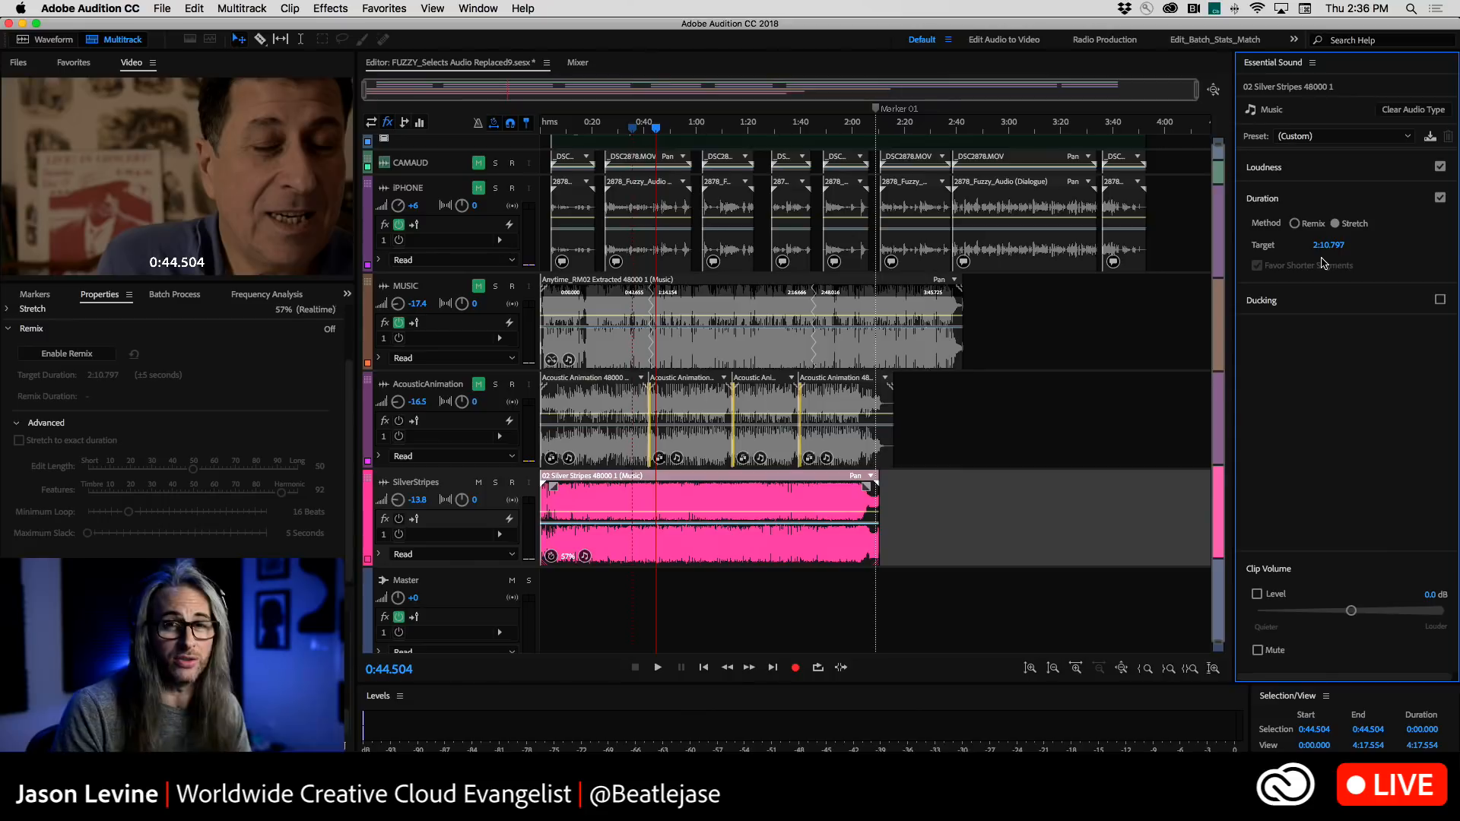
{"action": "key", "text": "space"}
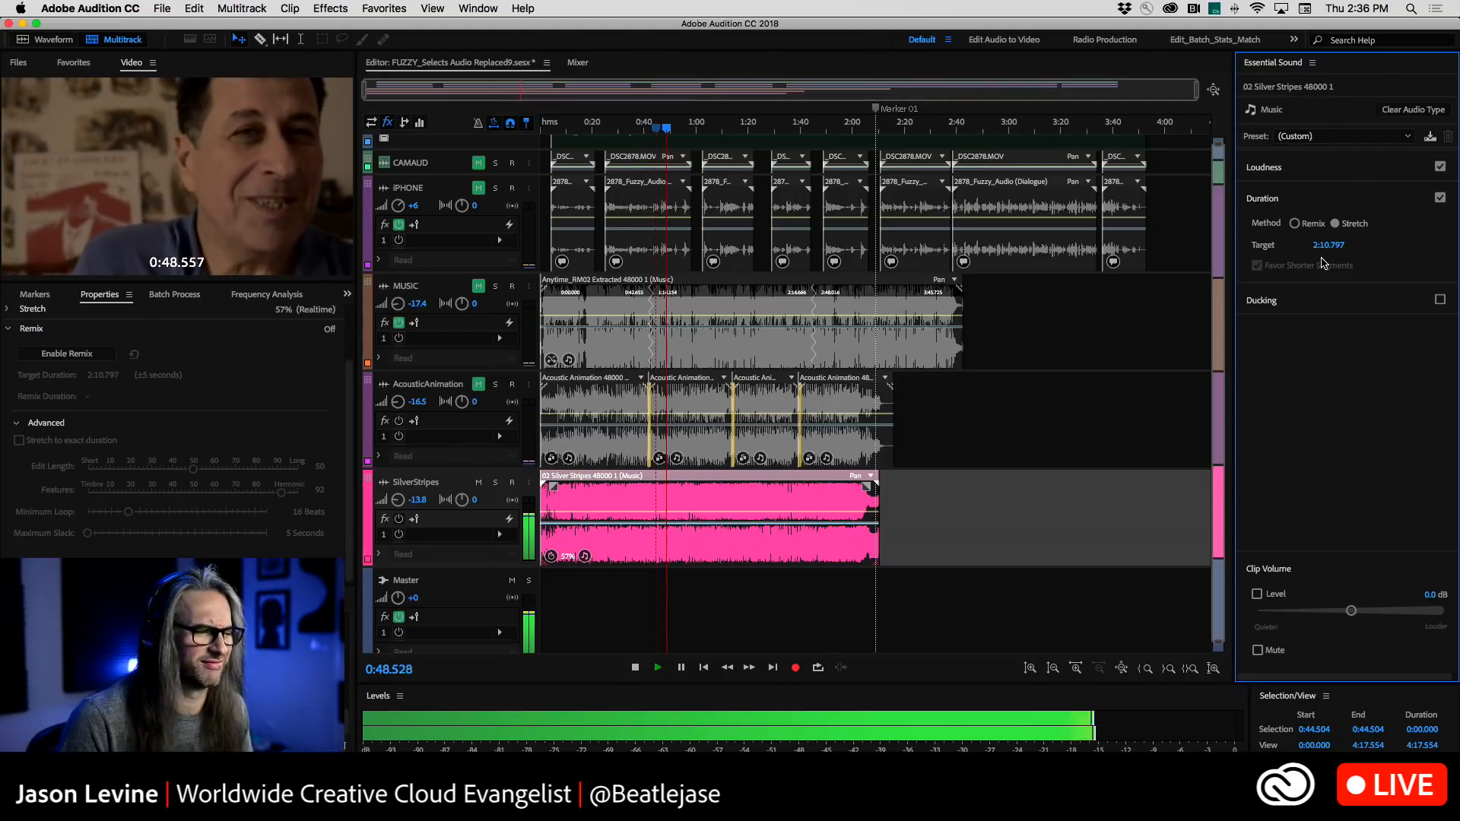
{"action": "key", "text": "space"}
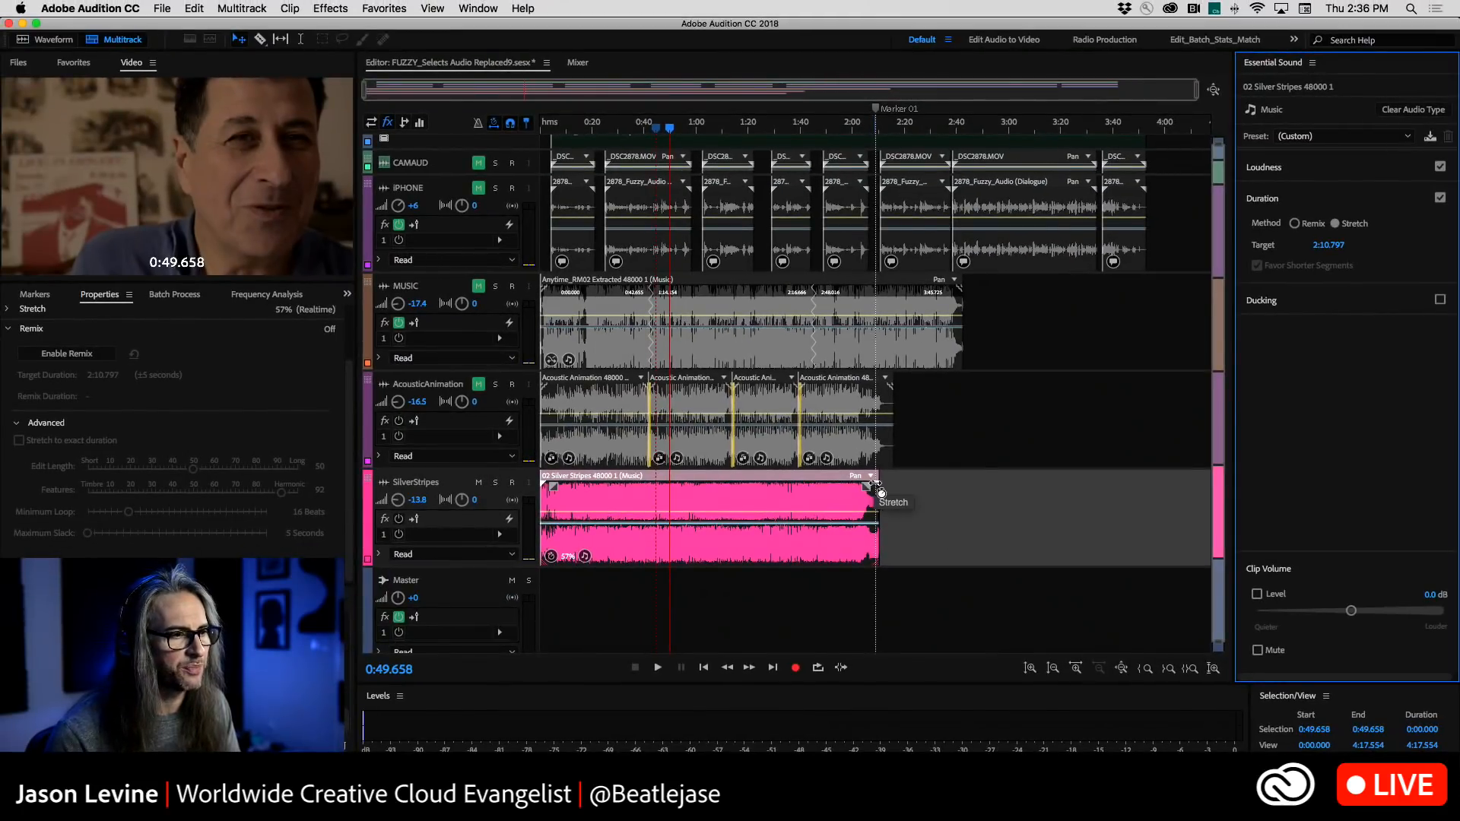
Stretch the 02 Silver Stripes clip to a target duration of 4:37.387 and place the playhead at 1:22.263
{"action": "left_click_drag", "start_coordinate": [874, 491], "coordinate": [1459, 511]}
{"action": "left_click_drag", "start_coordinate": [1022, 493], "coordinate": [1222, 502]}
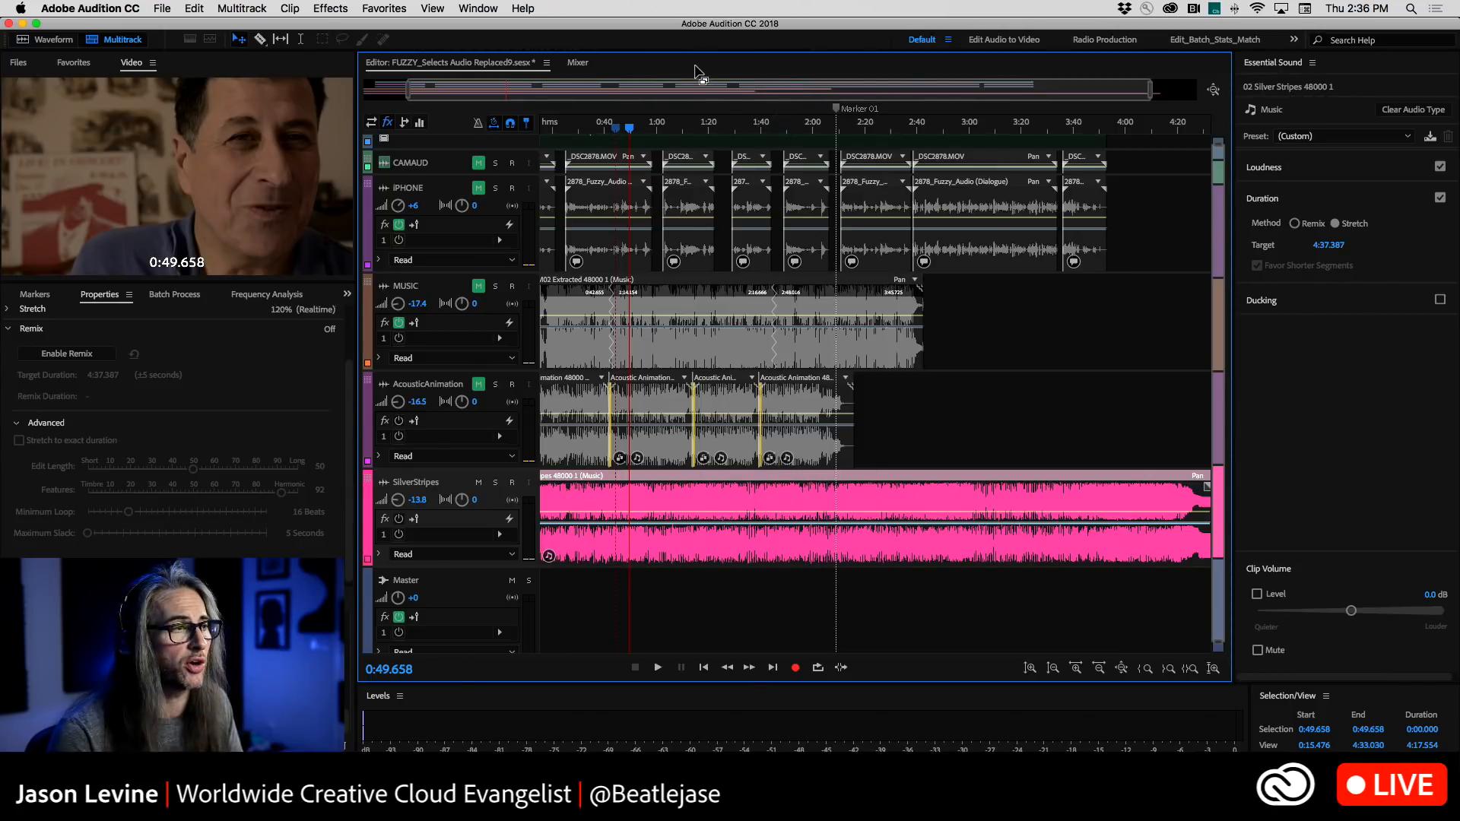
{"action": "left_click", "coordinate": [714, 131]}
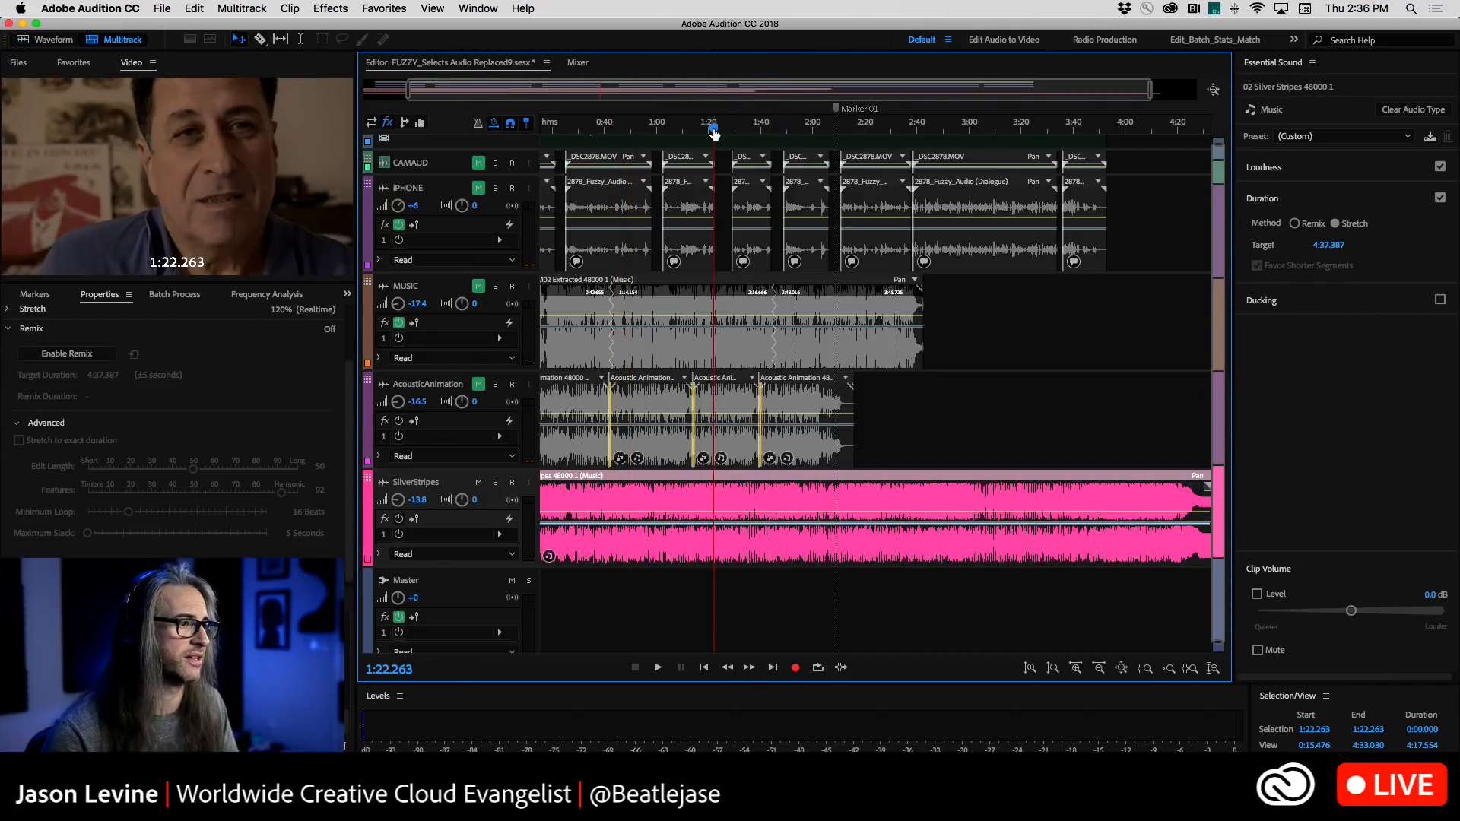
Audition the stretched 02 Silver Stripes clip from 1:22.263 and show its Stretch properties
{"action": "key", "text": "space"}
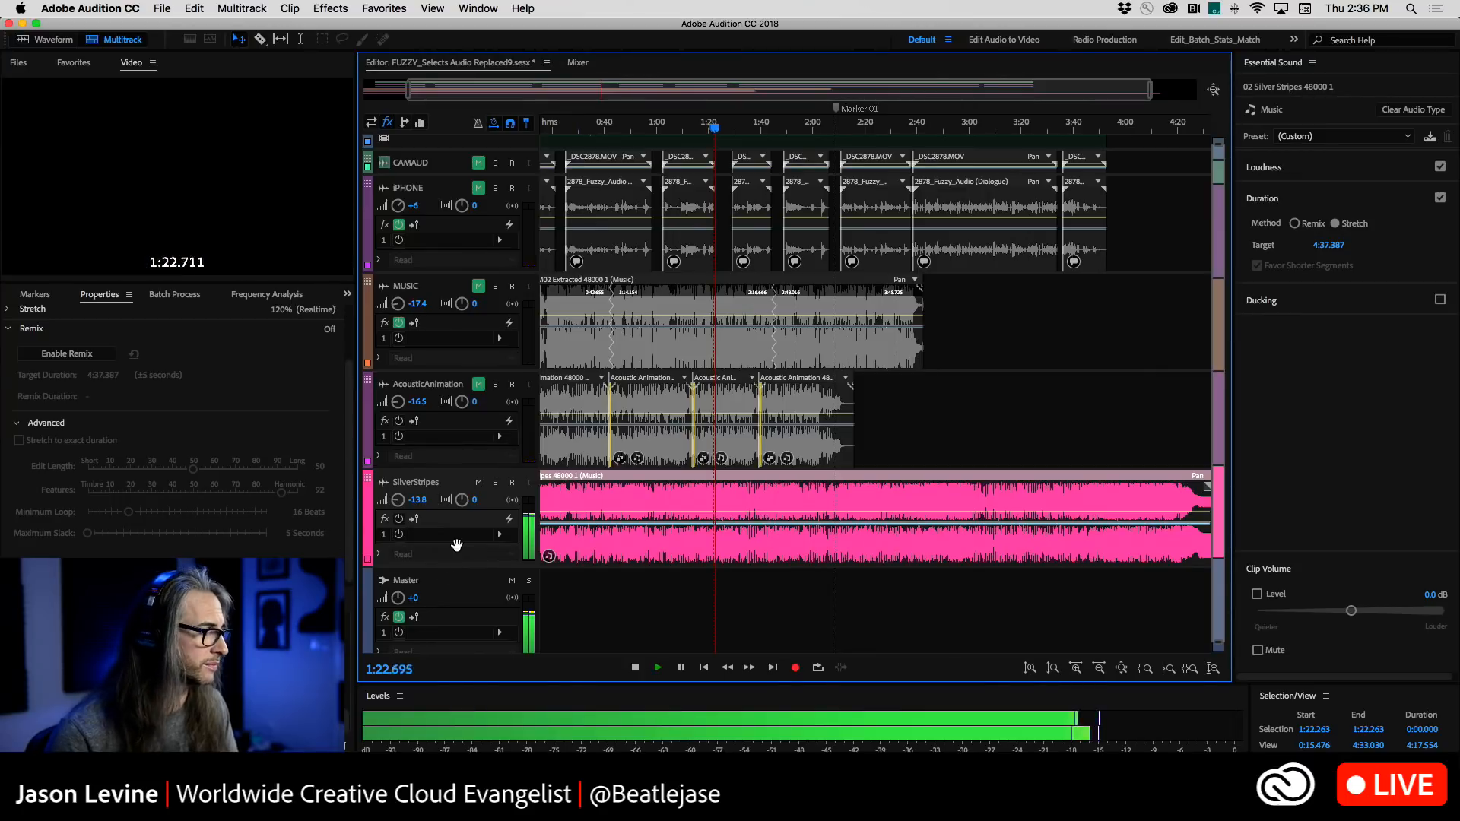
{"action": "scroll", "coordinate": [351, 408], "scroll_direction": "up", "scroll_amount": 2}
{"action": "scroll", "coordinate": [351, 408], "scroll_direction": "up", "scroll_amount": 2}
{"action": "left_click", "coordinate": [31, 376]}
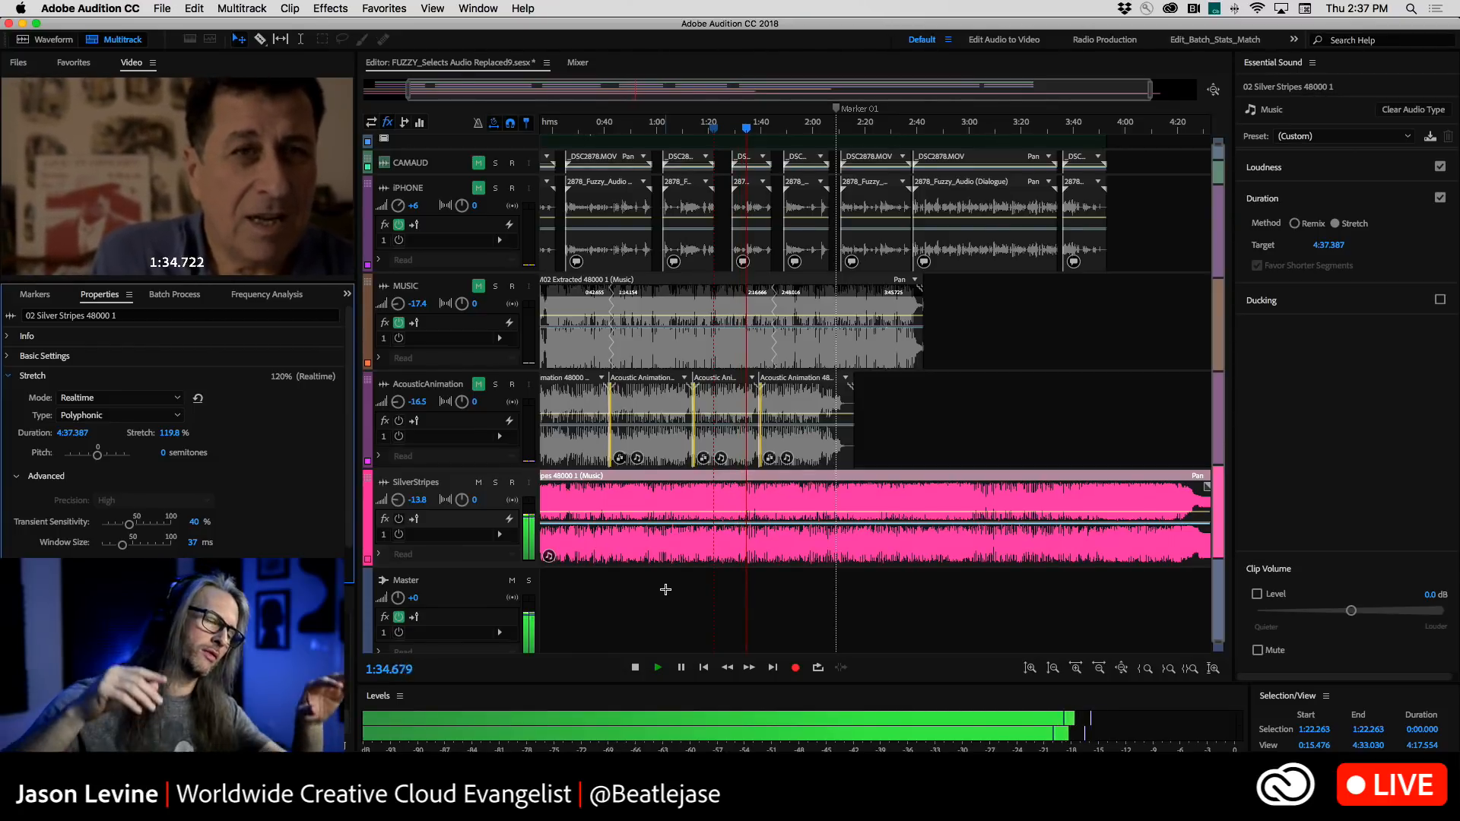
{"action": "key", "text": "space"}
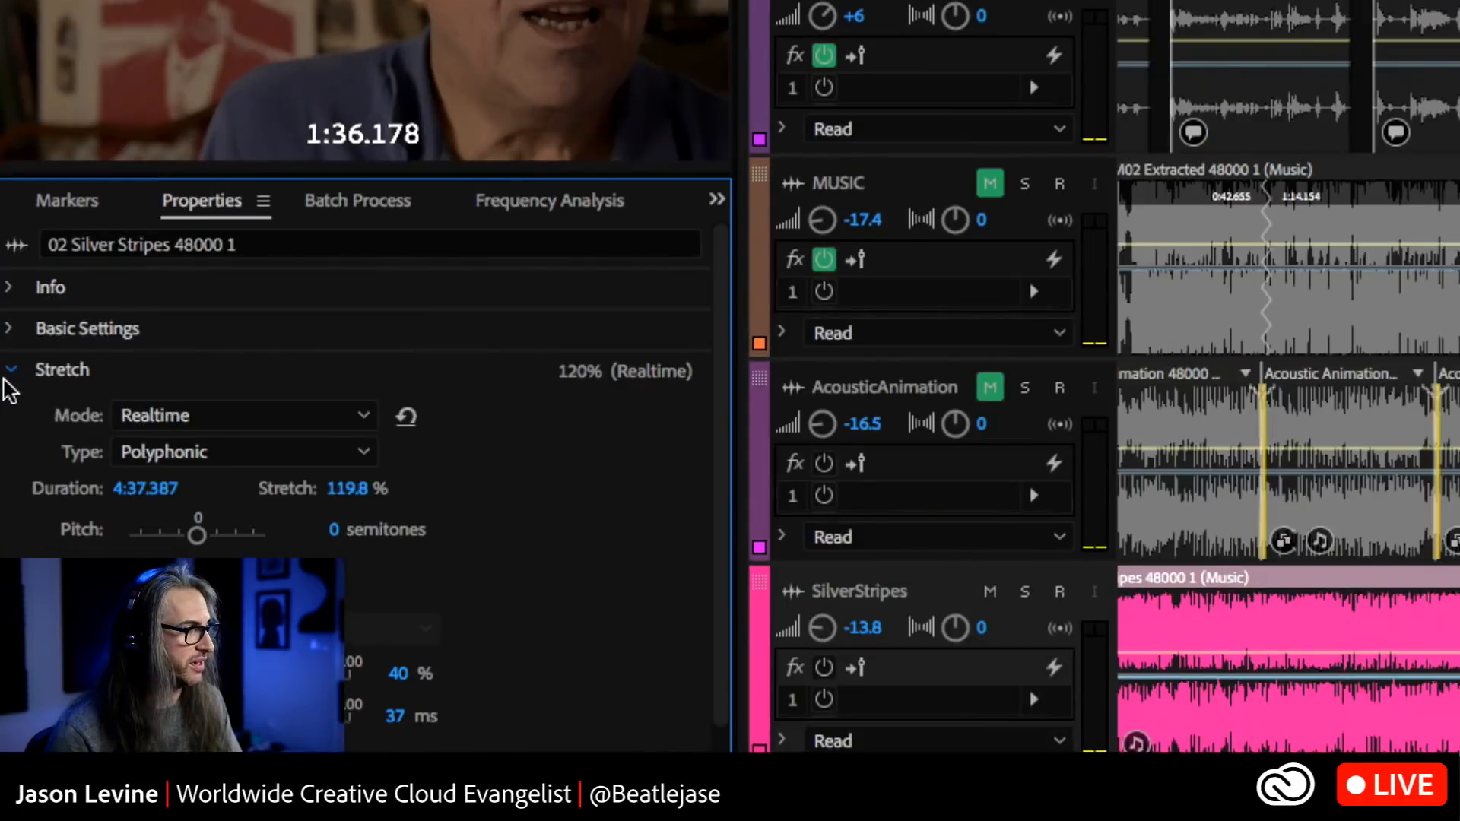
Set the 02 Silver Stripes clip's Stretch mode to Rendered (High Quality) and audition it from 1:36.178
{"action": "left_click", "coordinate": [6, 374]}
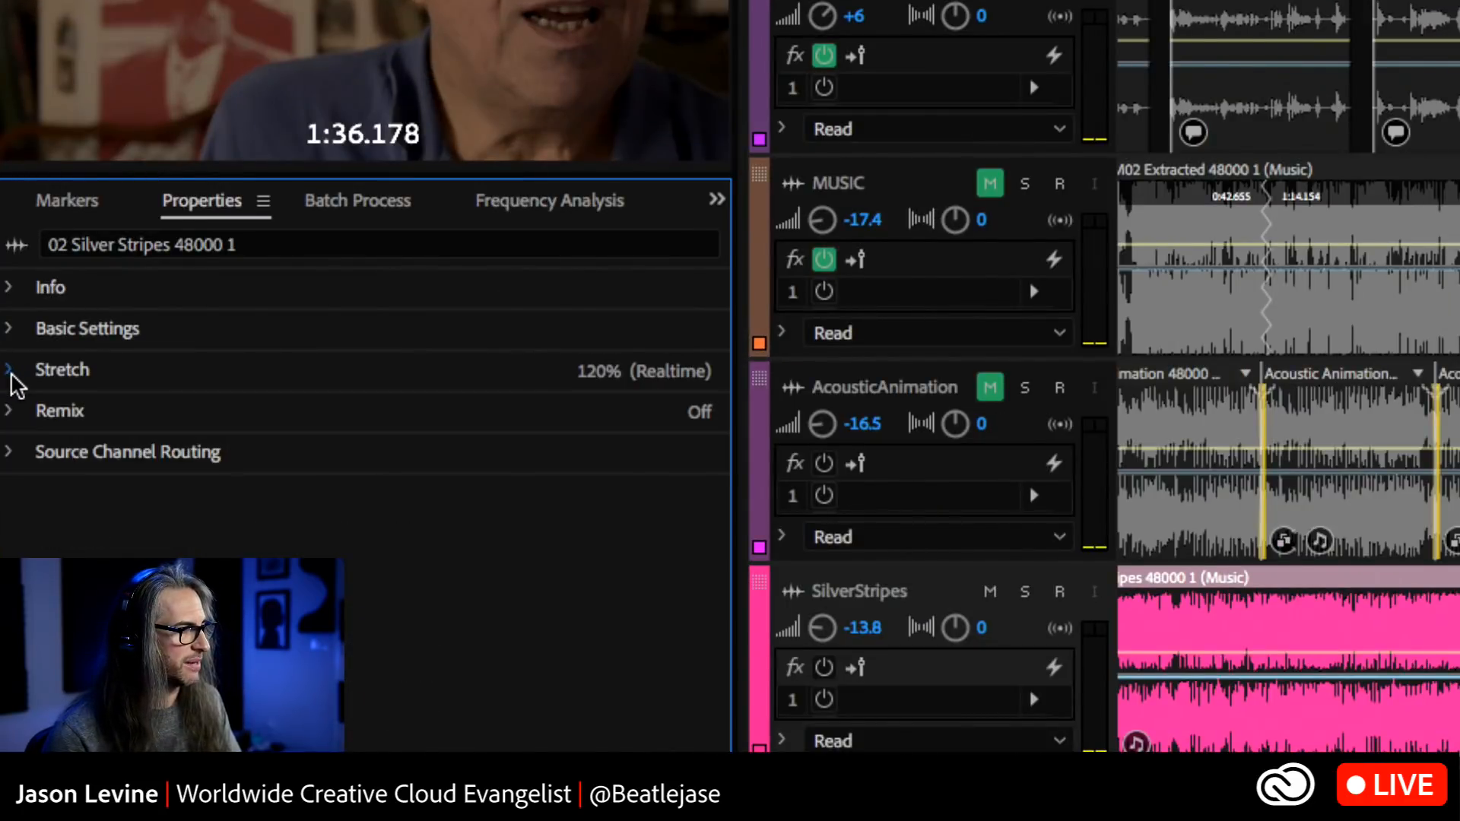
{"action": "left_click", "coordinate": [9, 412]}
{"action": "left_click", "coordinate": [9, 412]}
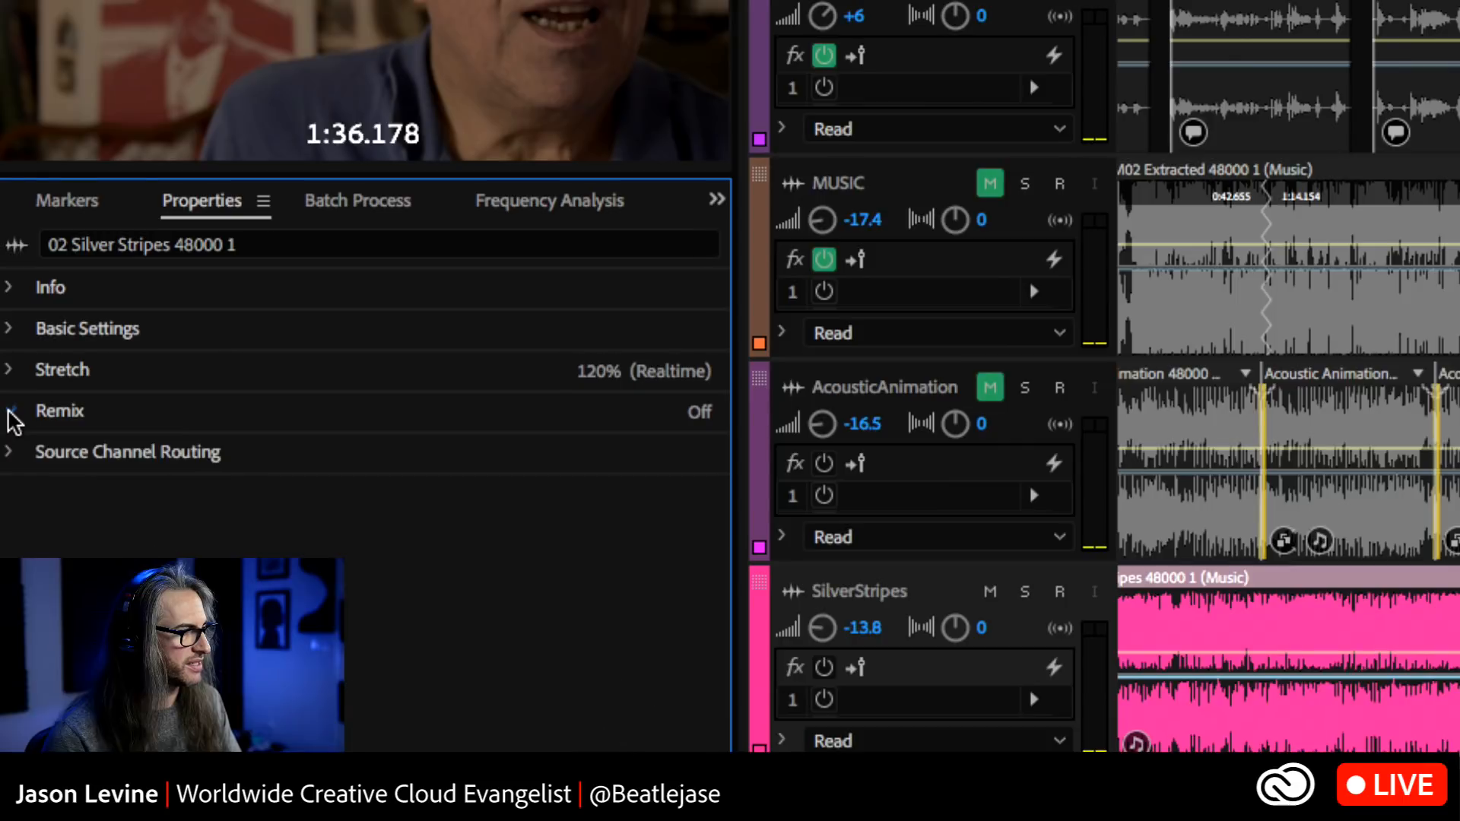
{"action": "left_click", "coordinate": [10, 370]}
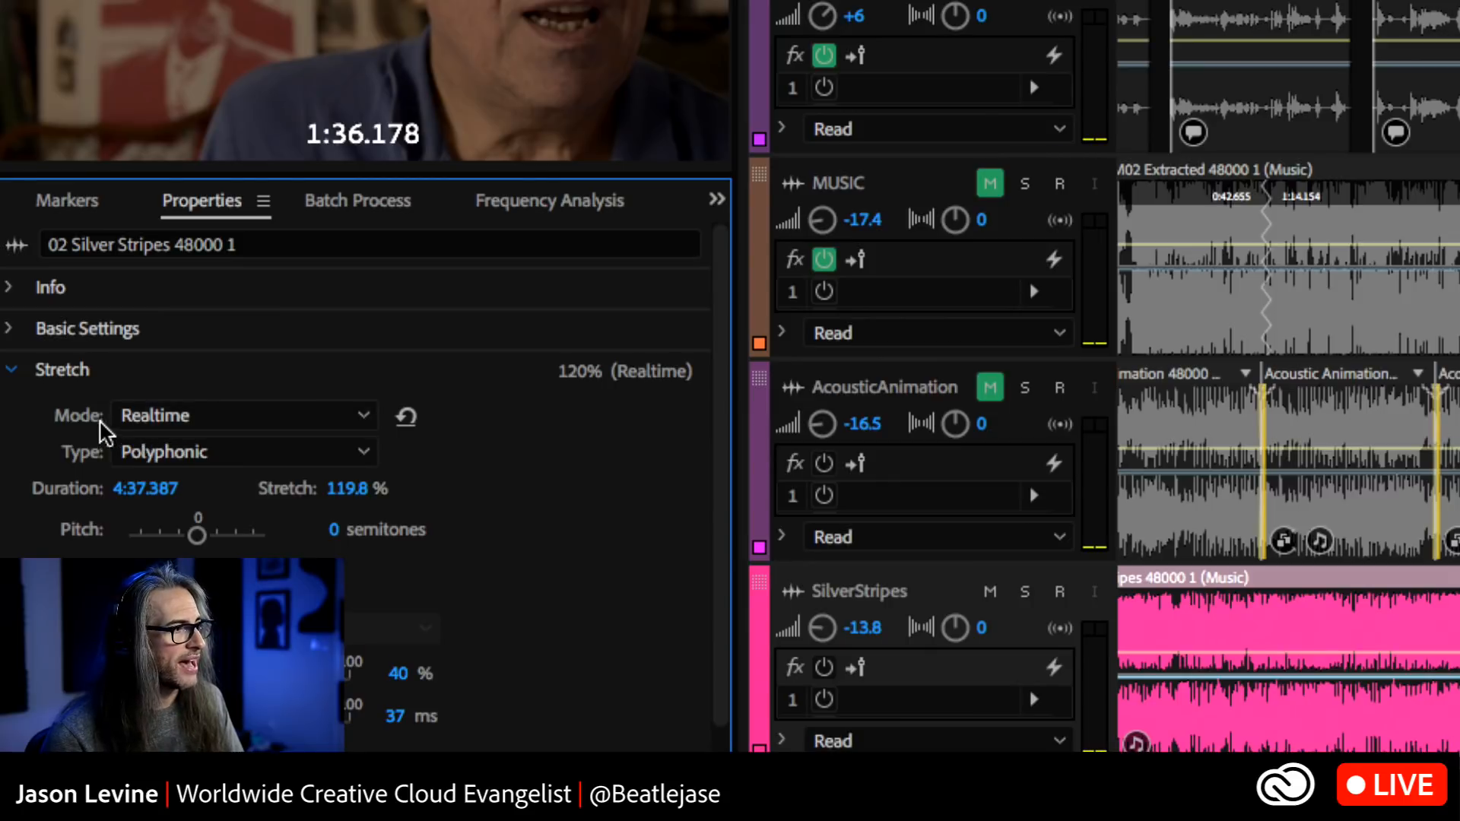
{"action": "left_click", "coordinate": [190, 423]}
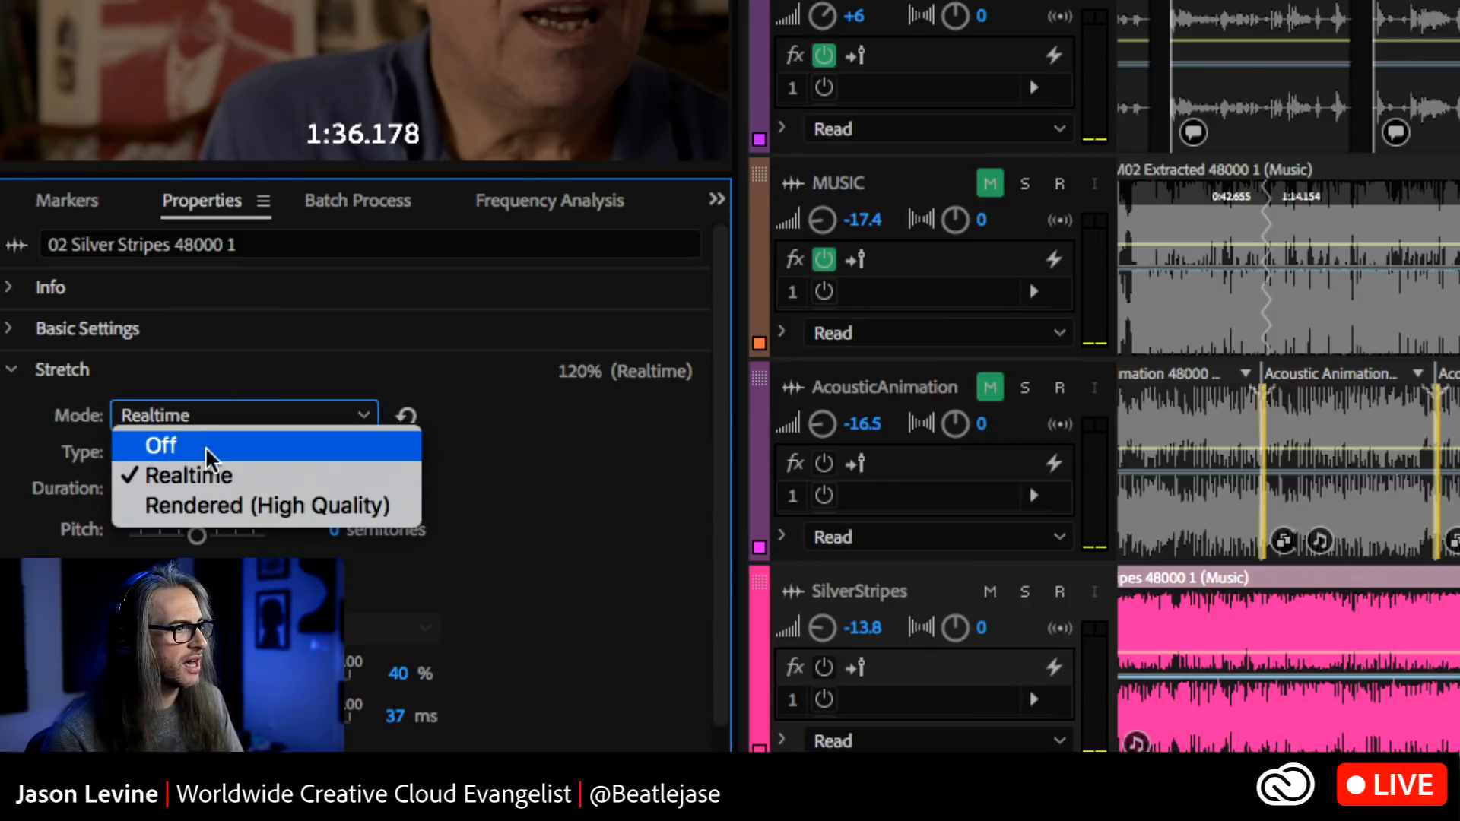
{"action": "left_click", "coordinate": [322, 506]}
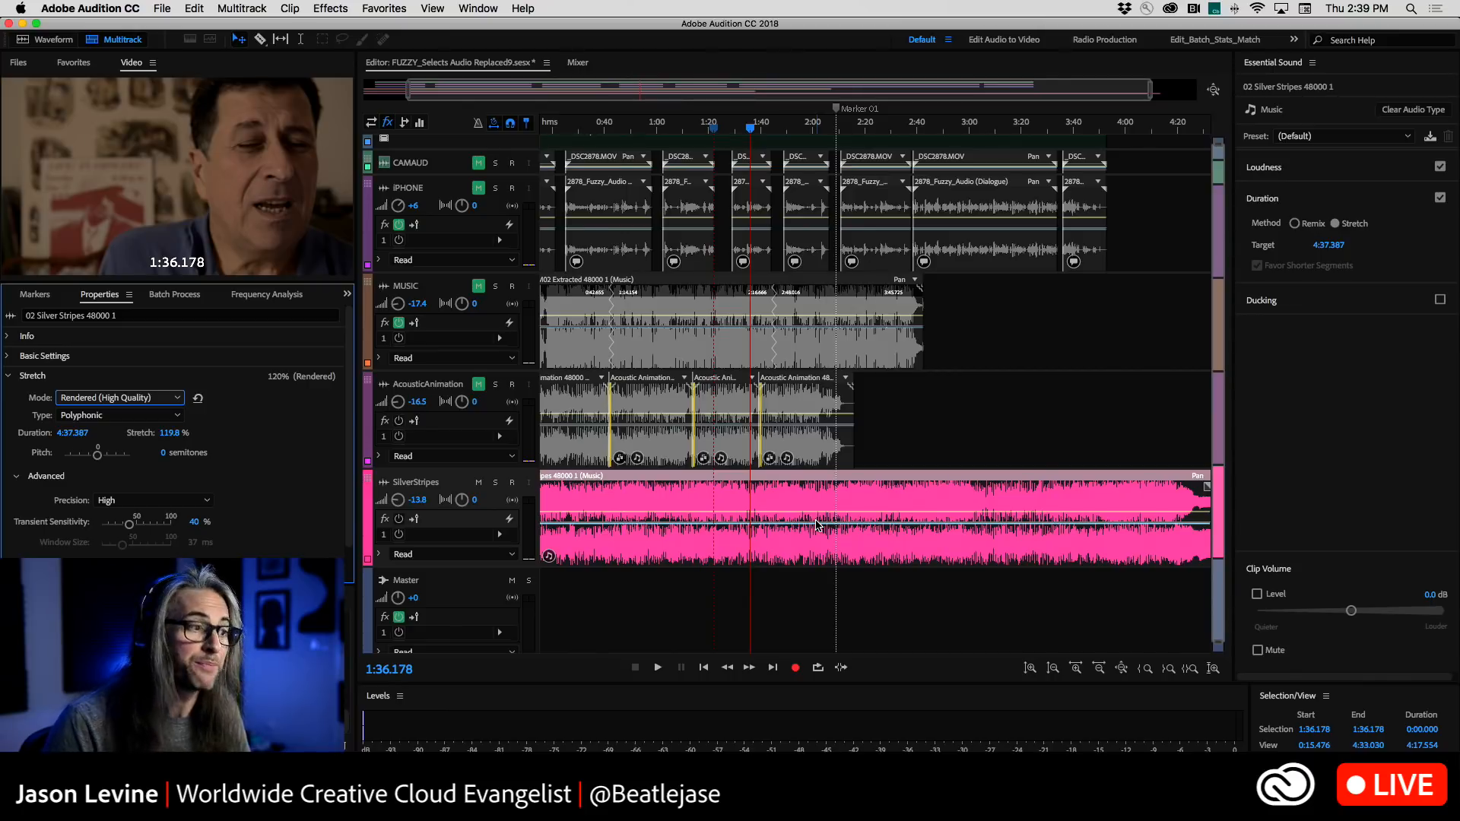
{"action": "key", "text": "space"}
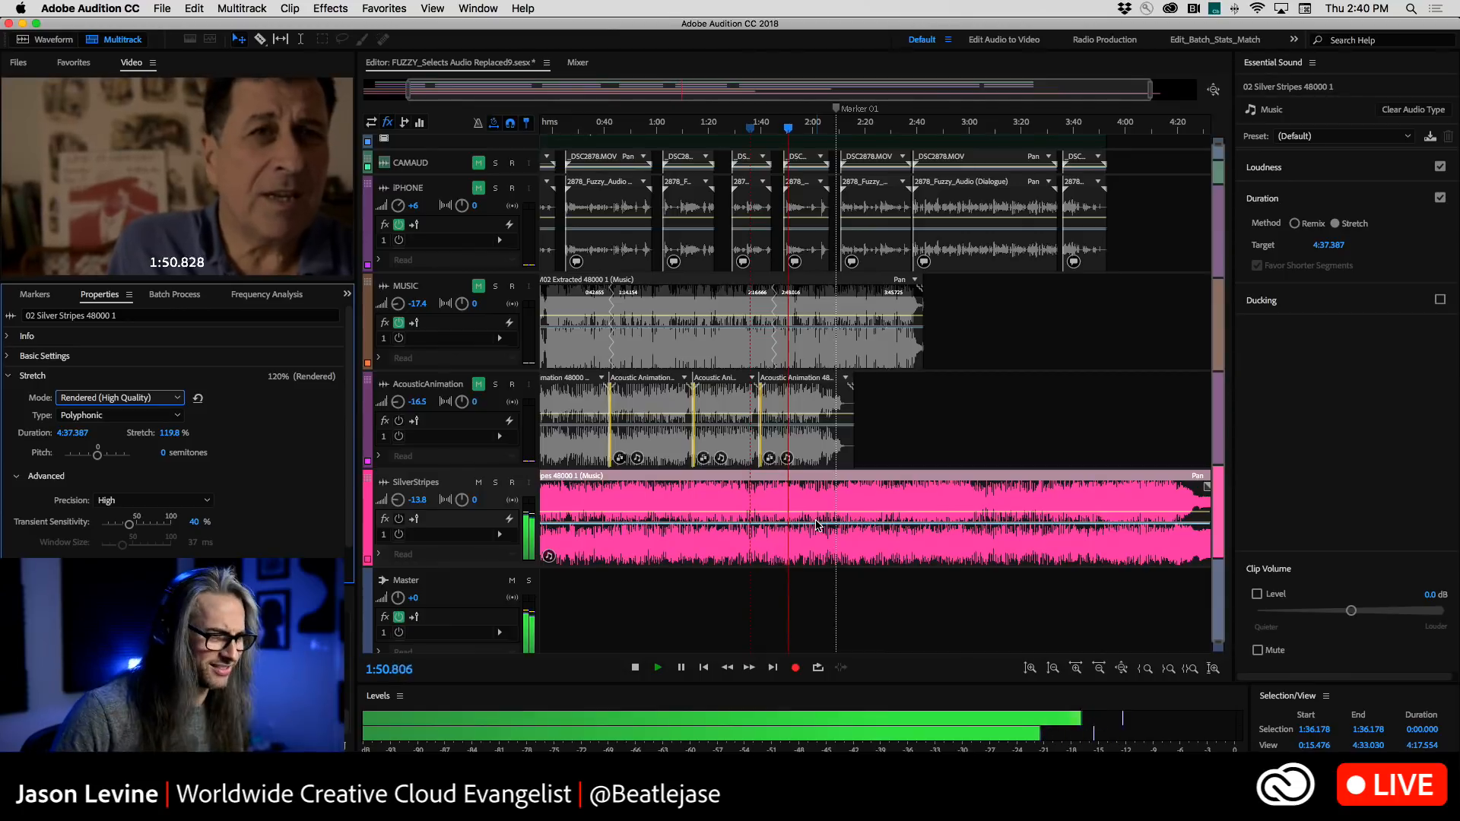
{"action": "key", "text": "space"}
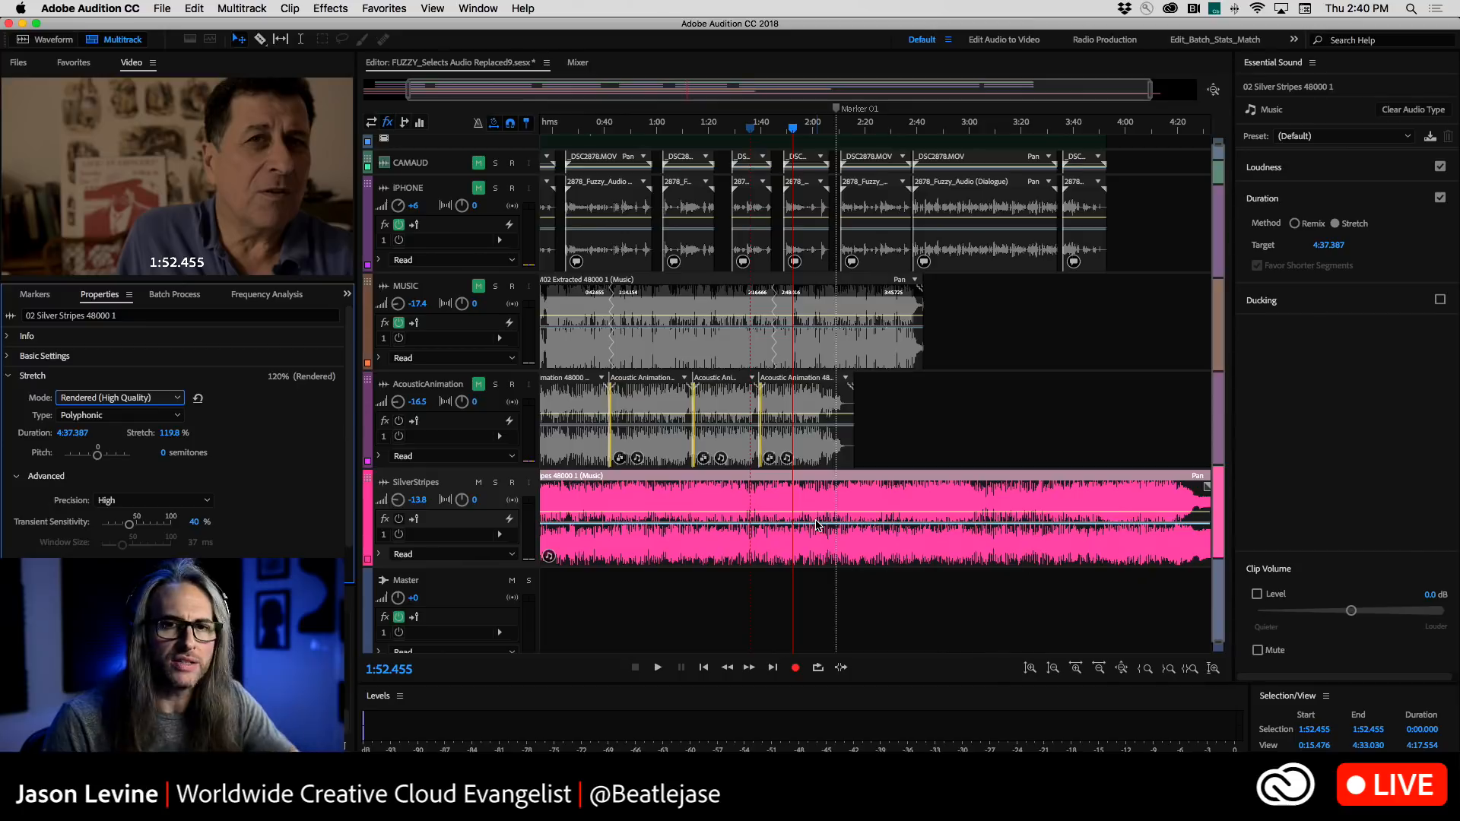
Set the clip's Stretch mode back to Realtime and audition it from 1:52.455
{"action": "left_click", "coordinate": [115, 398]}
{"action": "left_click", "coordinate": [118, 429]}
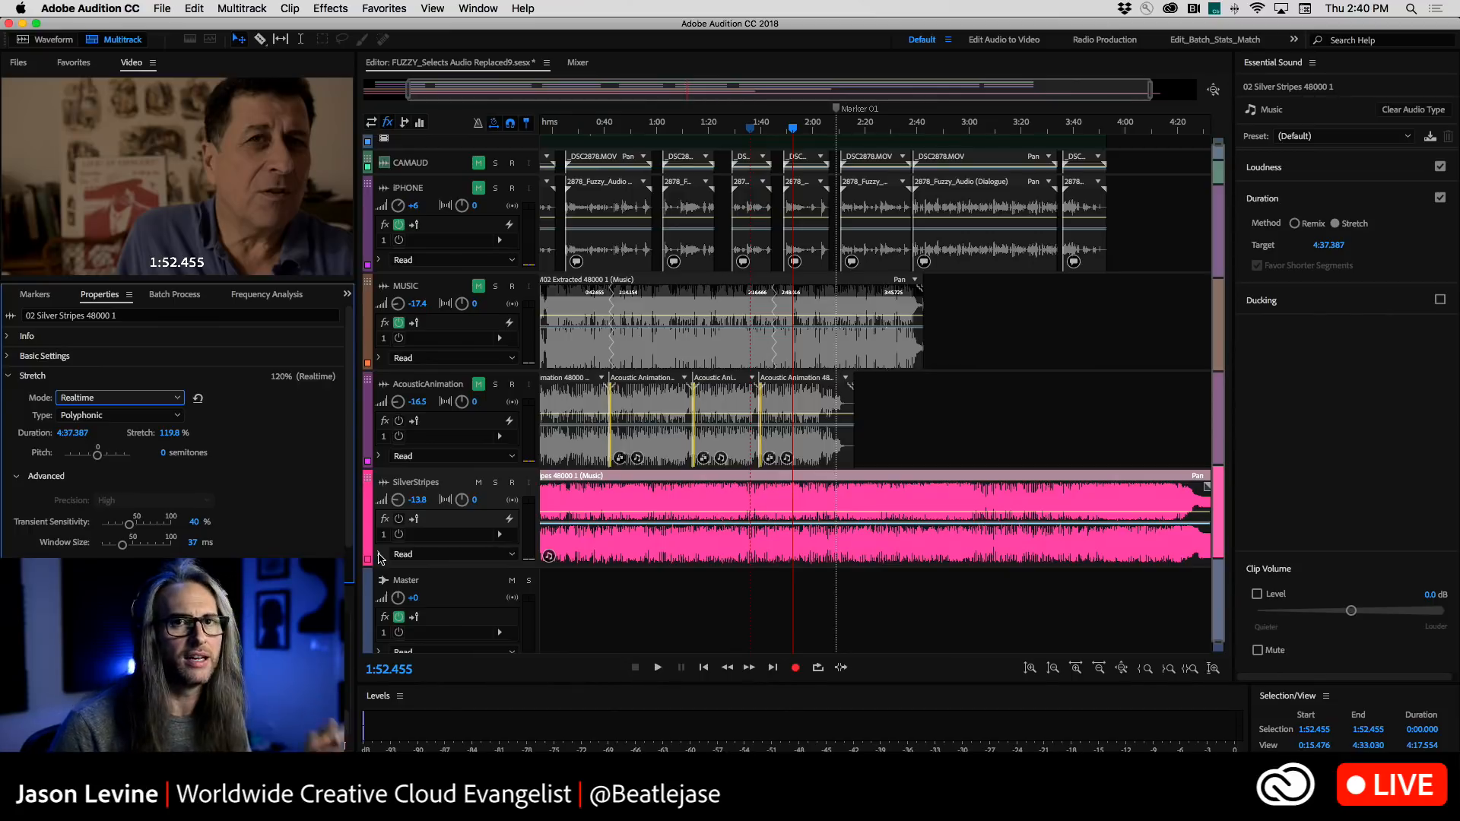
{"action": "key", "text": "space"}
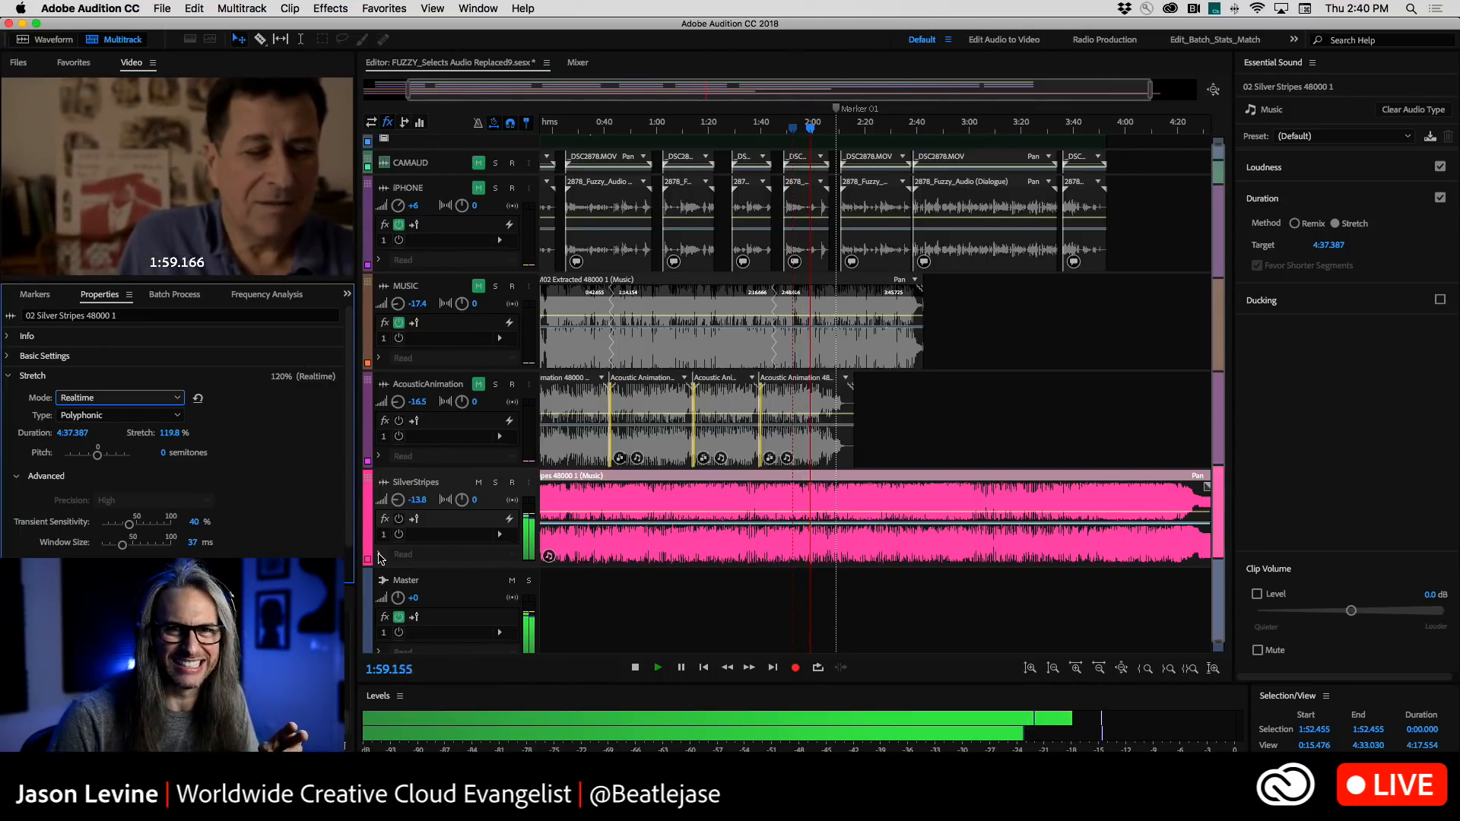
{"action": "key", "text": "space"}
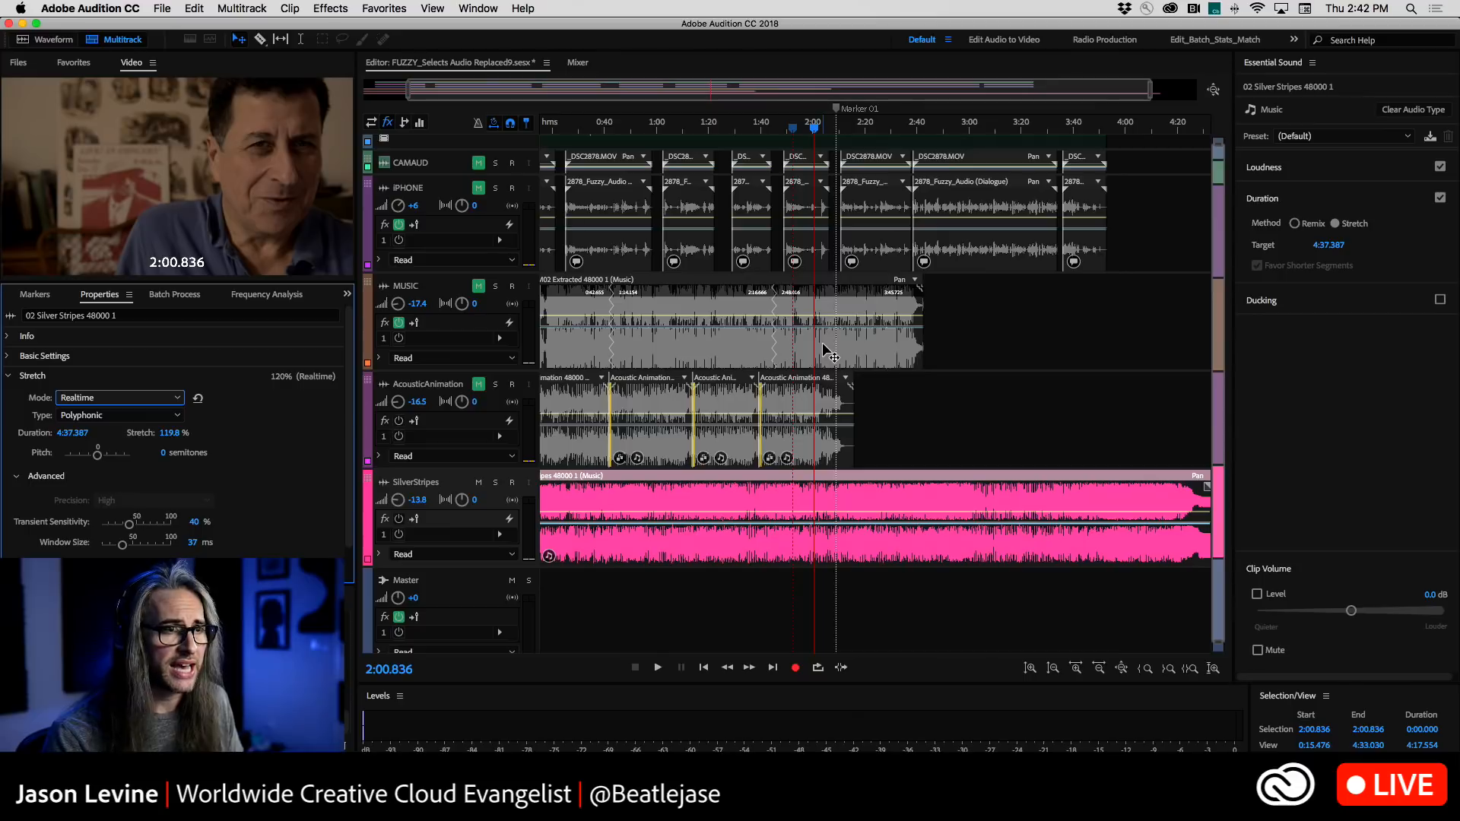
{"action": "left_click", "coordinate": [1340, 200]}
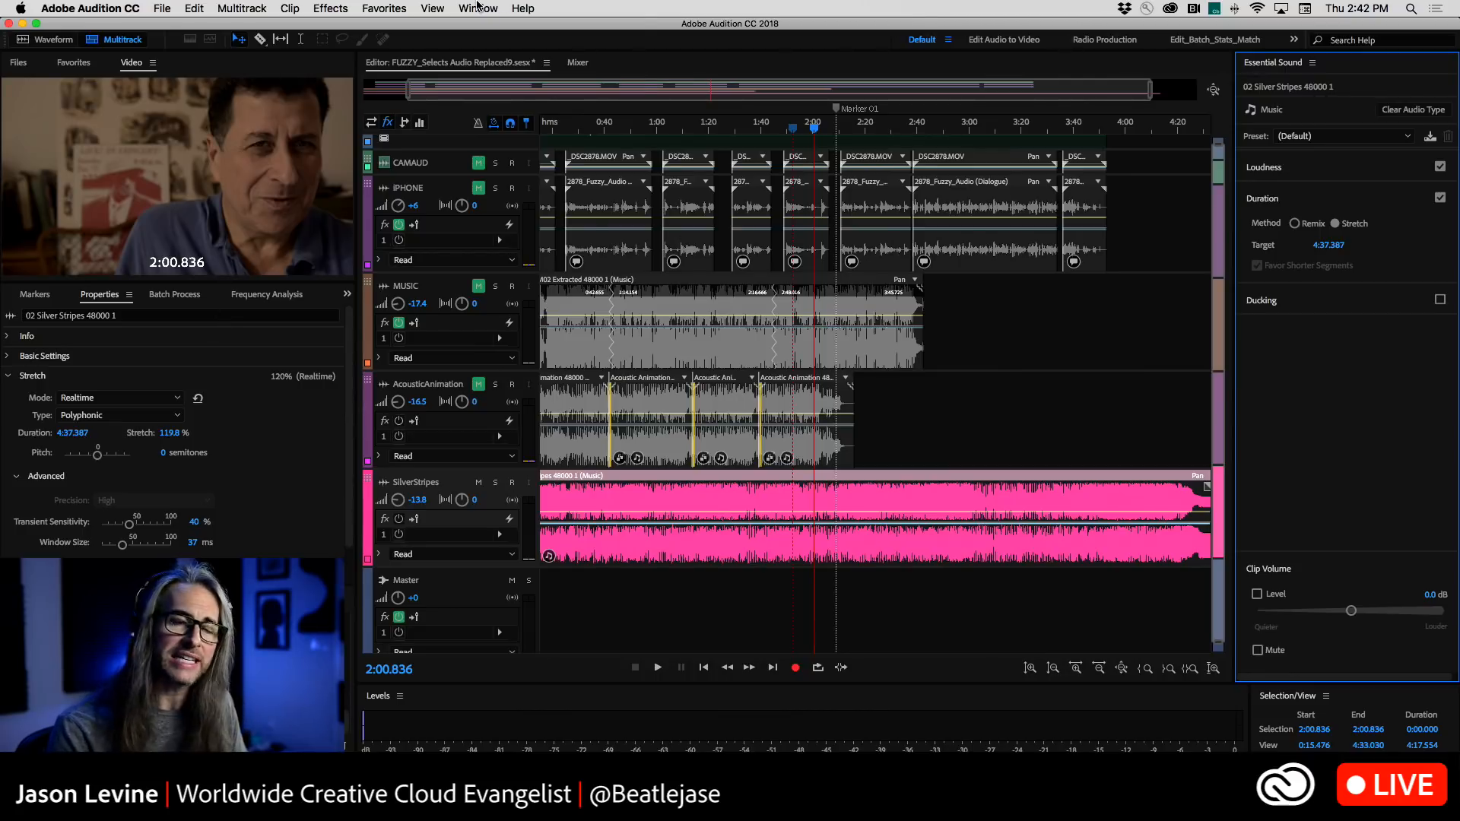
{"action": "left_click", "coordinate": [476, 8]}
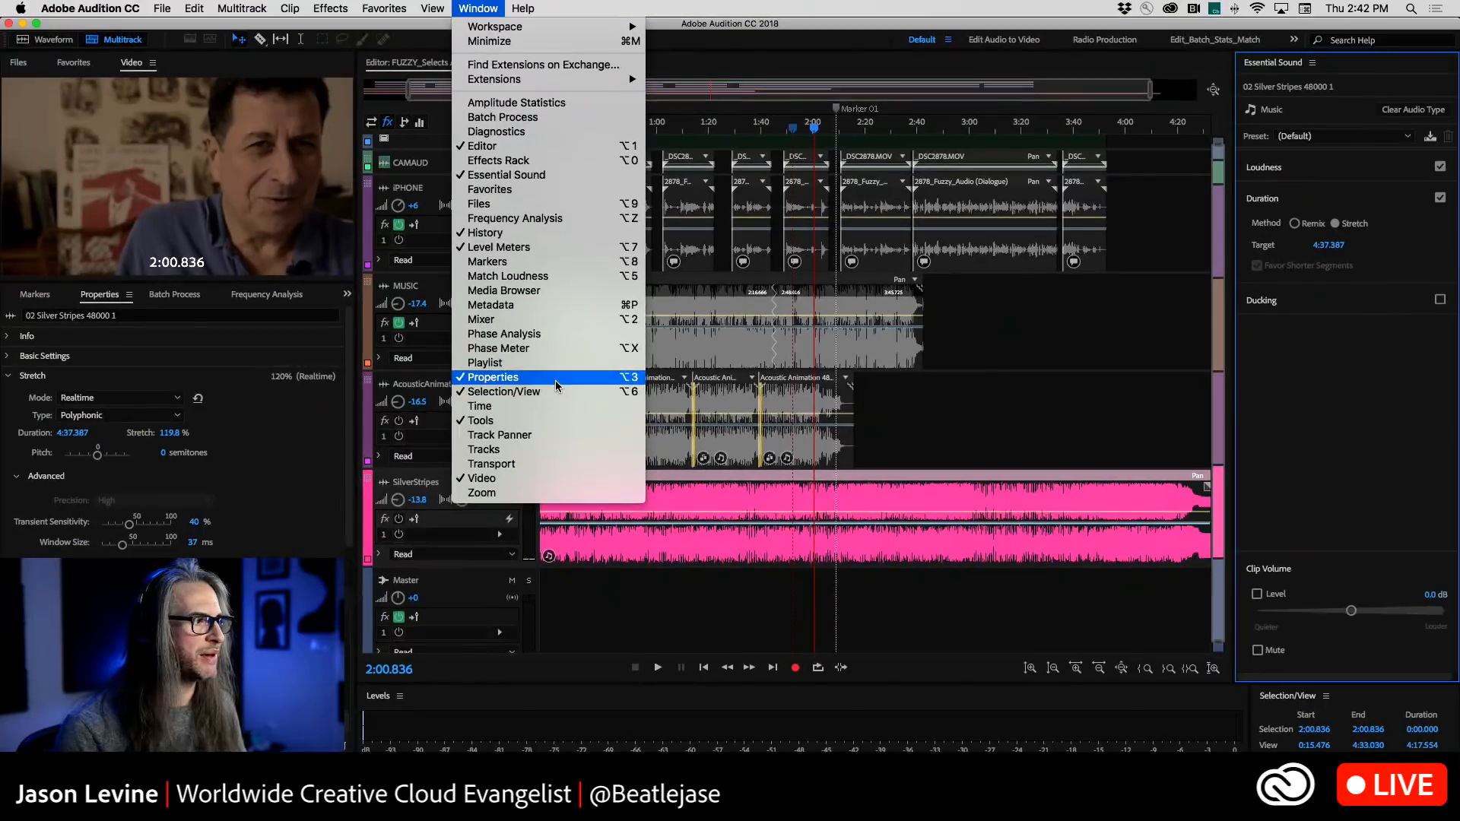
{"action": "left_click", "coordinate": [272, 455]}
Mute the SilverStripes track, unmute MUSIC, and show the Anytime_RM02 clip's advanced Remix settings
{"action": "left_click", "coordinate": [7, 376]}
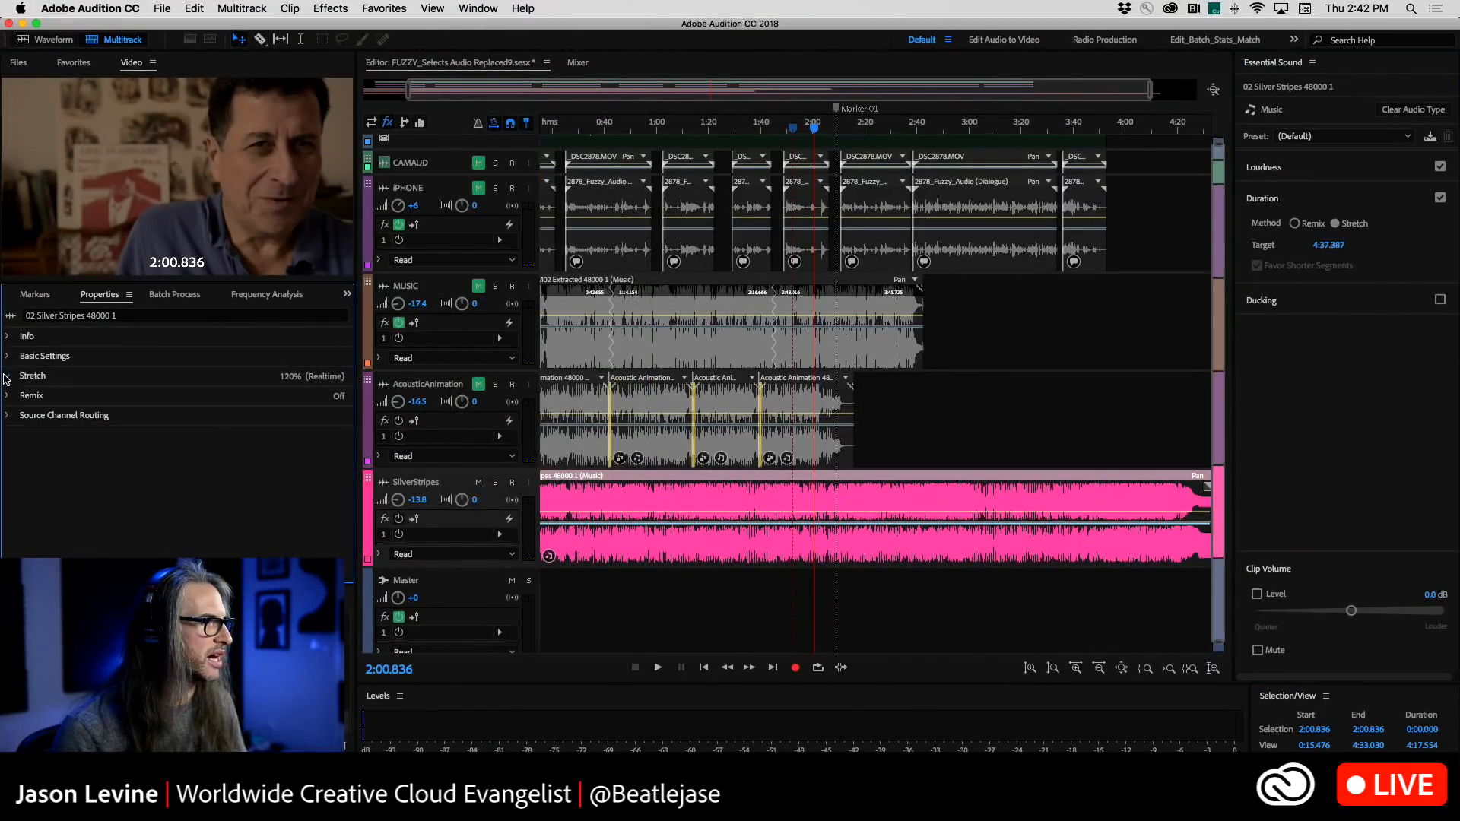
{"action": "left_click", "coordinate": [688, 350]}
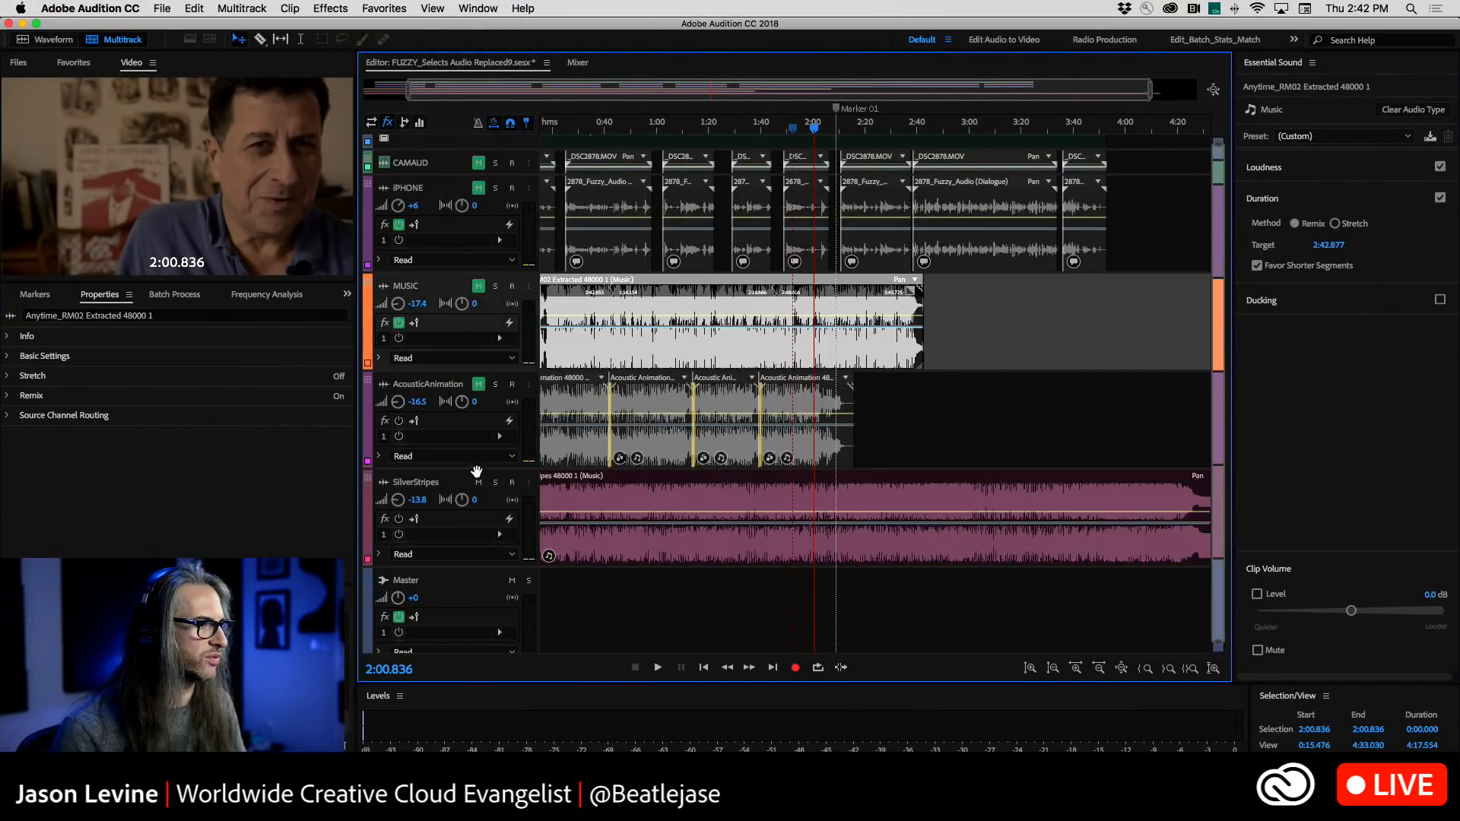
{"action": "left_click", "coordinate": [478, 483]}
{"action": "left_click", "coordinate": [478, 286]}
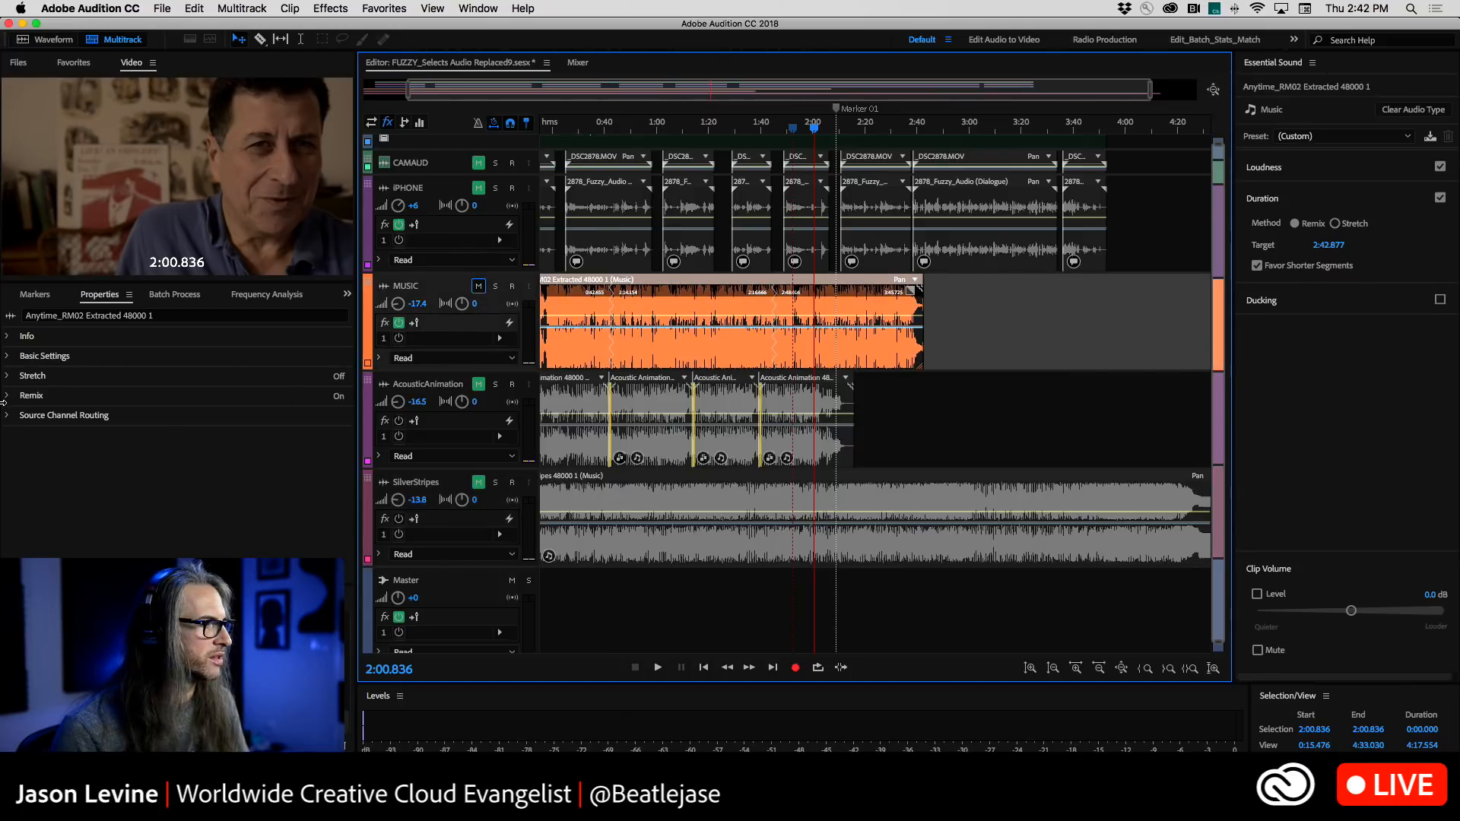
{"action": "left_click", "coordinate": [7, 399]}
{"action": "left_click", "coordinate": [7, 396]}
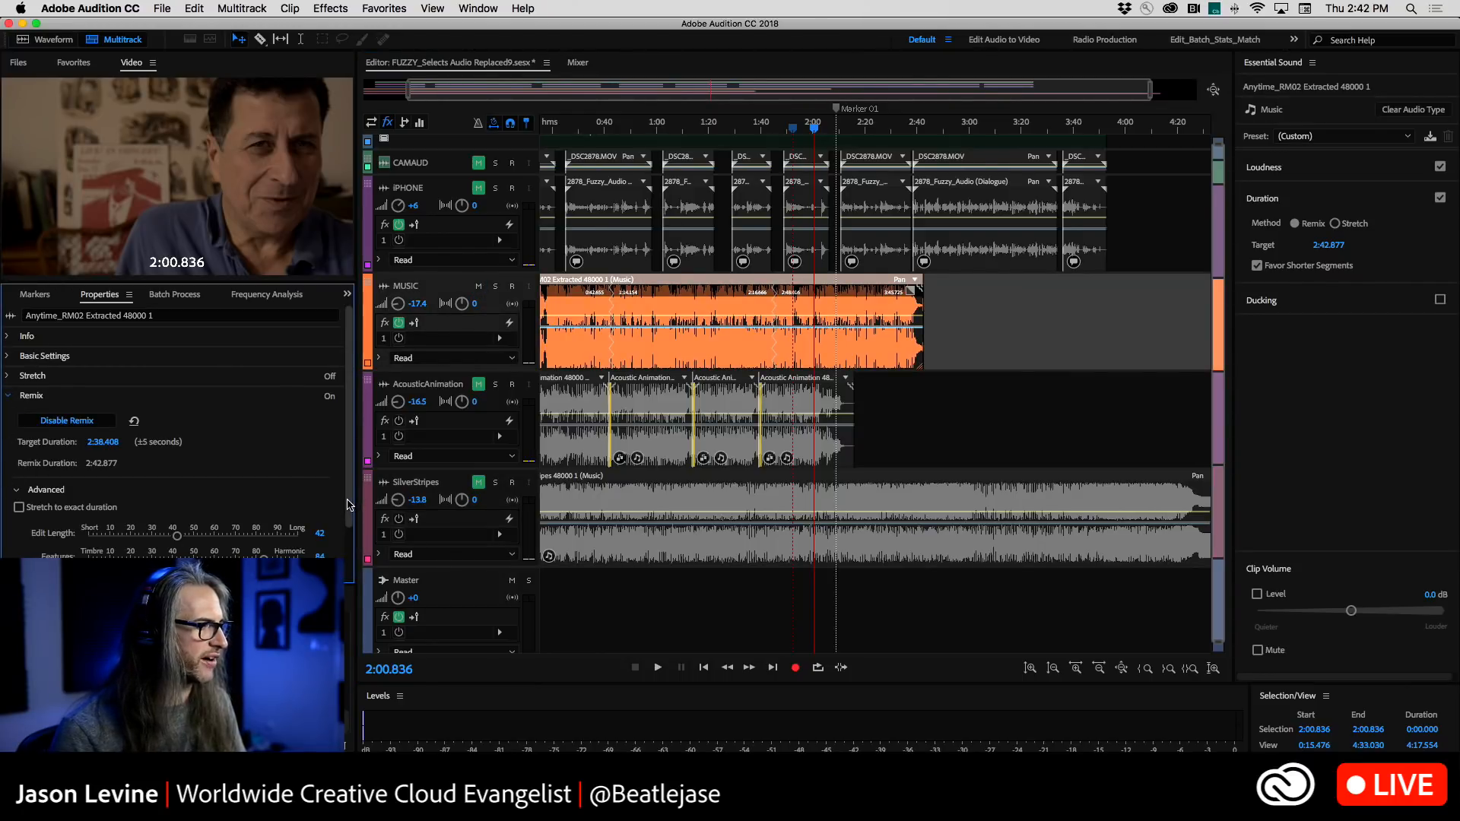
{"action": "scroll", "coordinate": [350, 508], "scroll_direction": "down", "scroll_amount": 3}
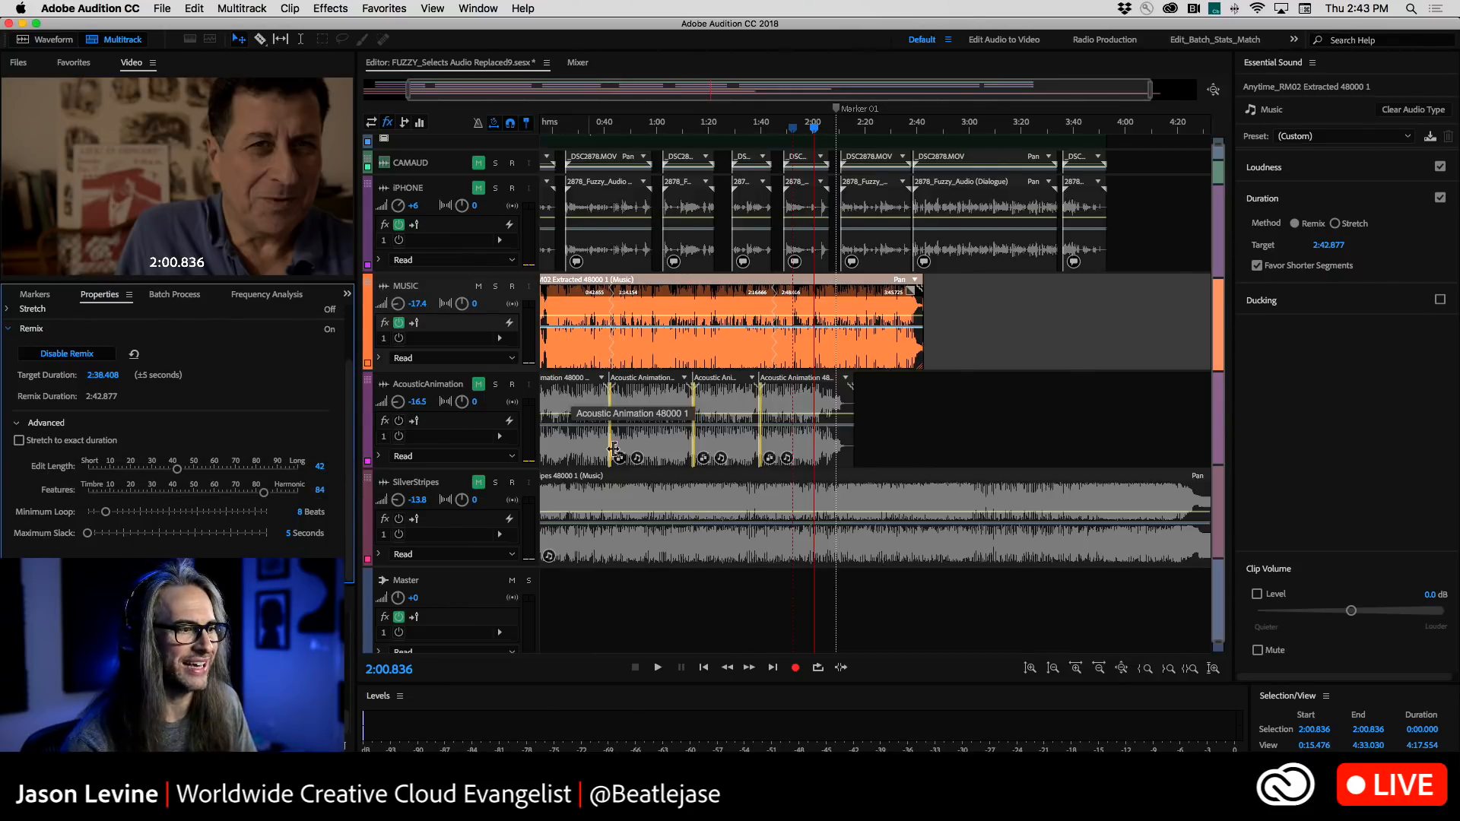
Show the 02 Silver Stripes clip's Stretch properties, then mute the MUSIC track and unmute SilverStripes
{"action": "left_click", "coordinate": [696, 503]}
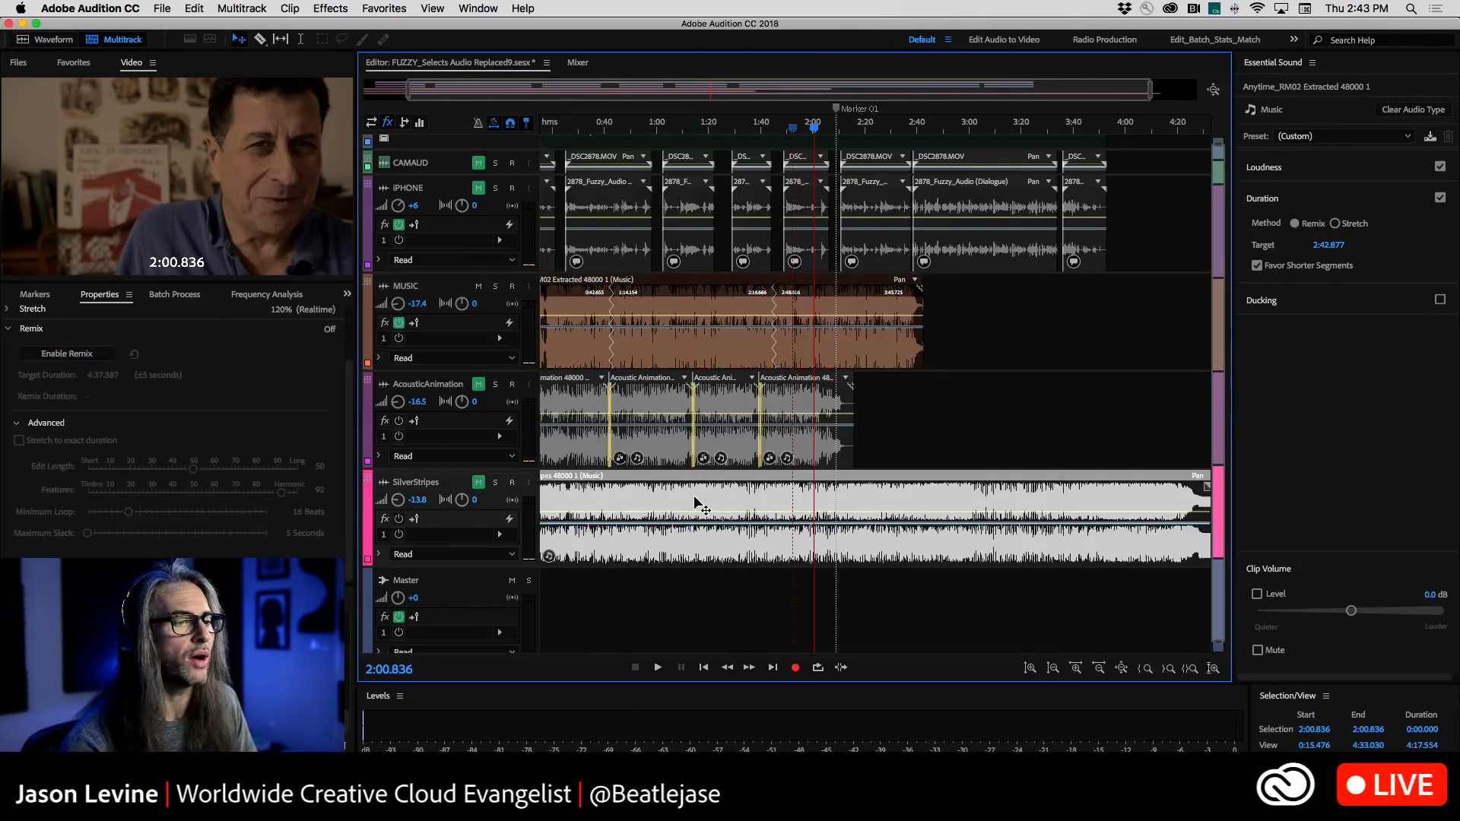
{"action": "left_click", "coordinate": [9, 330]}
{"action": "left_click", "coordinate": [9, 377]}
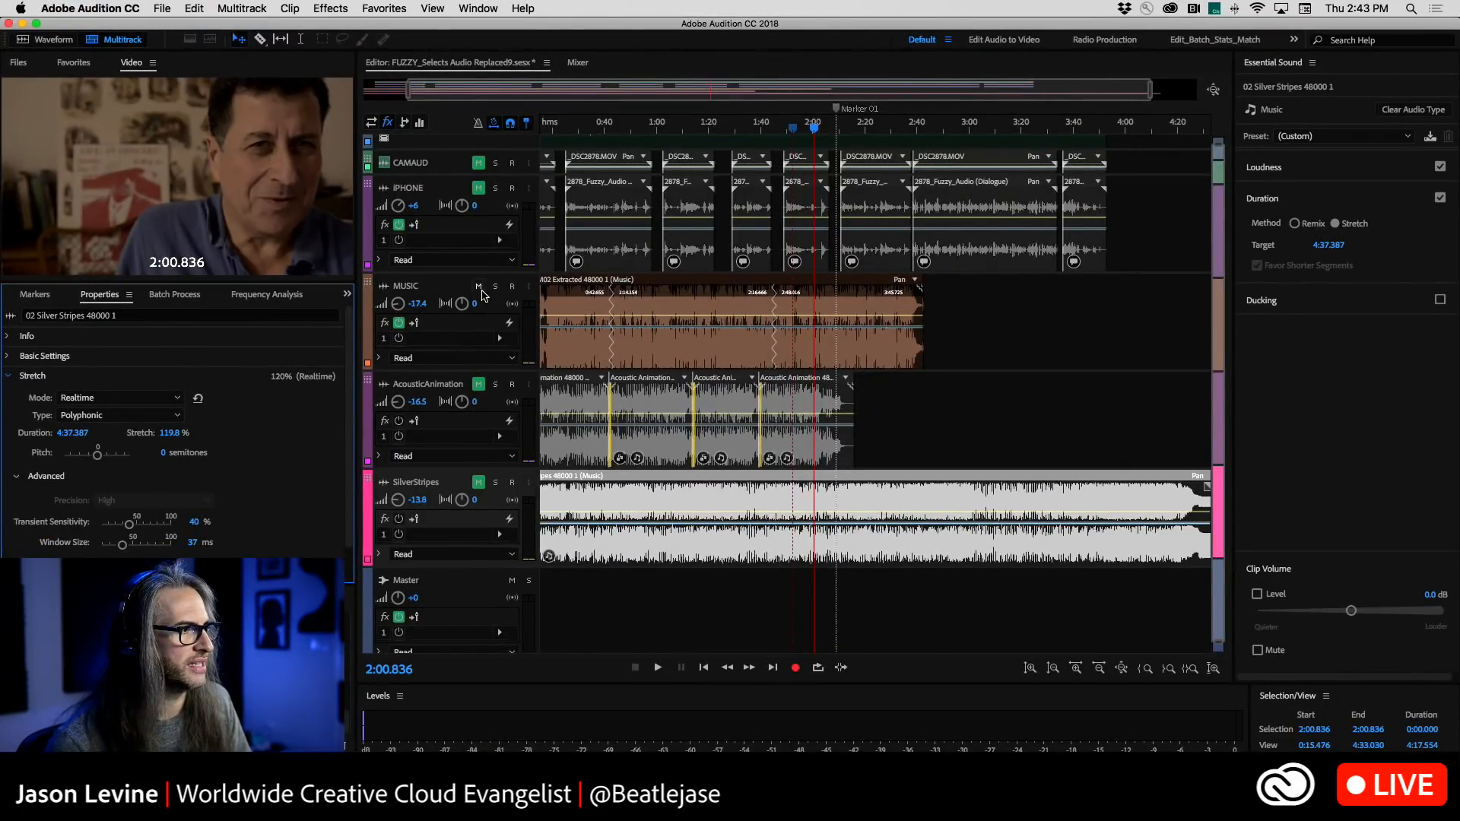
{"action": "left_click", "coordinate": [479, 286]}
{"action": "left_click", "coordinate": [478, 482]}
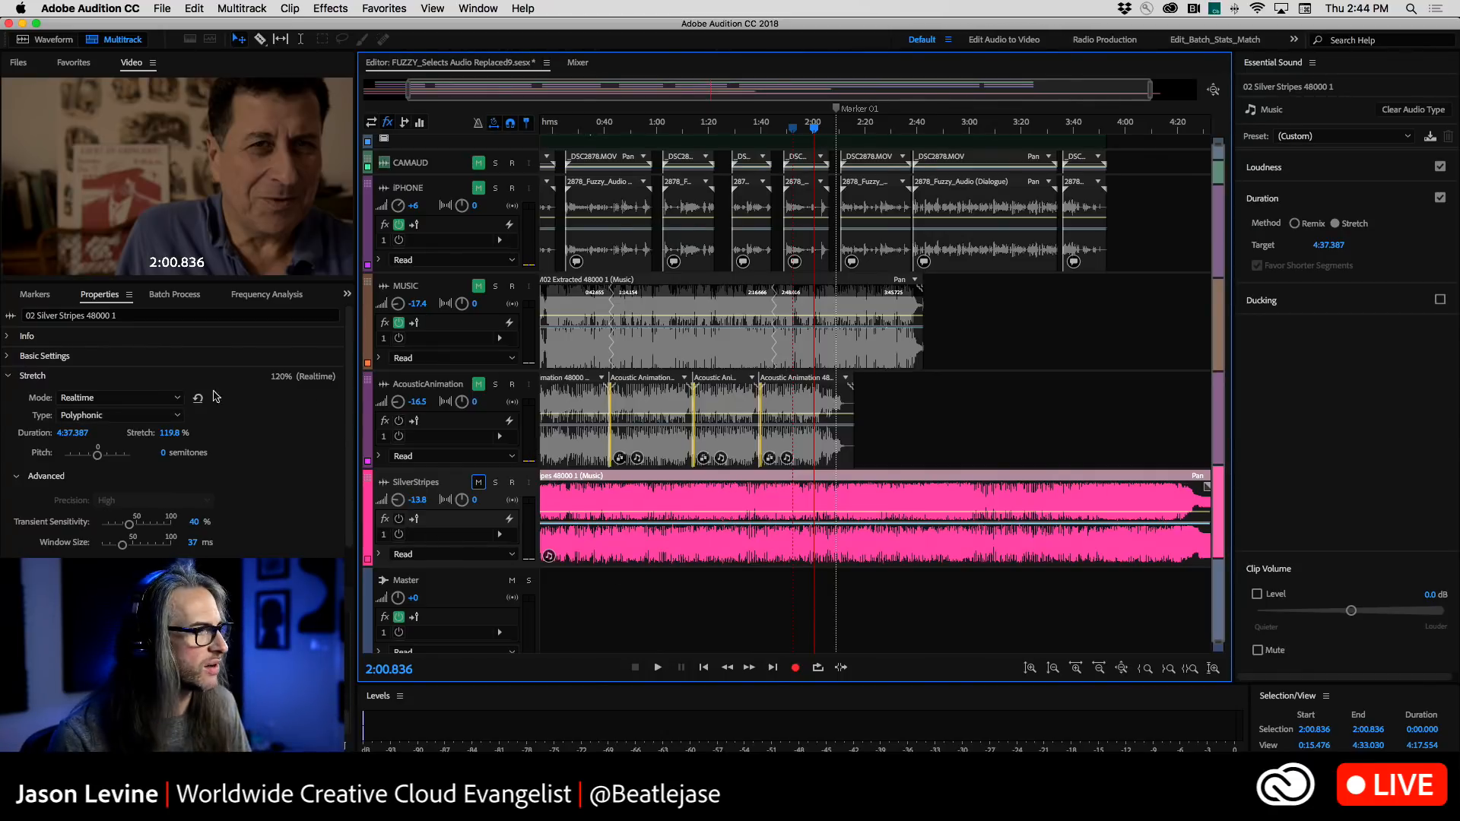
Set the 02 Silver Stripes clip's stretch type to Varispeed and shorten the clip to 2:16.410
{"action": "left_click", "coordinate": [131, 416]}
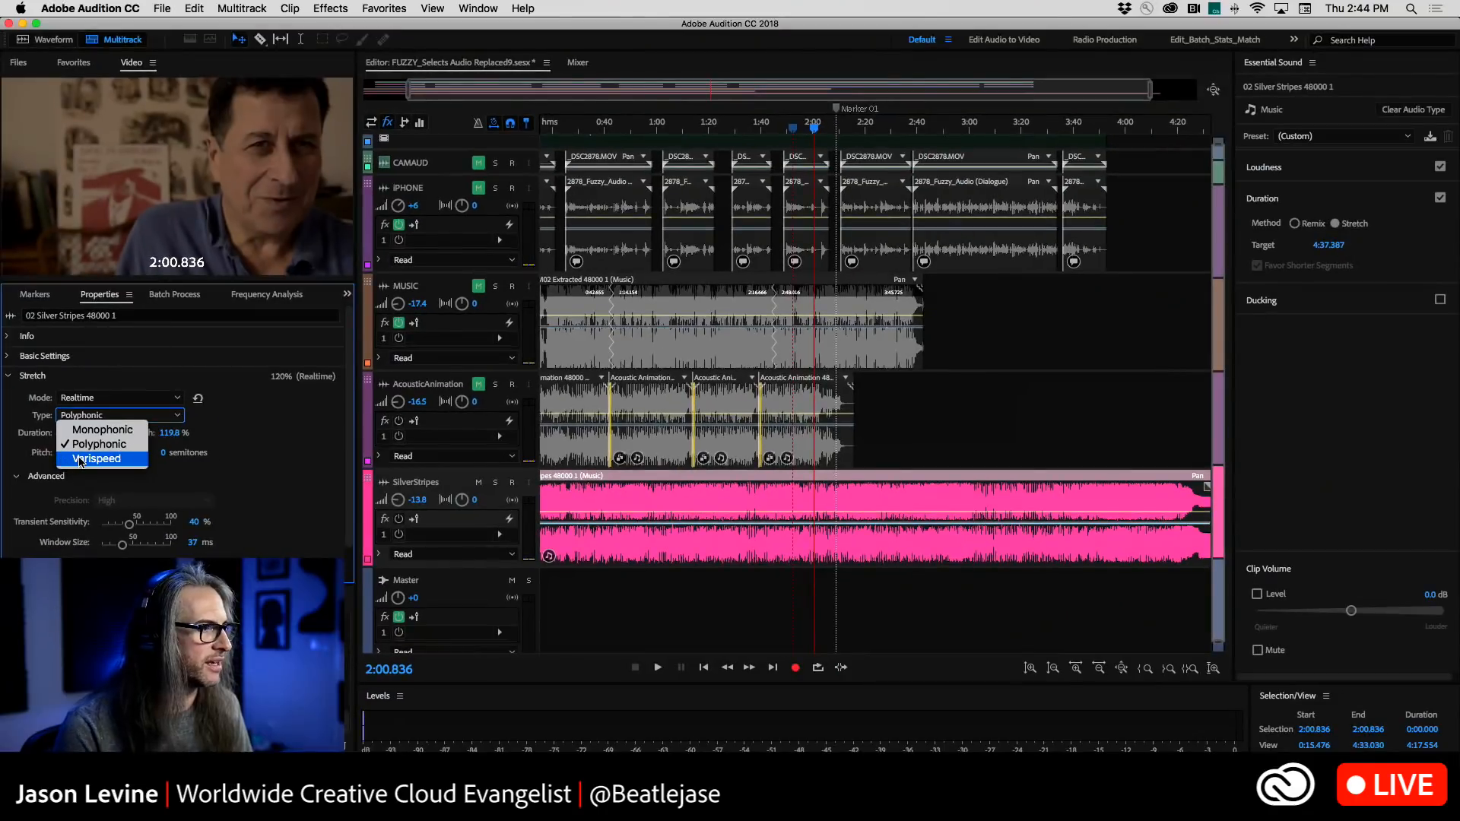
{"action": "left_click", "coordinate": [61, 455]}
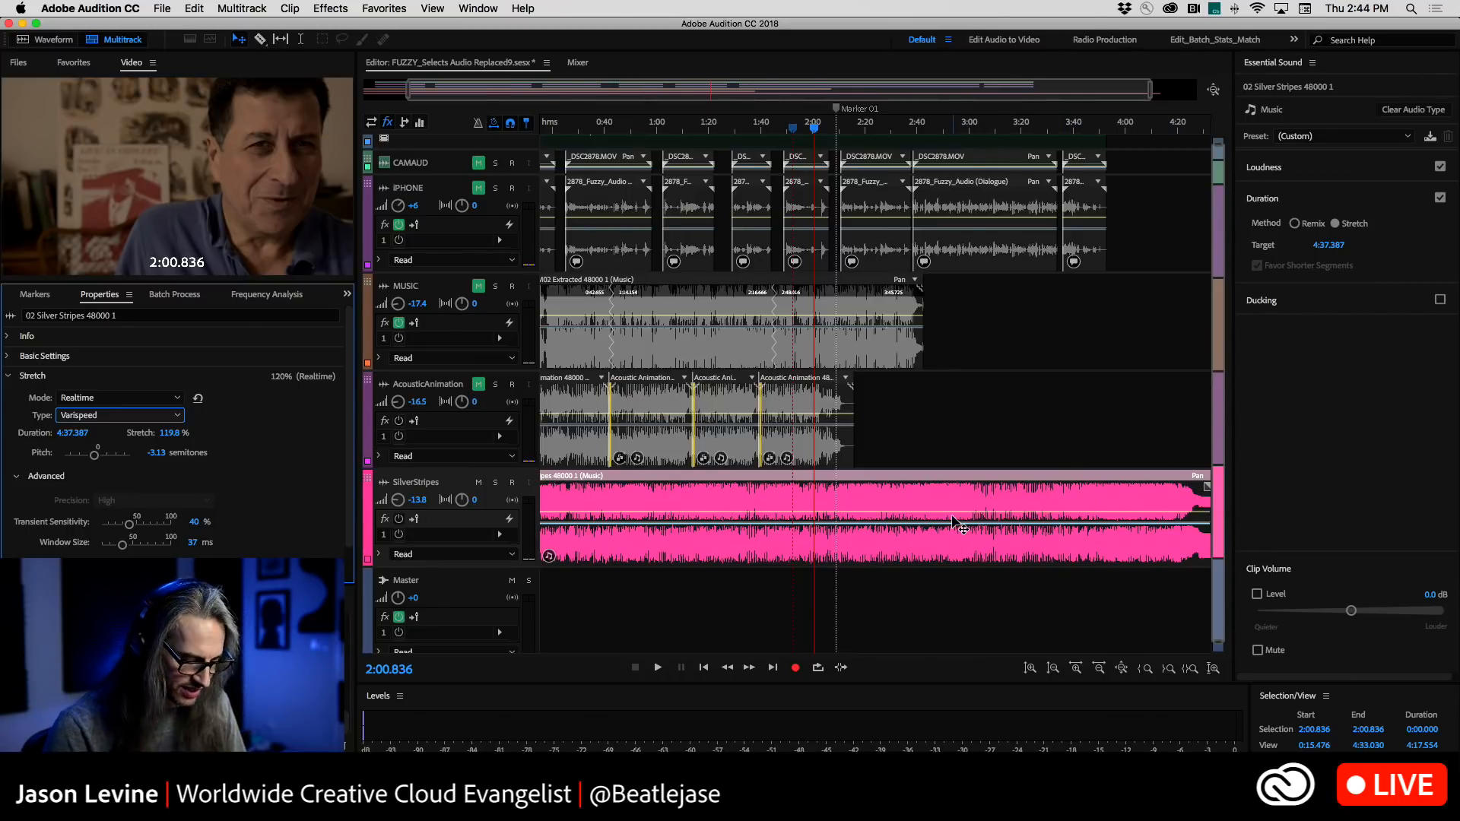
{"action": "key", "text": "backslash"}
{"action": "left_click_drag", "start_coordinate": [1183, 490], "coordinate": [856, 491]}
Audition the shortened Varispeed clip from 1:22.237
{"action": "left_click", "coordinate": [733, 128]}
{"action": "left_click", "coordinate": [733, 128]}
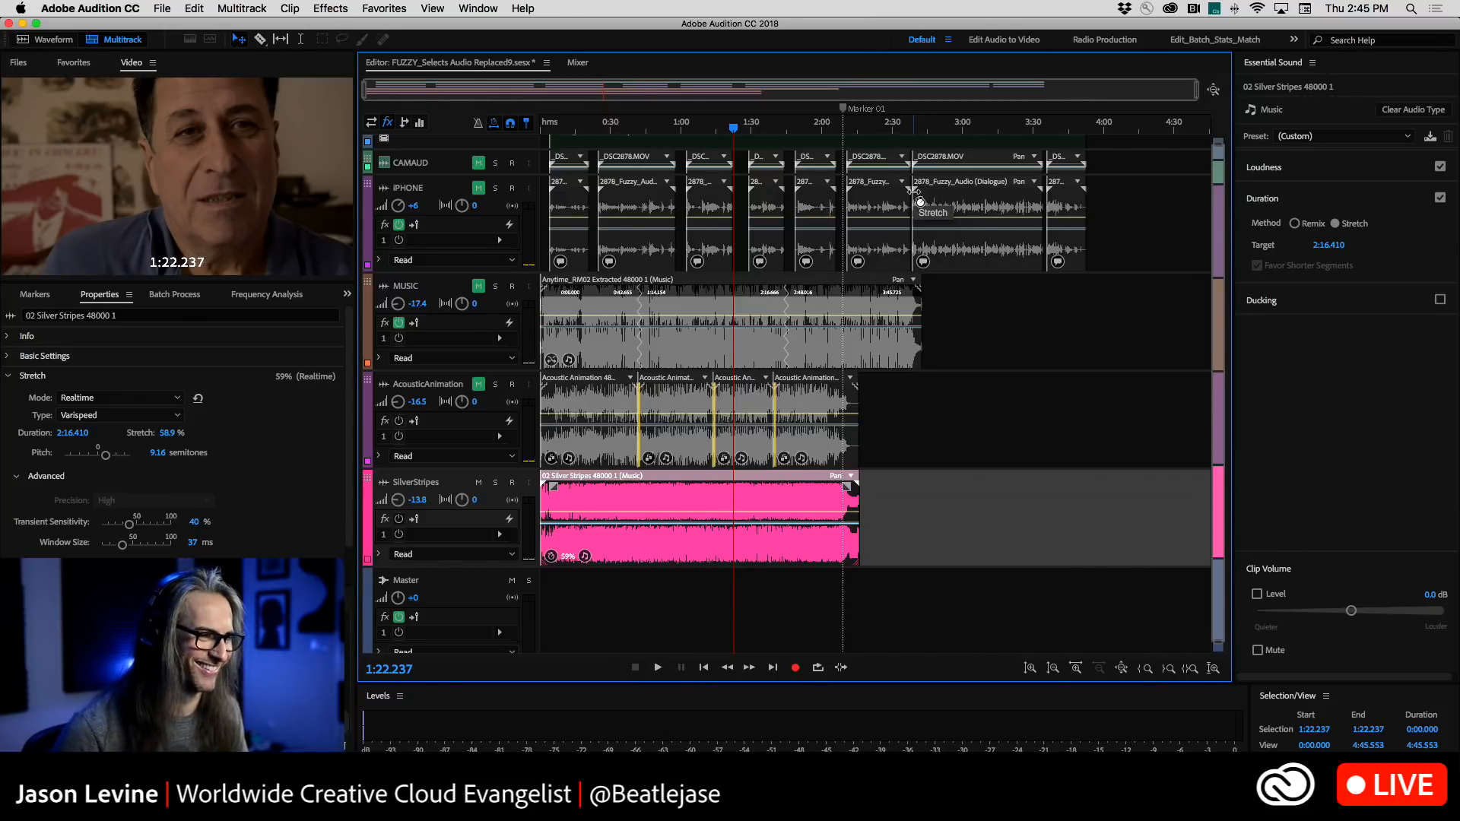
{"action": "key", "text": "space"}
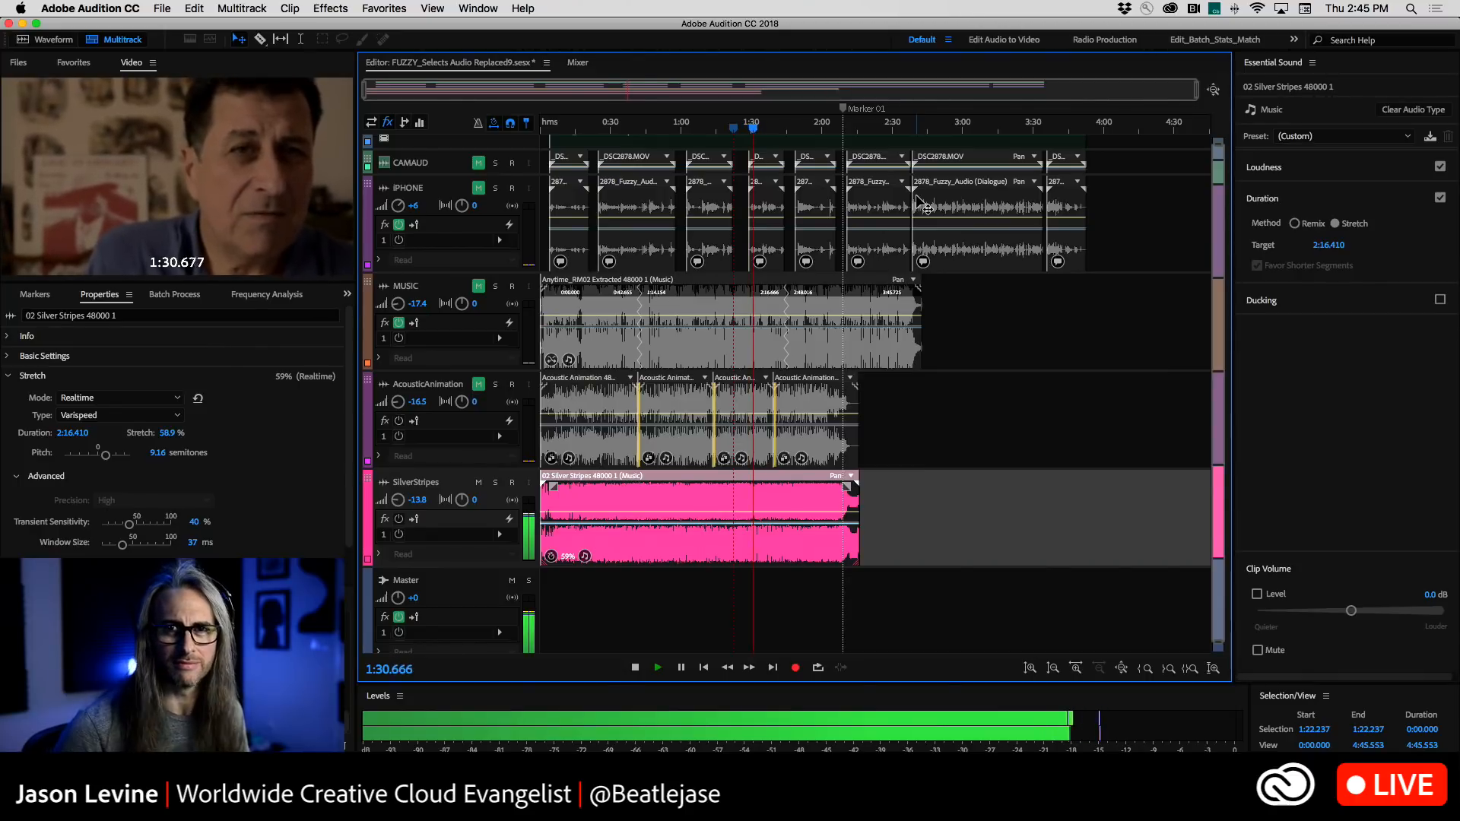
{"action": "key", "text": "space"}
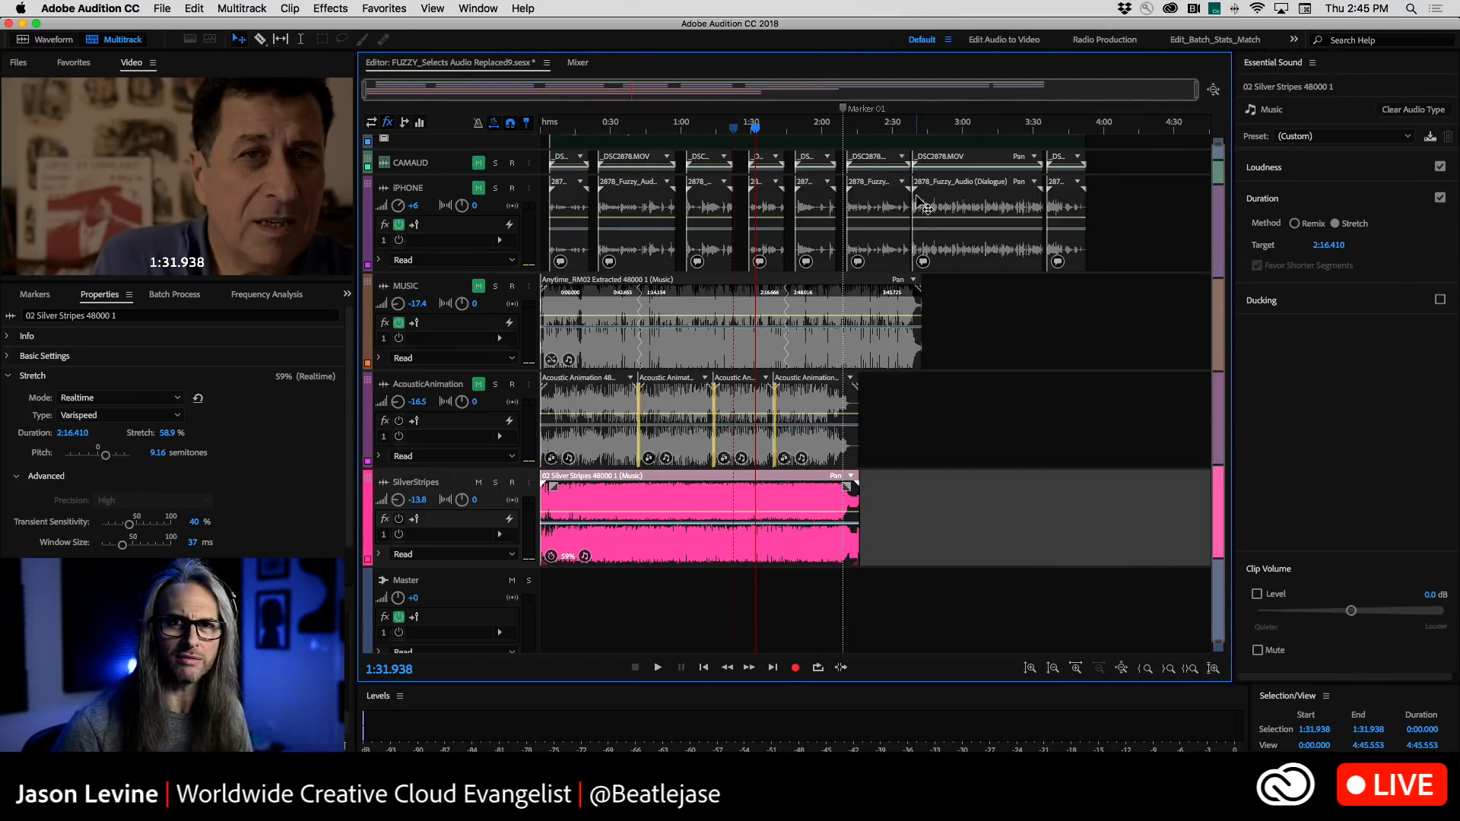
Play on from 1:31.938 and raise the SilverStripes track volume to -9.6 dB during playback
{"action": "key", "text": "space"}
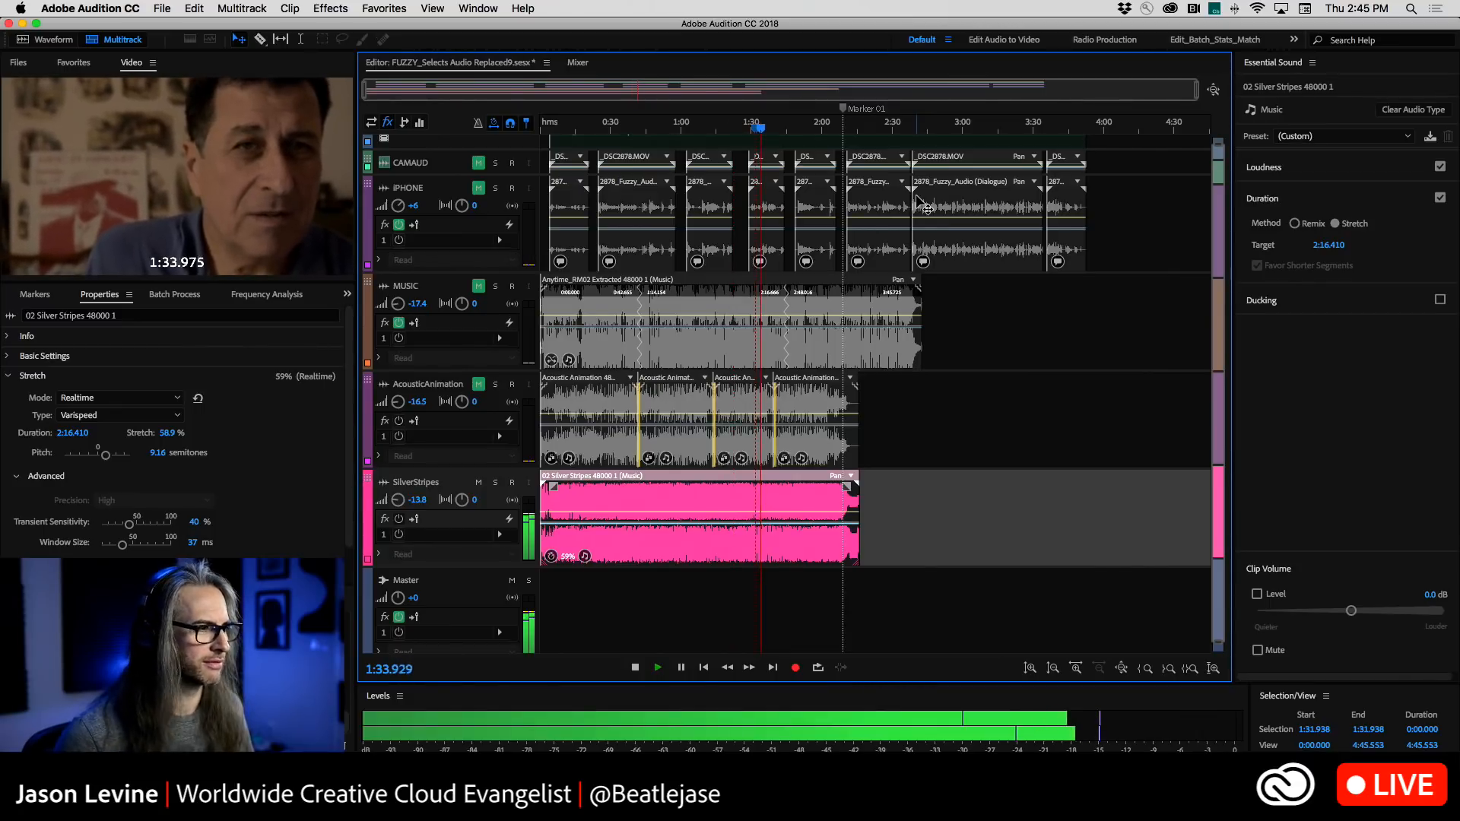
{"action": "left_click_drag", "start_coordinate": [394, 502], "coordinate": [390, 493]}
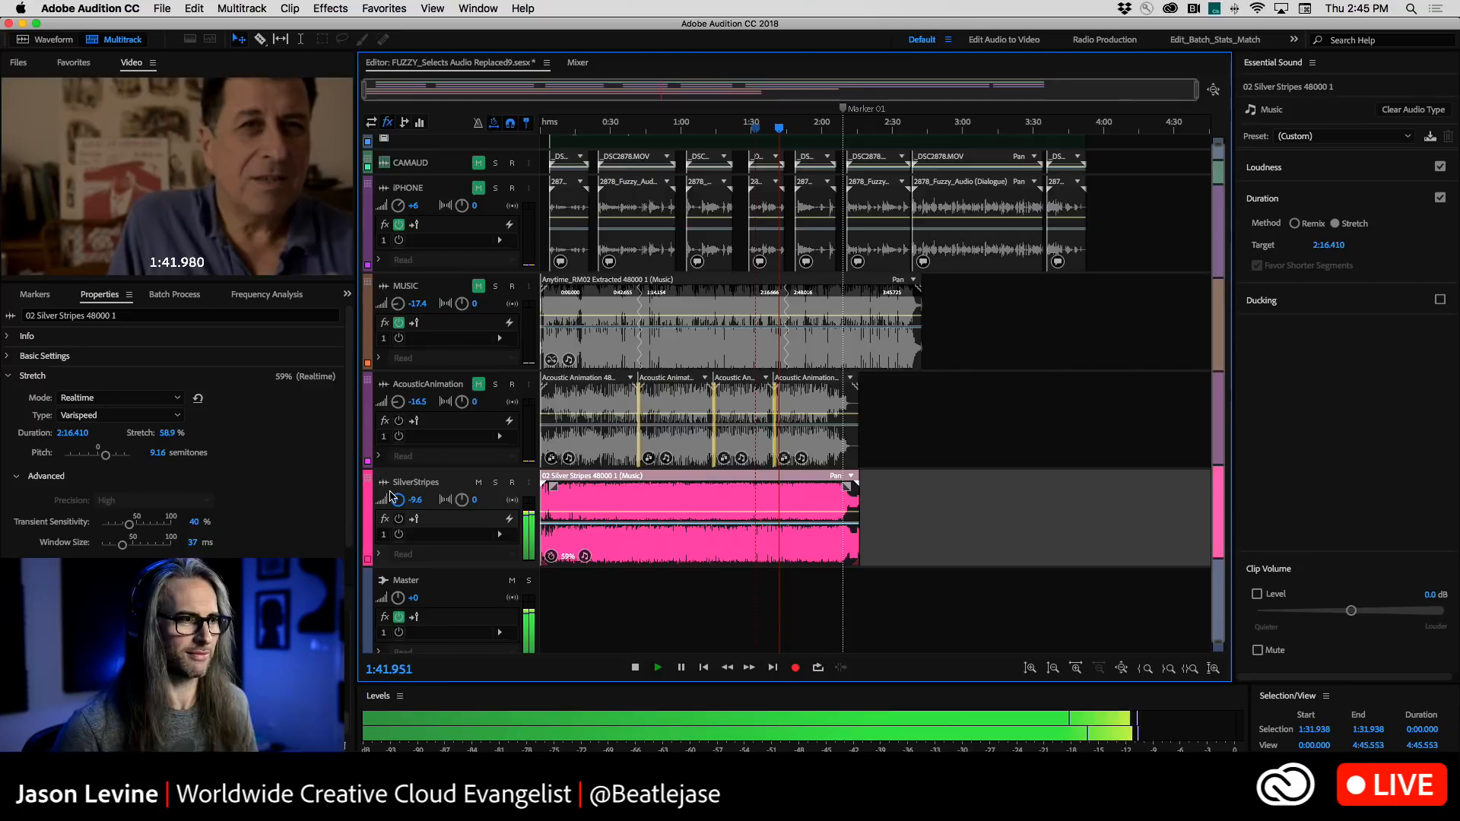
{"action": "key", "text": "space"}
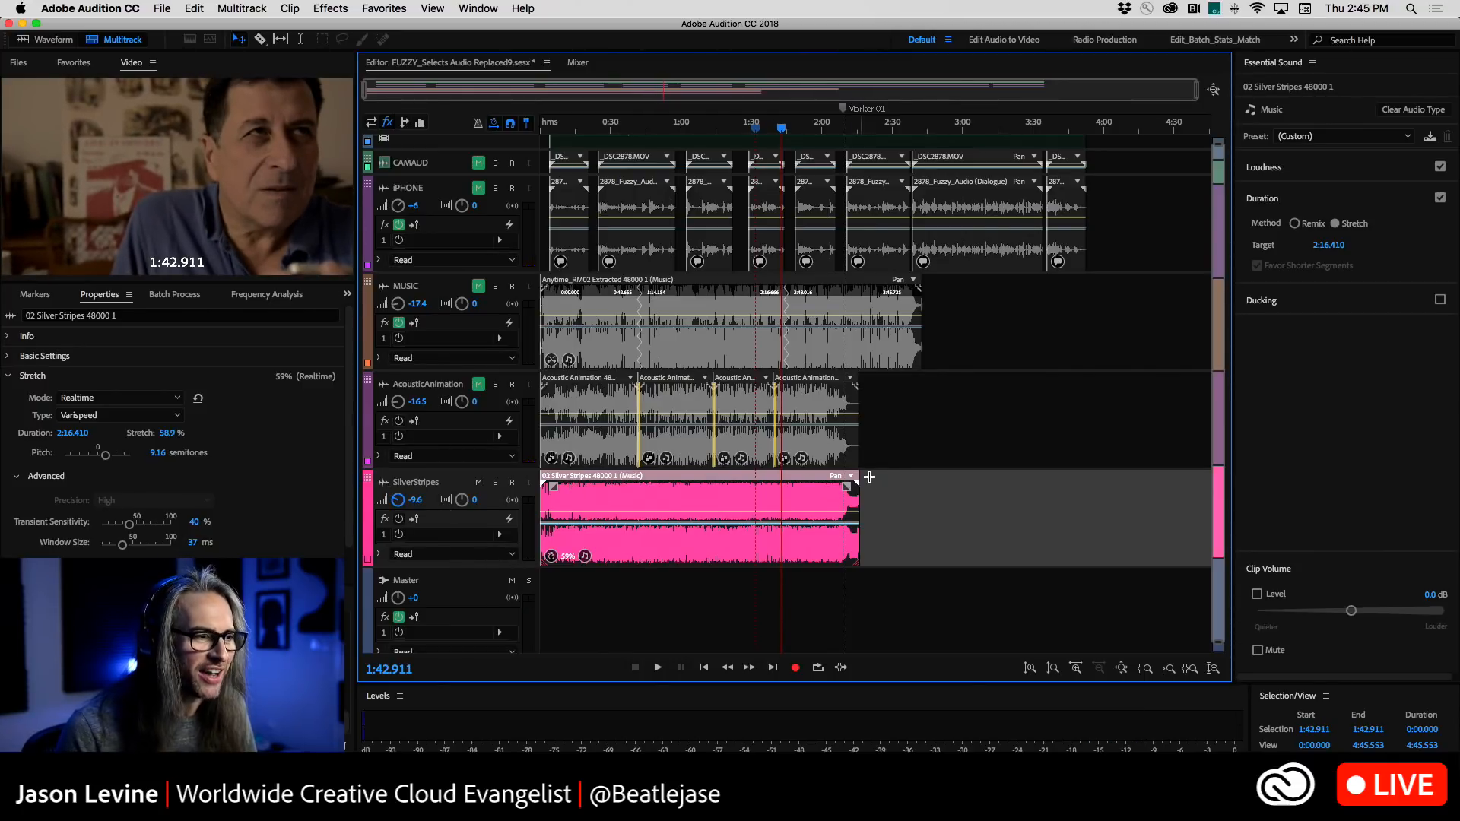
Stretch the 02 Silver Stripes clip out to a duration of 4:45.553 and audition it from 1:42.911
{"action": "left_click_drag", "start_coordinate": [859, 493], "coordinate": [1206, 495]}
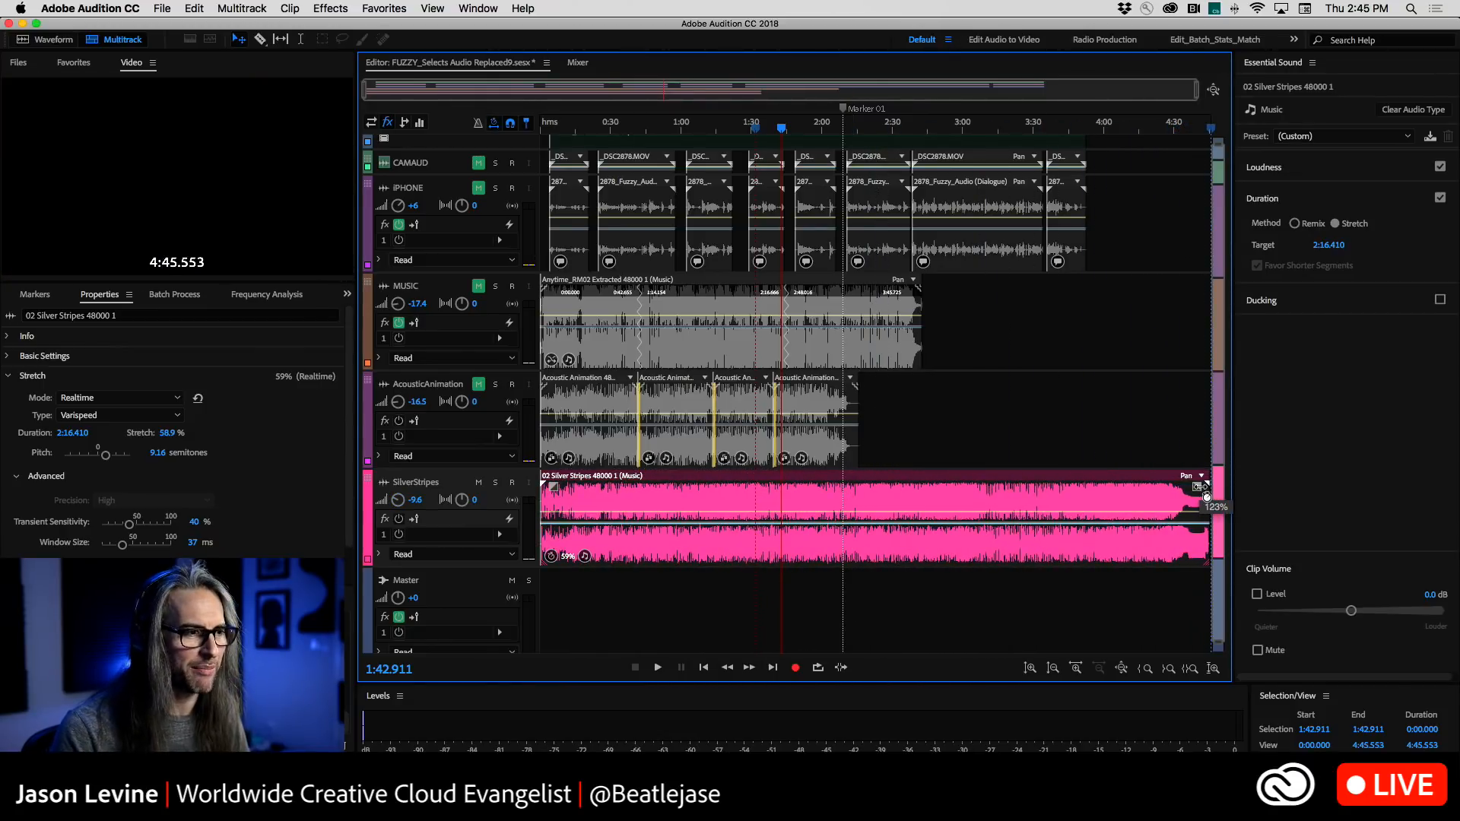
{"action": "left_click_drag", "start_coordinate": [1207, 496], "coordinate": [1206, 493]}
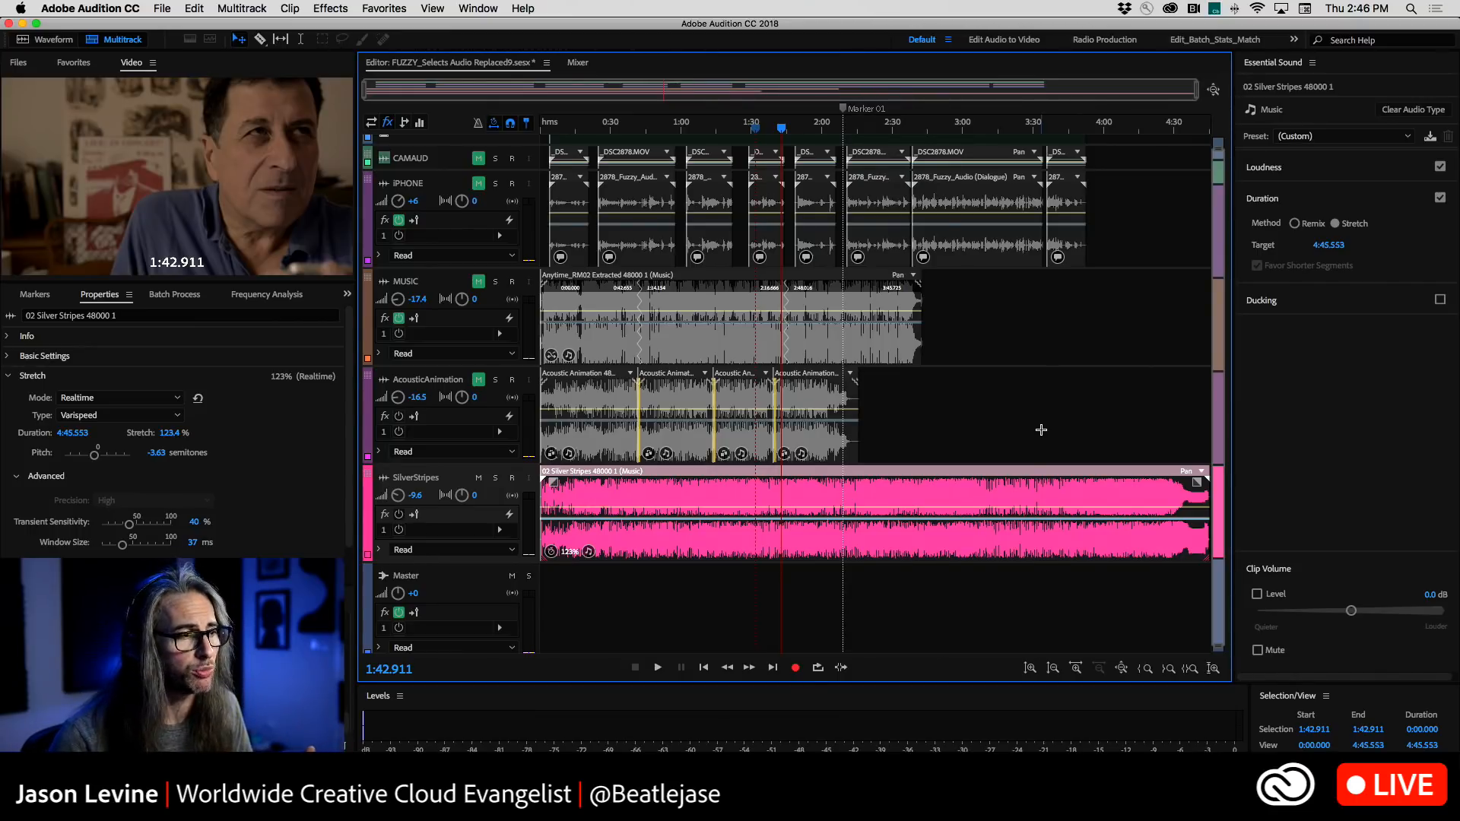
{"action": "key", "text": "space"}
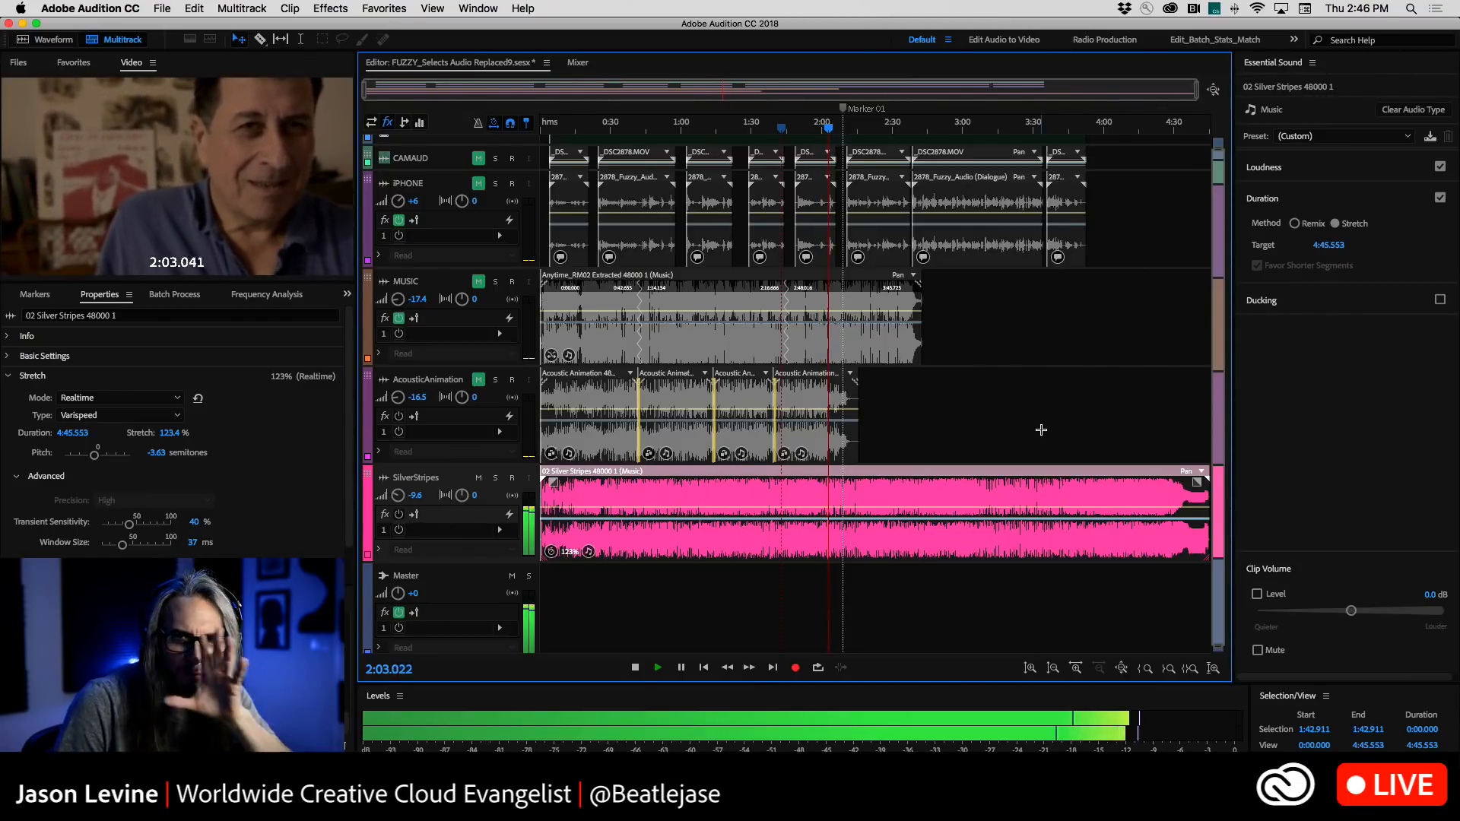
{"action": "key", "text": "space"}
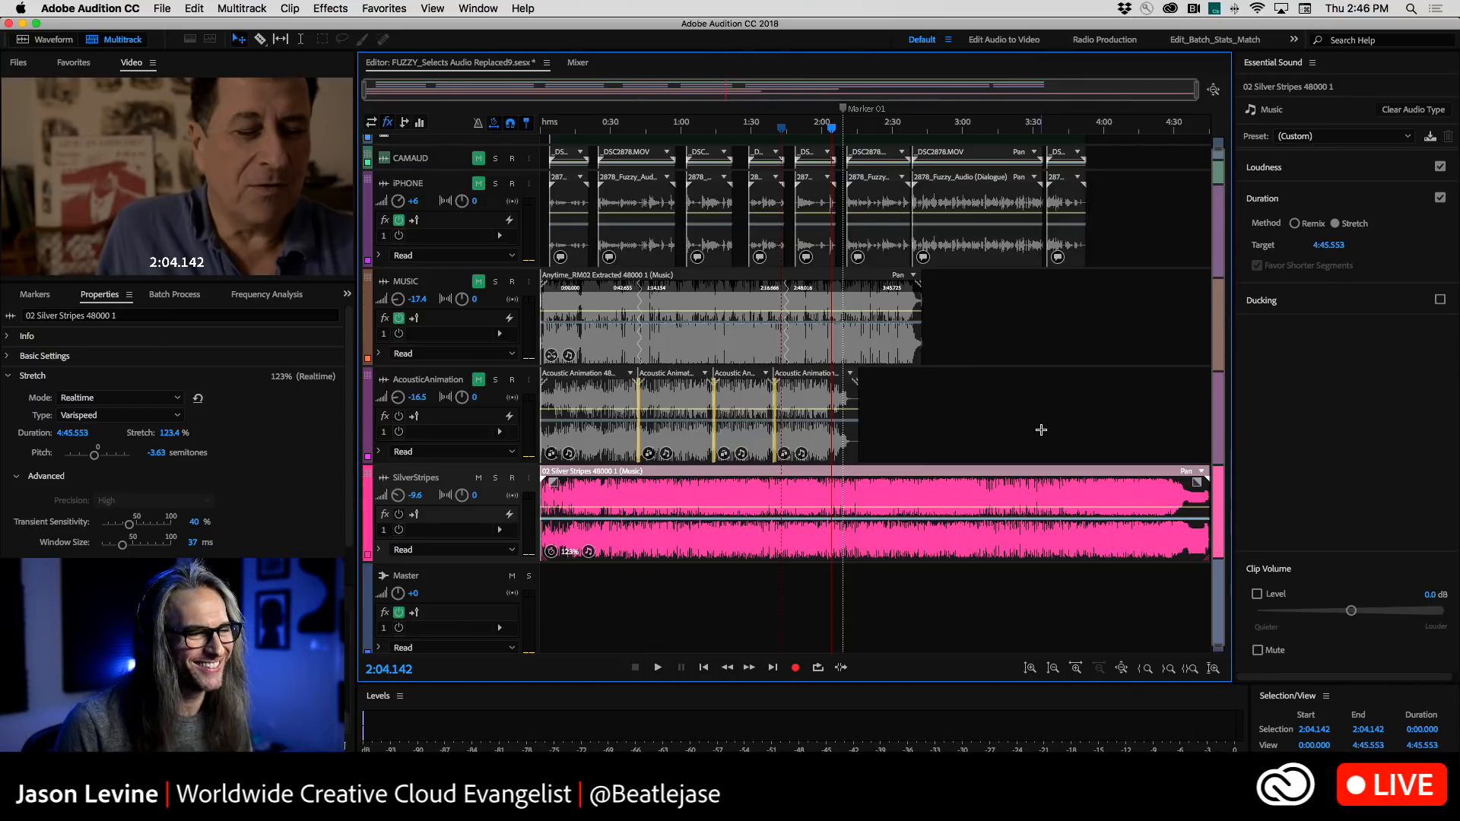